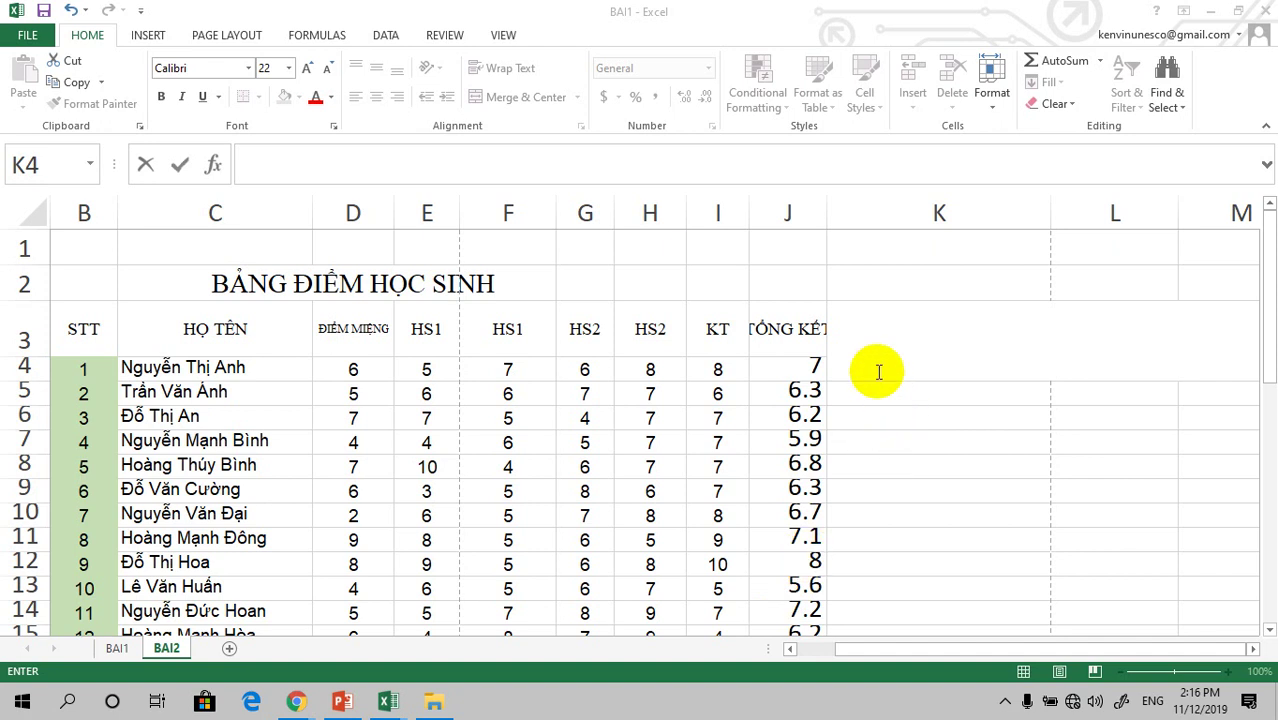
Start an =IF( formula in cell K4, beside the first student's TỔNG KẾT total.
click(884, 365)
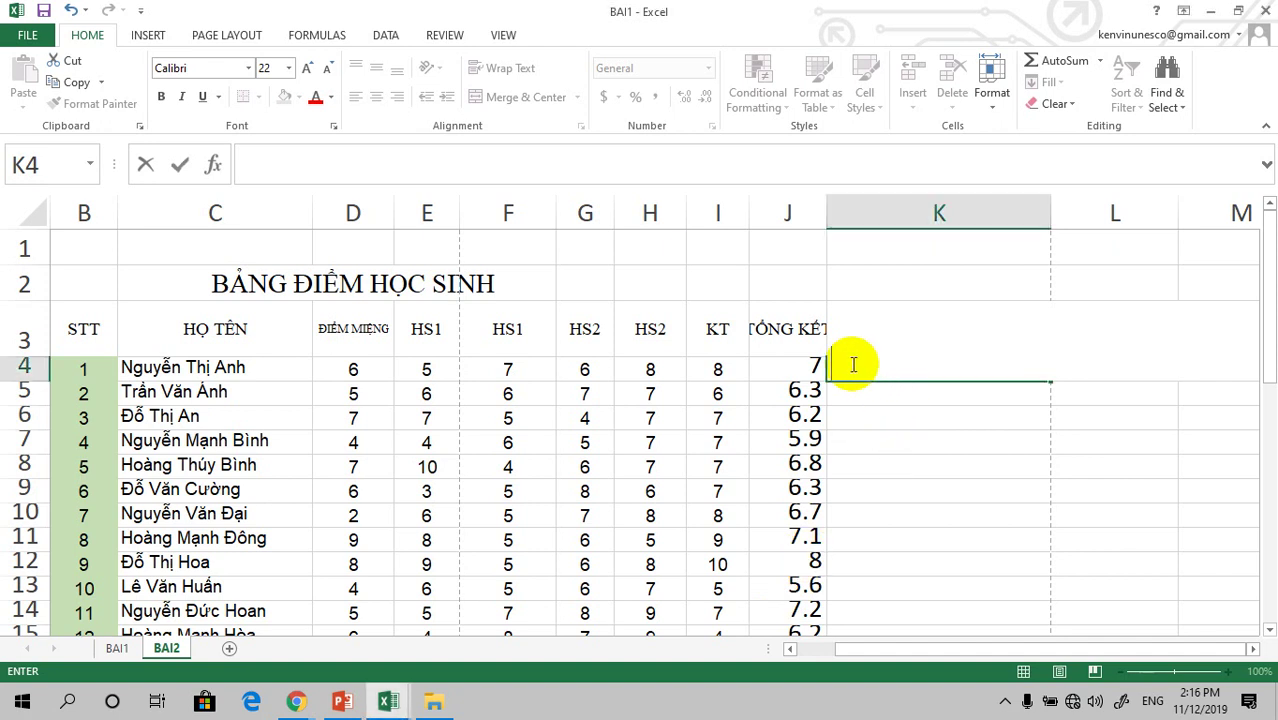
text(=)
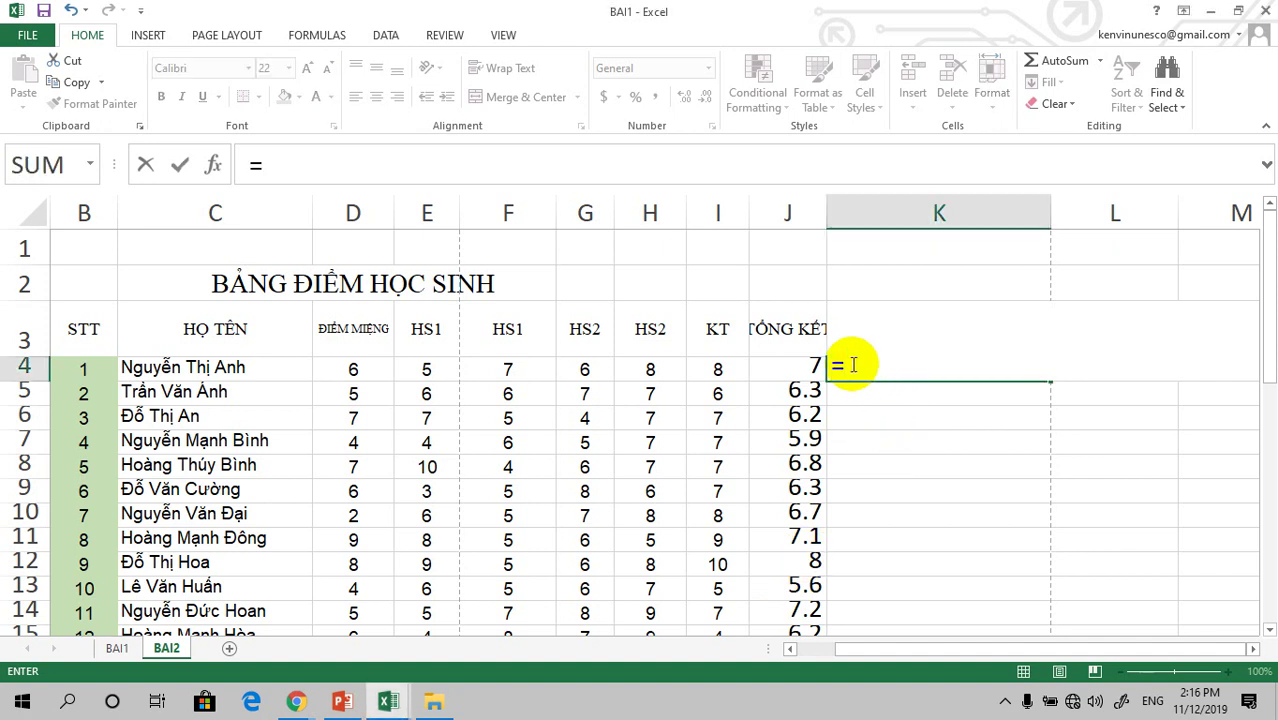
text(iff()
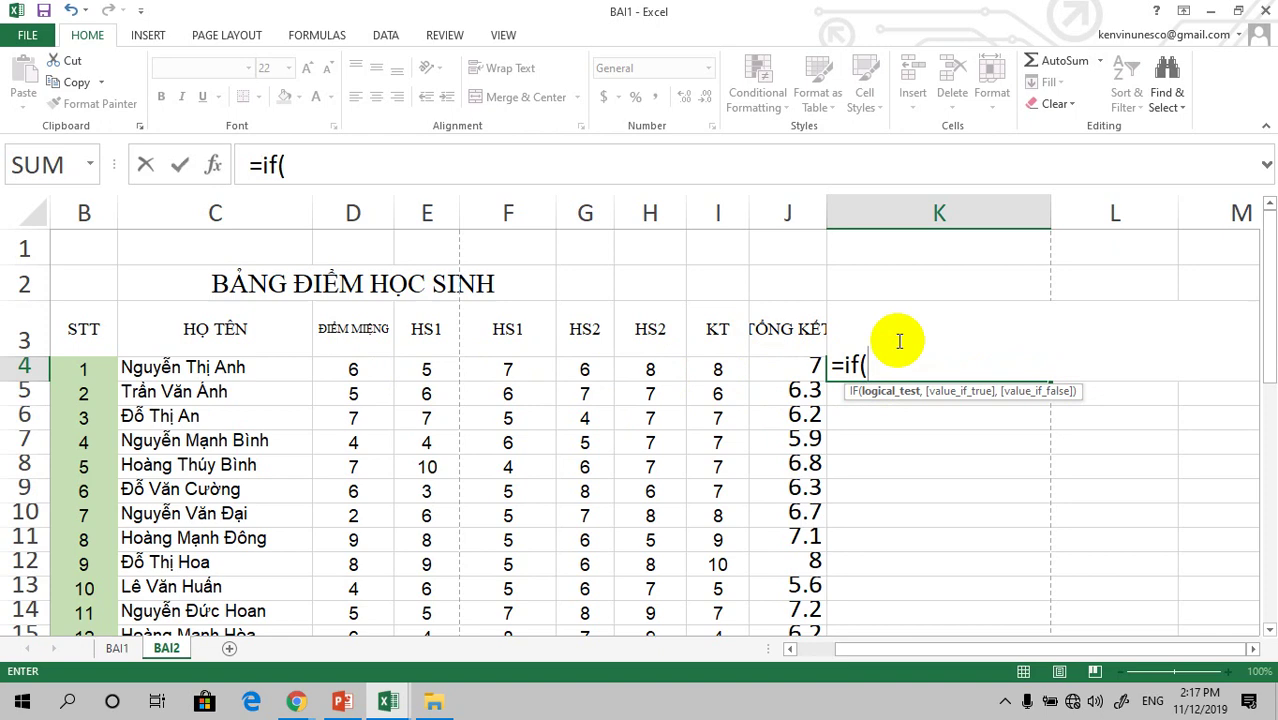
Add IF tiers in K4: "Giỏi" for J4>=8, "Khá" for J4>=7, and begin the J4>=5 tier.
text(j4)
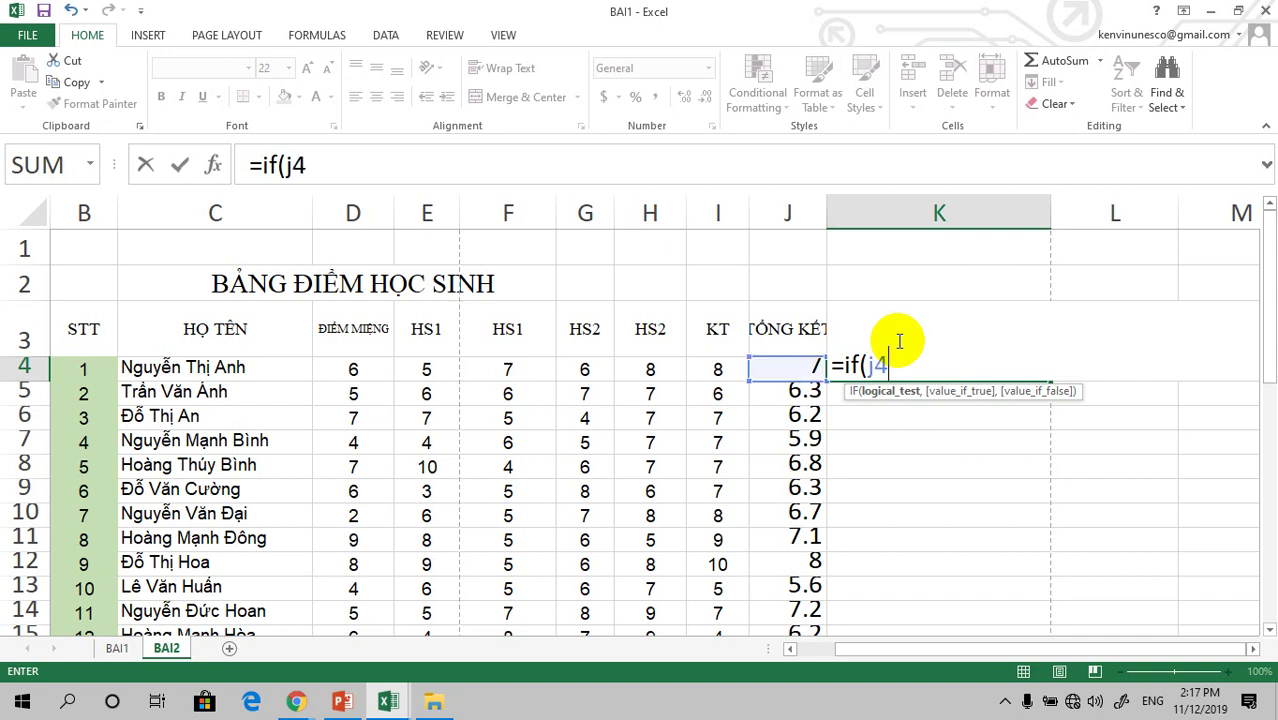
text(>=)
text(8,)
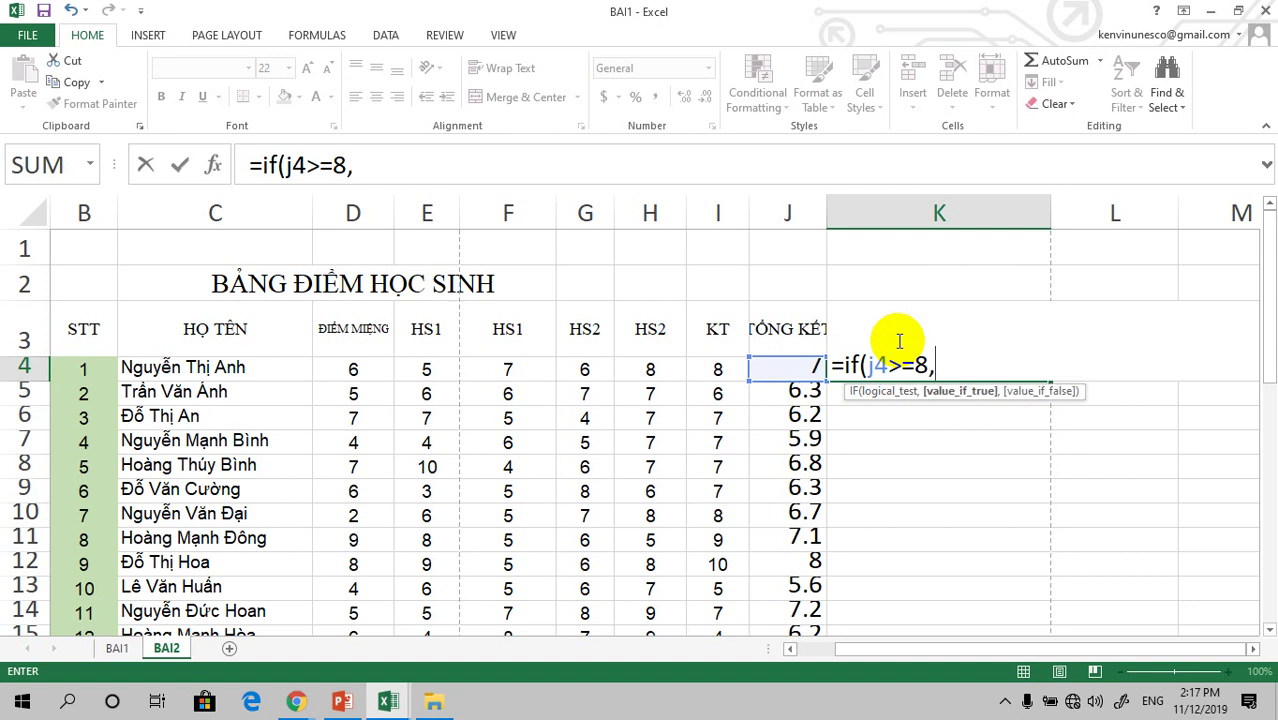
text(")
text(G)
text(ioi)
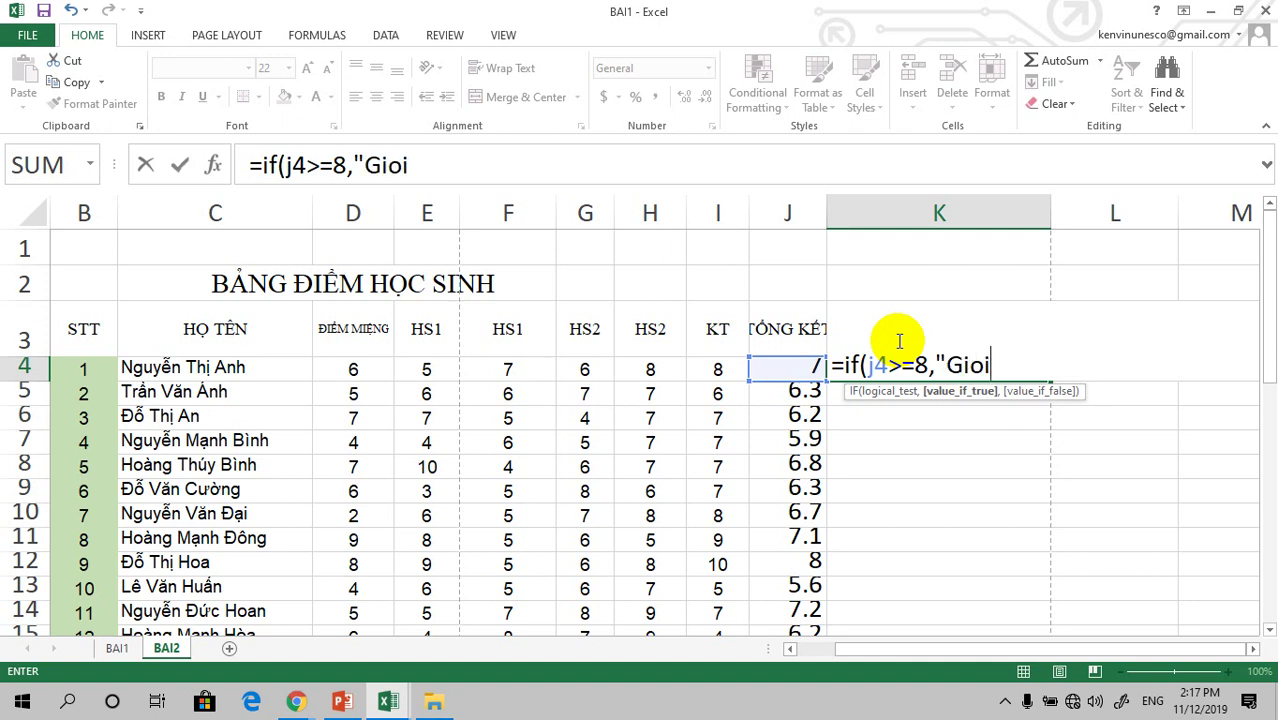
text(r)
text(")
text(,)
text(if)
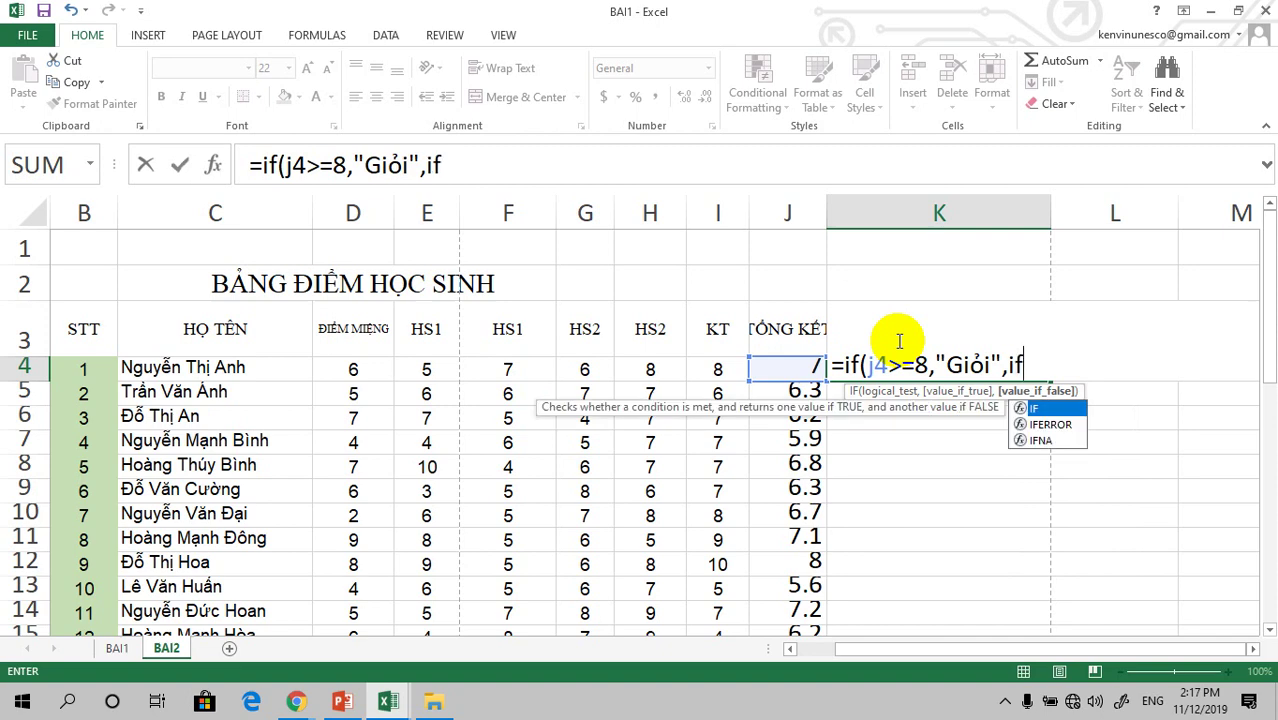
text(()
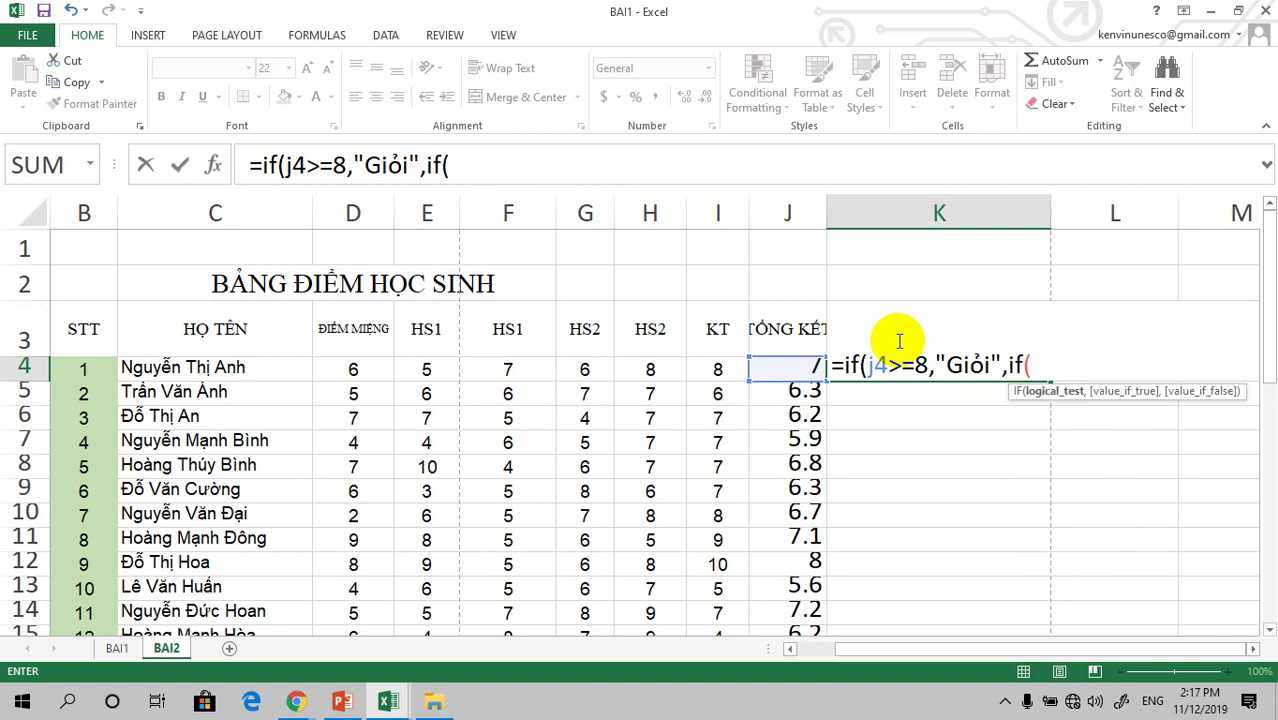
text(j4)
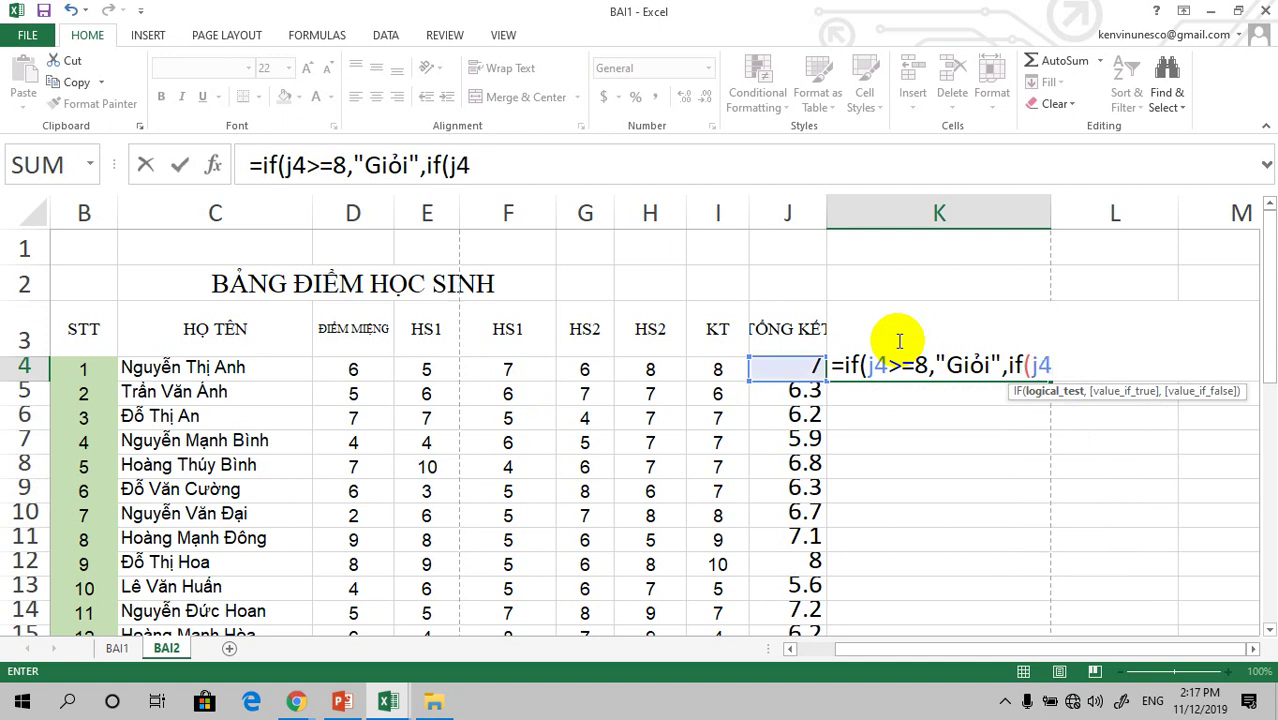
text(>=)
text(7,)
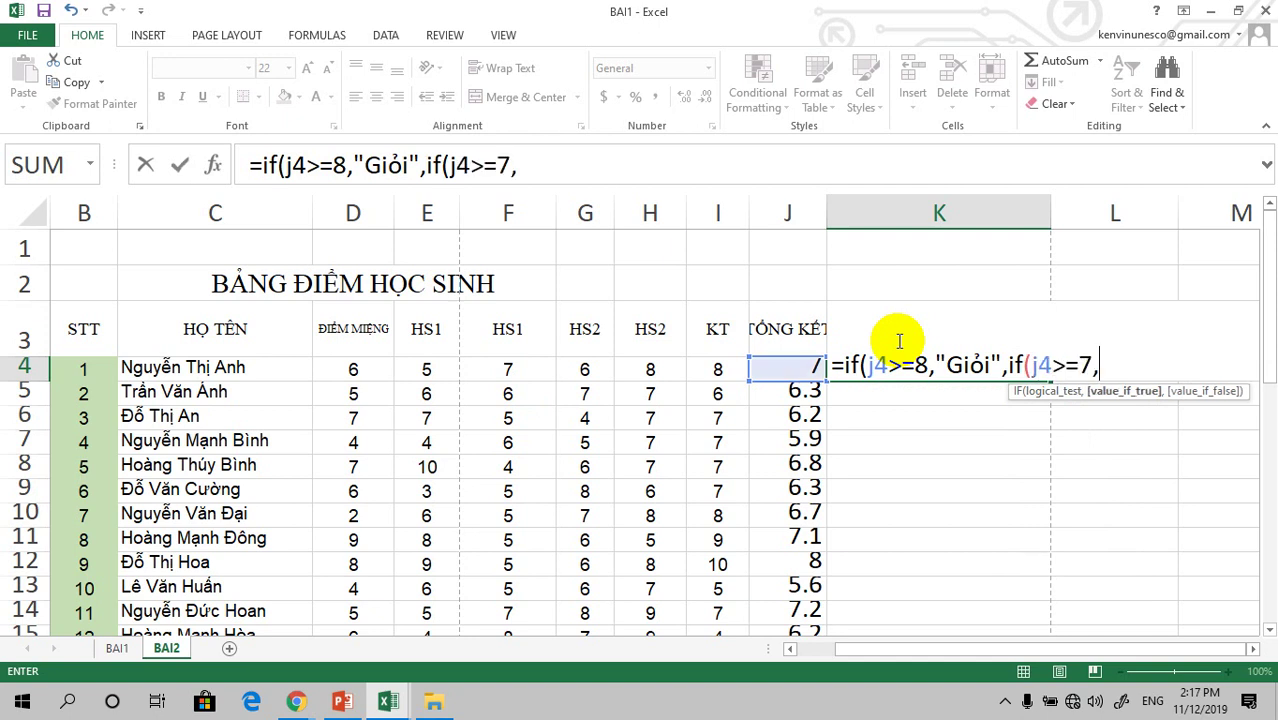
text("K)
text(há")
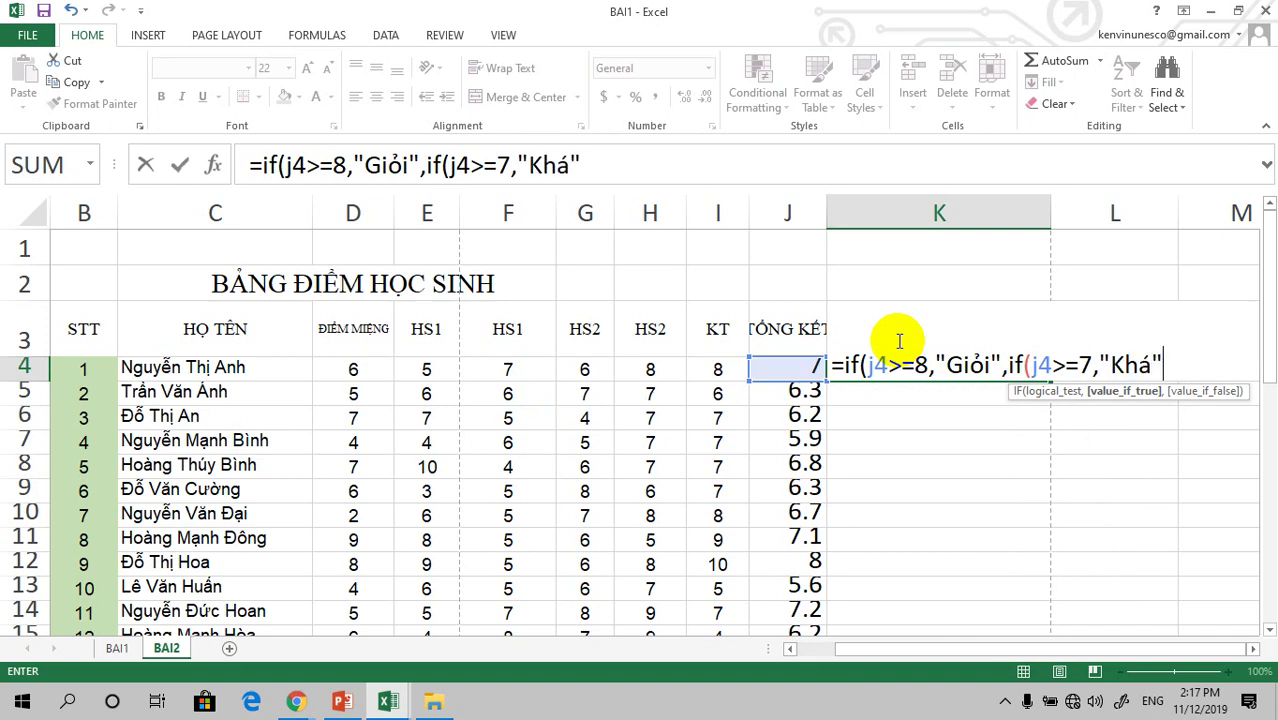
text(,)
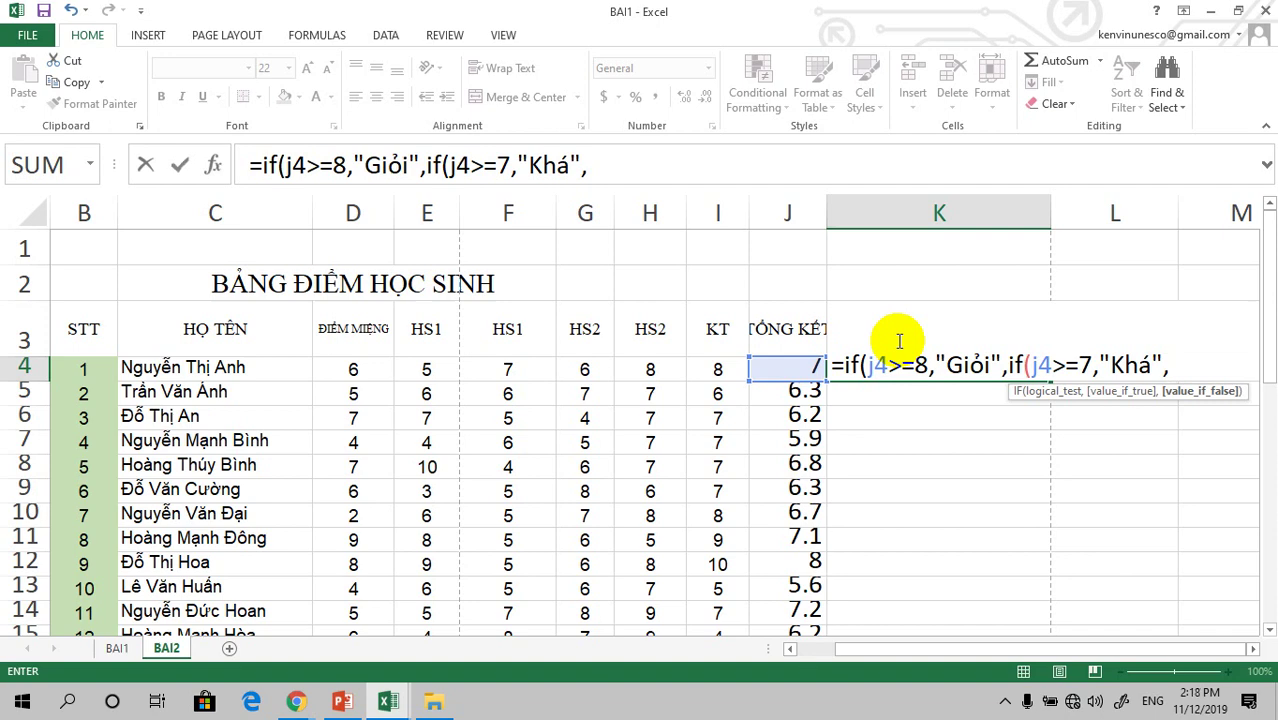
text(i)
text(f()
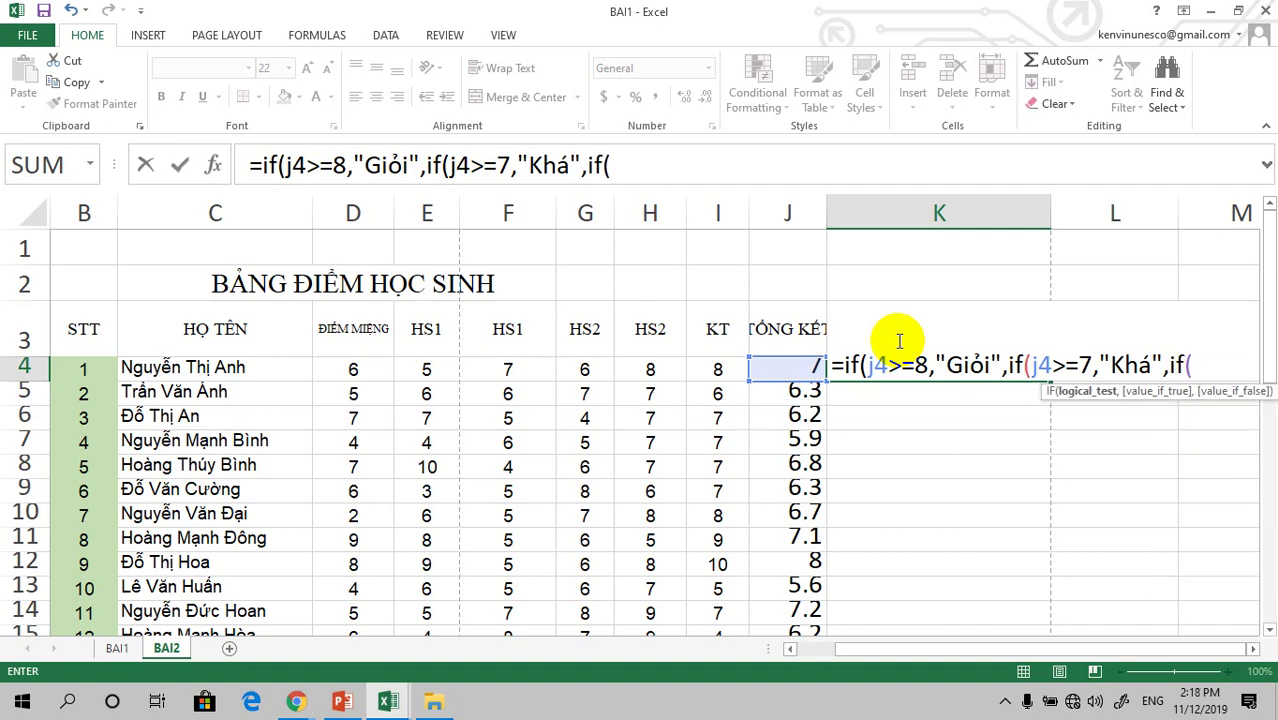
text(j4)
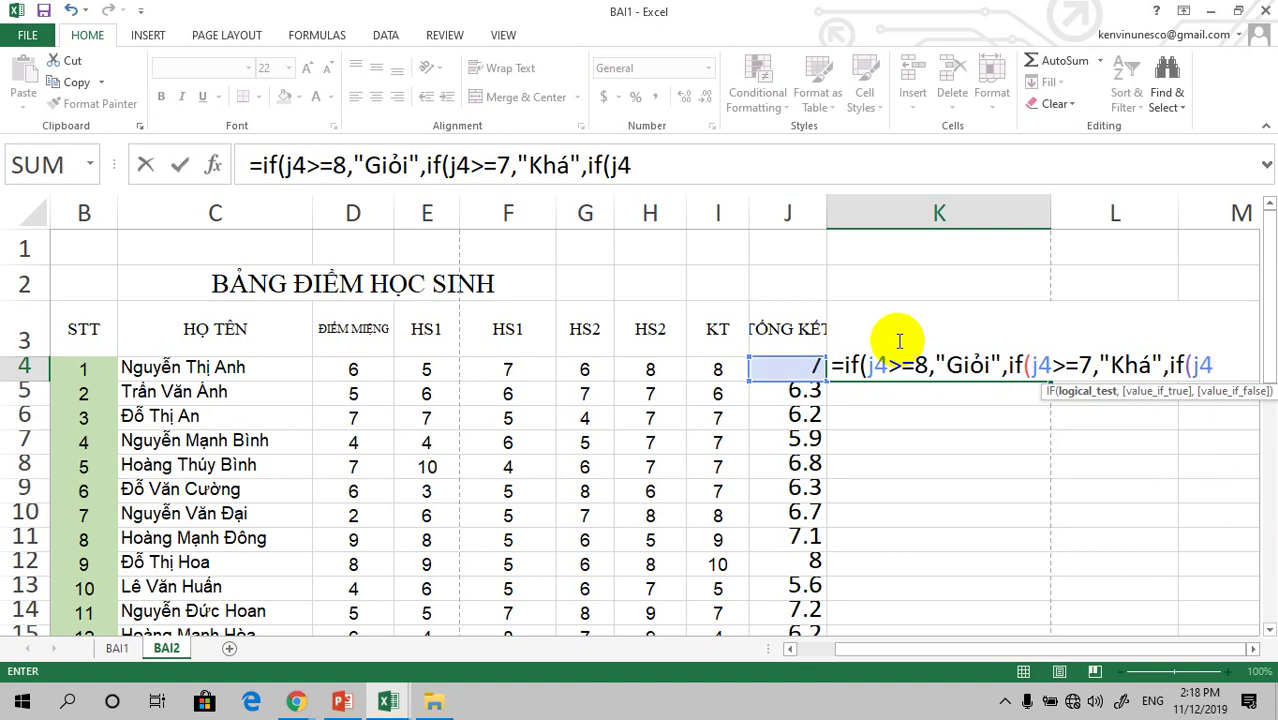
text(>=)
text(5)
text(,")
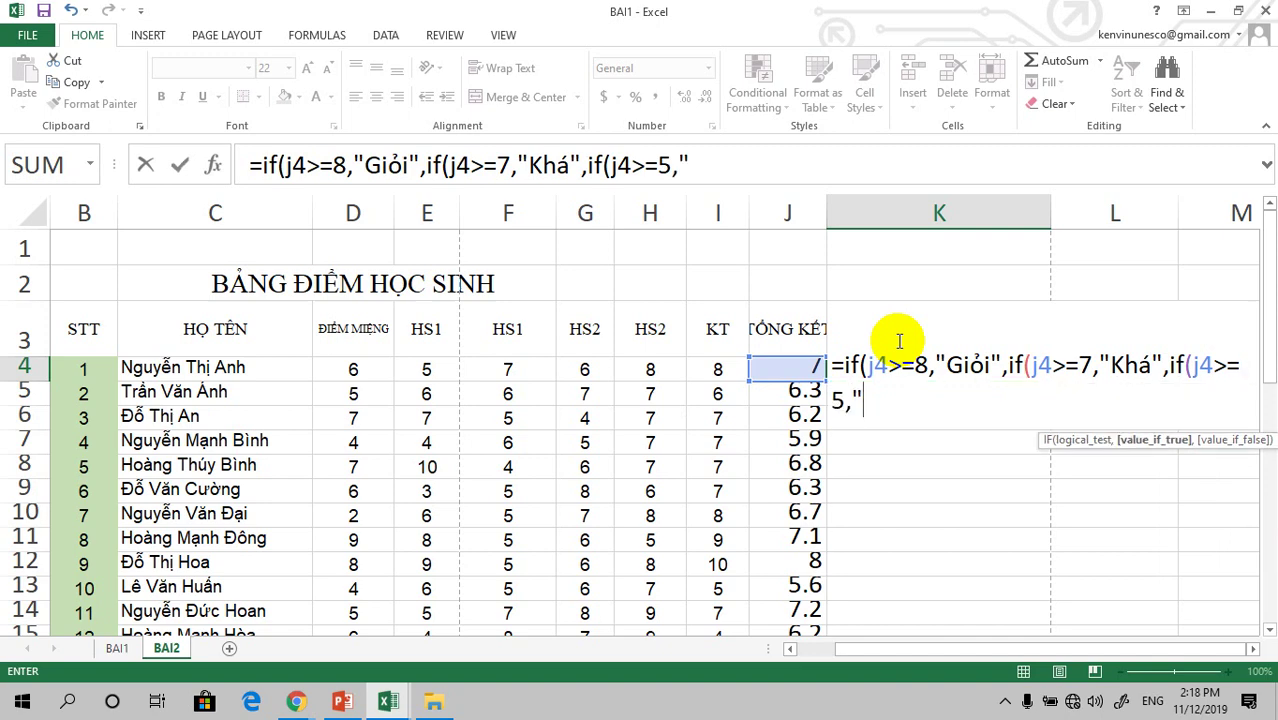
text(tr)
key(BackSpace)
key(BackSpace)
Finish K4's formula with "Trung bình" for 5 or more and "Yếu" otherwise, then enter it.
text(Trung )
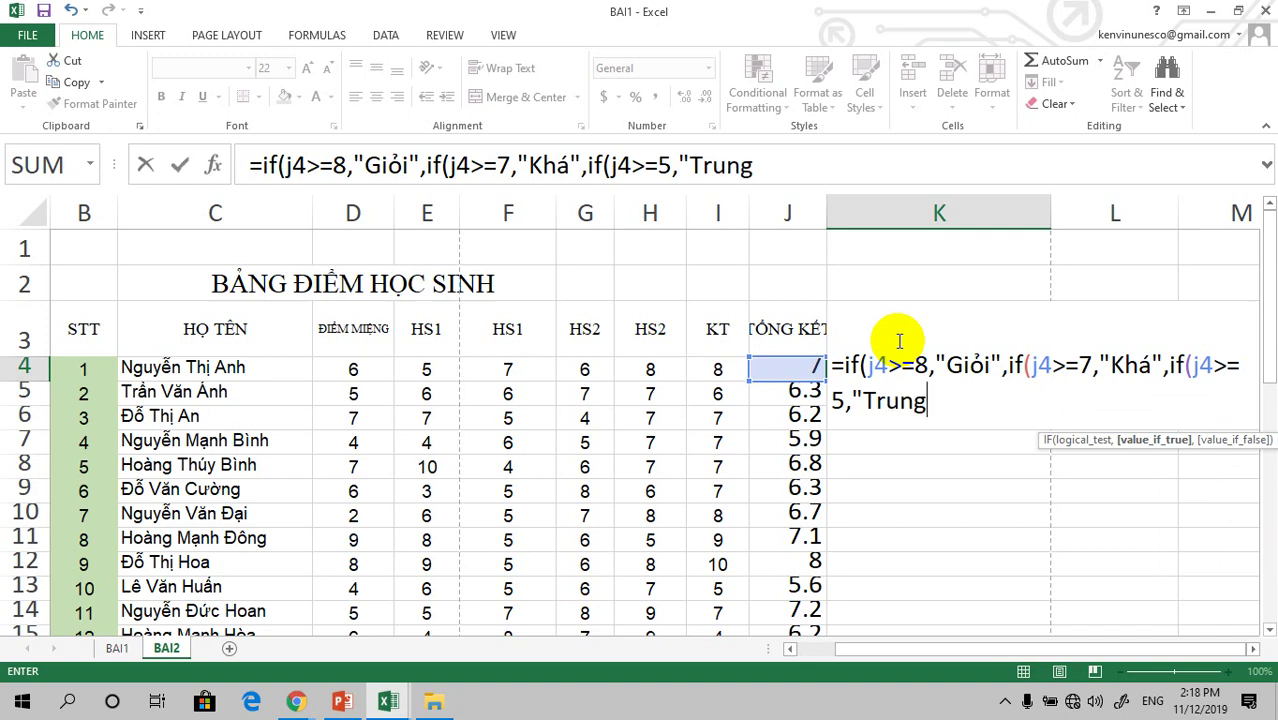
text(binh)
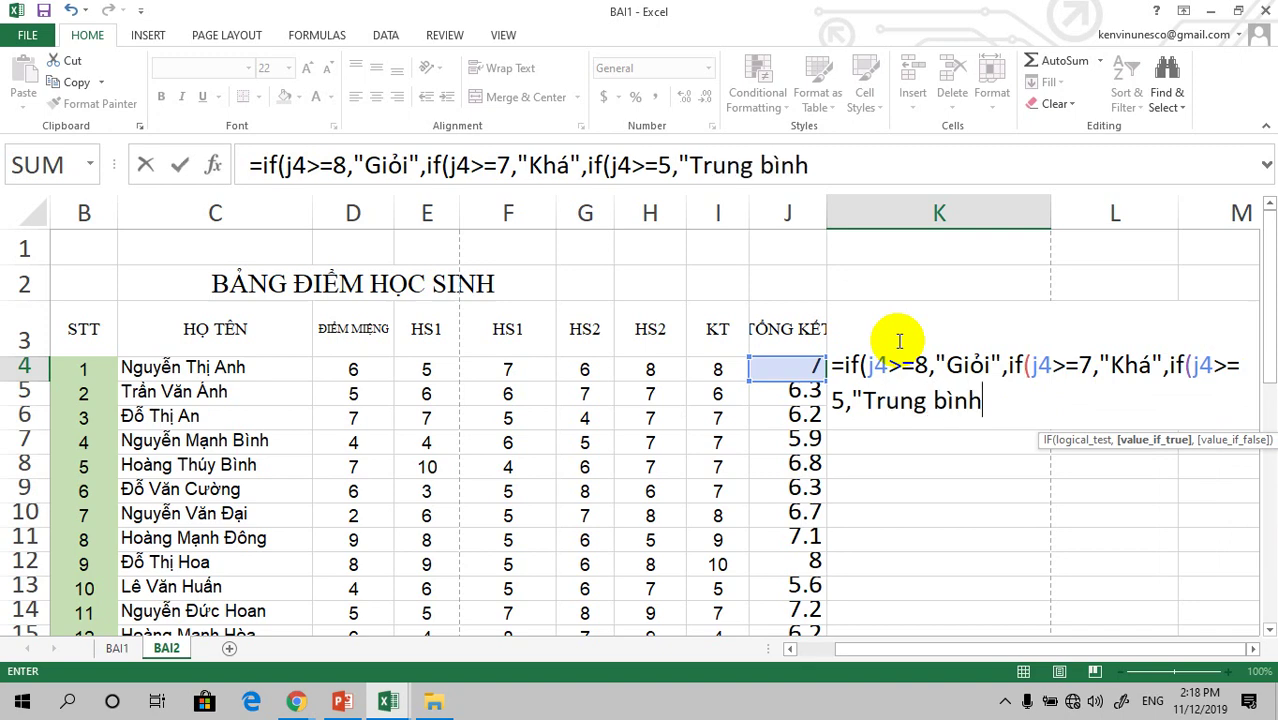
text(f")
text(,)
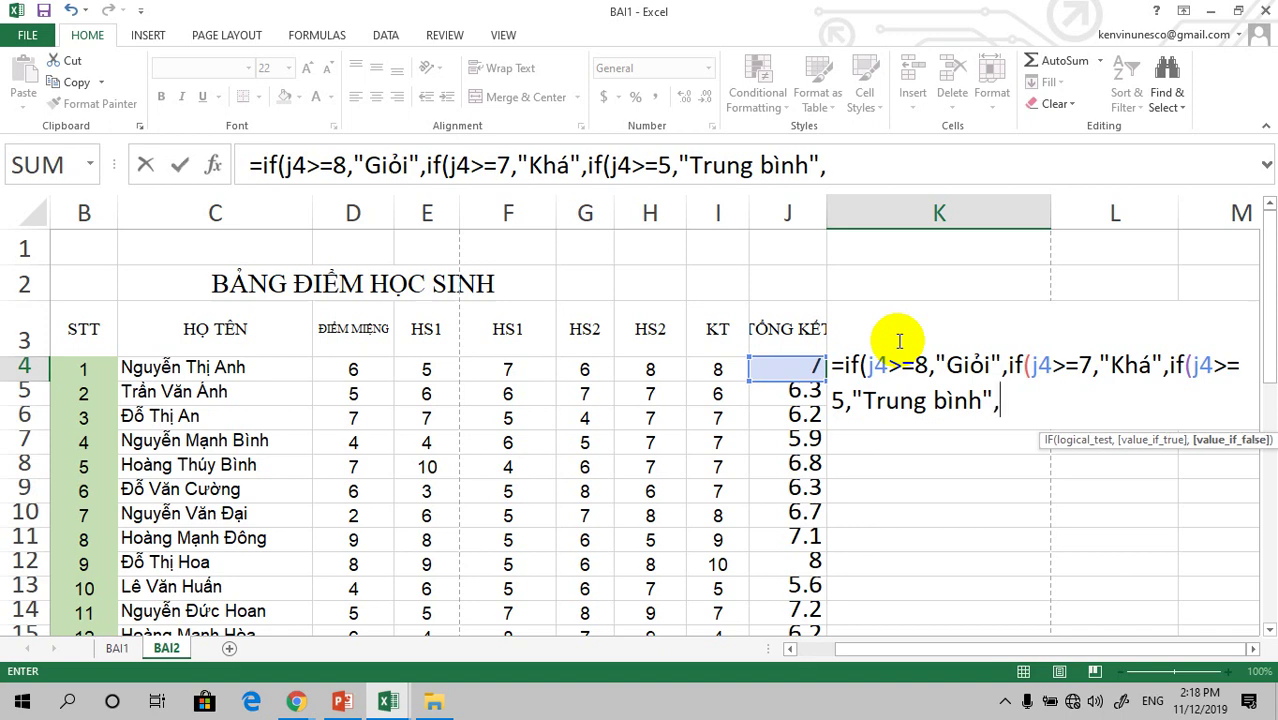
text(")
text(yeu)
key(BackSpace)
key(BackSpace)
key(BackSpace)
text(Yeếu)
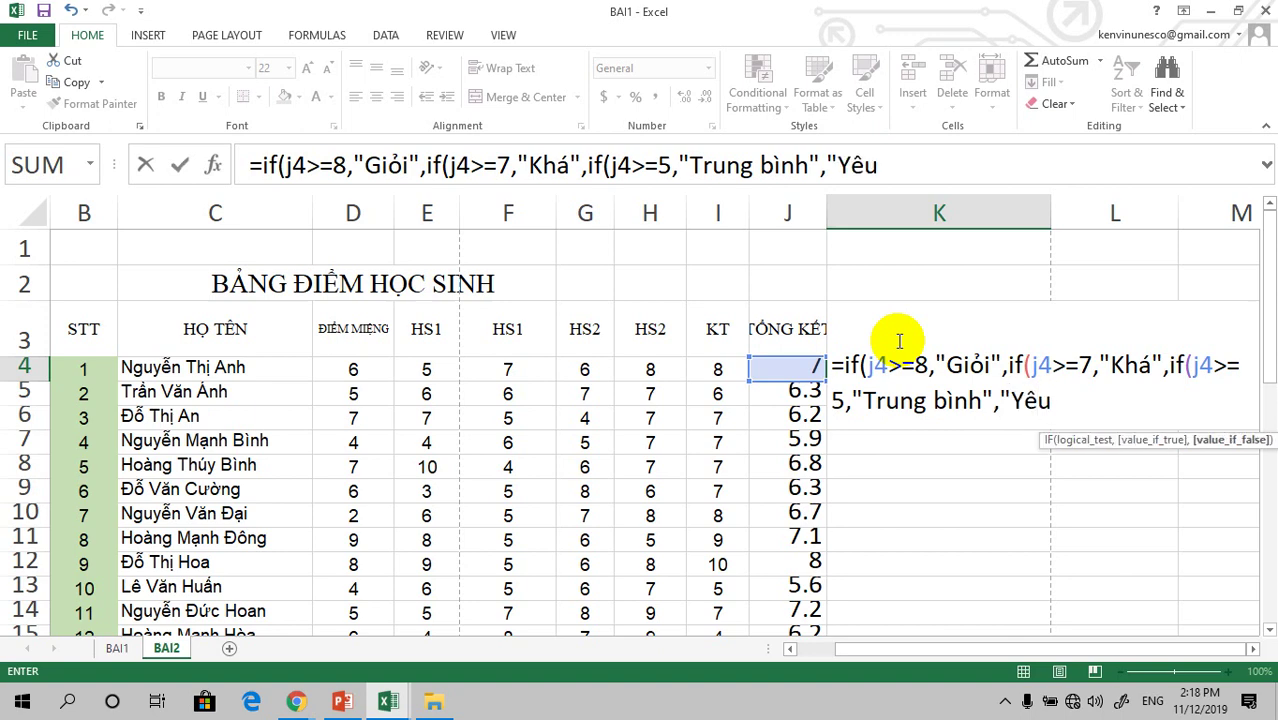
text(")
text())
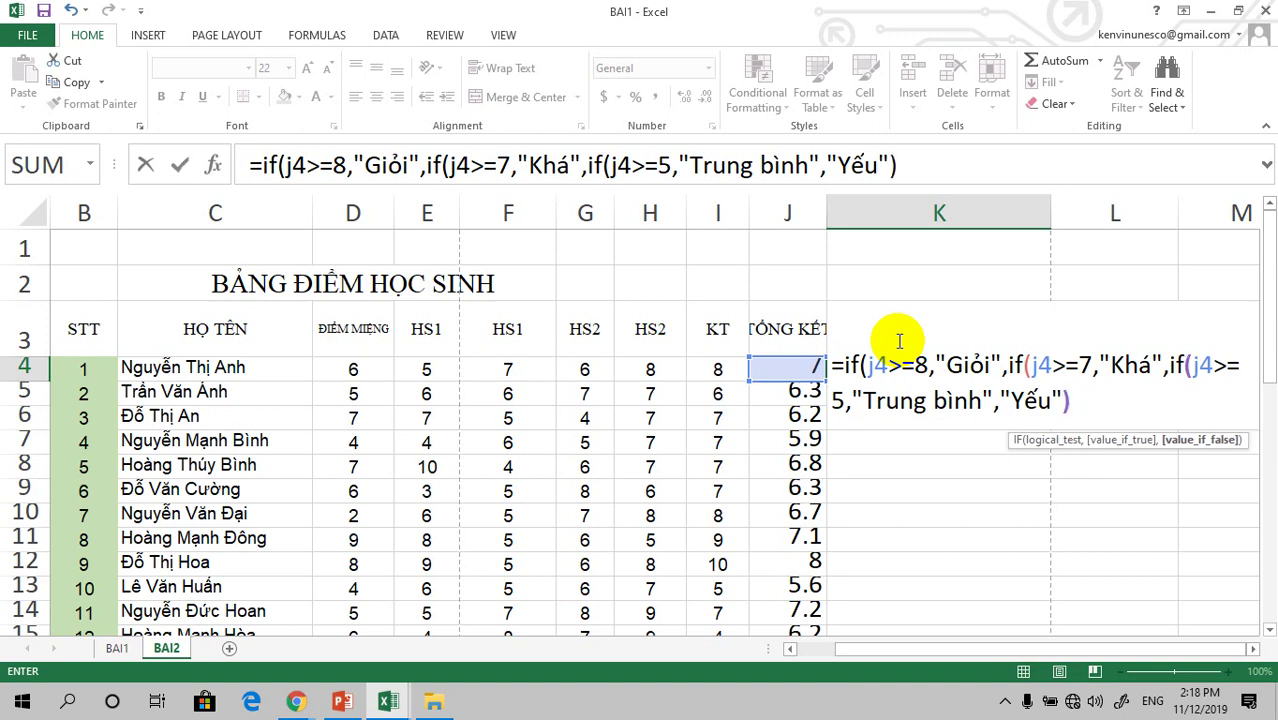
text()))
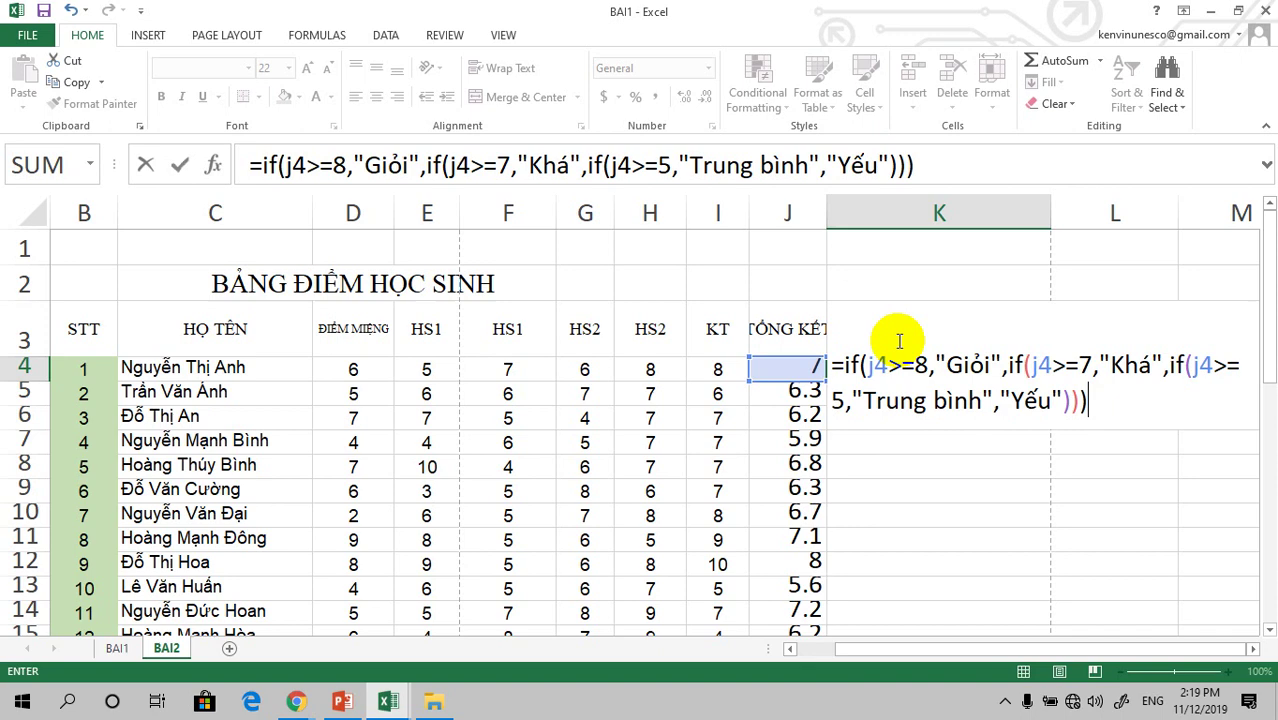
key(Return)
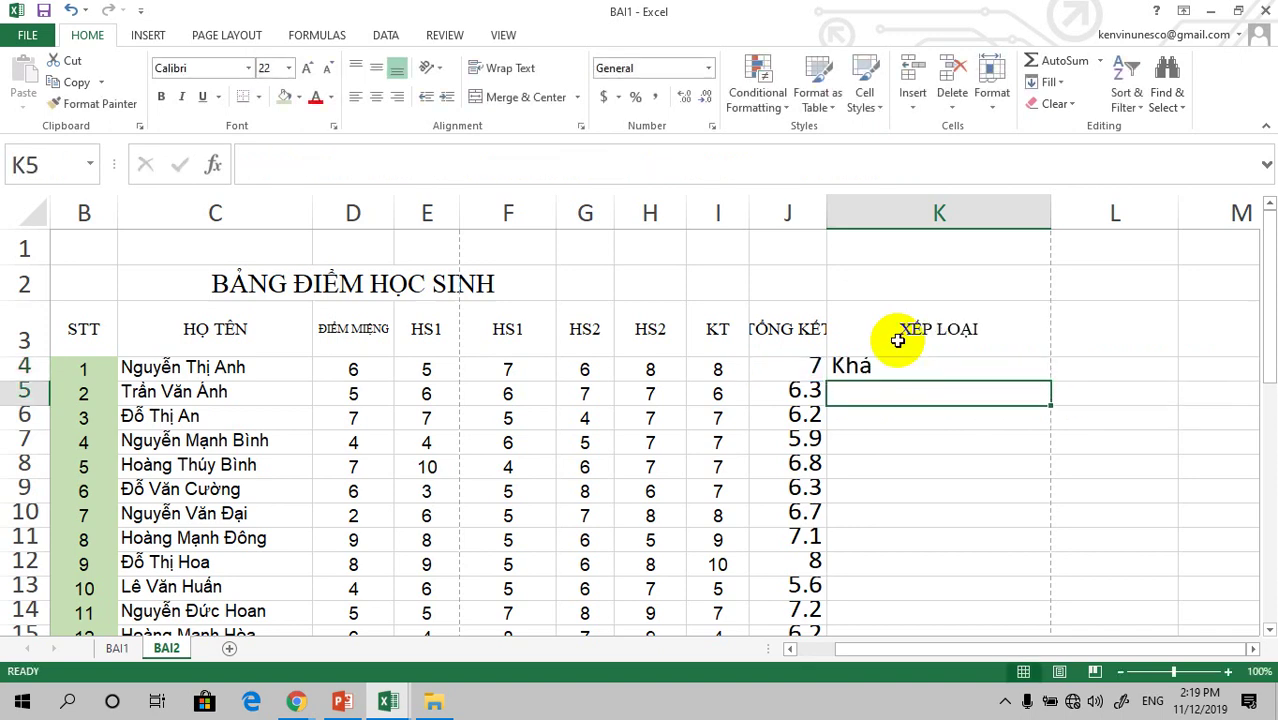
Fill K4's rating formula down through K19 for all 16 students.
click(905, 368)
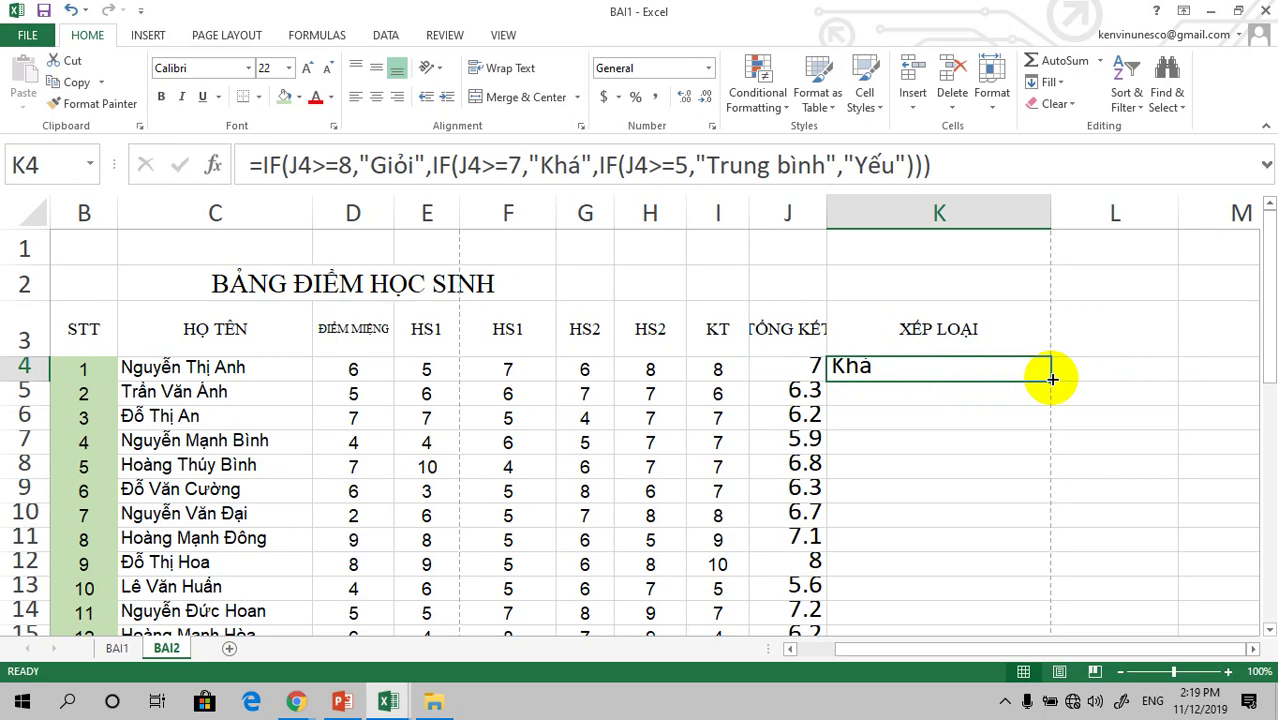
scroll(1053, 378, down, 2)
scroll(1053, 375, up, 1)
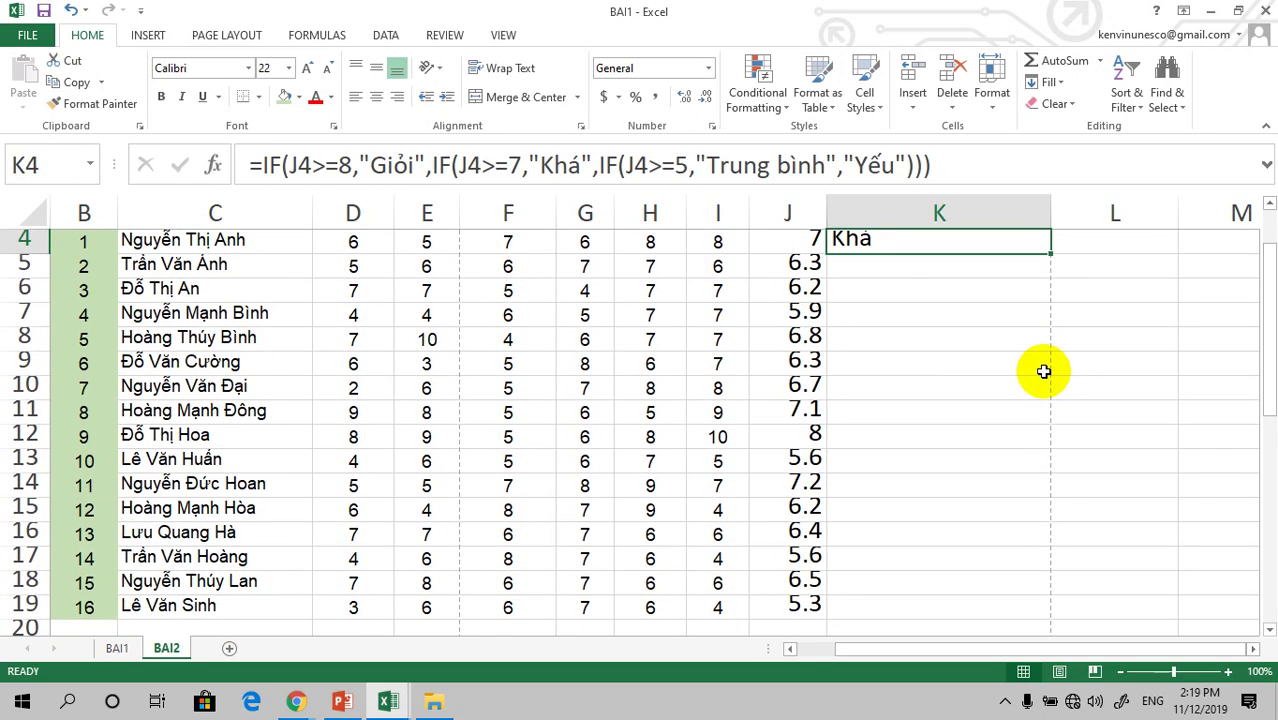
scroll(1043, 372, up, 1)
drag(1050, 381, 1047, 629)
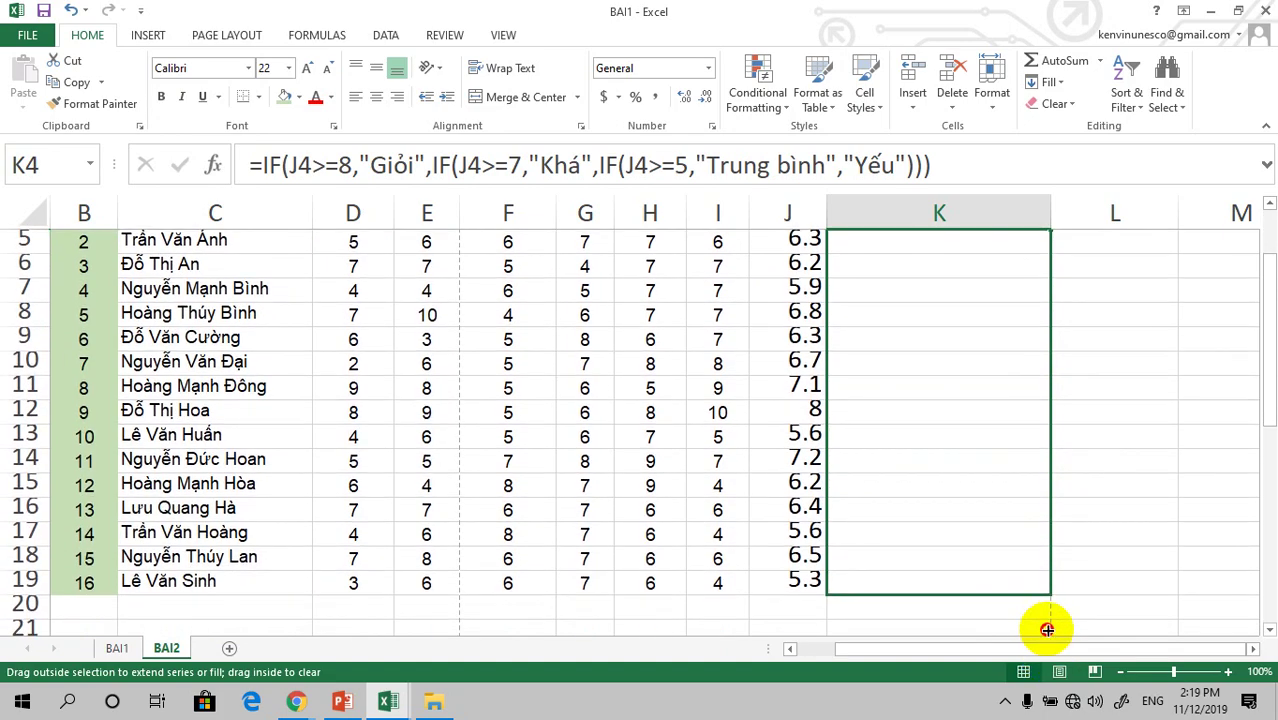
drag(1047, 629, 1045, 592)
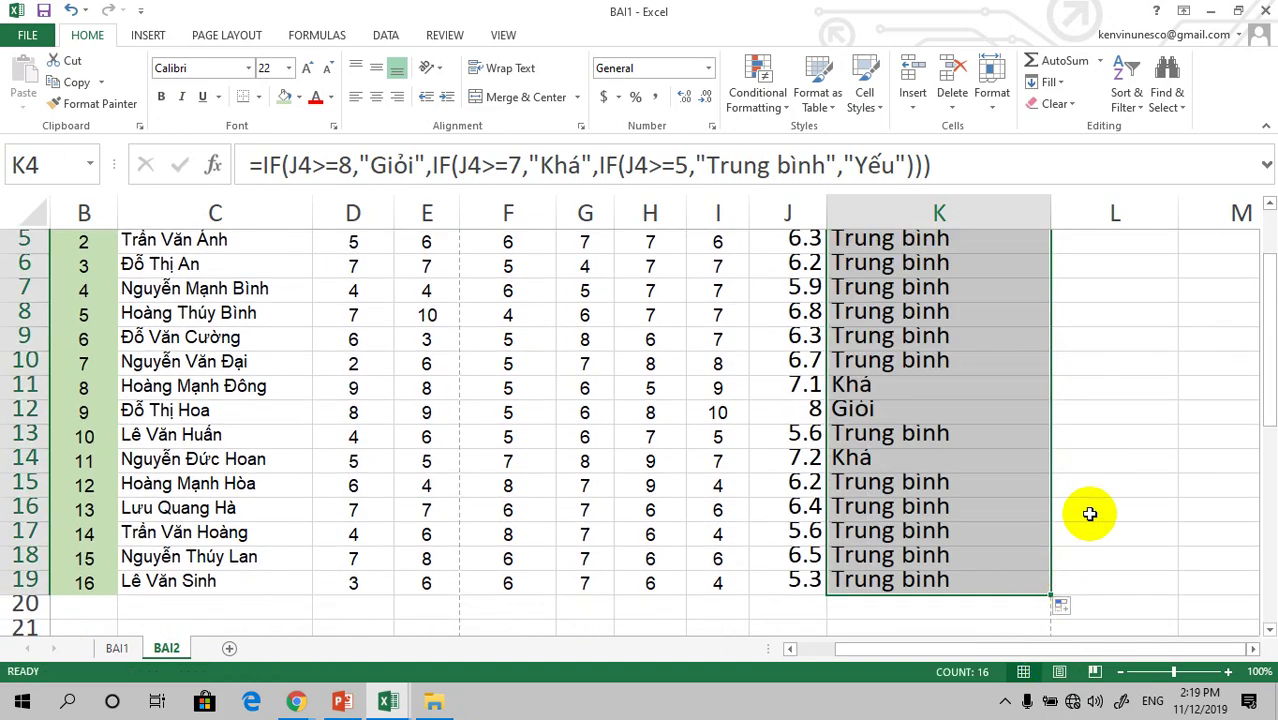
Narrow column K to fit the rating text.
scroll(1090, 513, up, 2)
scroll(1090, 513, down, 1)
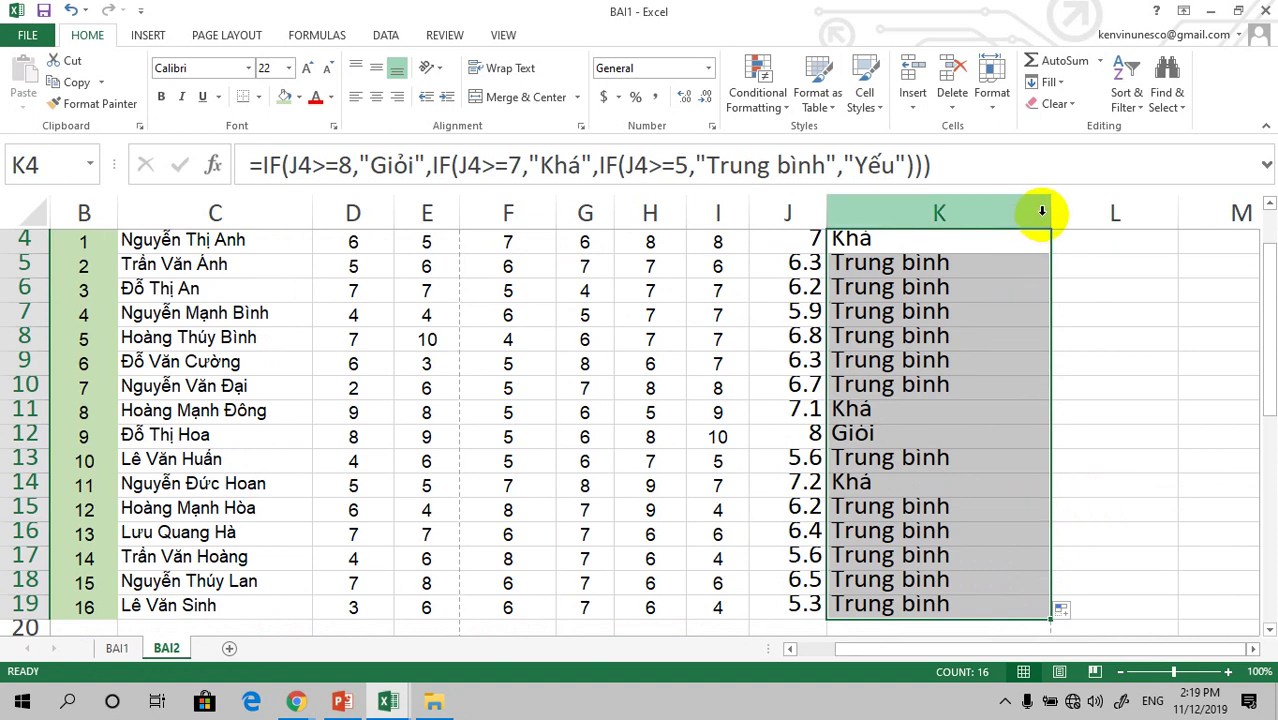
drag(1043, 213, 962, 210)
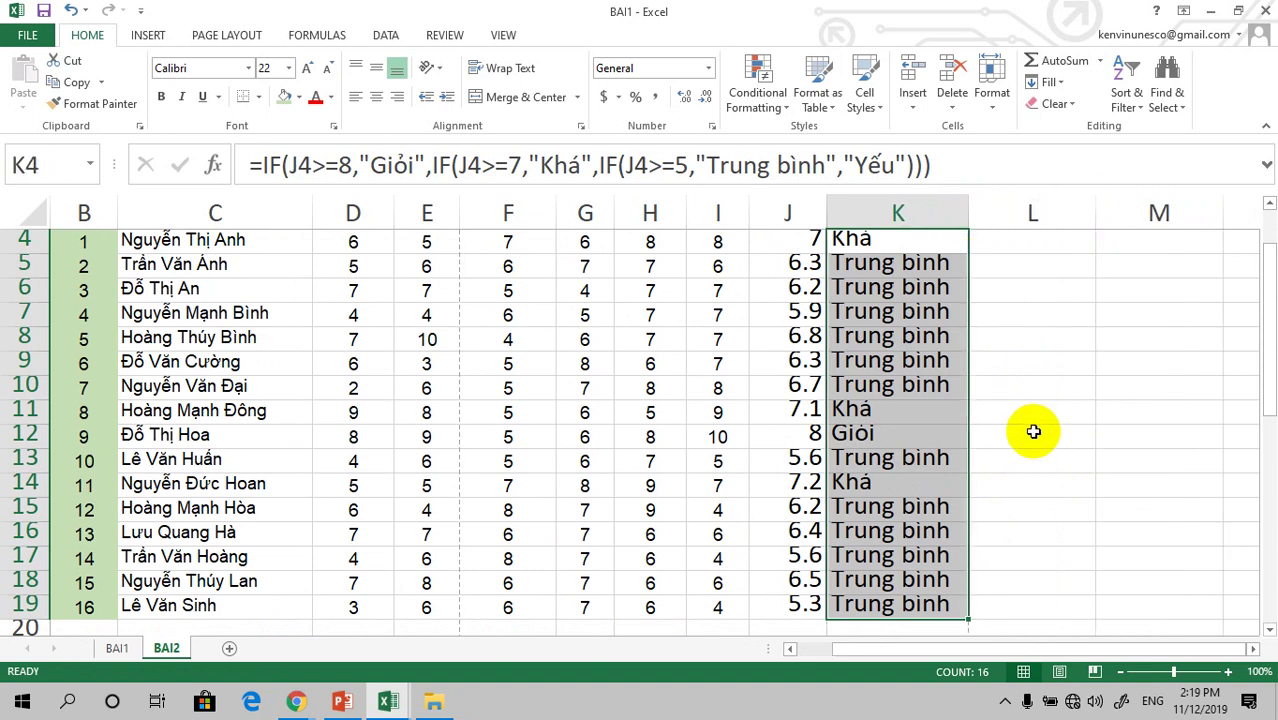
scroll(1033, 431, up, 1)
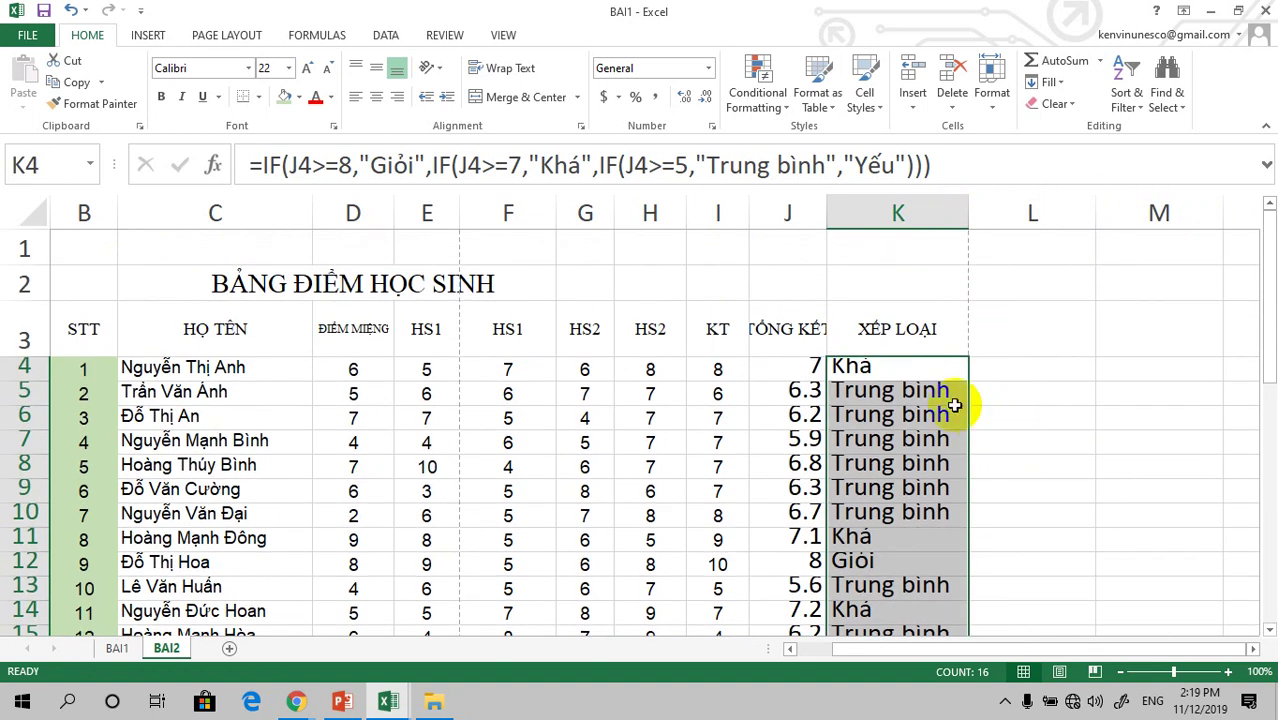
click(881, 369)
click(884, 390)
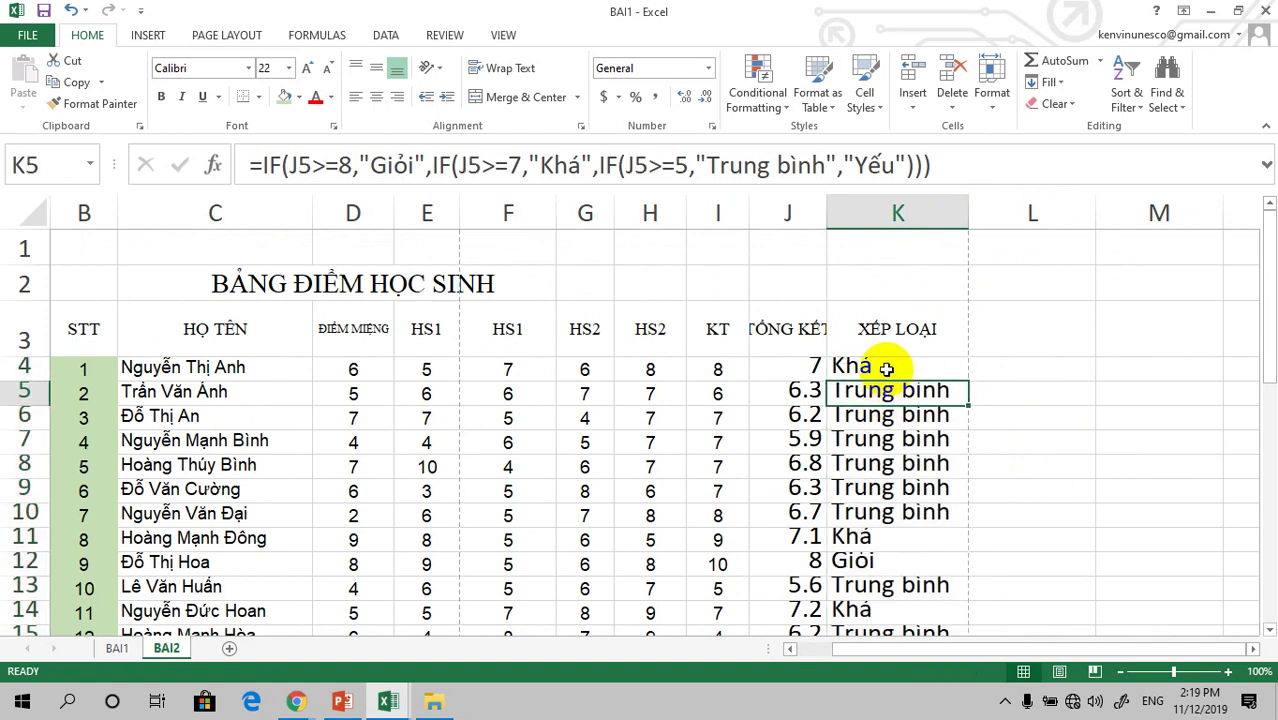
click(886, 369)
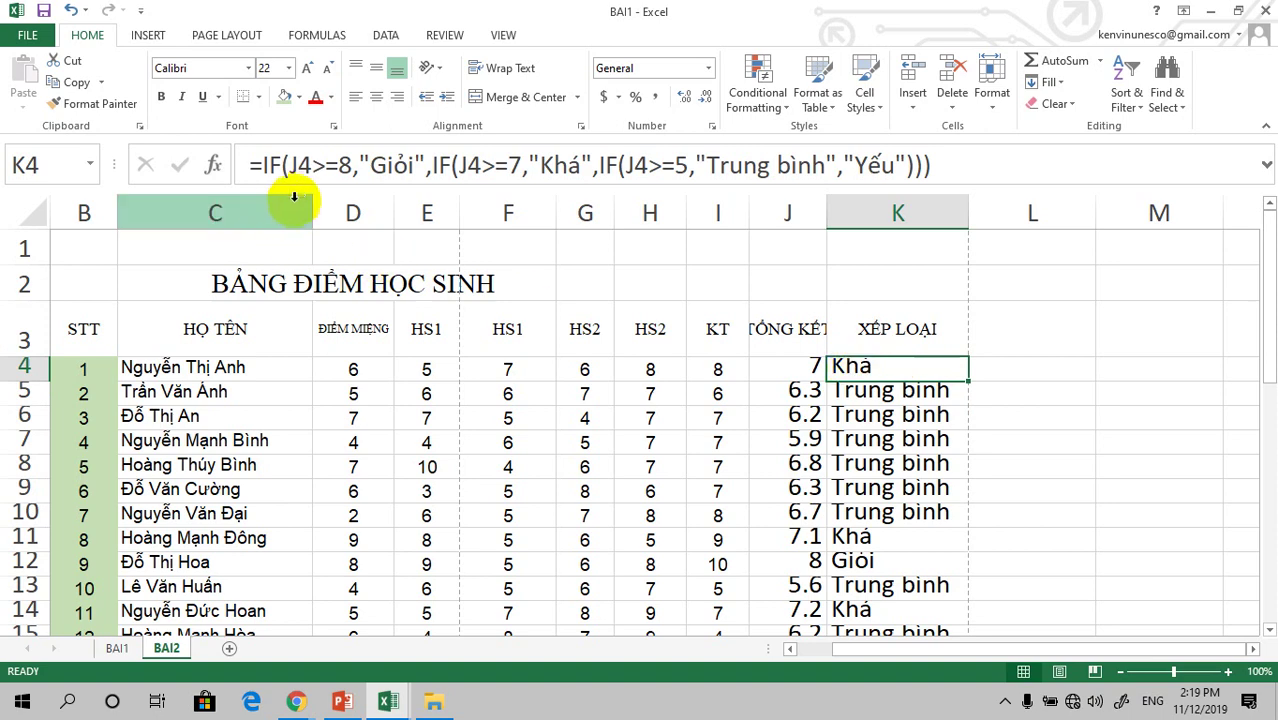
click(862, 394)
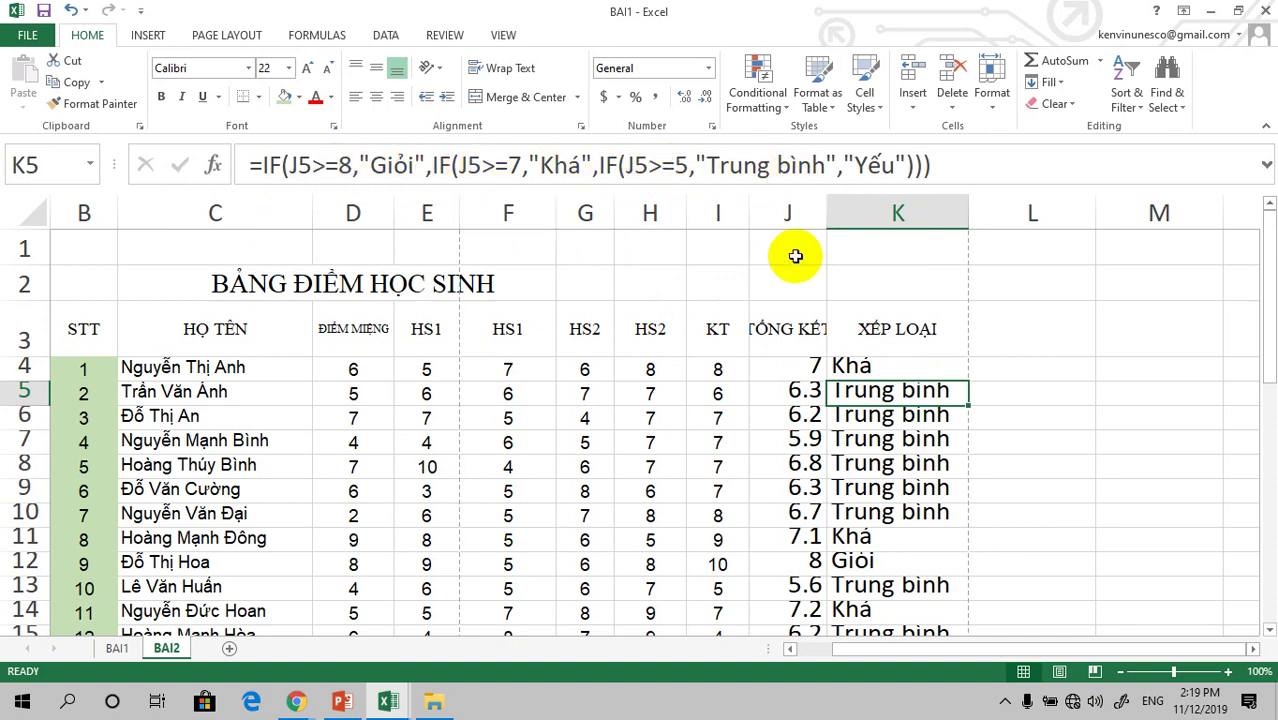
click(858, 419)
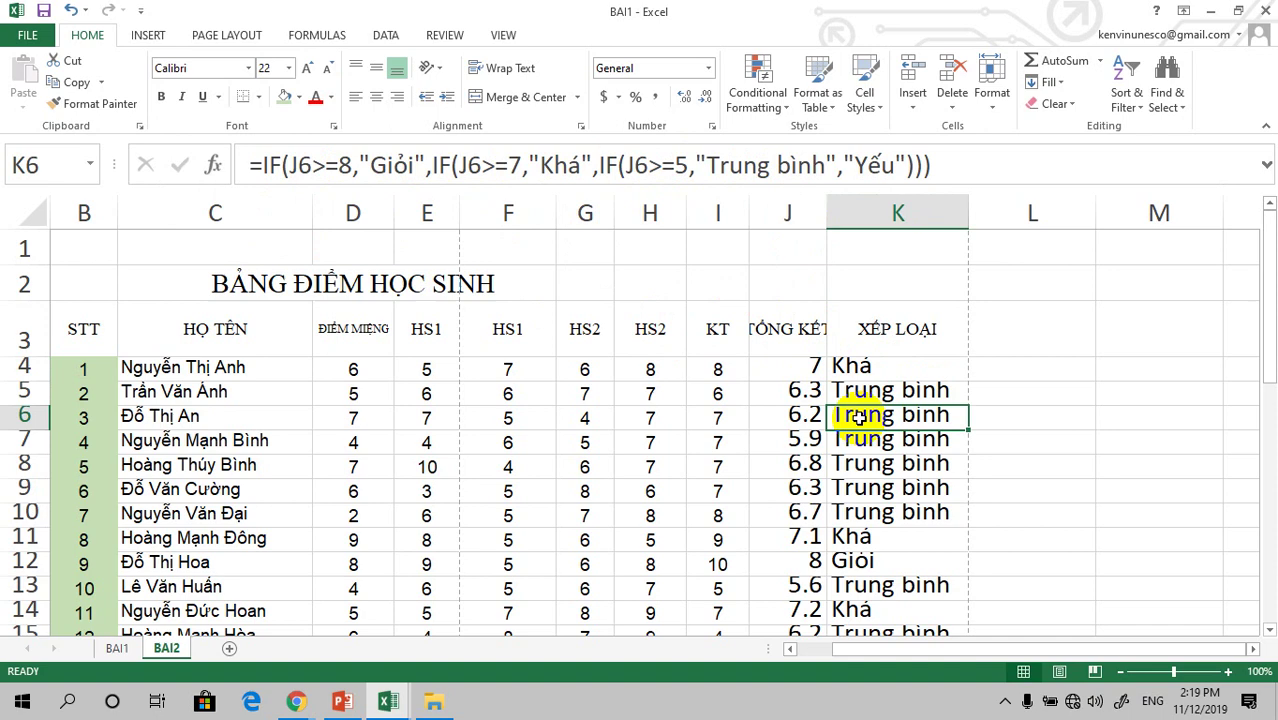
click(858, 438)
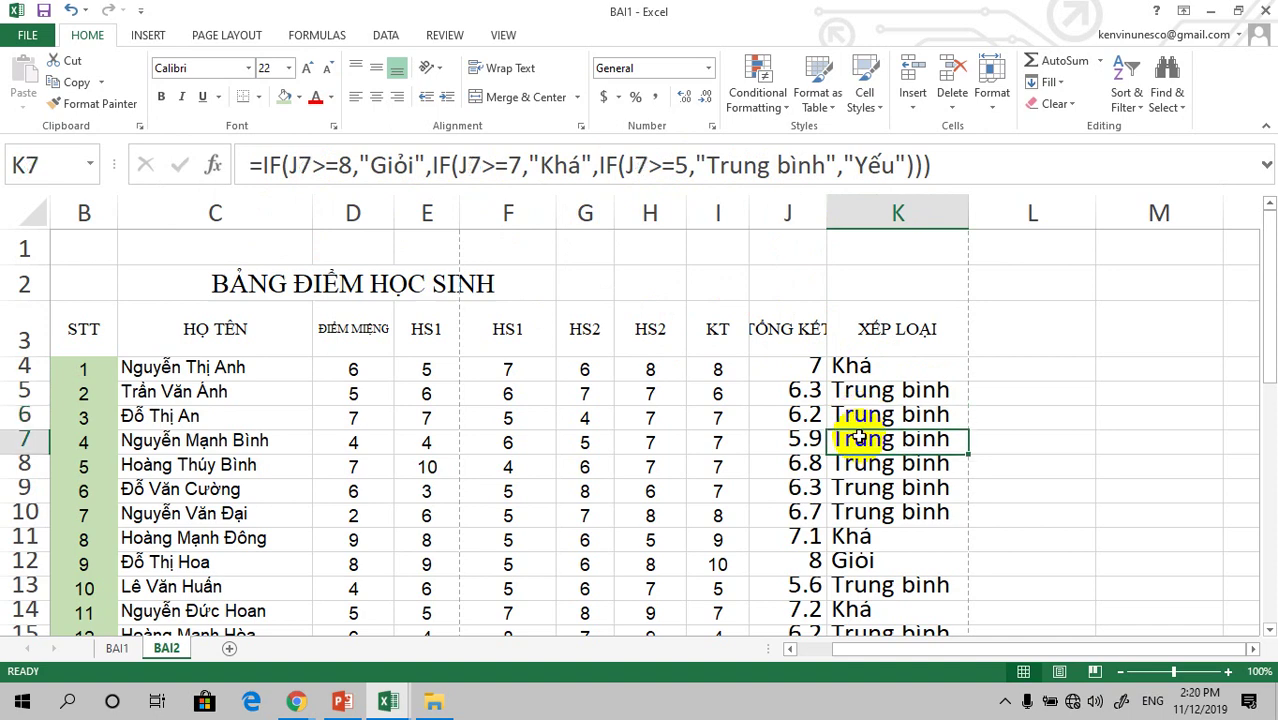
click(860, 465)
click(861, 488)
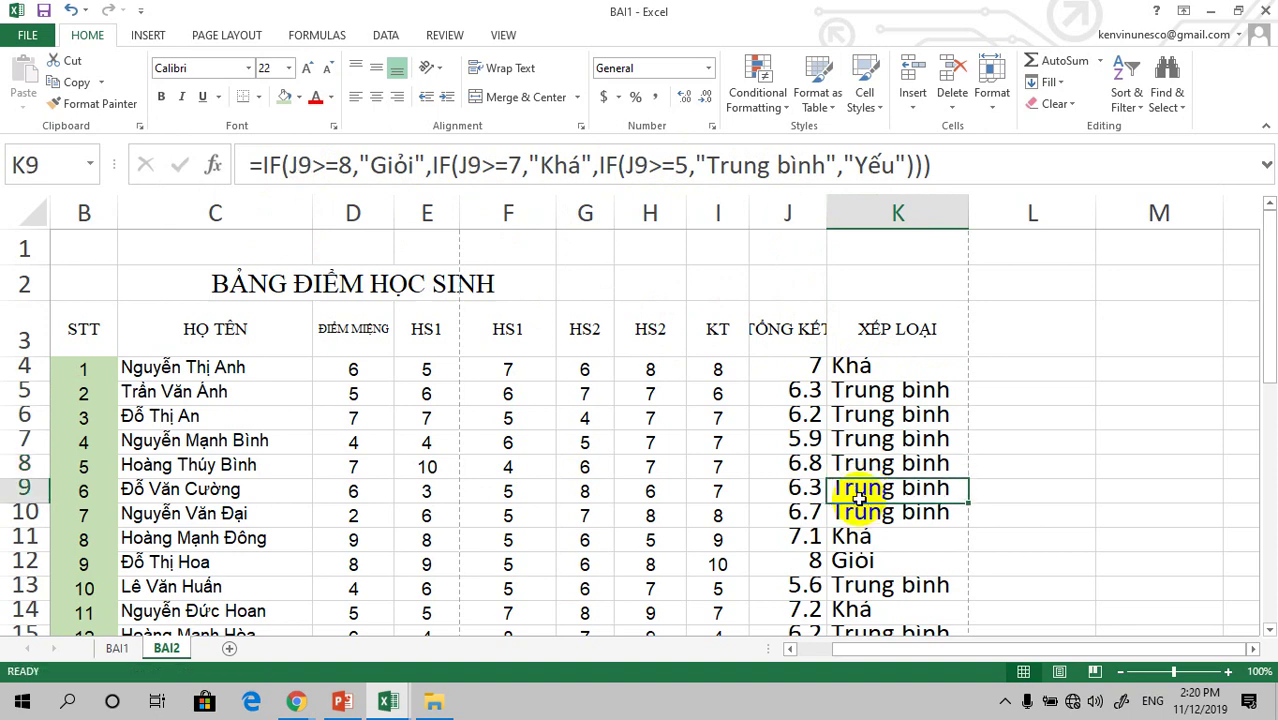
key(Down)
key(Down)
key(Down)
key(Down)
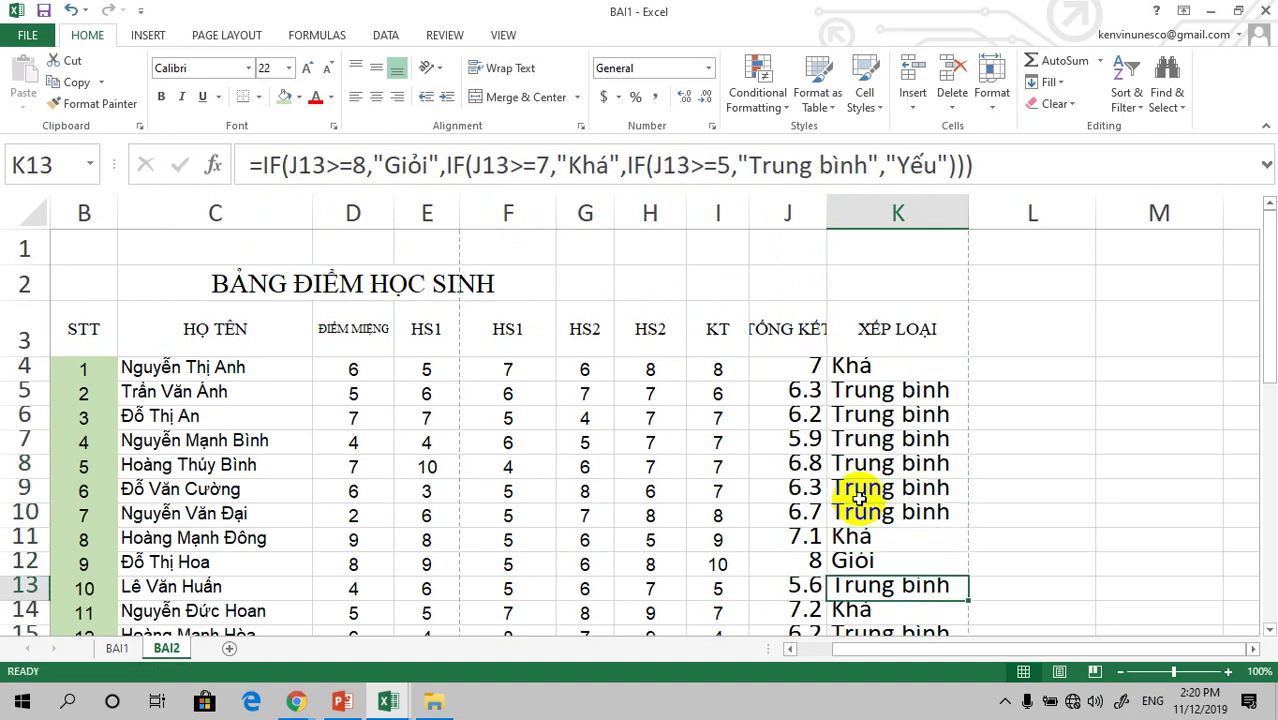
key(Down)
key(Down)
key(Down)
key(Up)
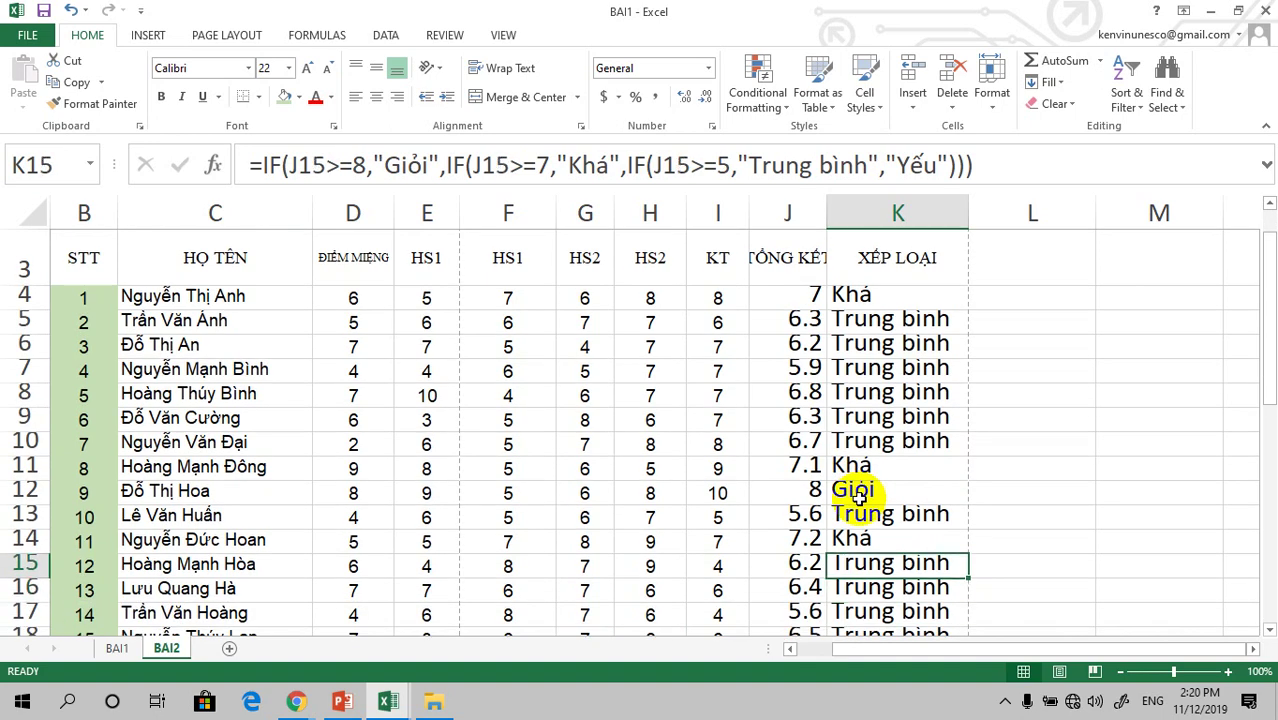
key(Up)
key(Up)
key(Up)
key(Up)
key(Up)
key(Up)
key(Up)
key(Up)
key(Up)
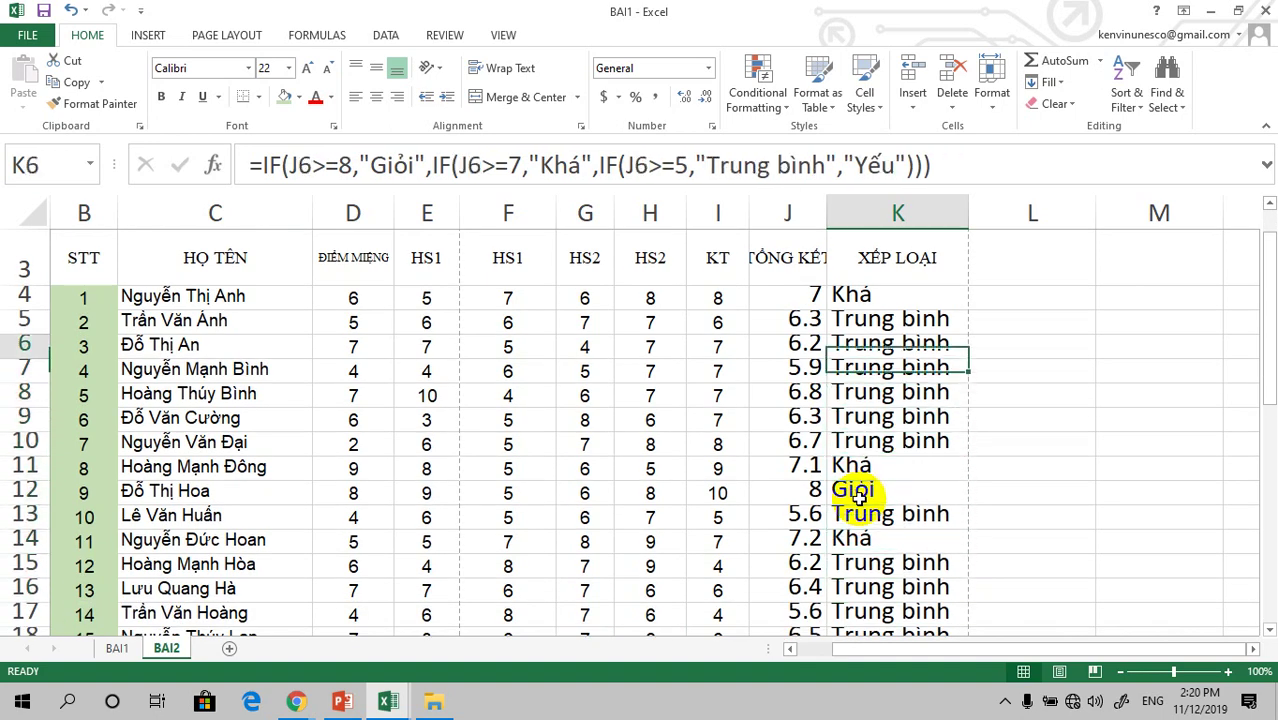
key(Up)
key(Up)
key(Up)
key(Down)
key(Down)
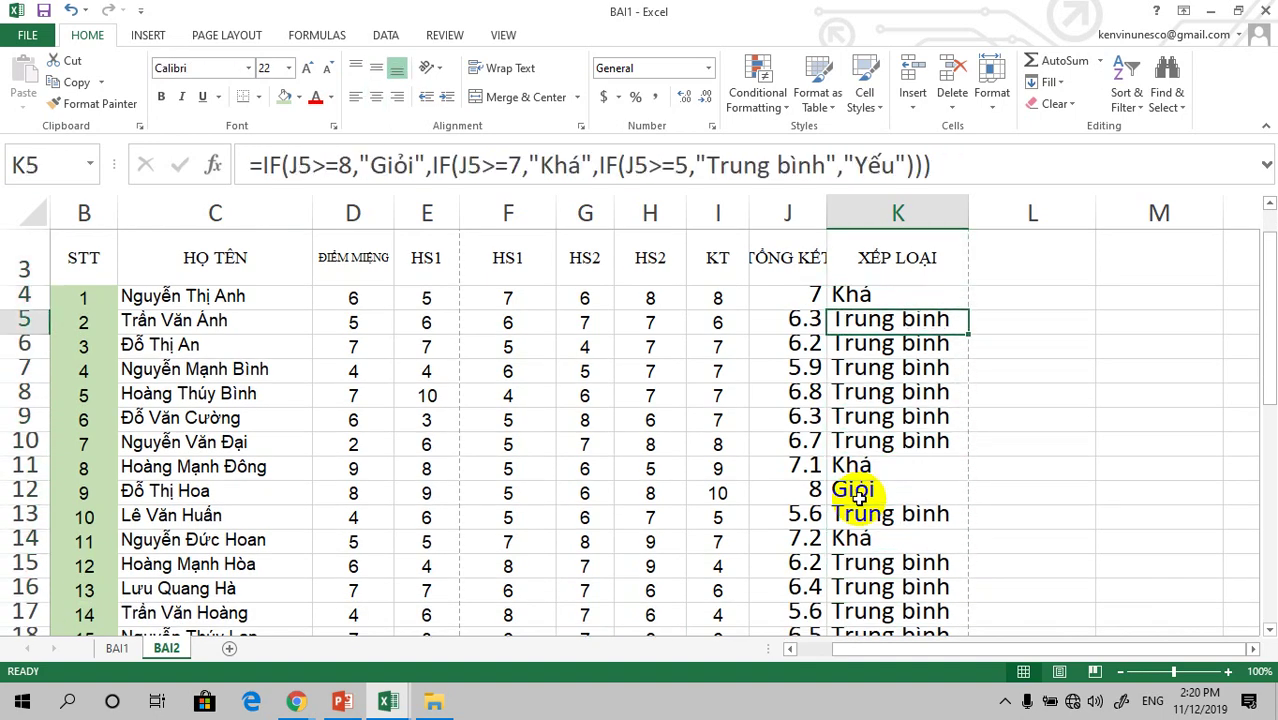
key(Up)
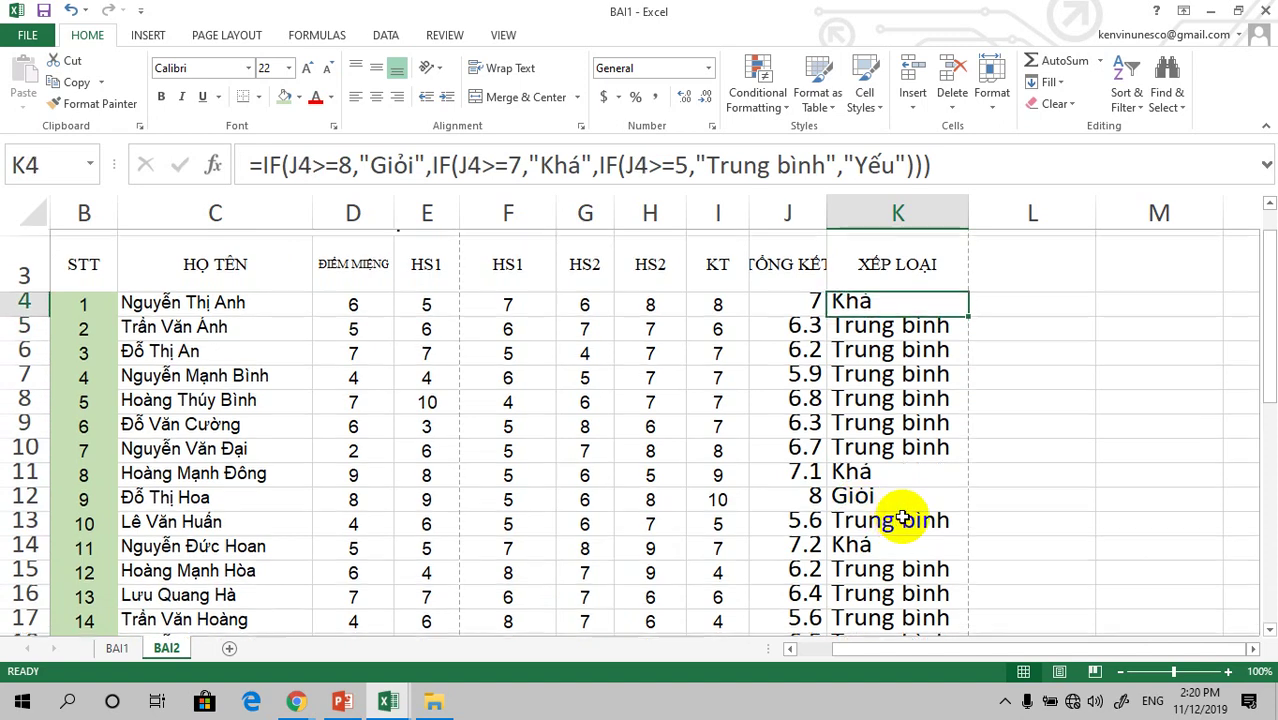
Drag the K/L header border left to tighten the XẾP LOẠI column around its grades.
scroll(1065, 428, up, 1)
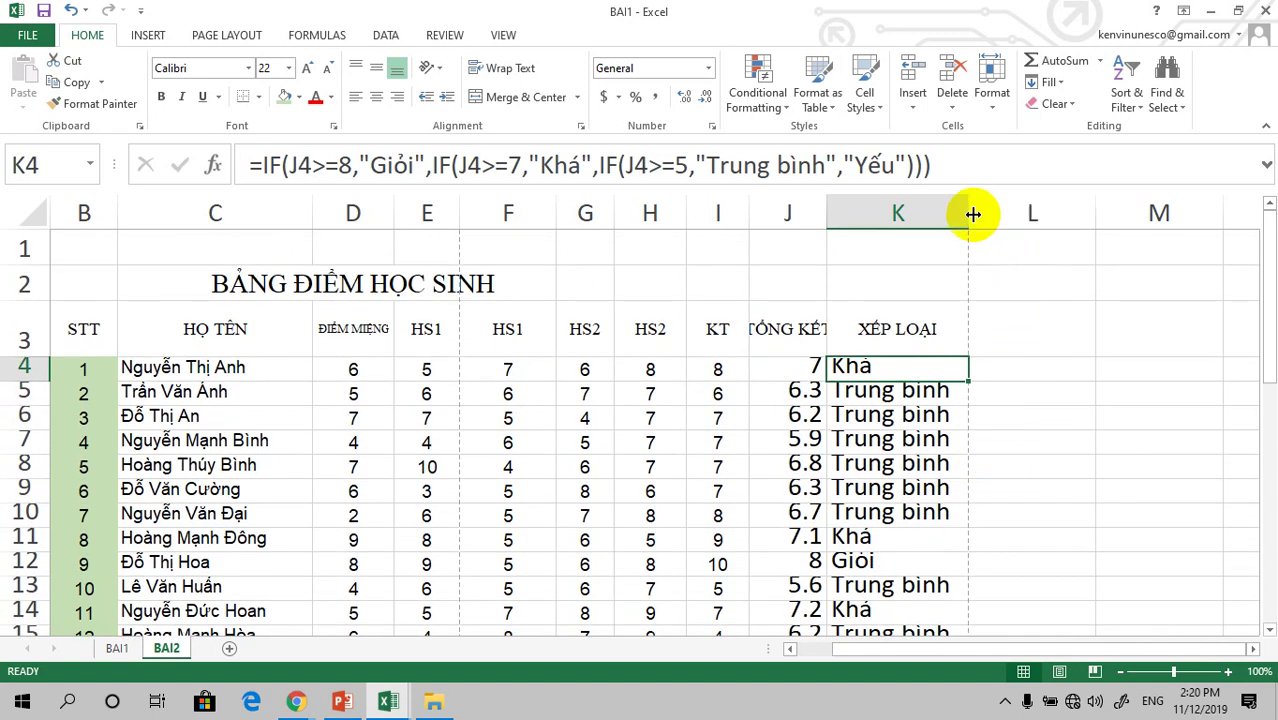
drag(971, 214, 943, 214)
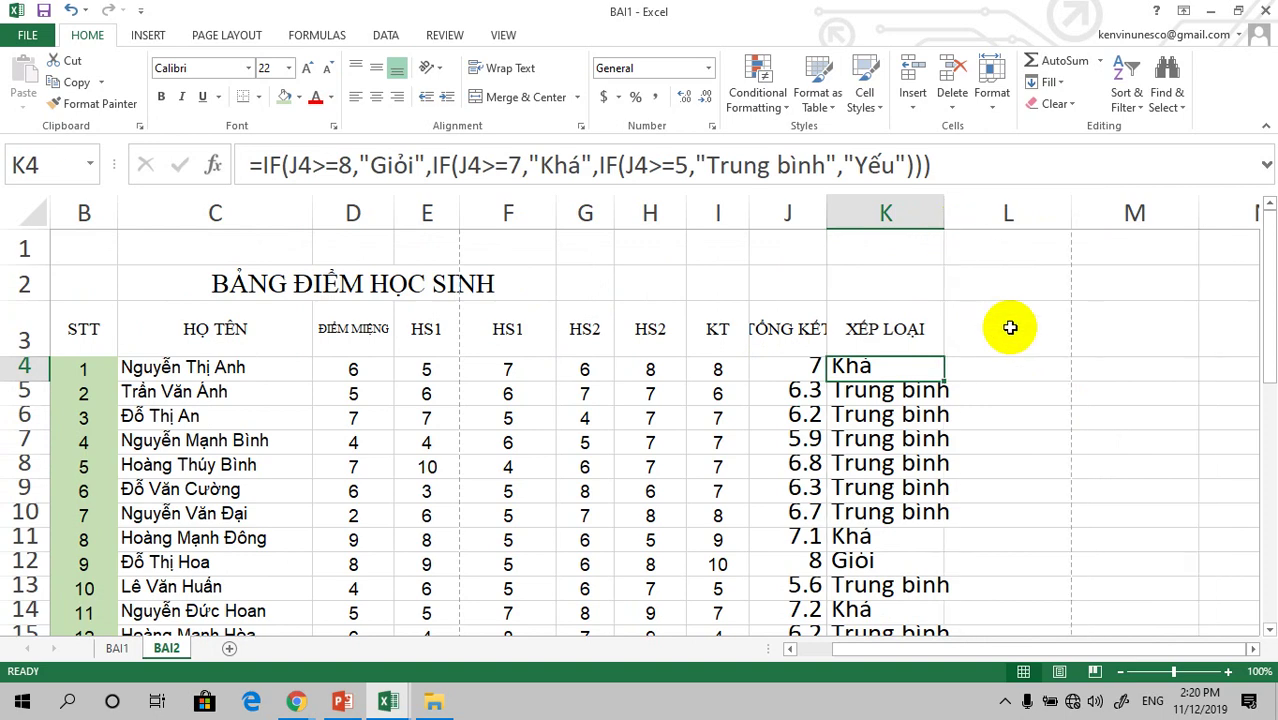
scroll(1014, 351, down, 2)
scroll(1014, 351, up, 2)
scroll(1014, 351, up, 1)
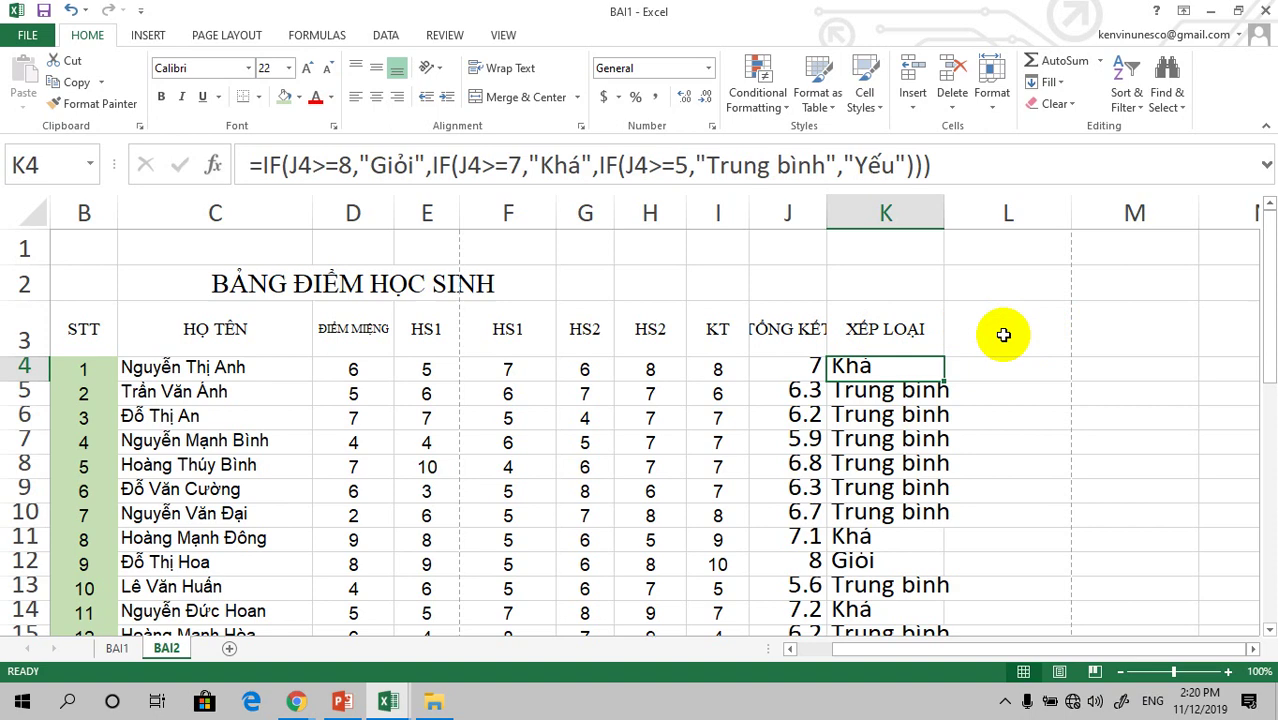
Enter the header "Thưởng" in cell L3.
click(1003, 334)
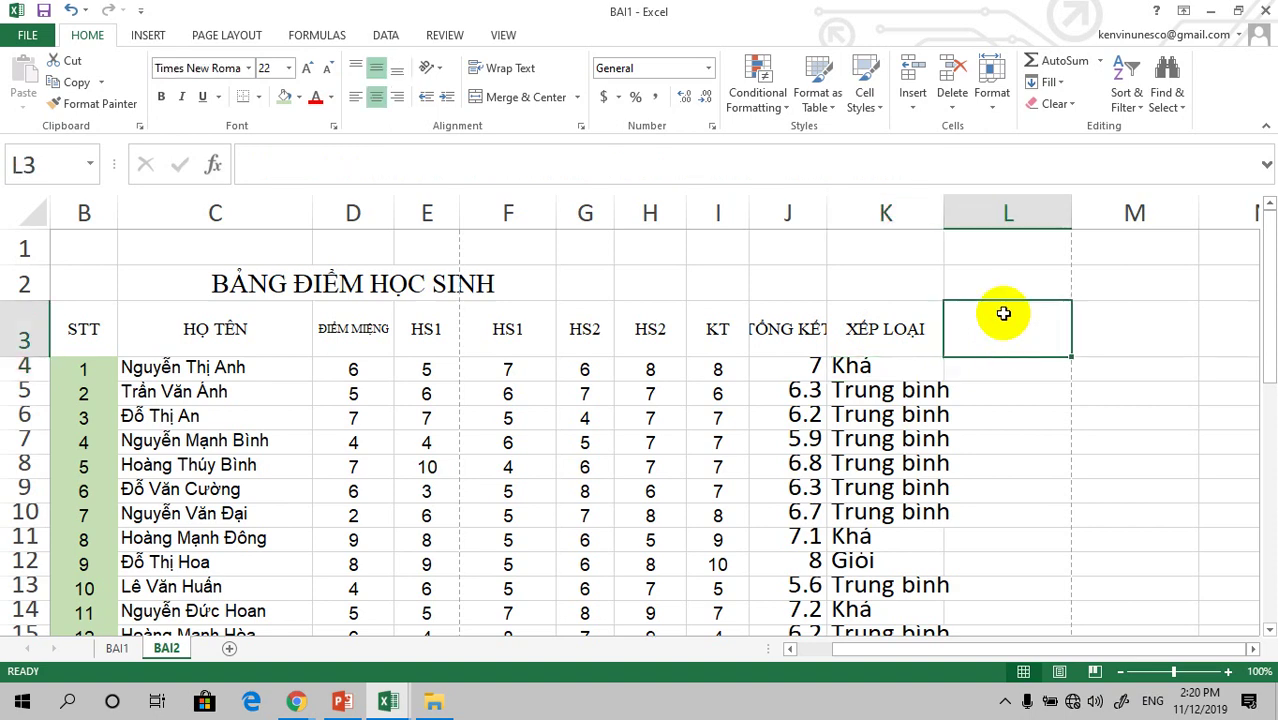
text(Th)
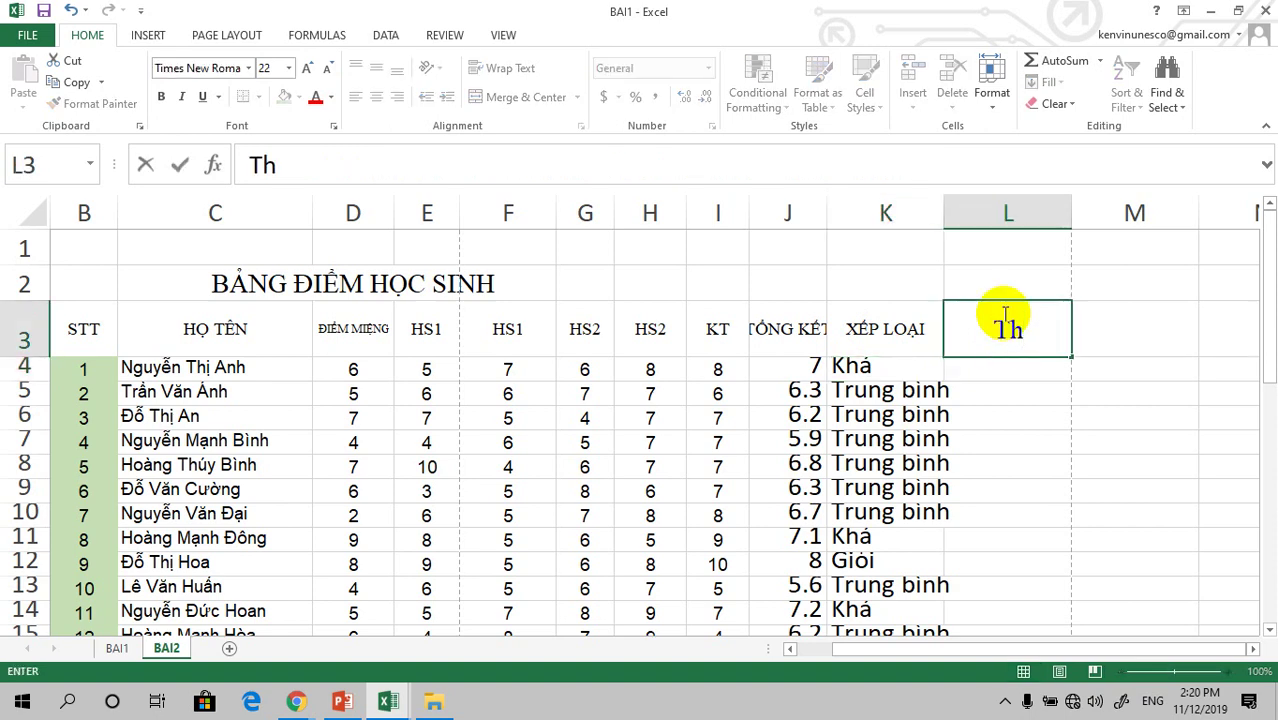
text(ươnrg)
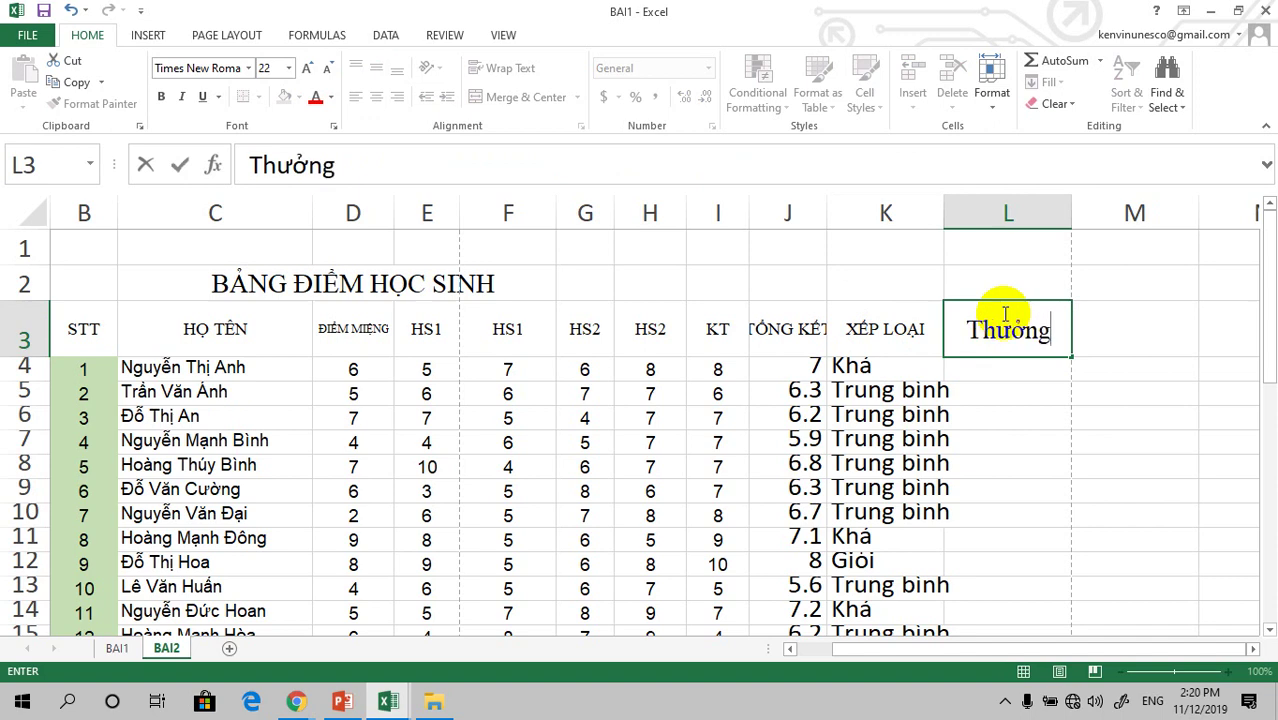
click(989, 376)
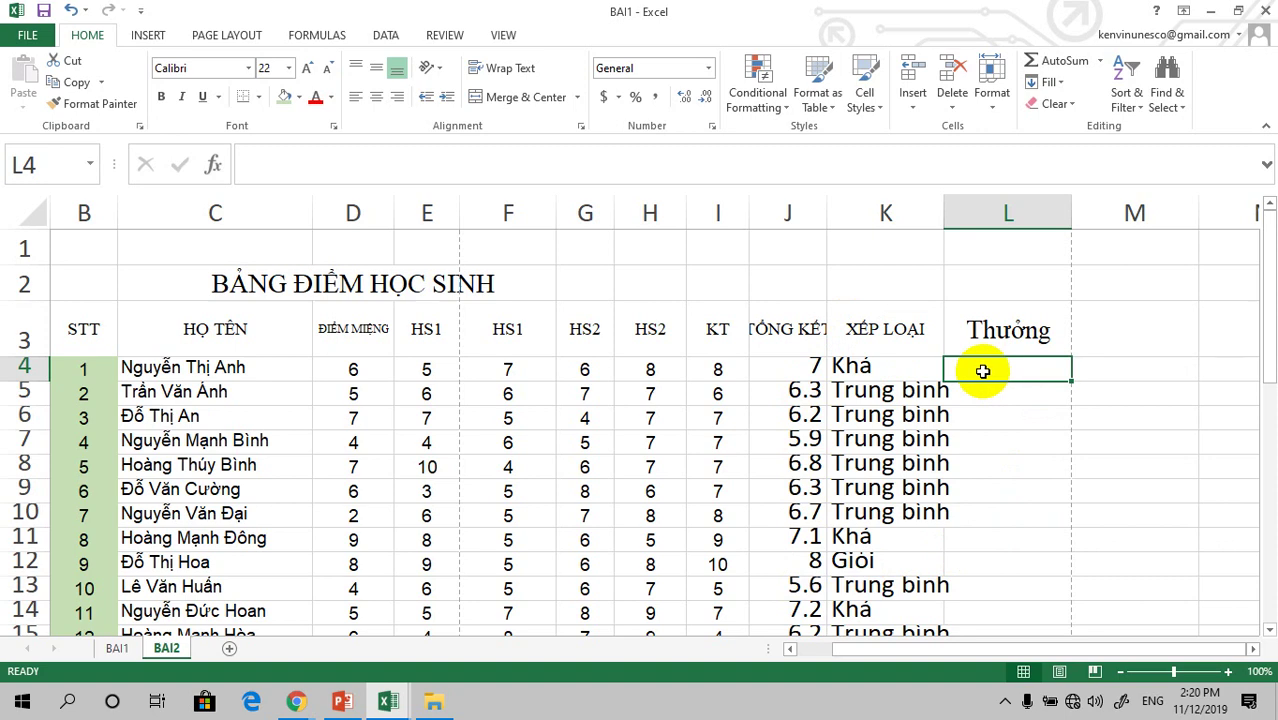
Widen column K so the XẾP LOẠI grades fit, and check the Thưởng header in L3.
click(980, 395)
click(984, 367)
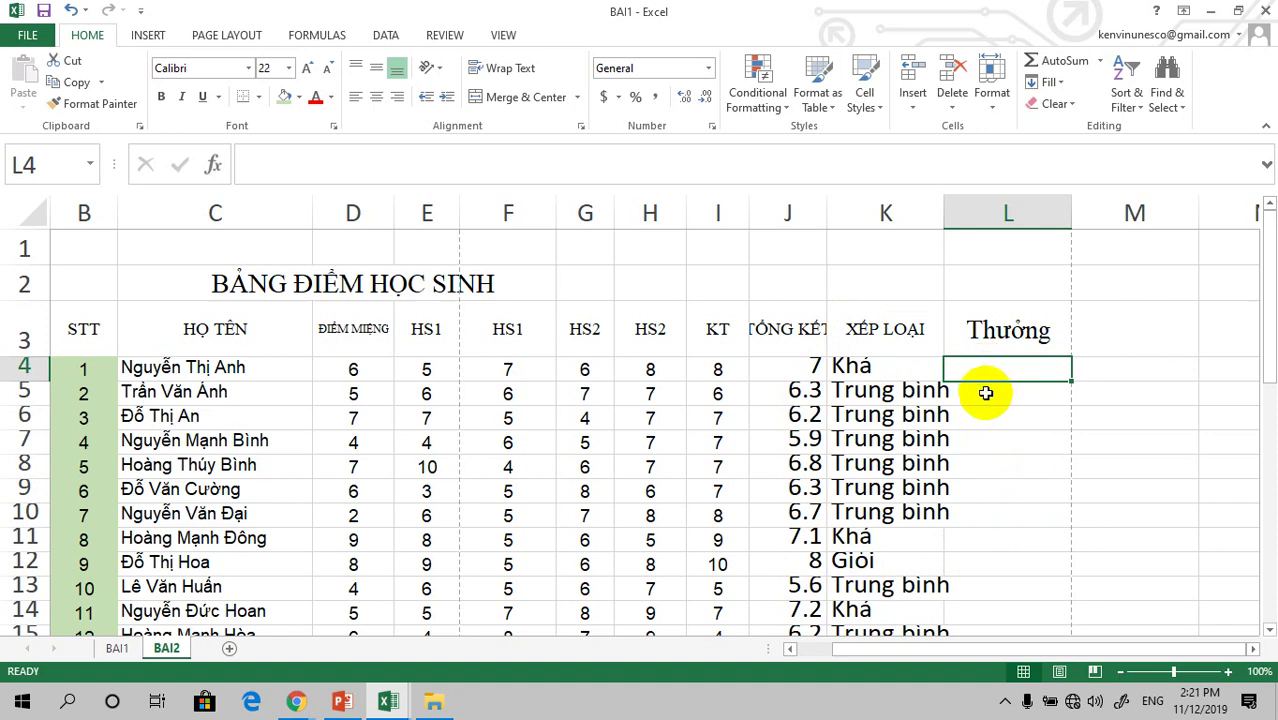
click(984, 394)
drag(946, 217, 994, 217)
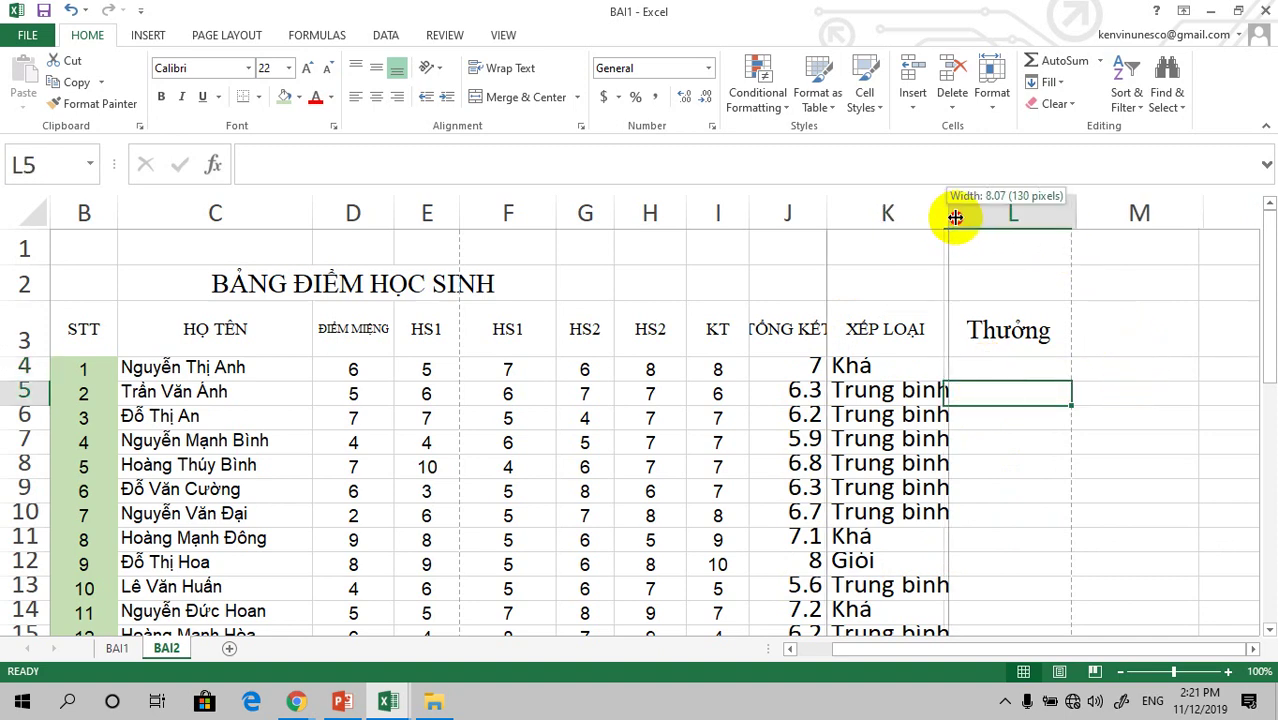
click(1048, 366)
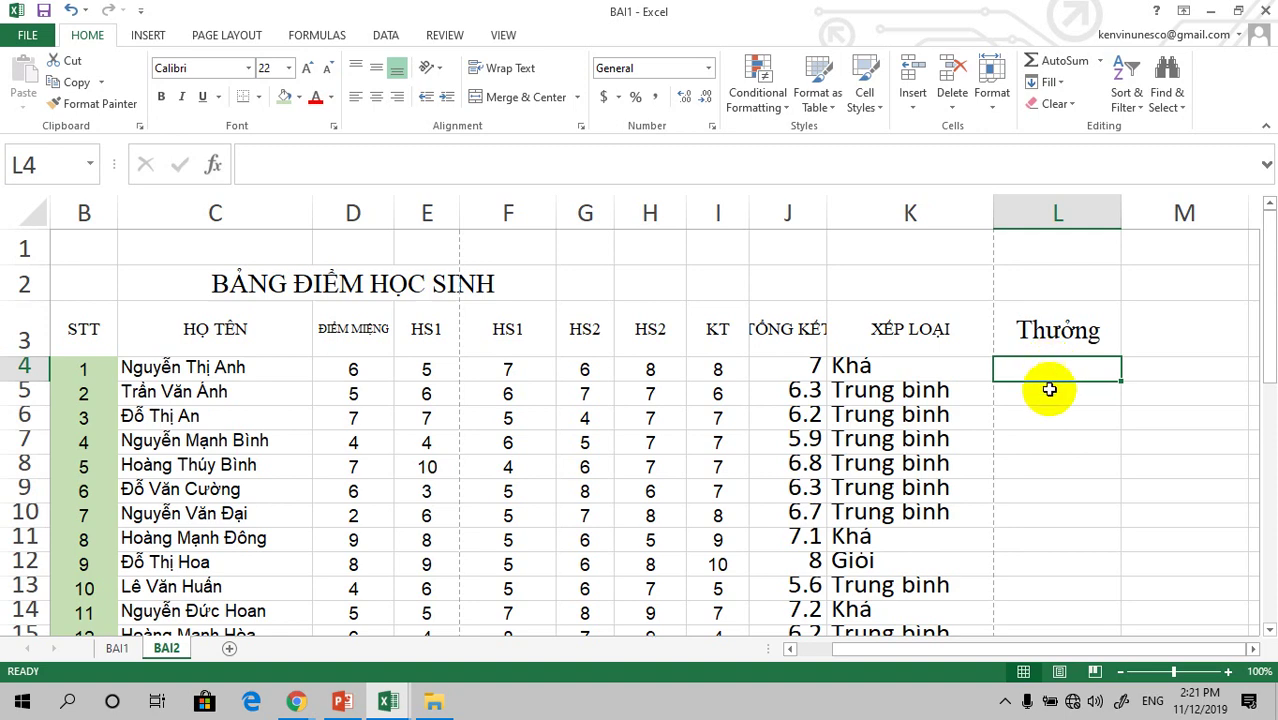
click(1050, 388)
click(1054, 340)
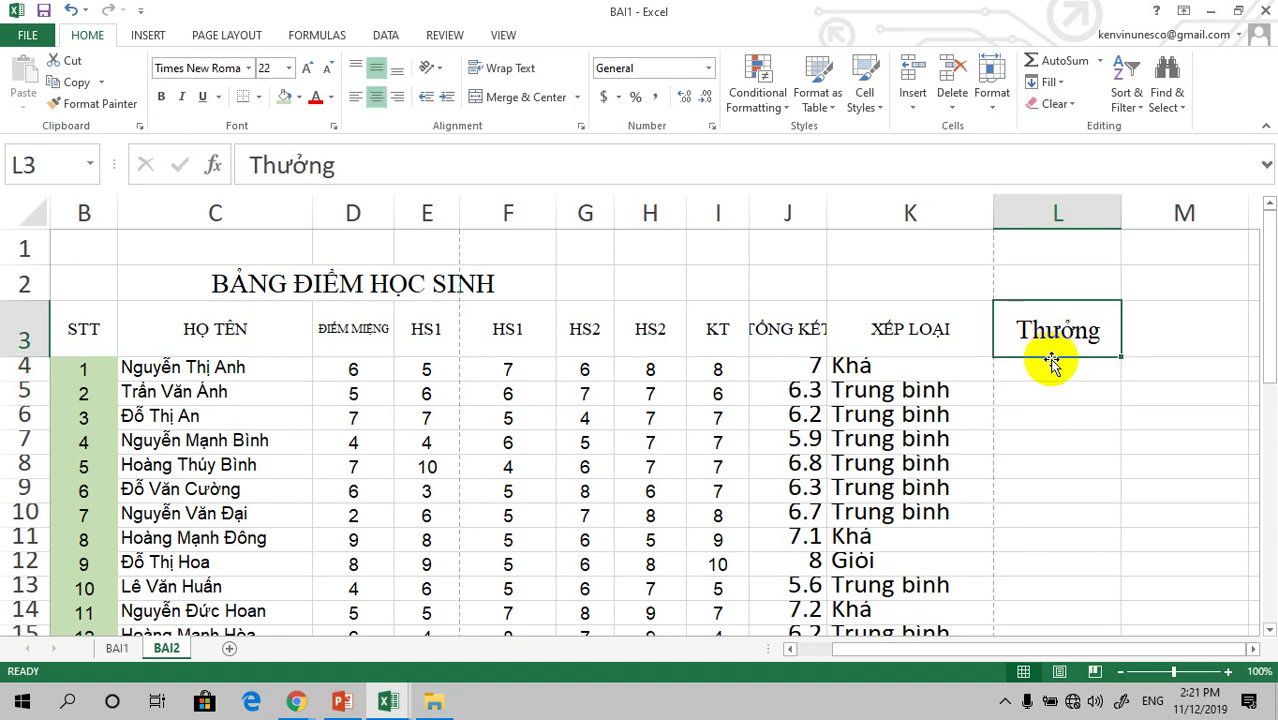
click(1045, 369)
click(1029, 340)
click(1033, 374)
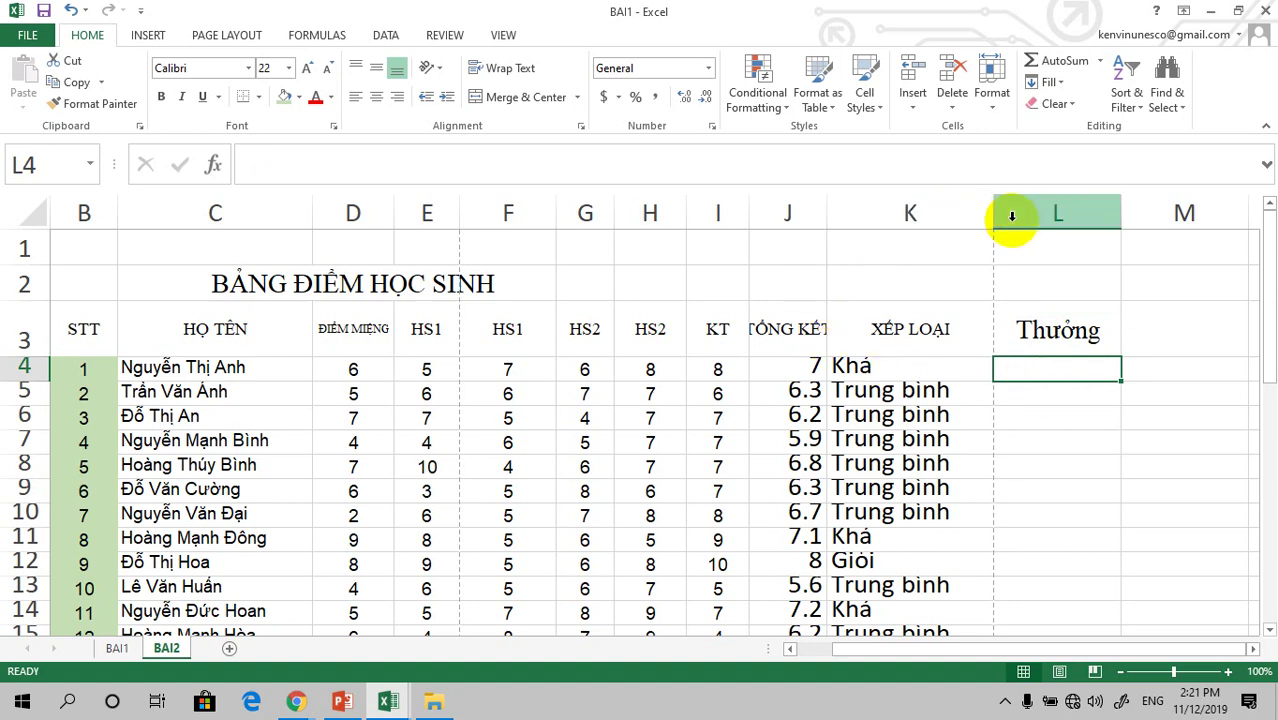
Make column I slightly narrower and widen column K a little more.
drag(745, 216, 741, 214)
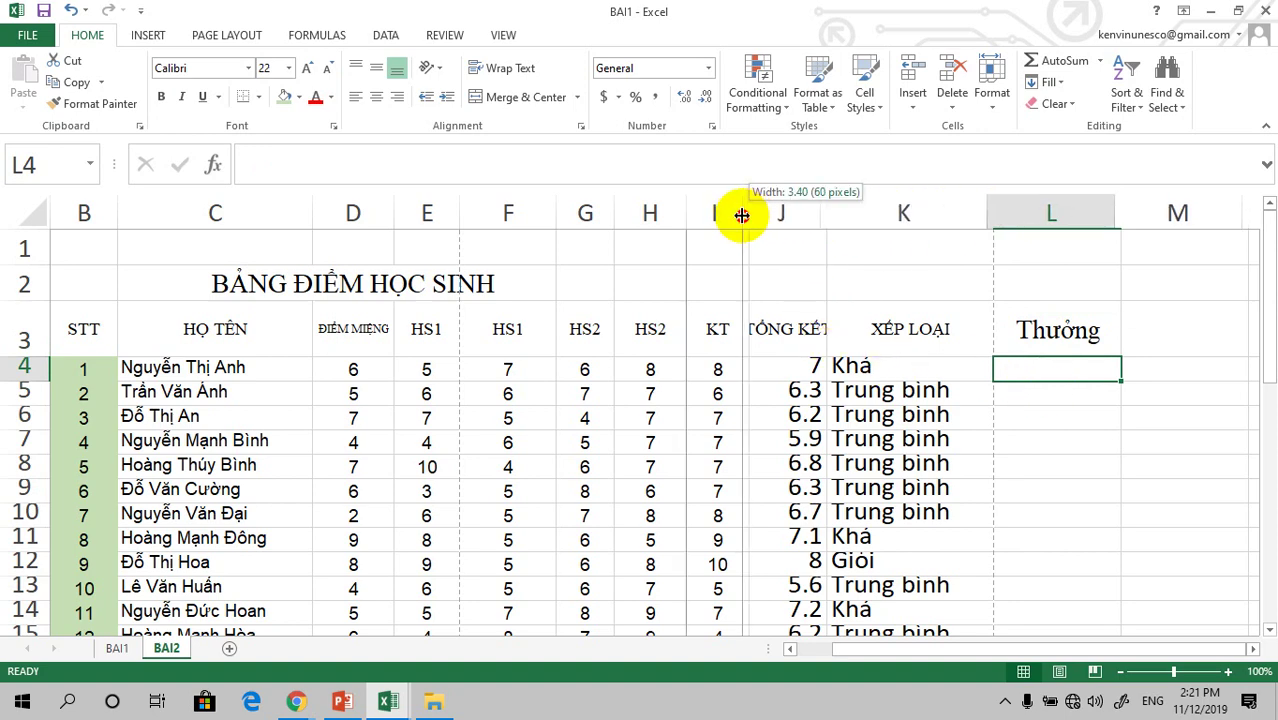
click(1058, 398)
click(1155, 368)
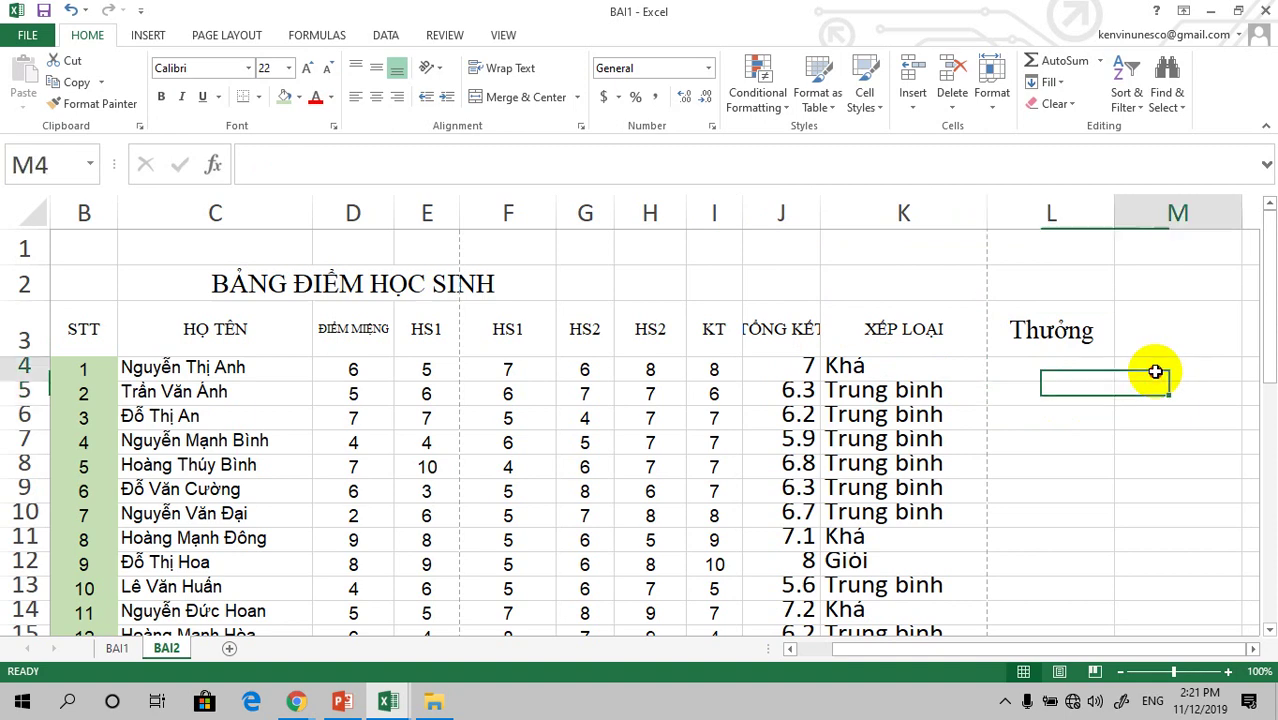
click(1140, 340)
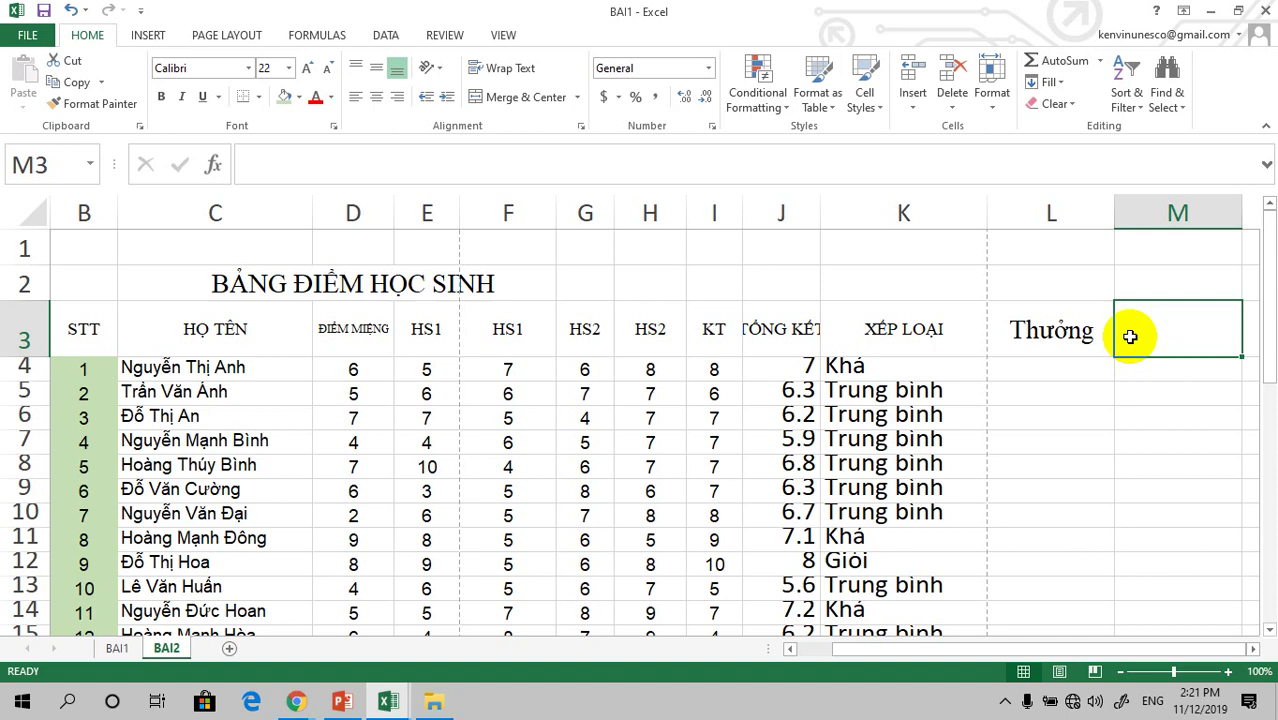
click(1062, 330)
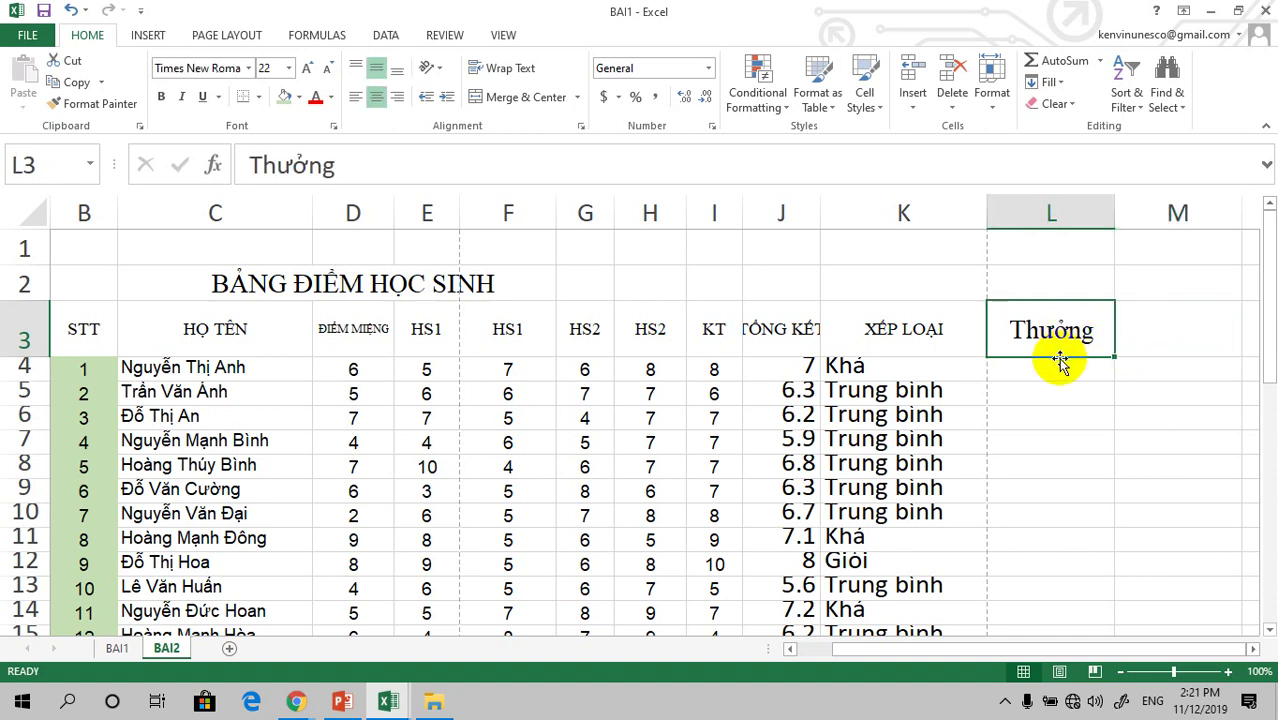
drag(990, 217, 996, 217)
click(1008, 214)
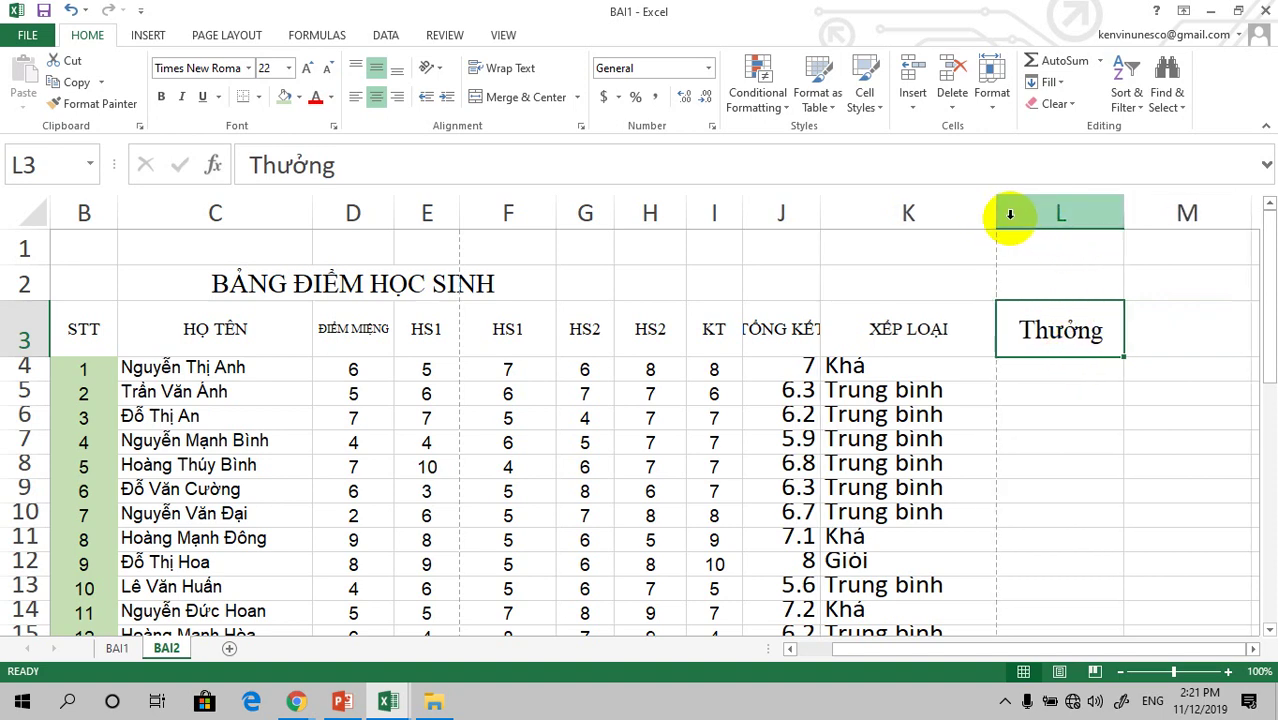
Insert a blank sheet column for Thưởng beside XẾP LOẠI, then select cell L1.
right_click(1010, 214)
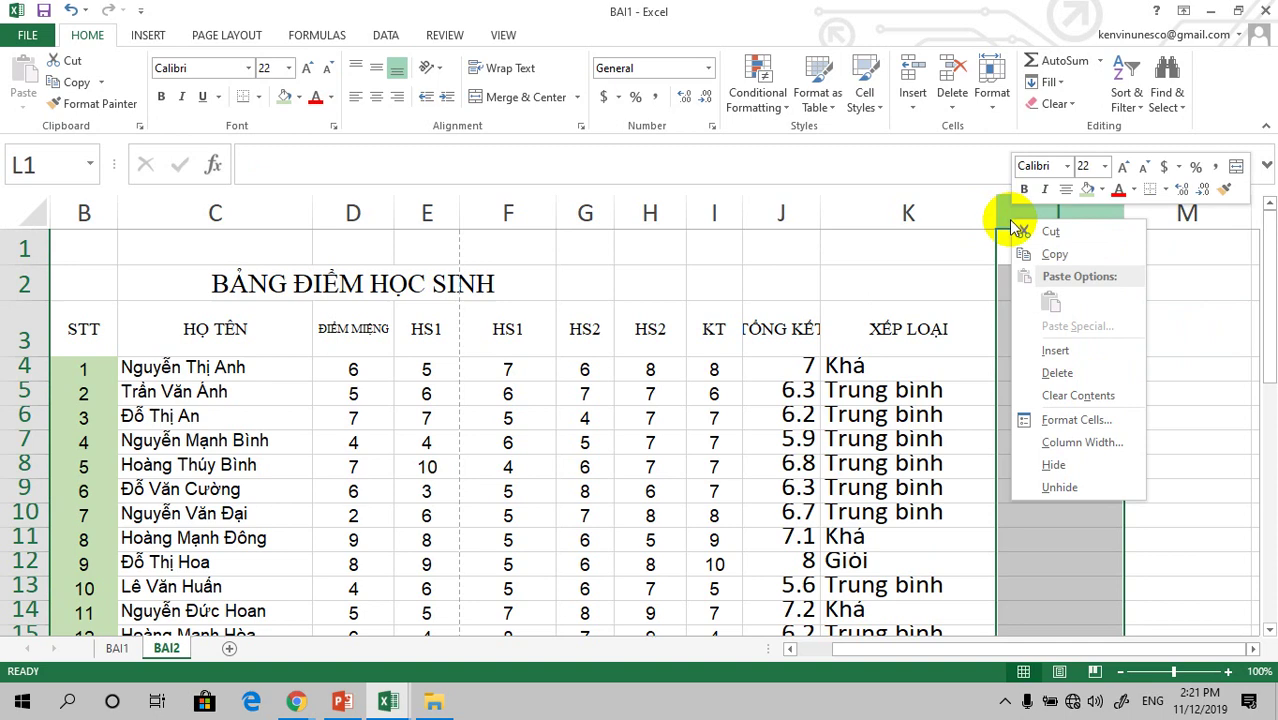
click(970, 207)
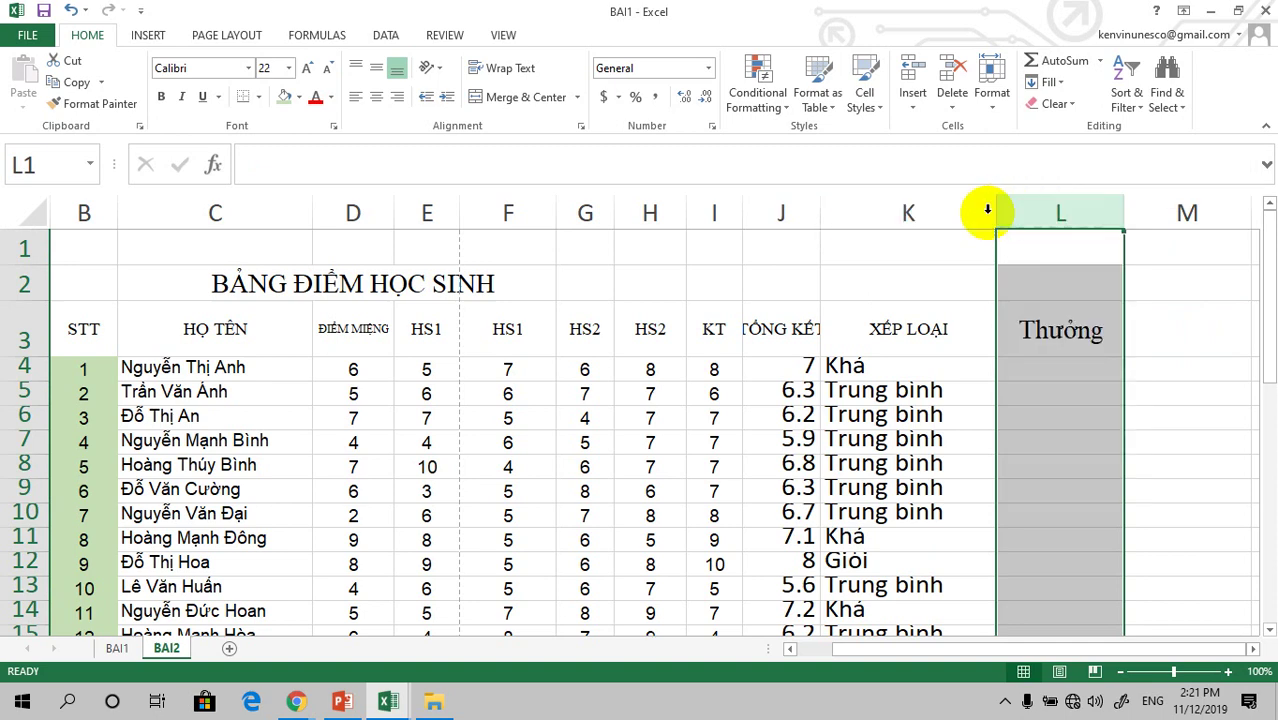
click(980, 210)
right_click(980, 216)
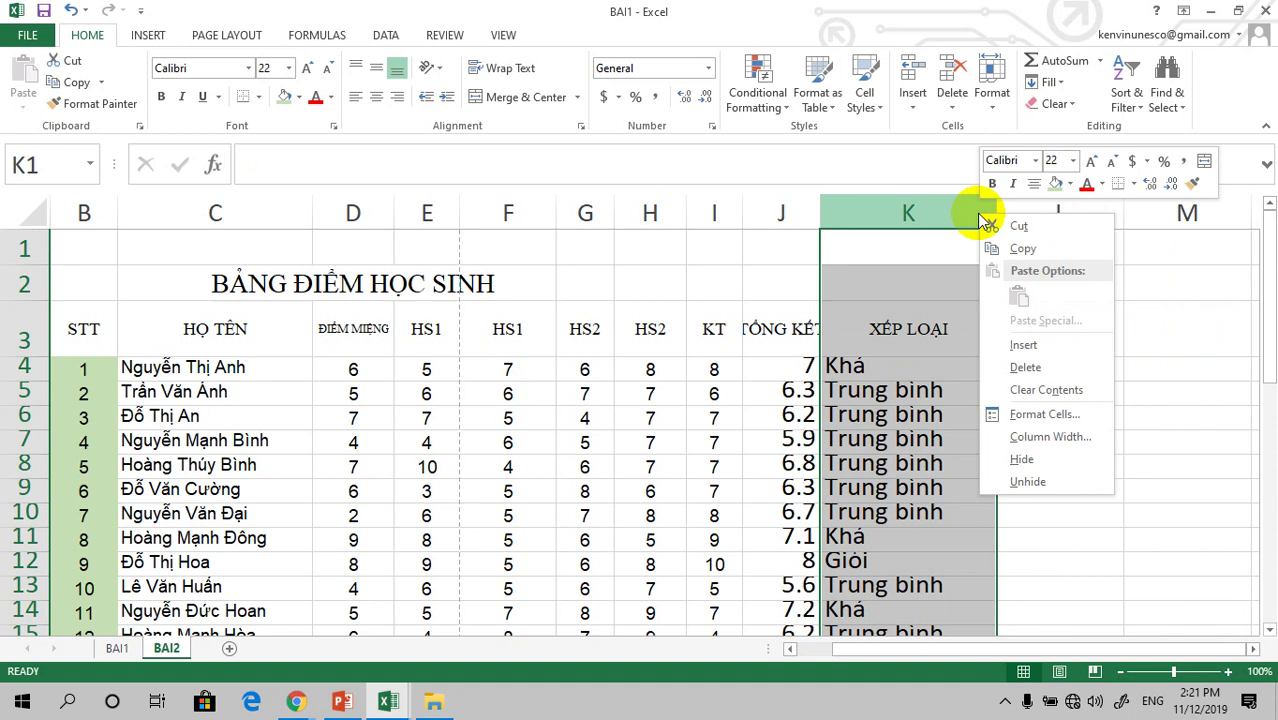
click(926, 212)
right_click(927, 215)
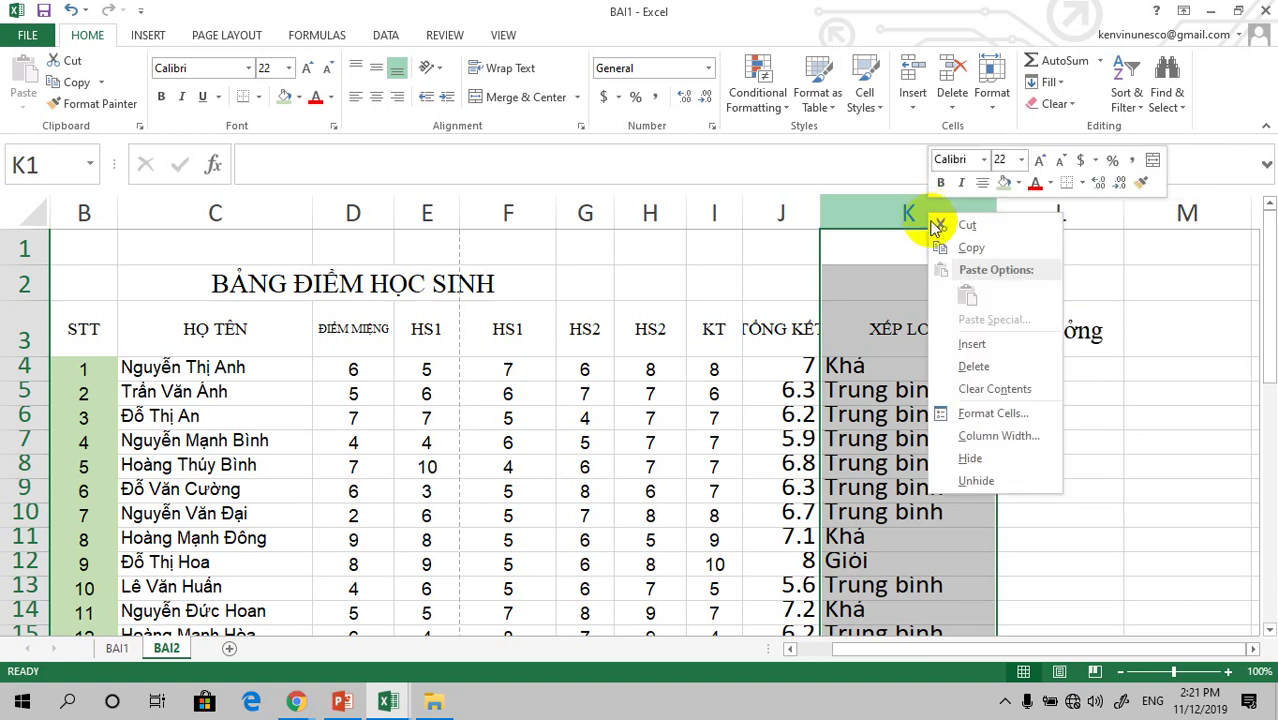
key(Escape)
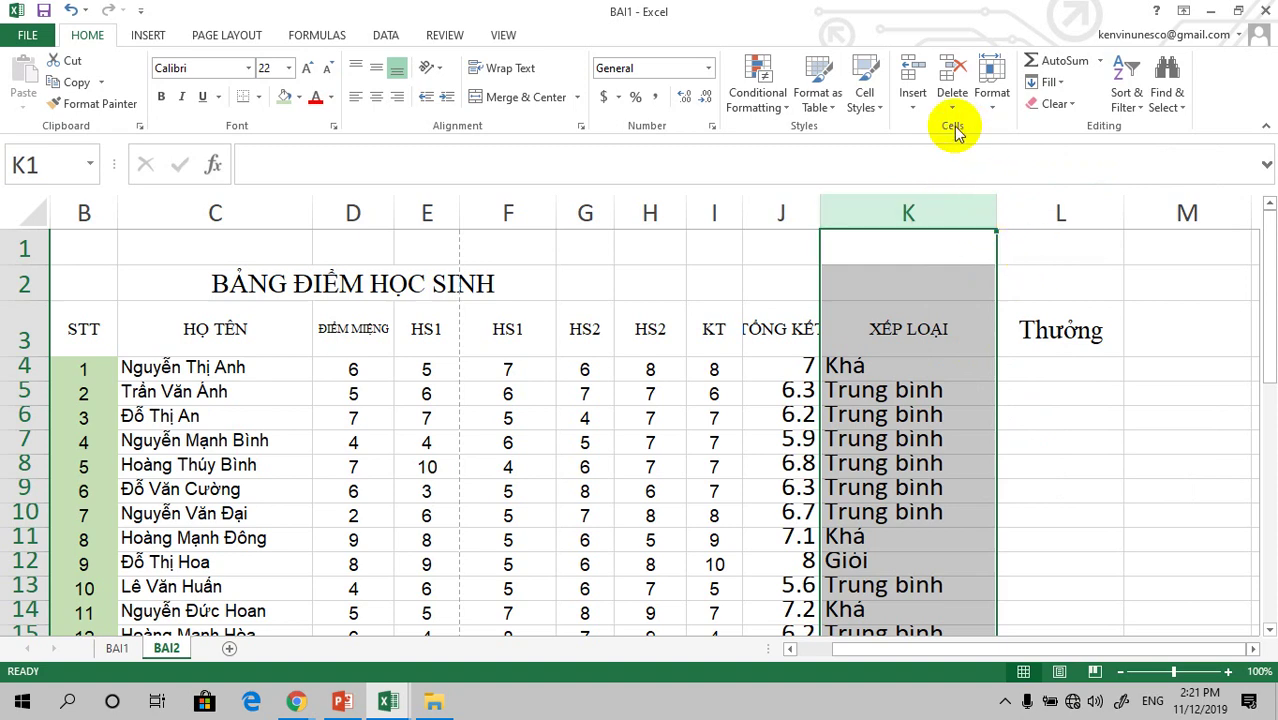
click(912, 104)
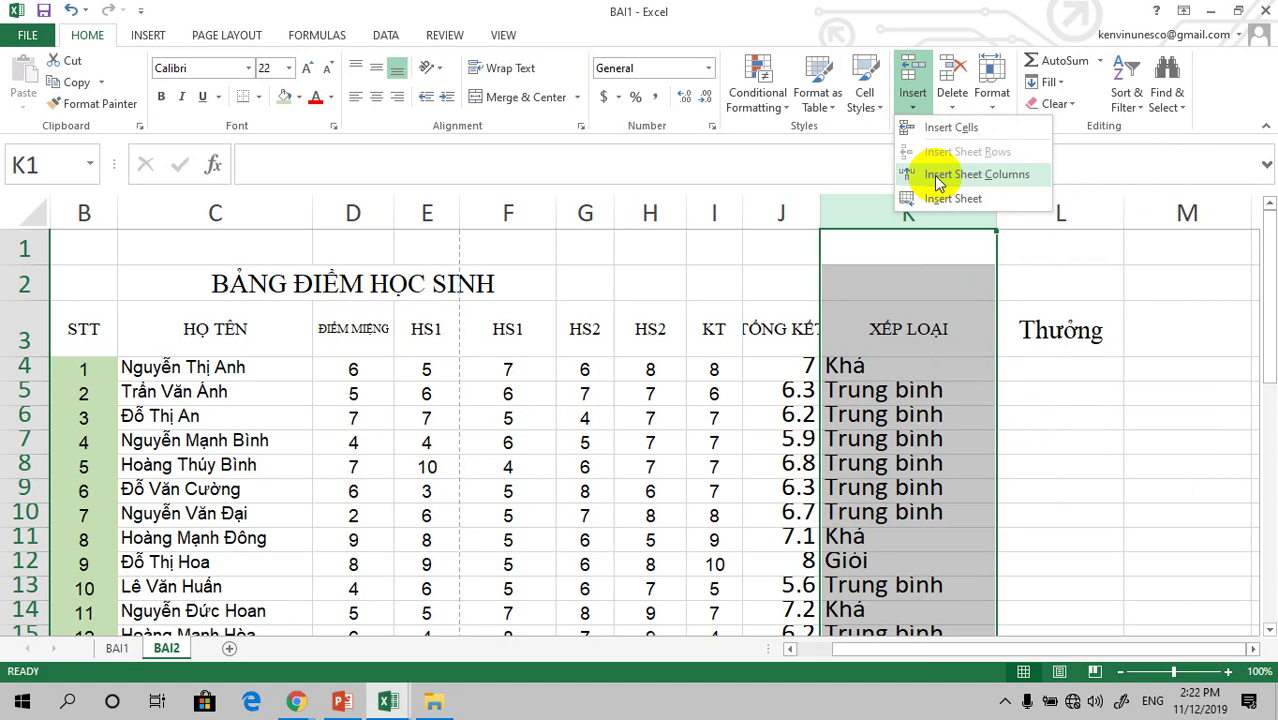
click(938, 178)
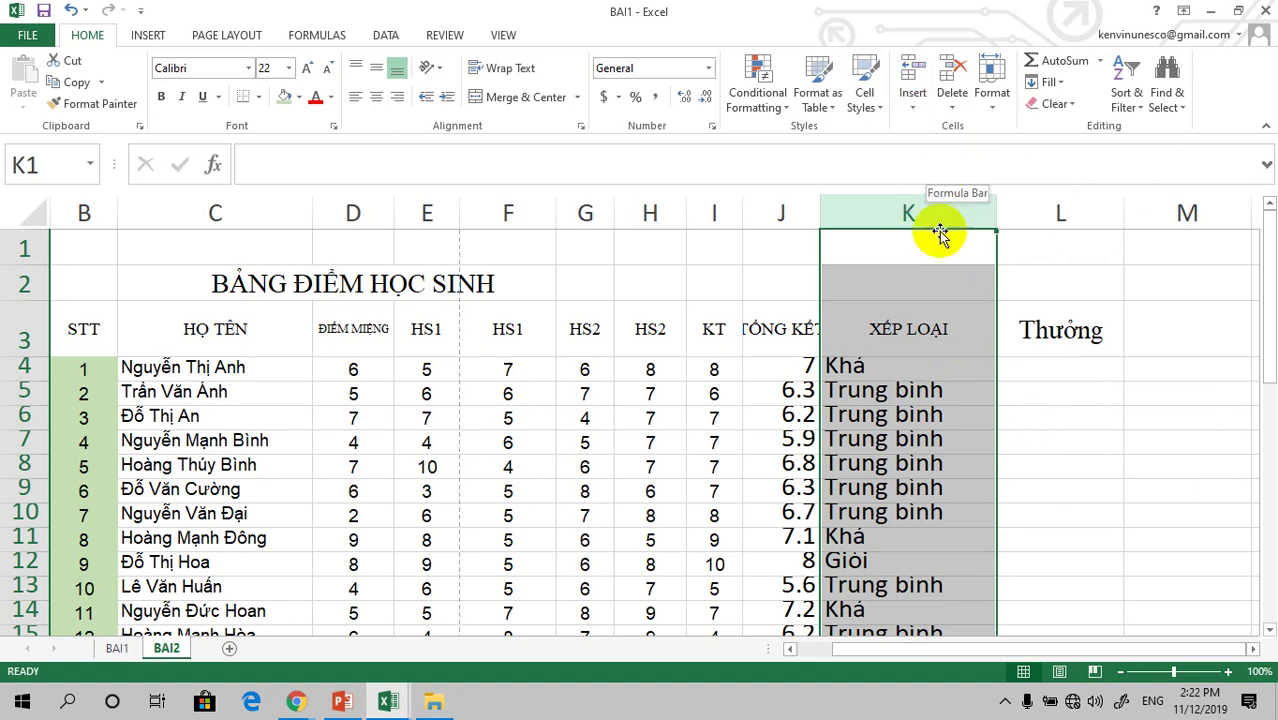
click(1064, 250)
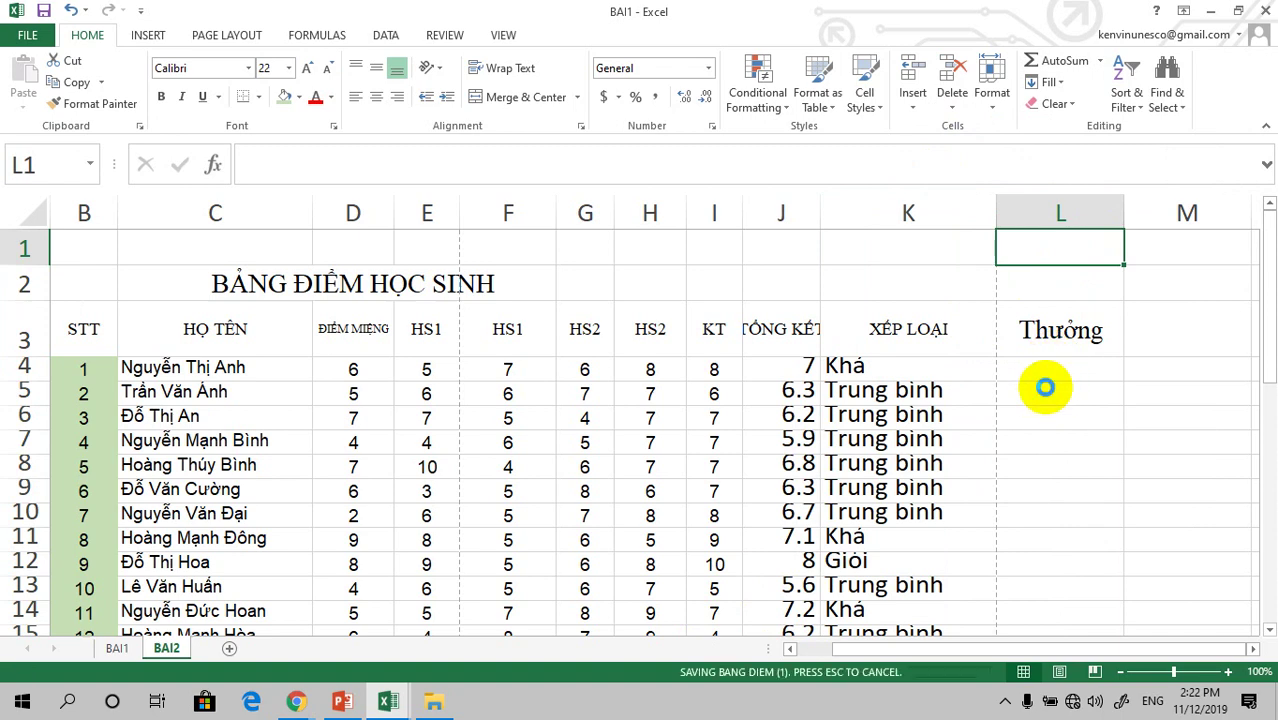
Close BAI1, answering the save prompt, reopen it from Recent Workbooks, and select cell L4.
click(27, 38)
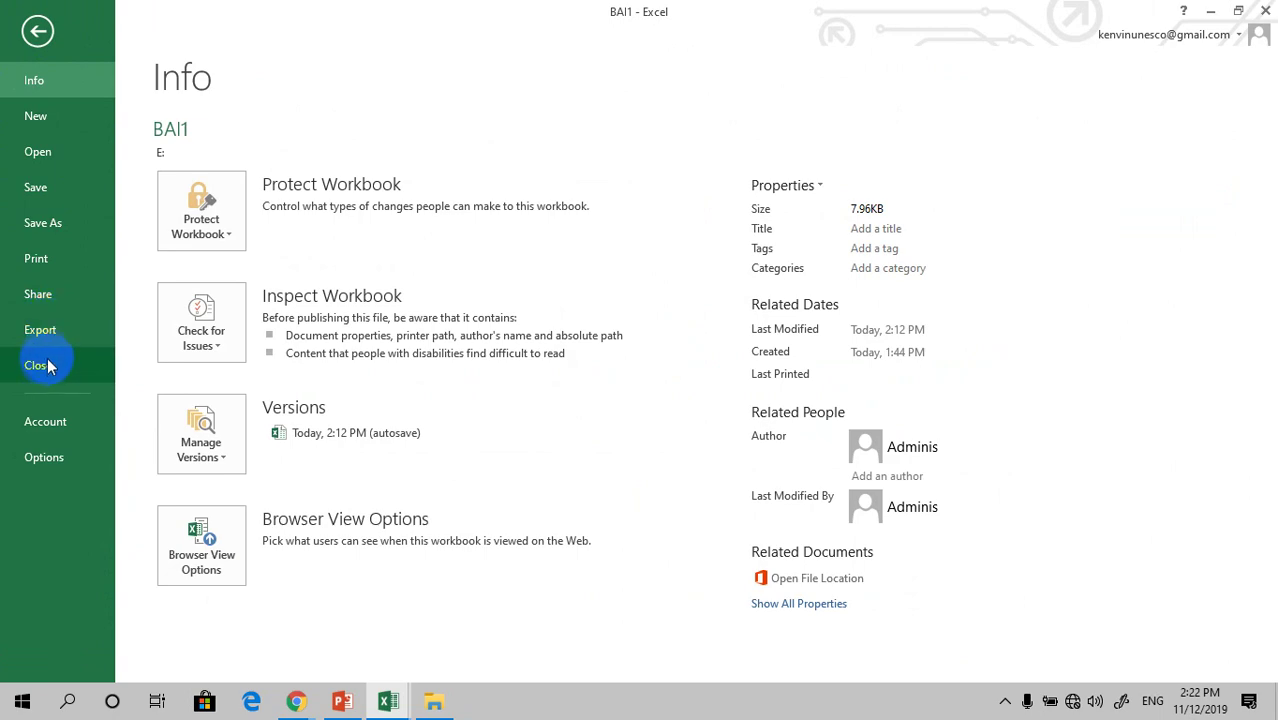
key(Escape)
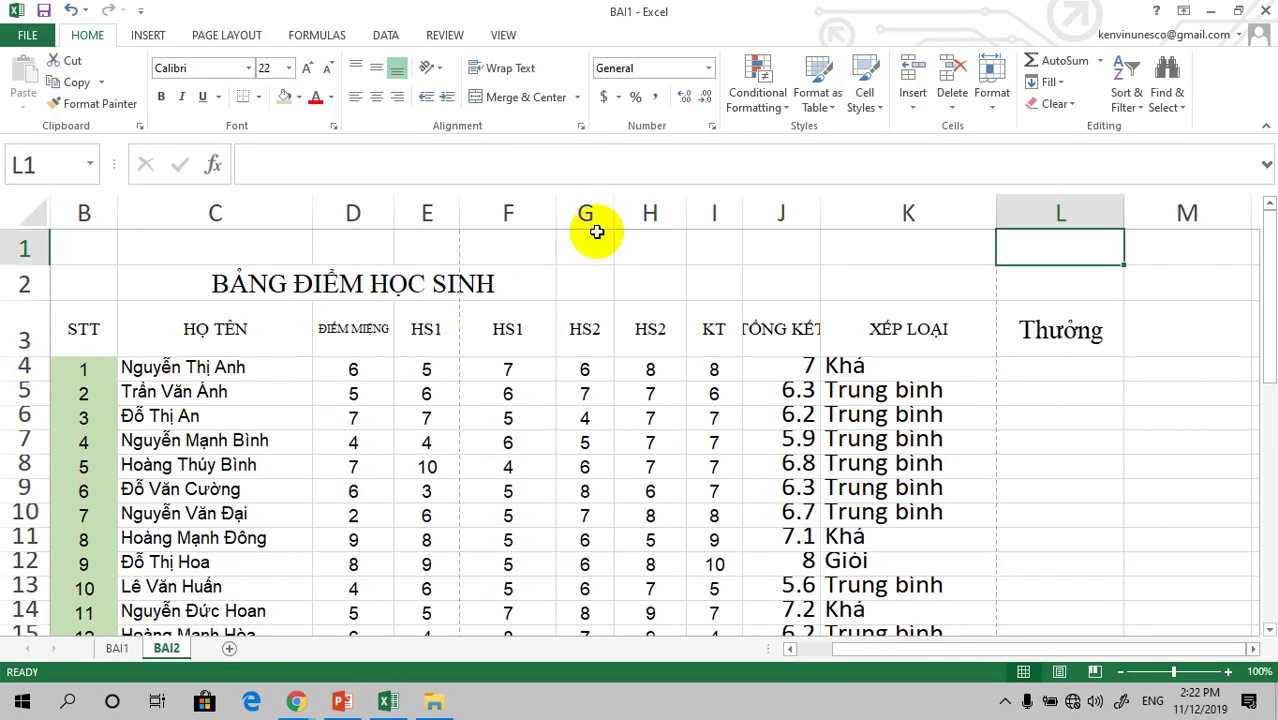
click(25, 35)
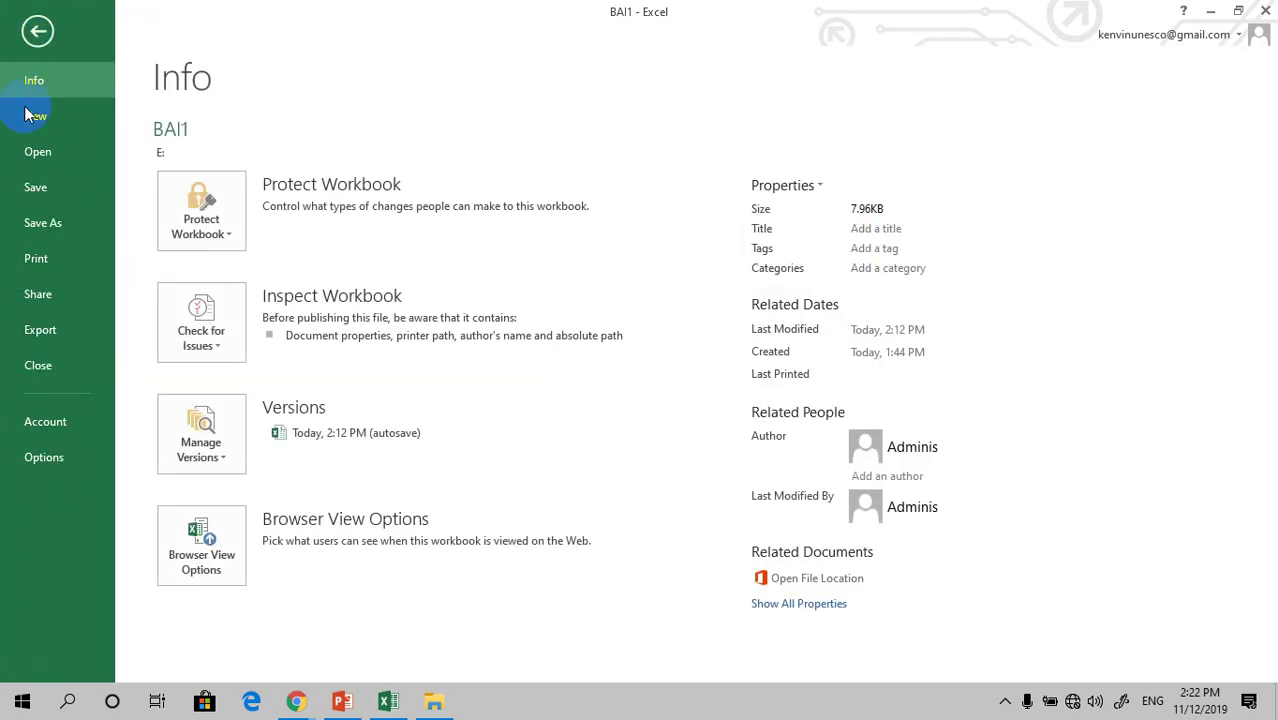
click(48, 372)
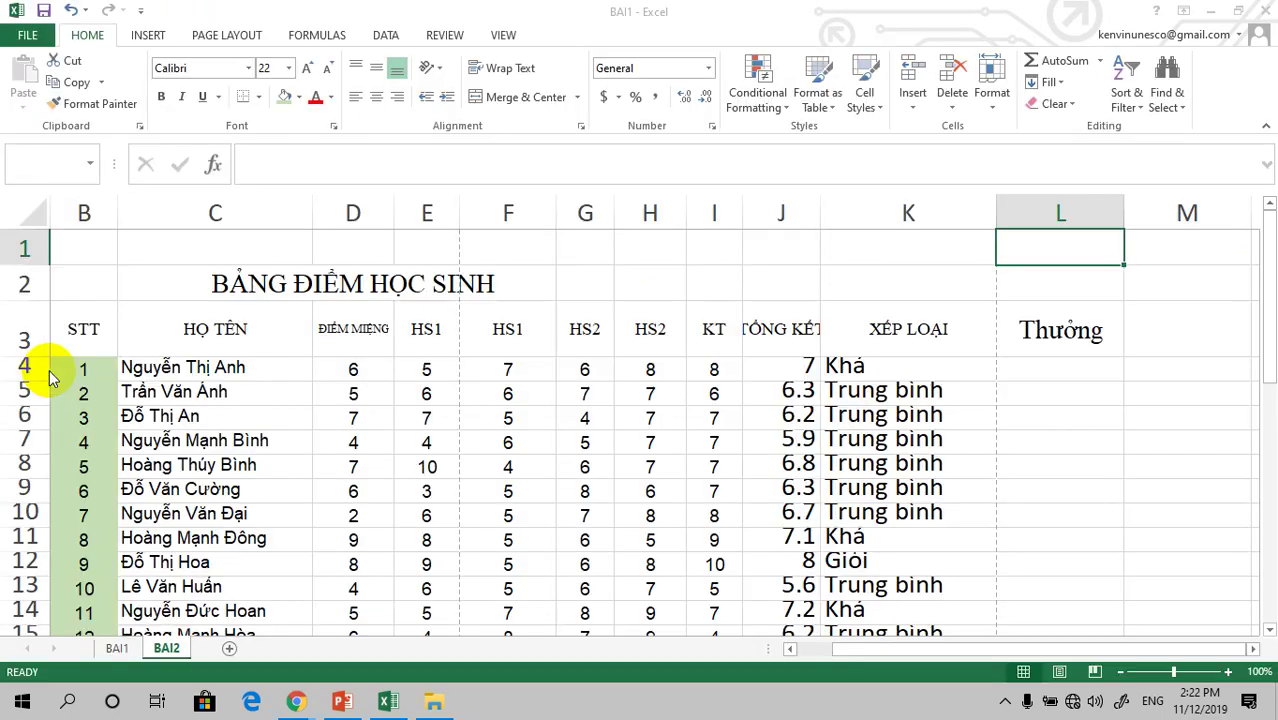
click(566, 388)
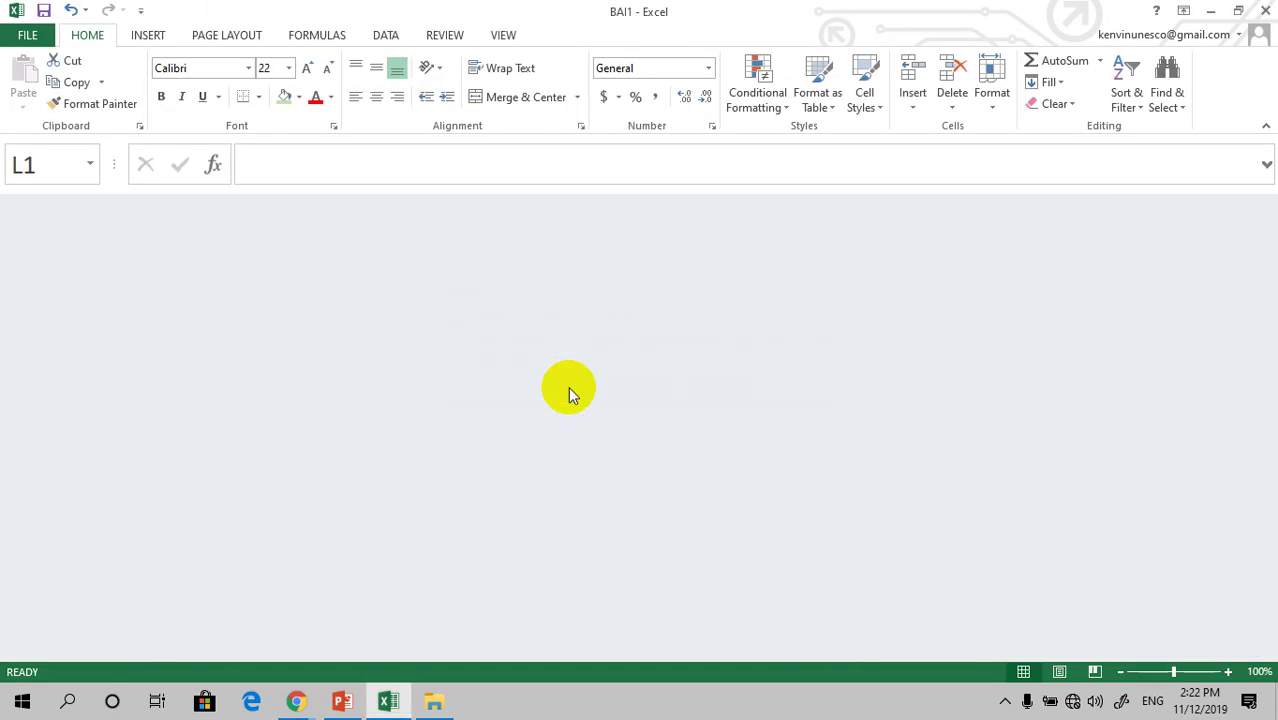
click(33, 38)
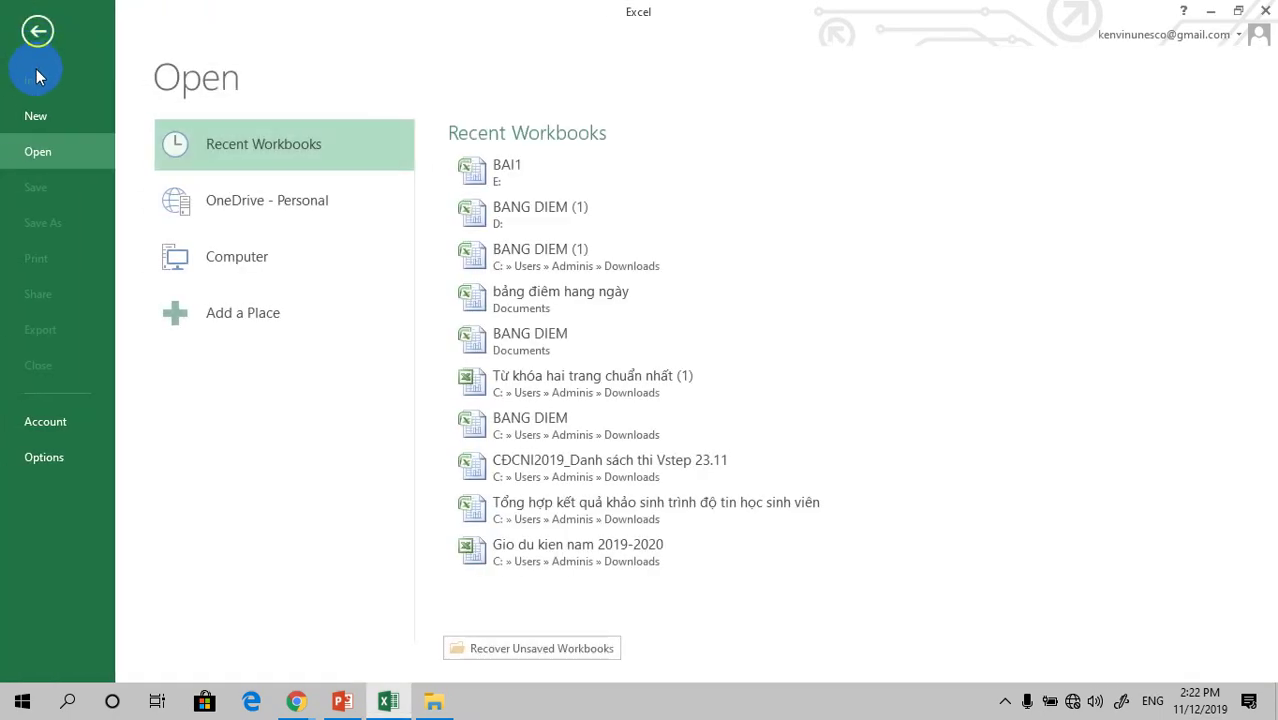
click(526, 172)
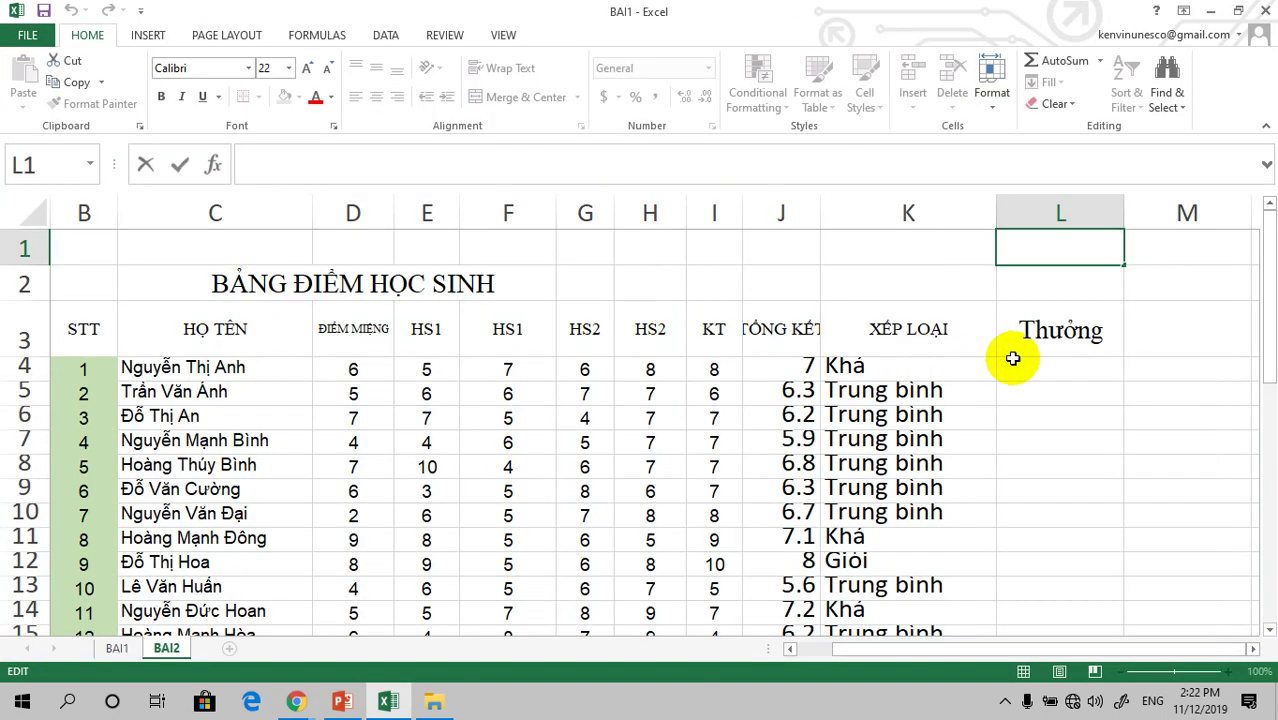
click(1018, 368)
Begin L4's bonus formula as =IF(K4="Giỏi", testing for the Giỏi rating.
text(=)
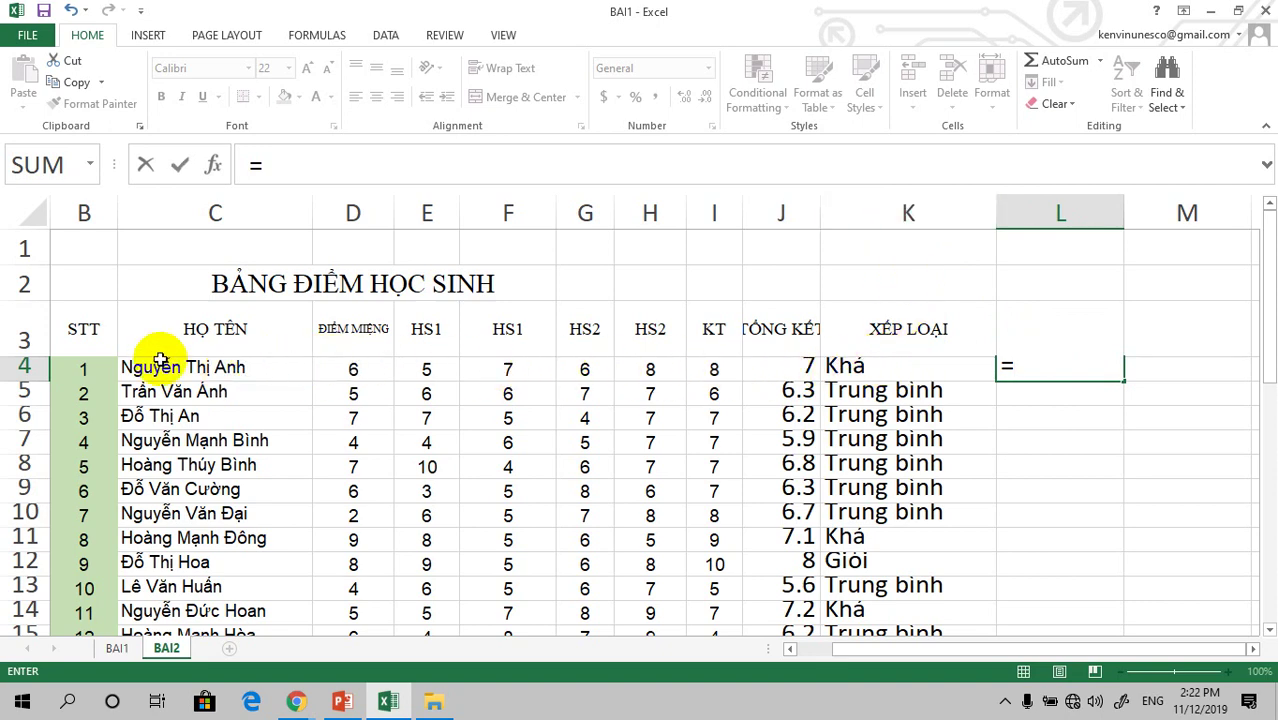
text(i)
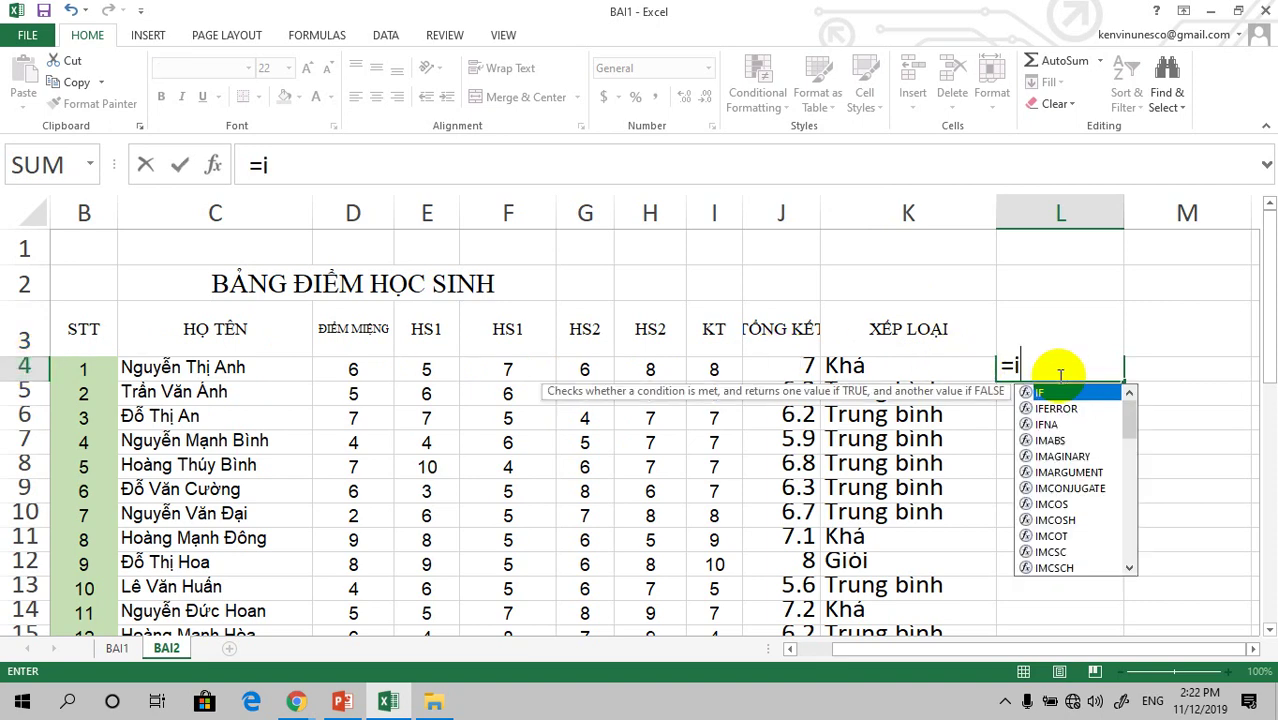
text(f()
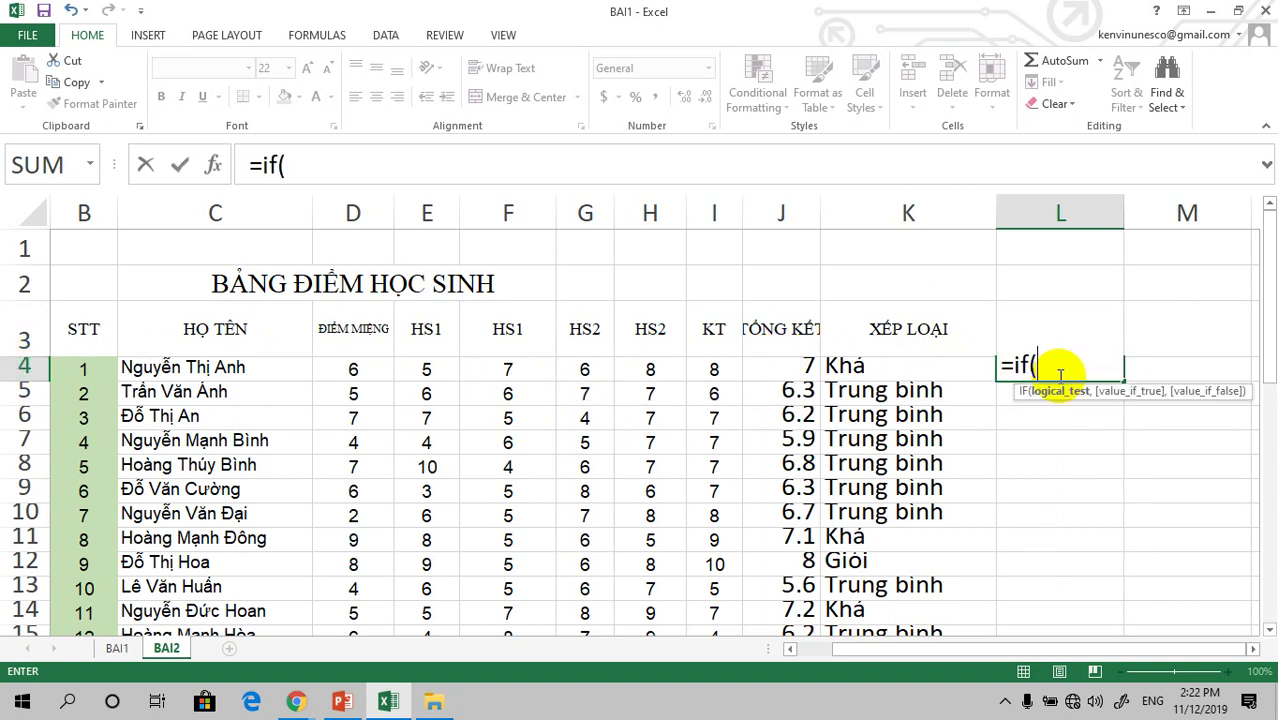
text(k4)
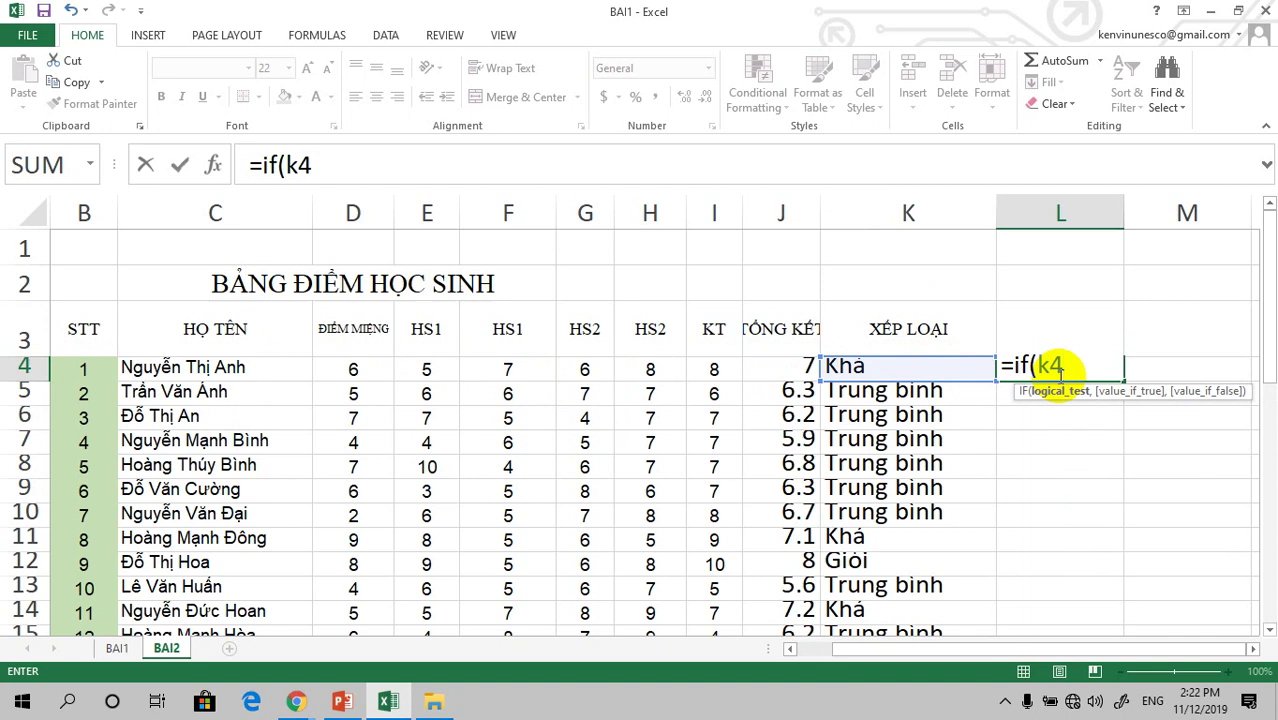
text(=)
text(")
text(k)
key(BackSpace)
text(K)
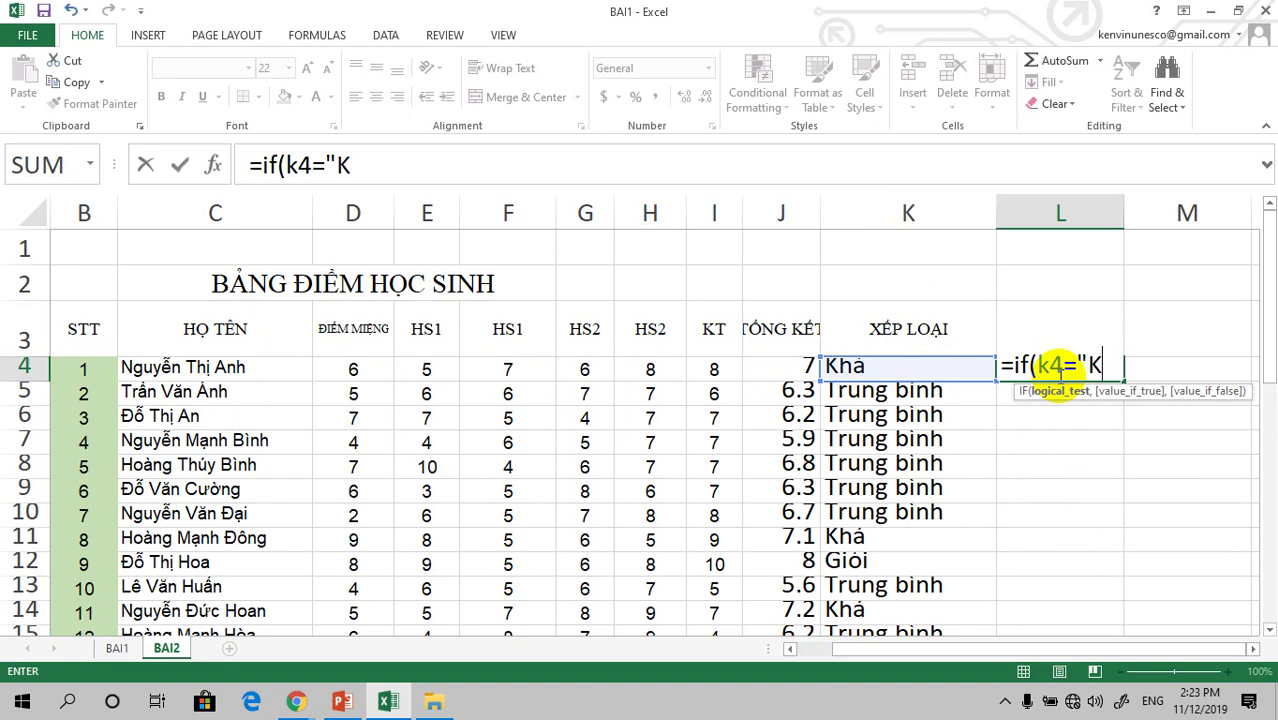
text(ha)
key(BackSpace)
key(BackSpace)
key(BackSpace)
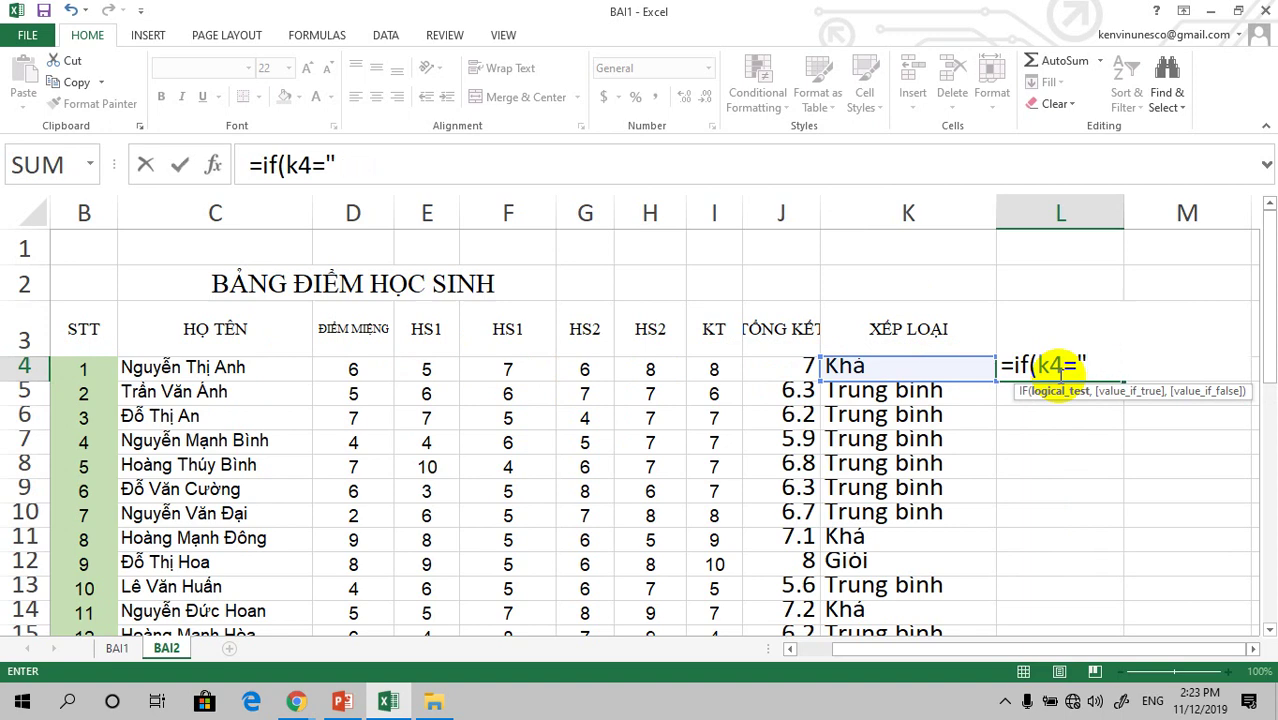
text(Gioi)
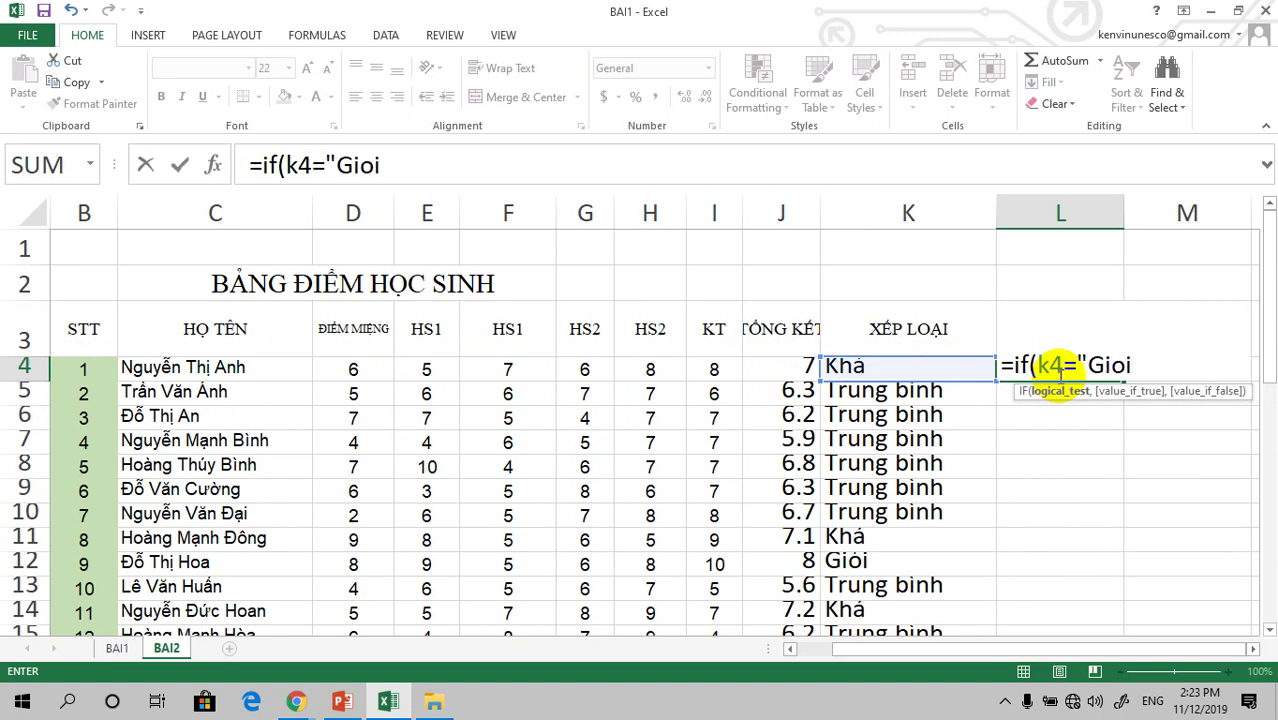
key(BackSpace)
key(BackSpace)
text(ỏi",)
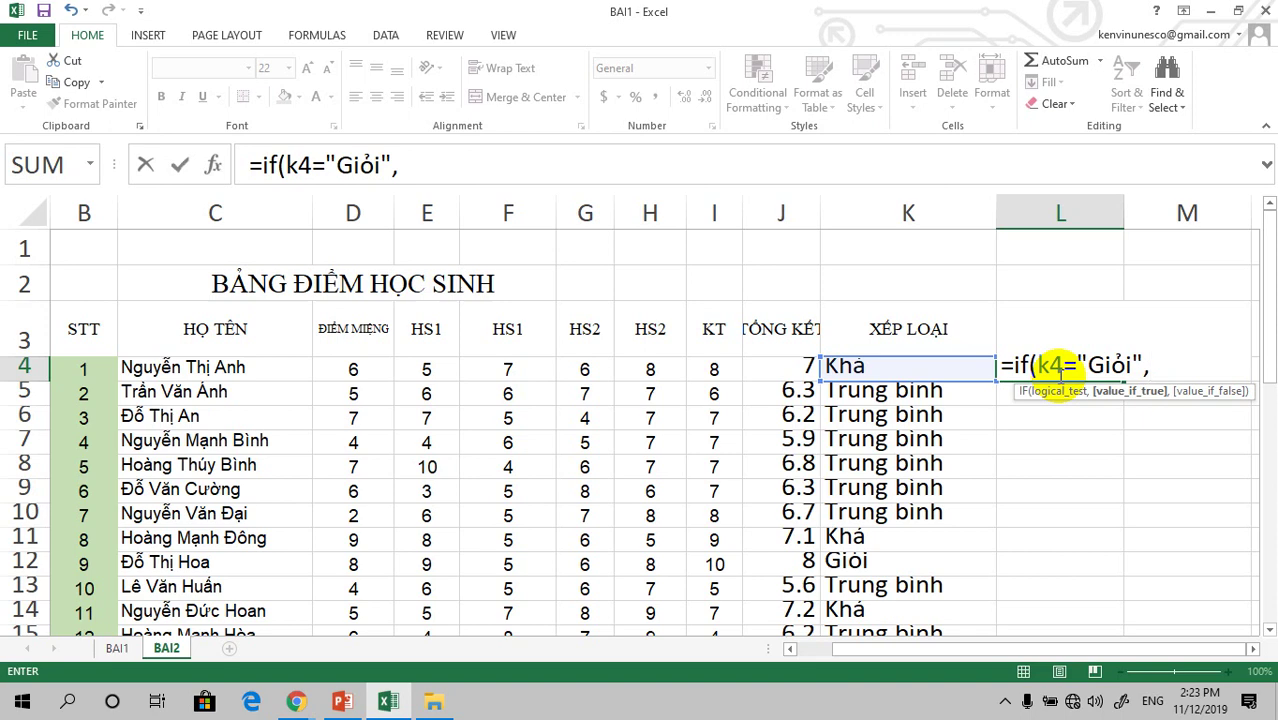
Continue L4's formula with 500 for Giỏi and a nested IF giving 300 for "Khá".
text(50)
text(0)
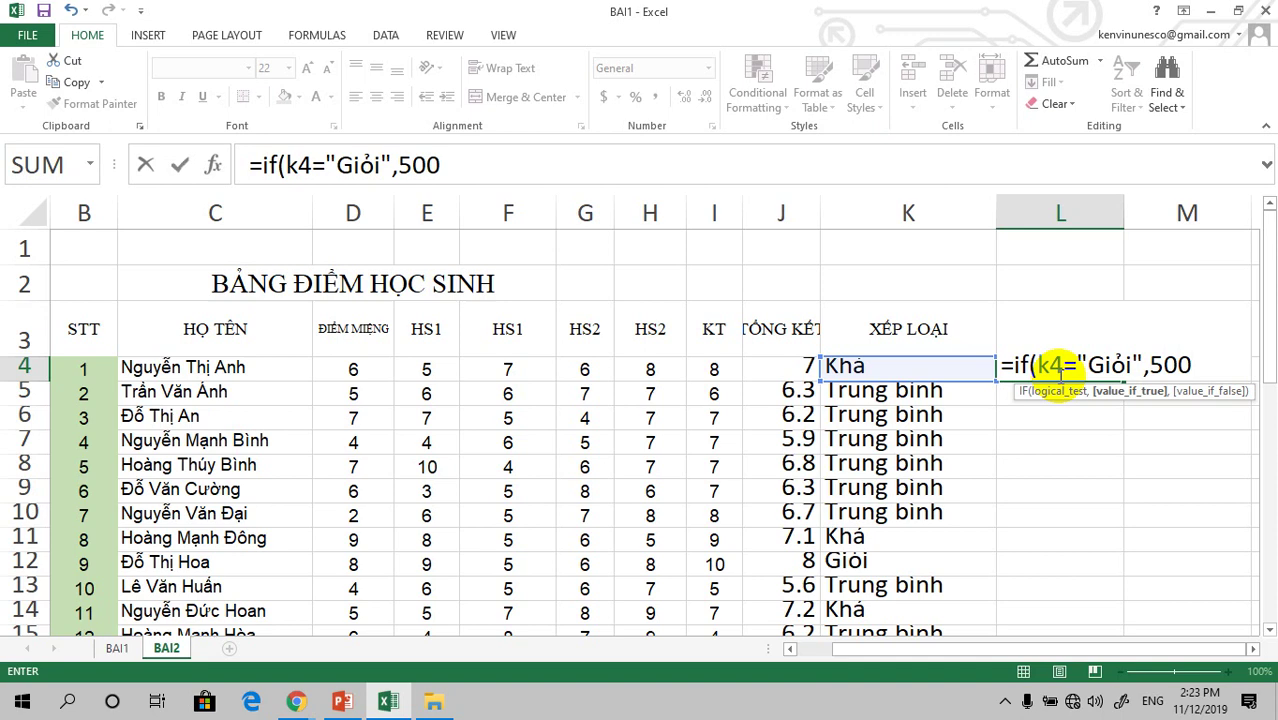
text(,)
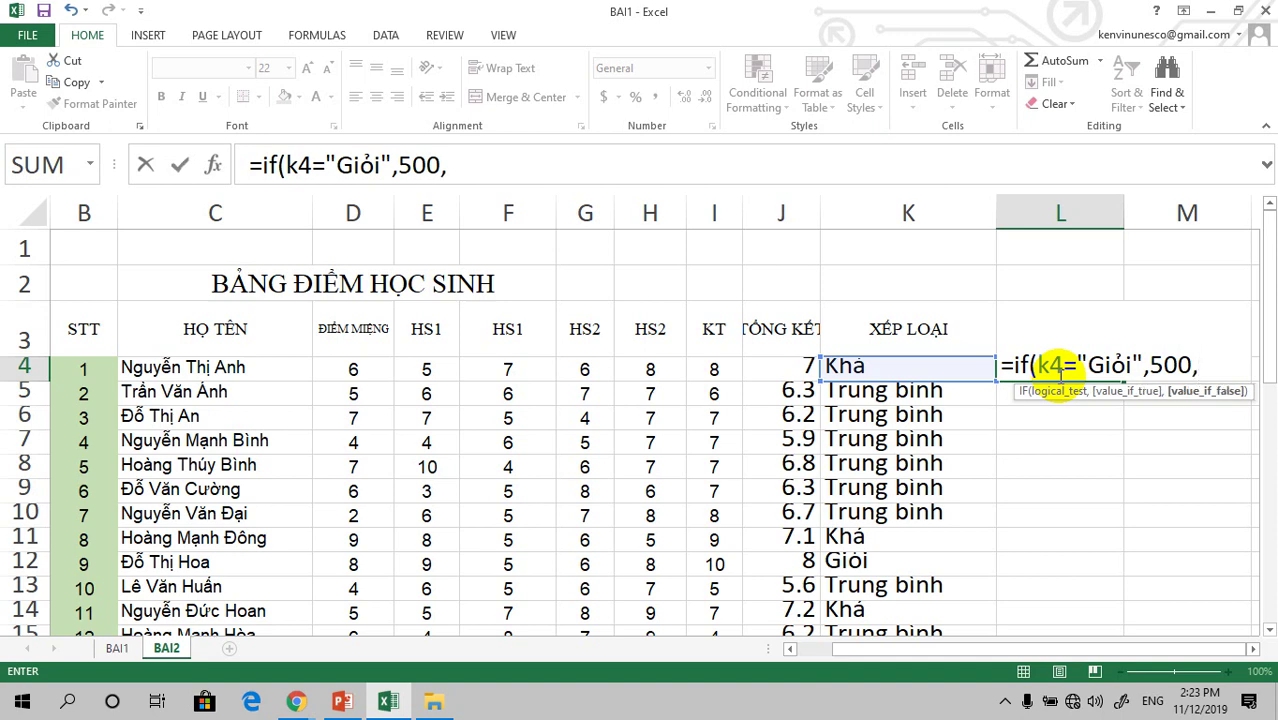
text(if)
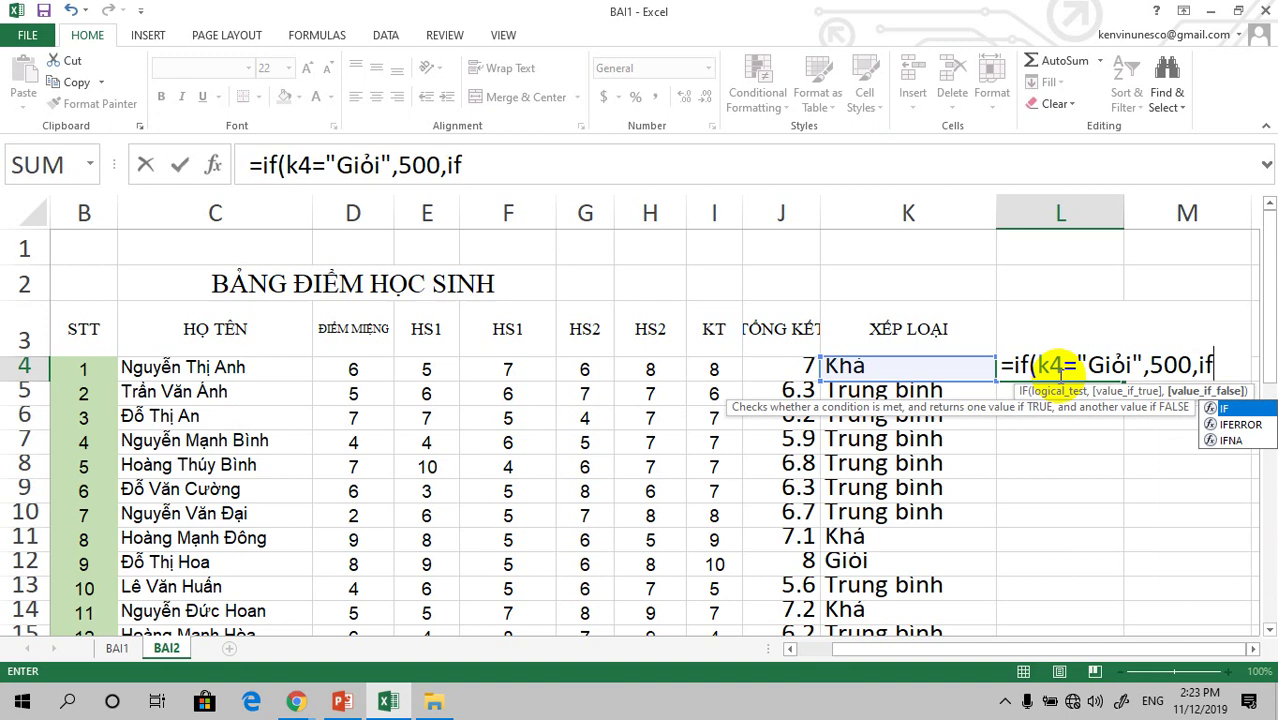
text(()
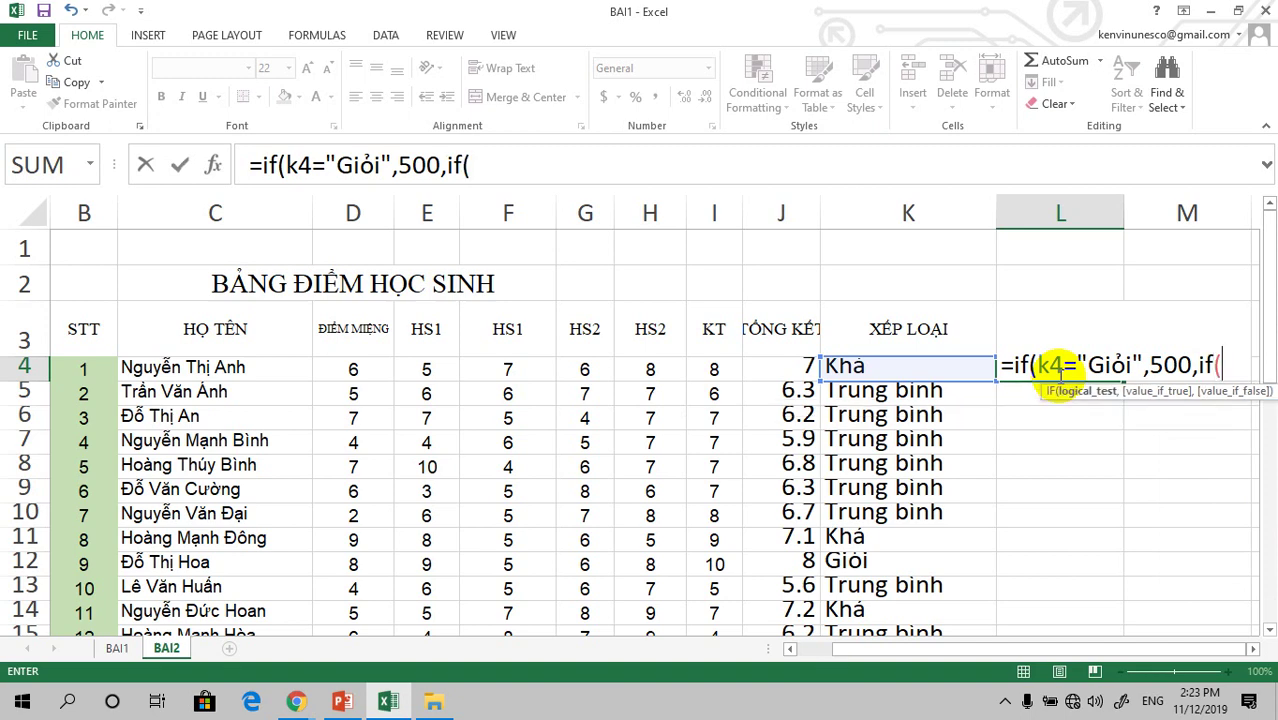
text(k4)
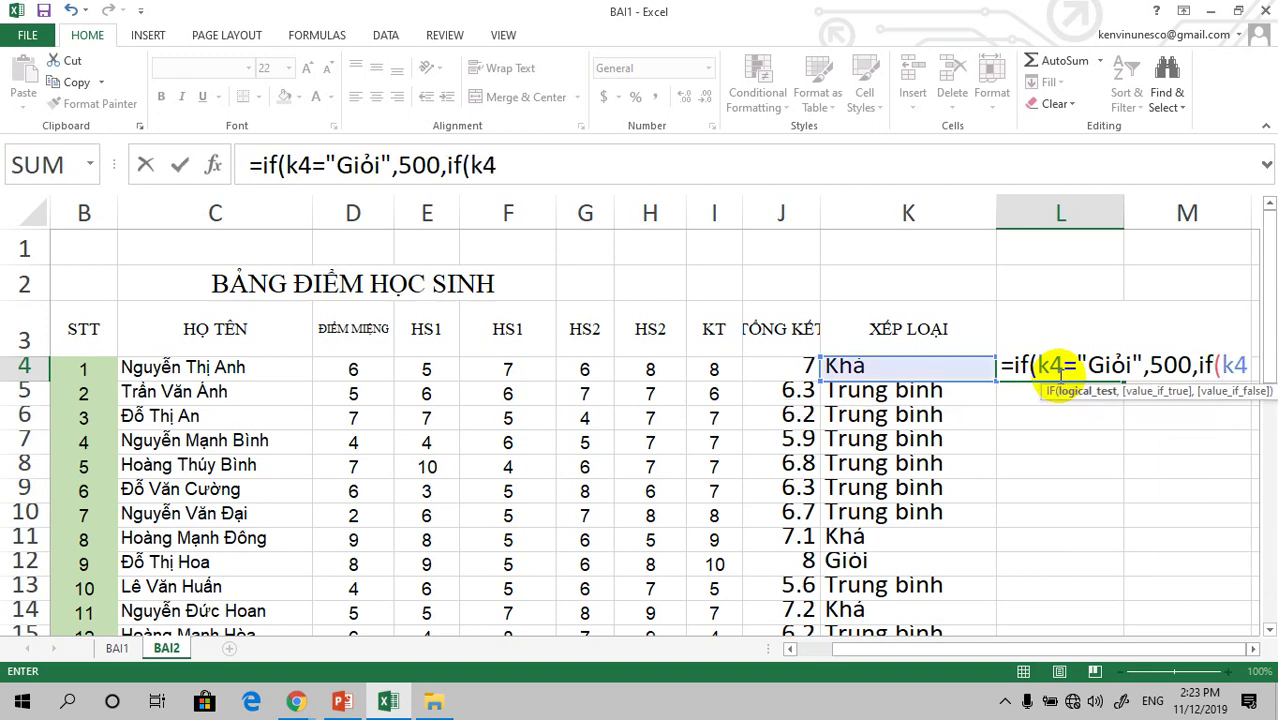
text(=)
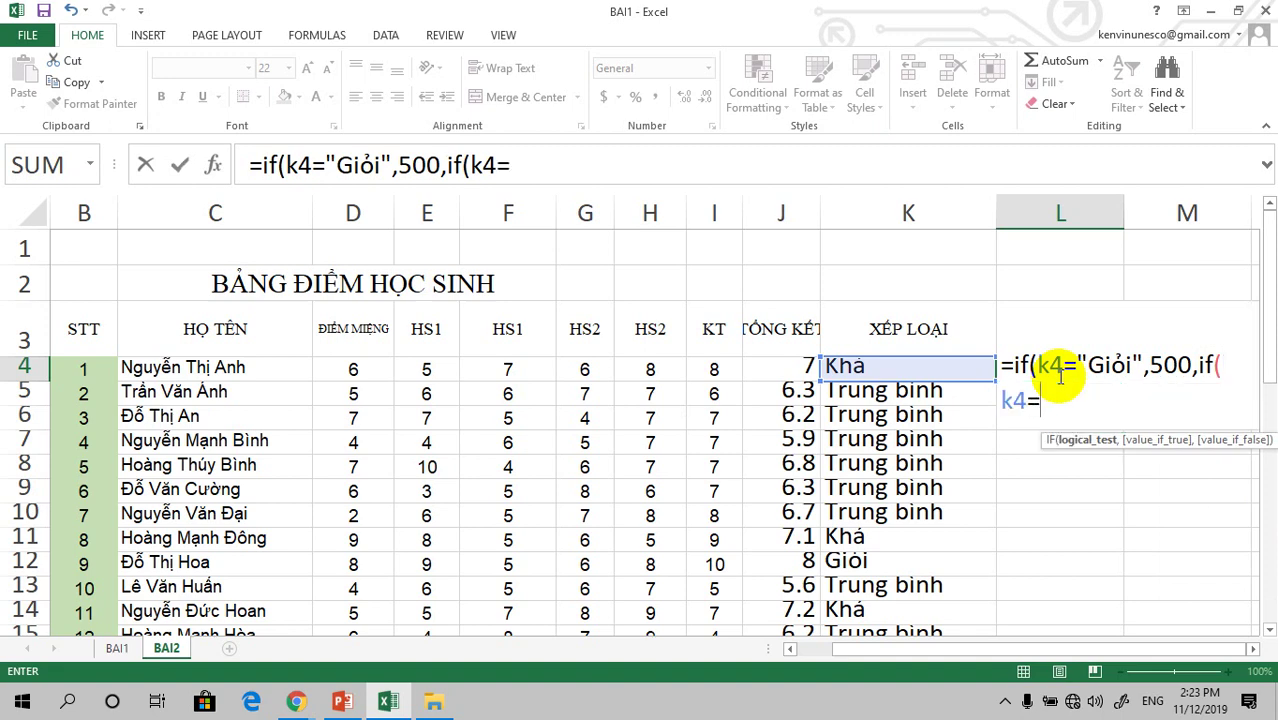
text(")
text(khas)
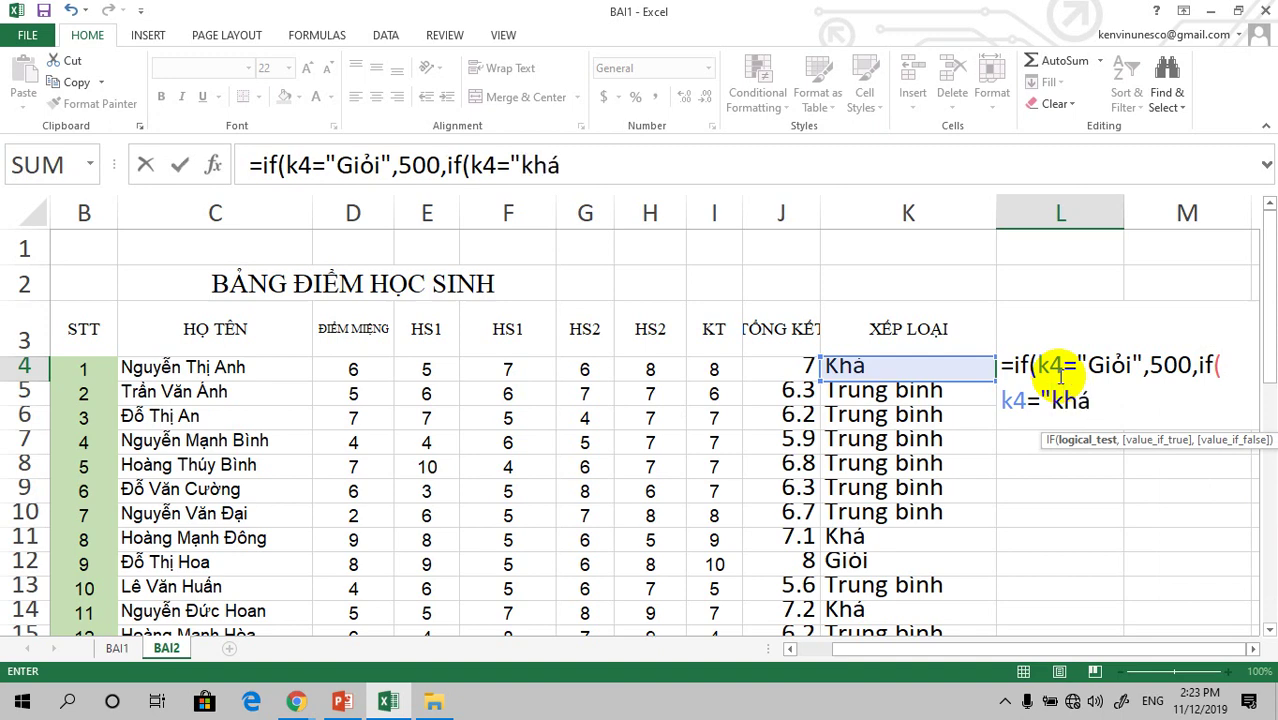
key(BackSpace)
key(BackSpace)
key(BackSpace)
text(K)
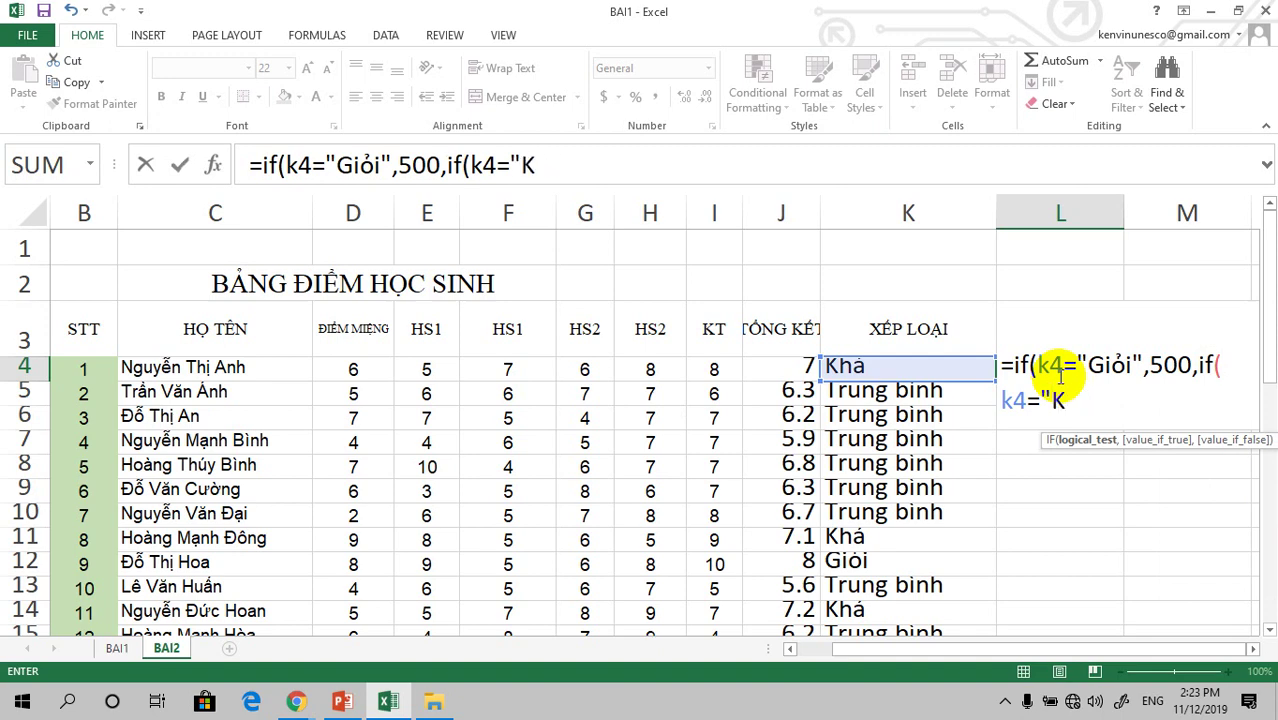
text(has)
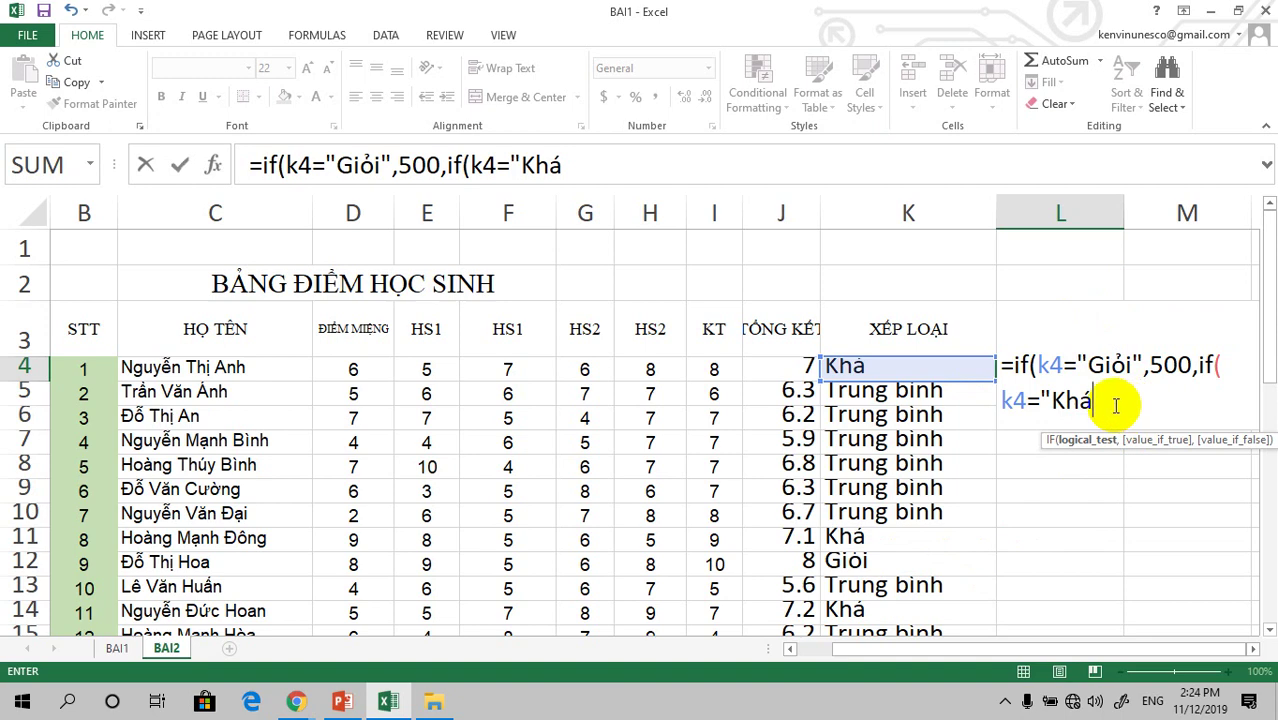
text(",)
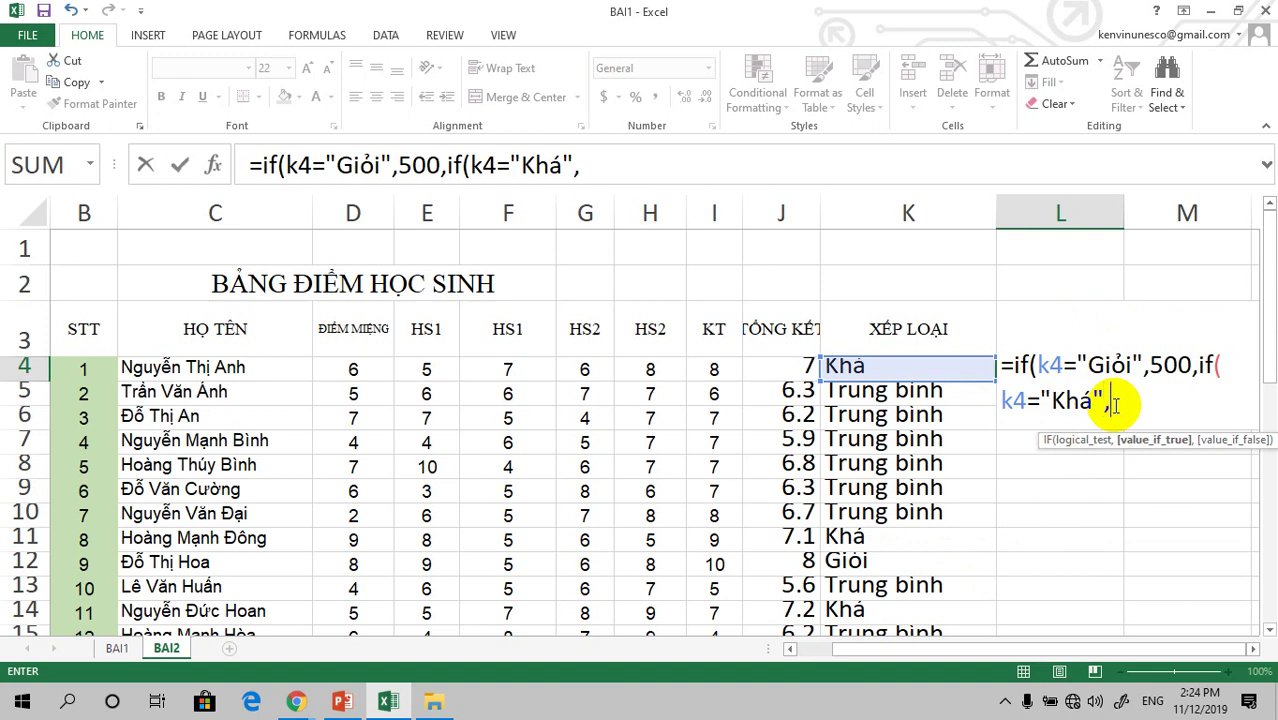
text(3)
text(00,)
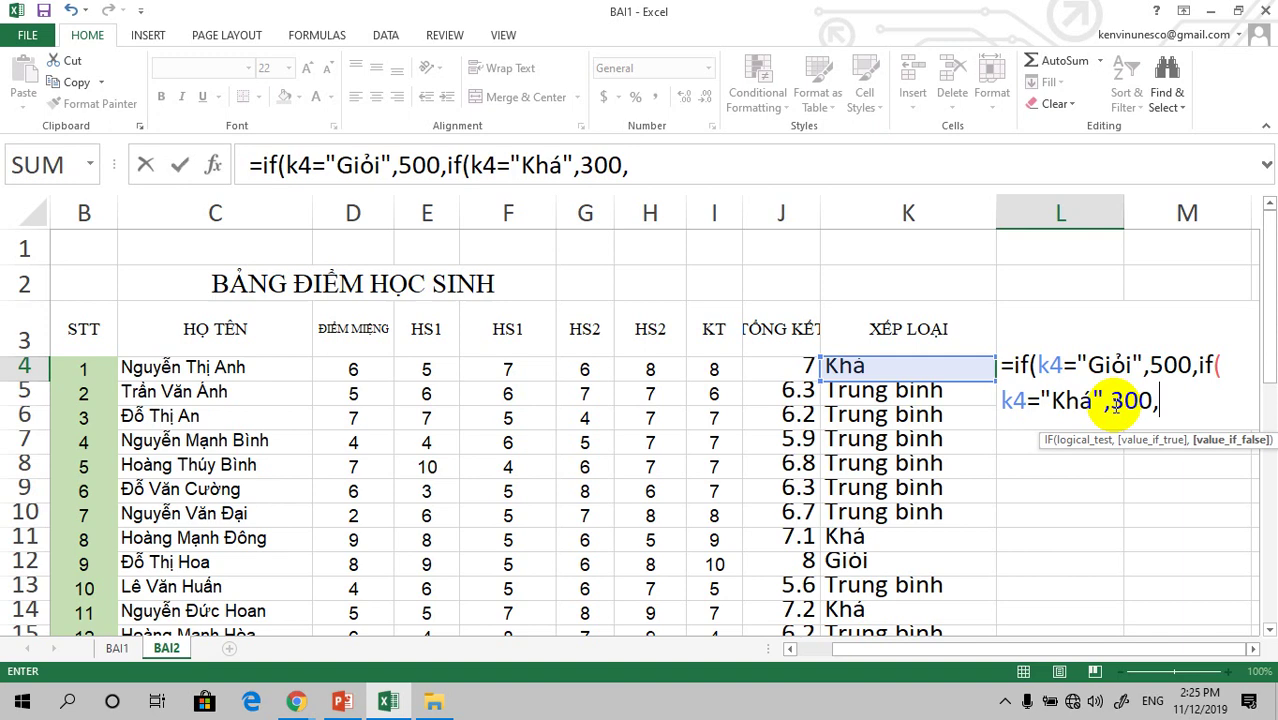
Add a third test giving 200 for "Trung bình", otherwise 0, and close all parentheses.
text(i)
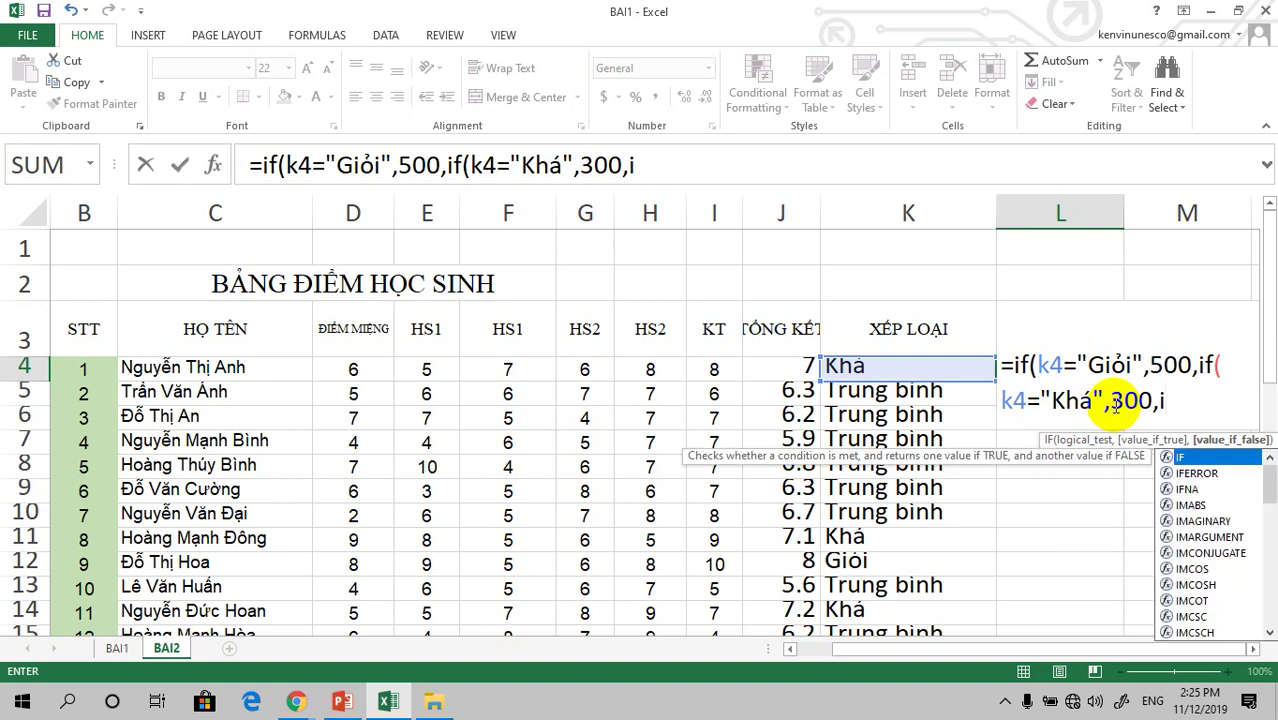
text(f)
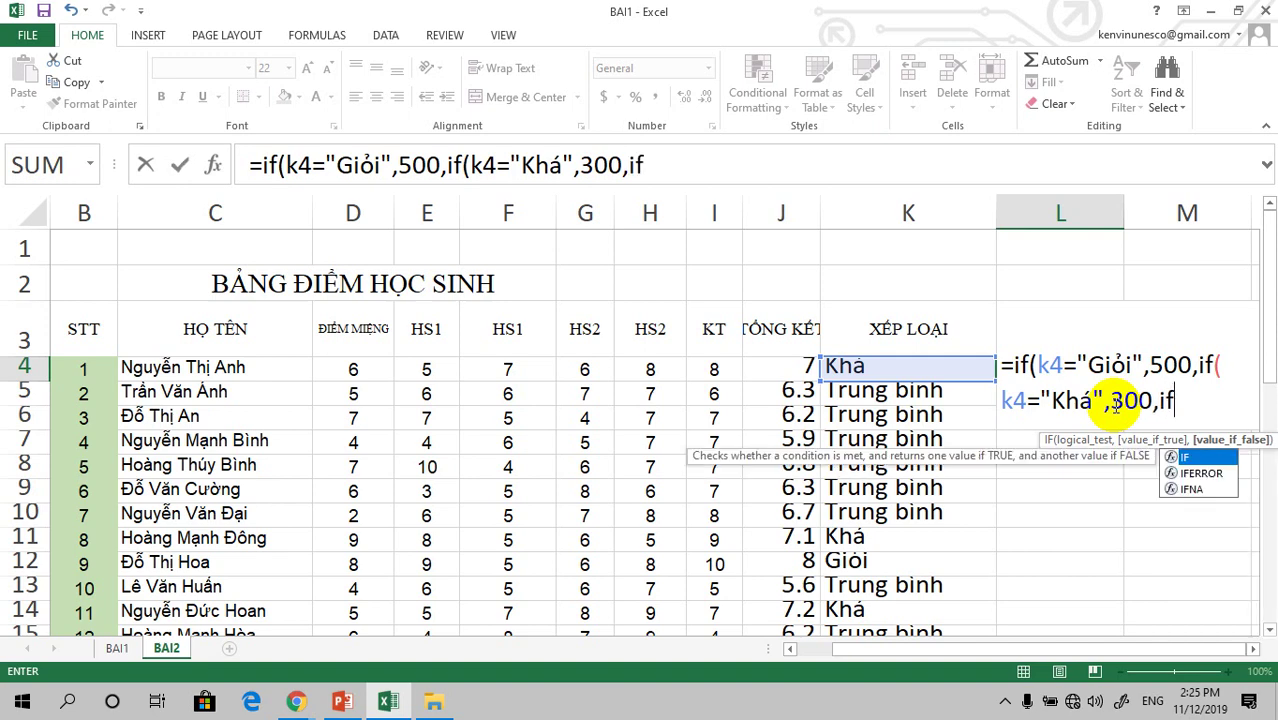
text((k)
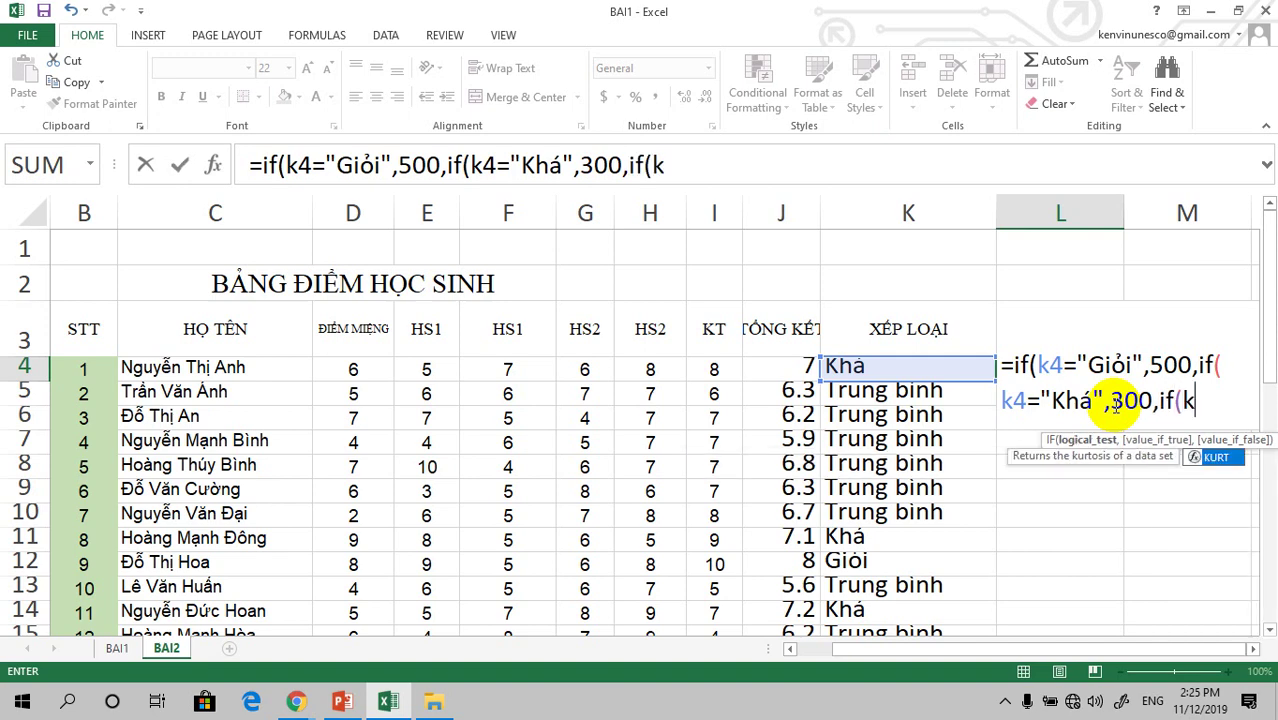
text(4=)
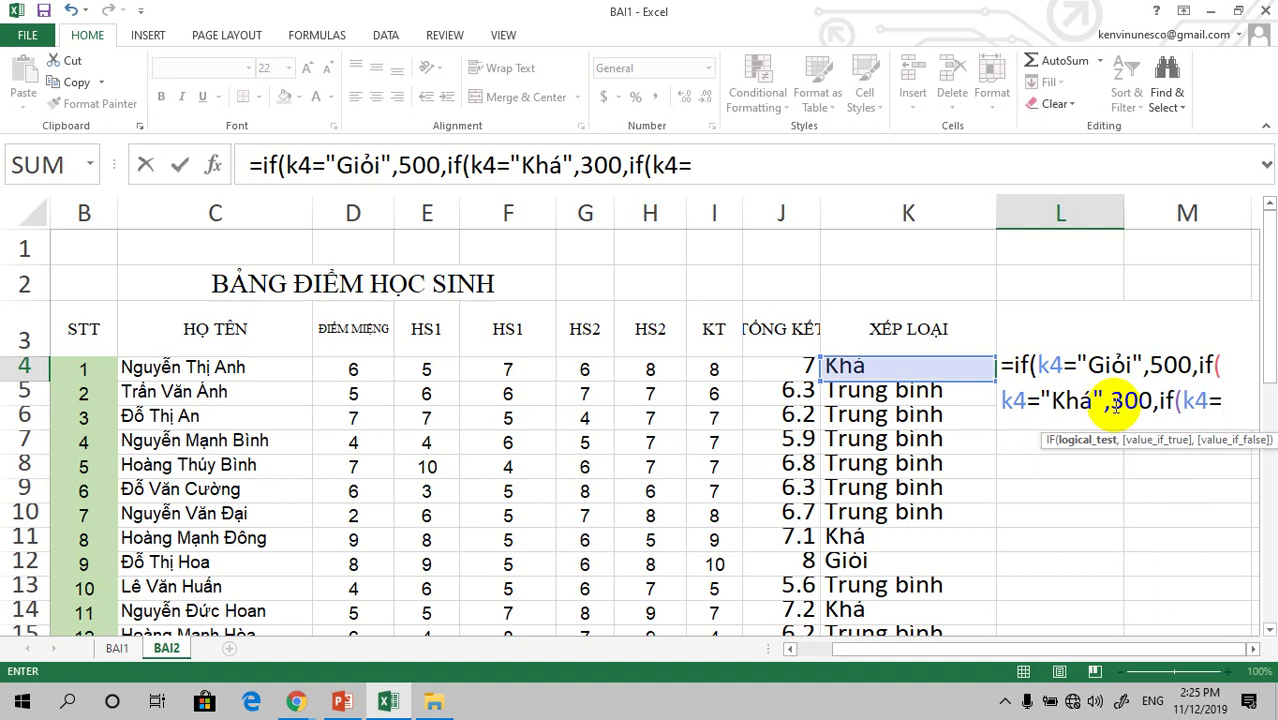
text(")
text(Tr)
text(ung)
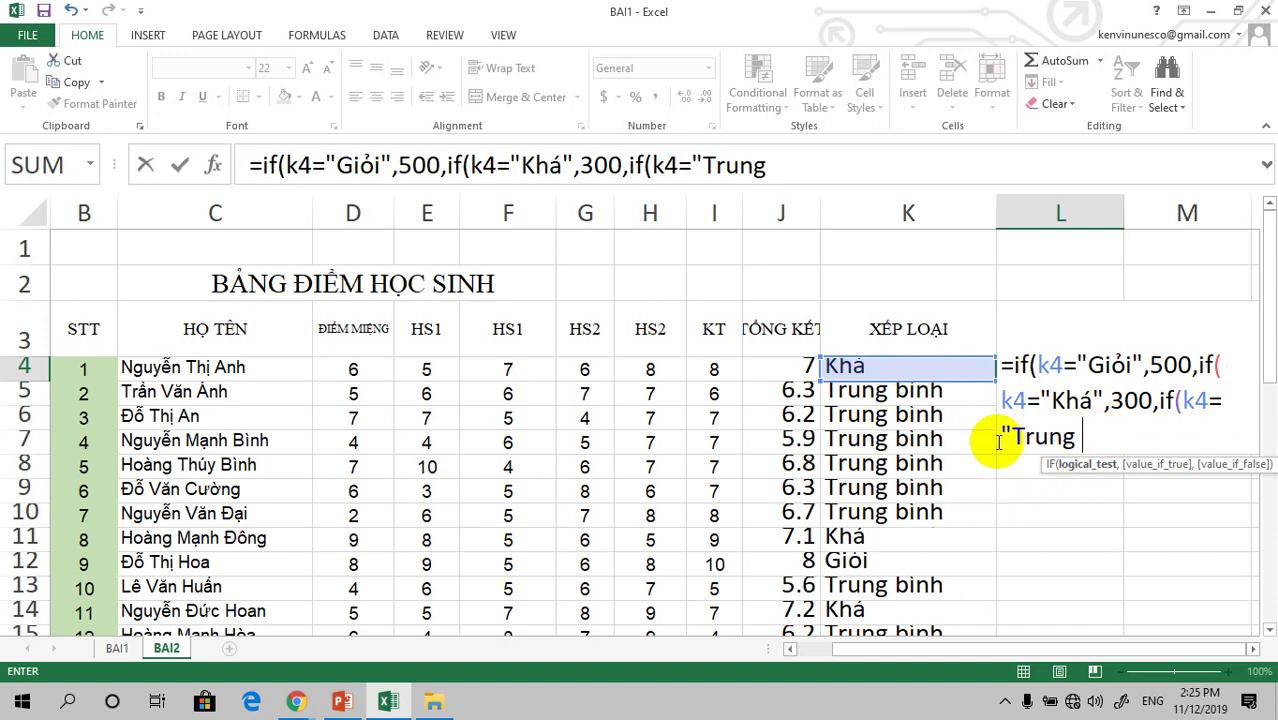
text(binhf)
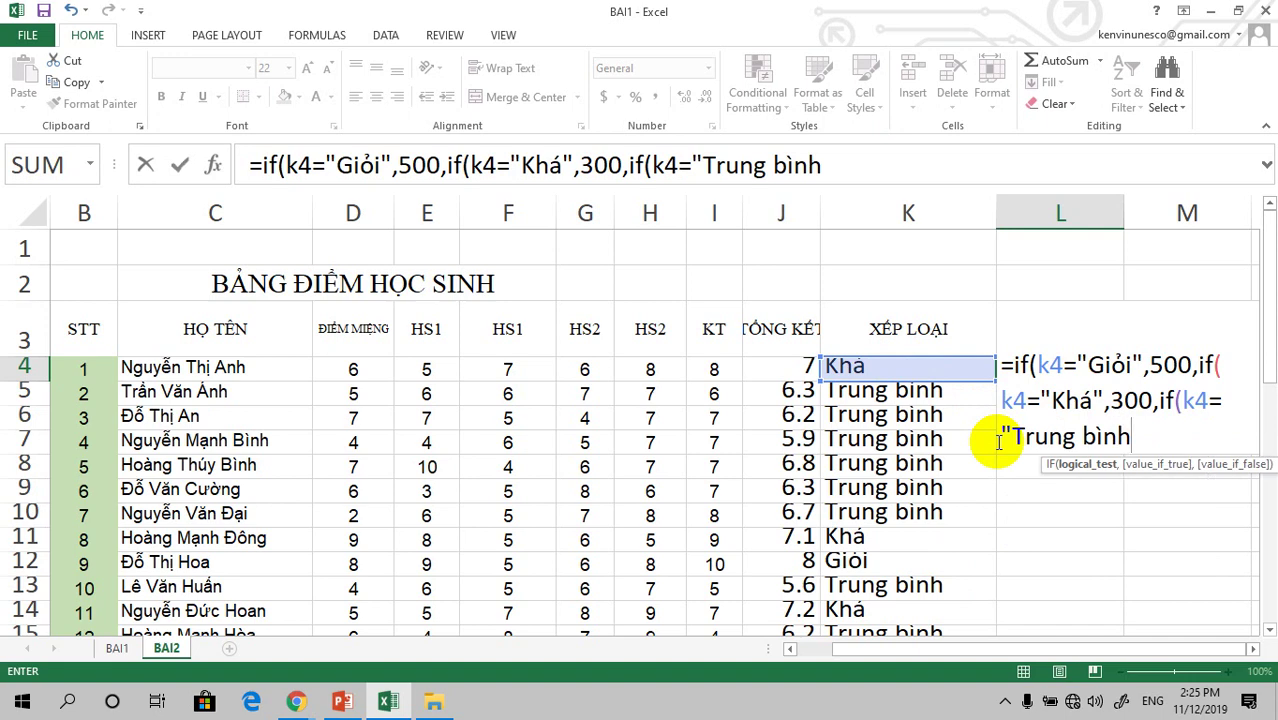
text(")
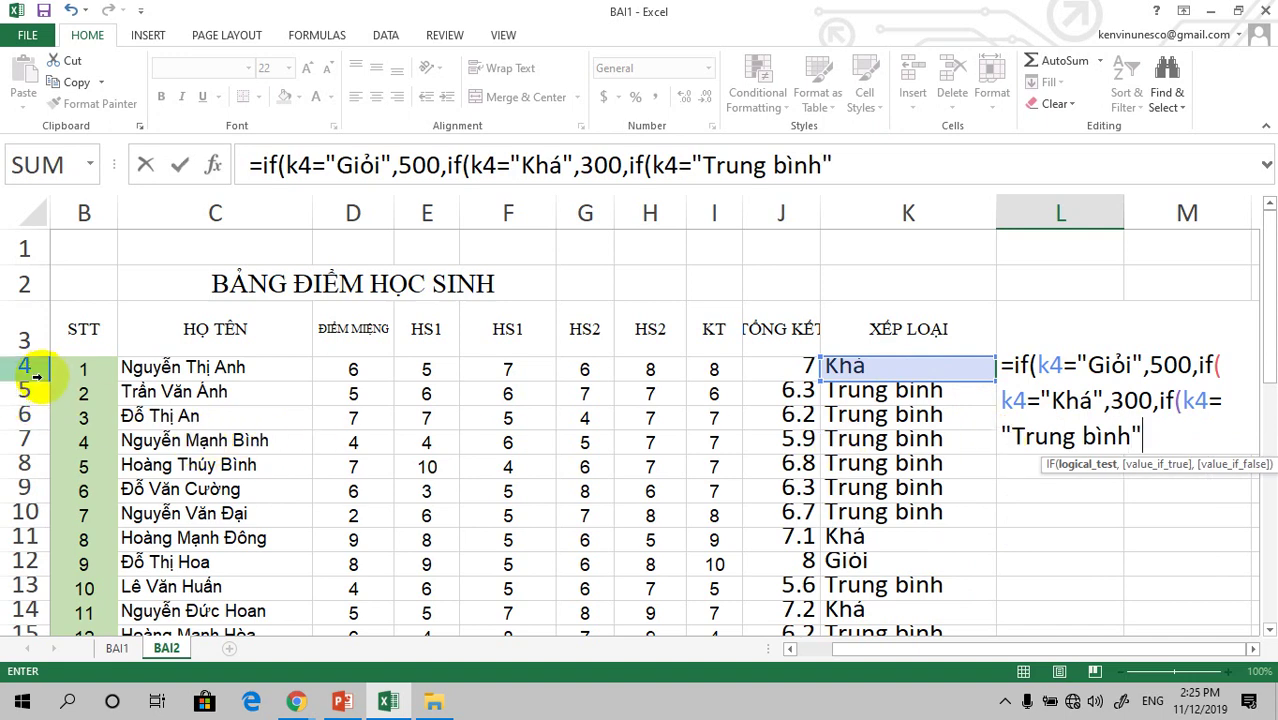
click(1196, 438)
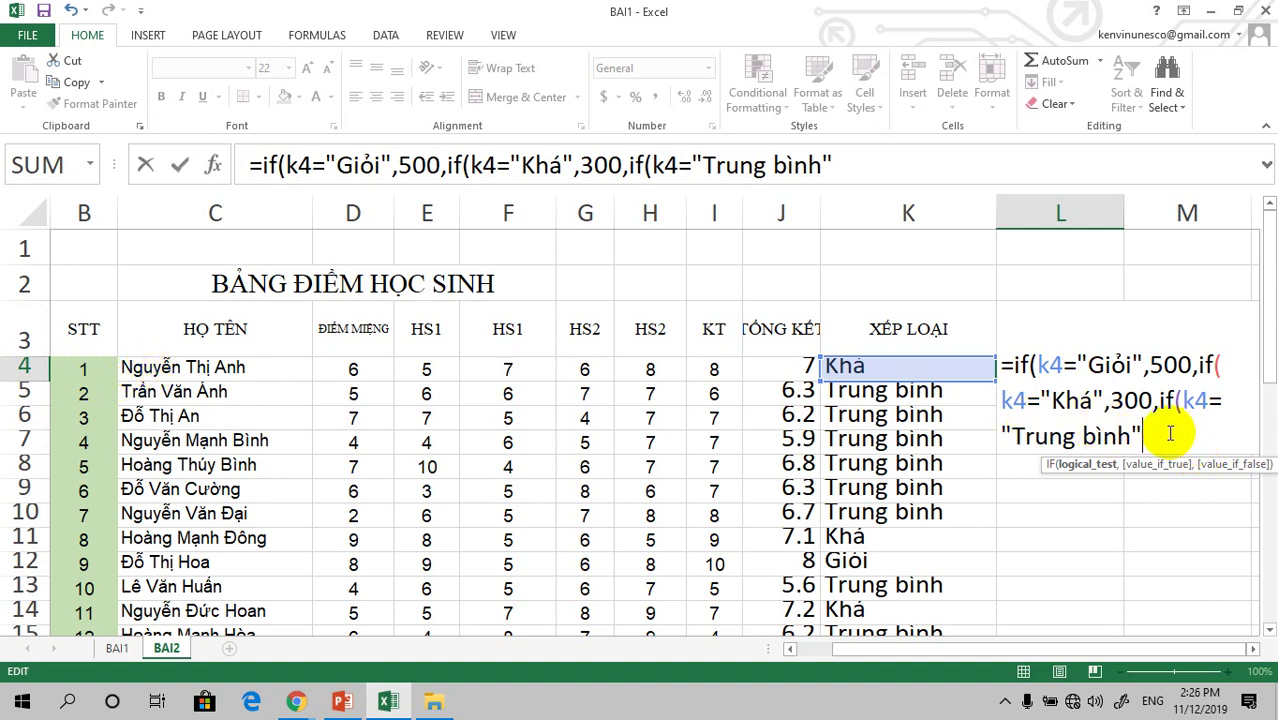
text(,)
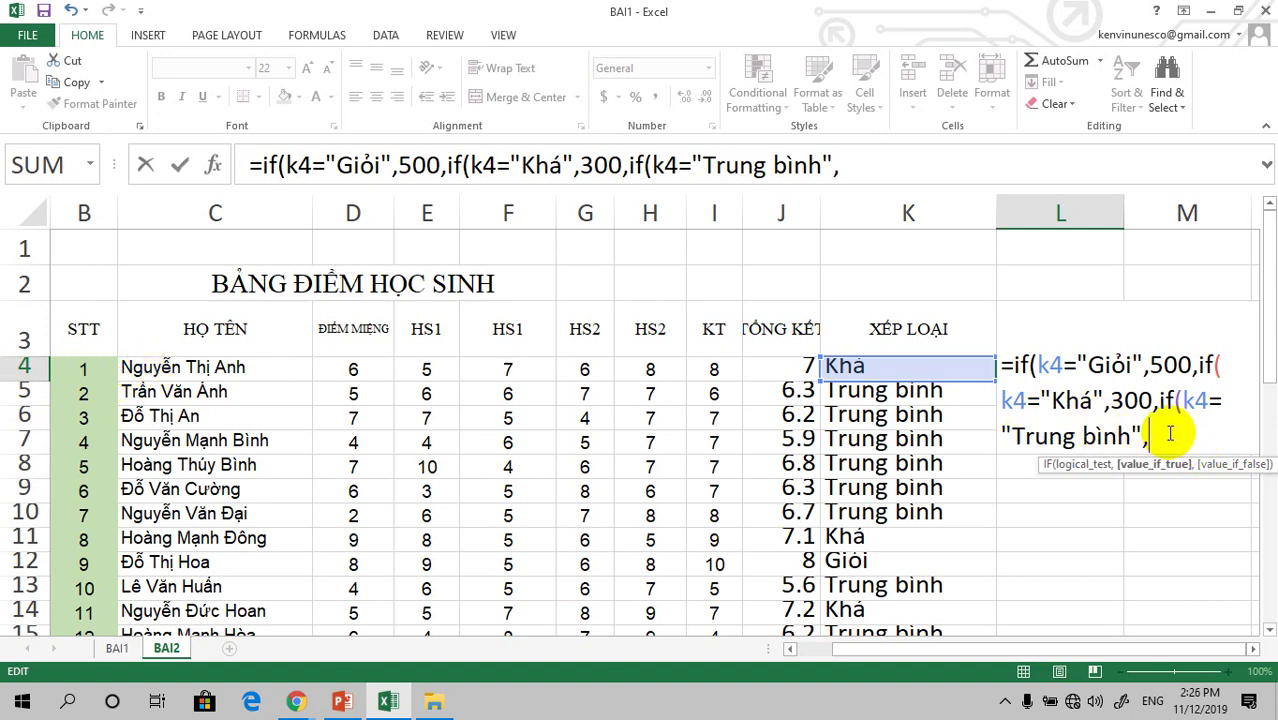
text(200)
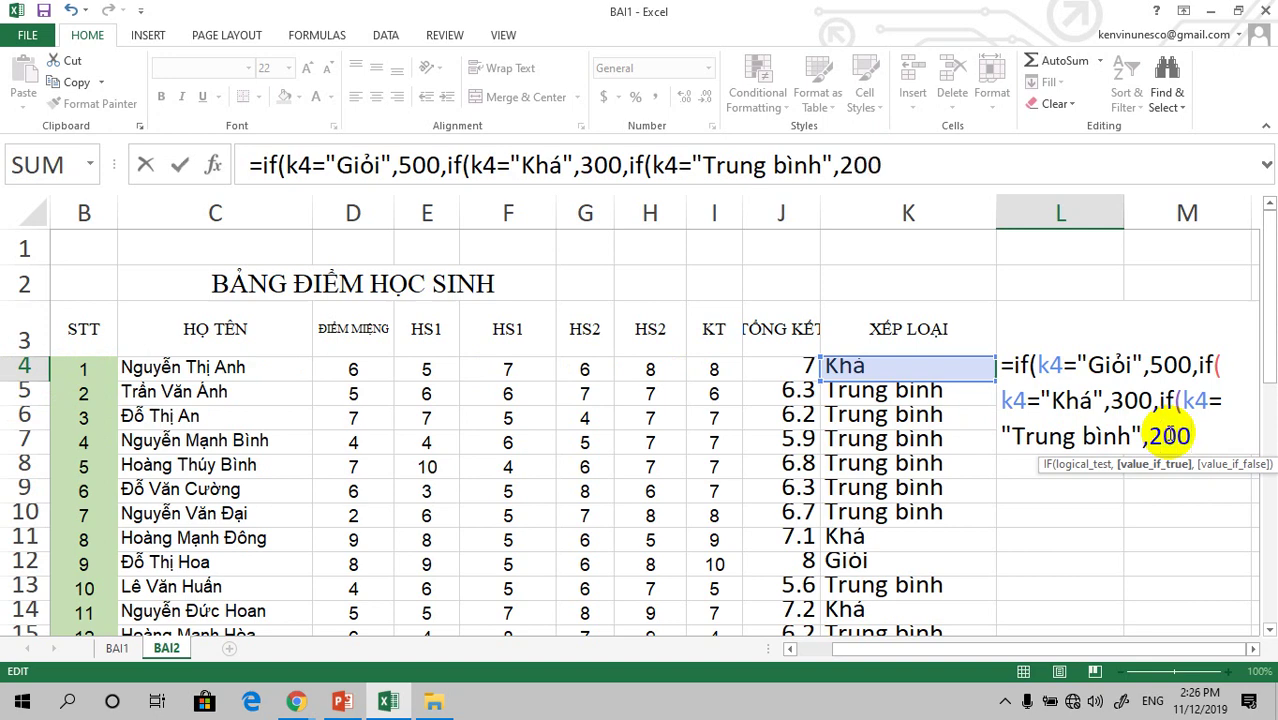
text(,0)
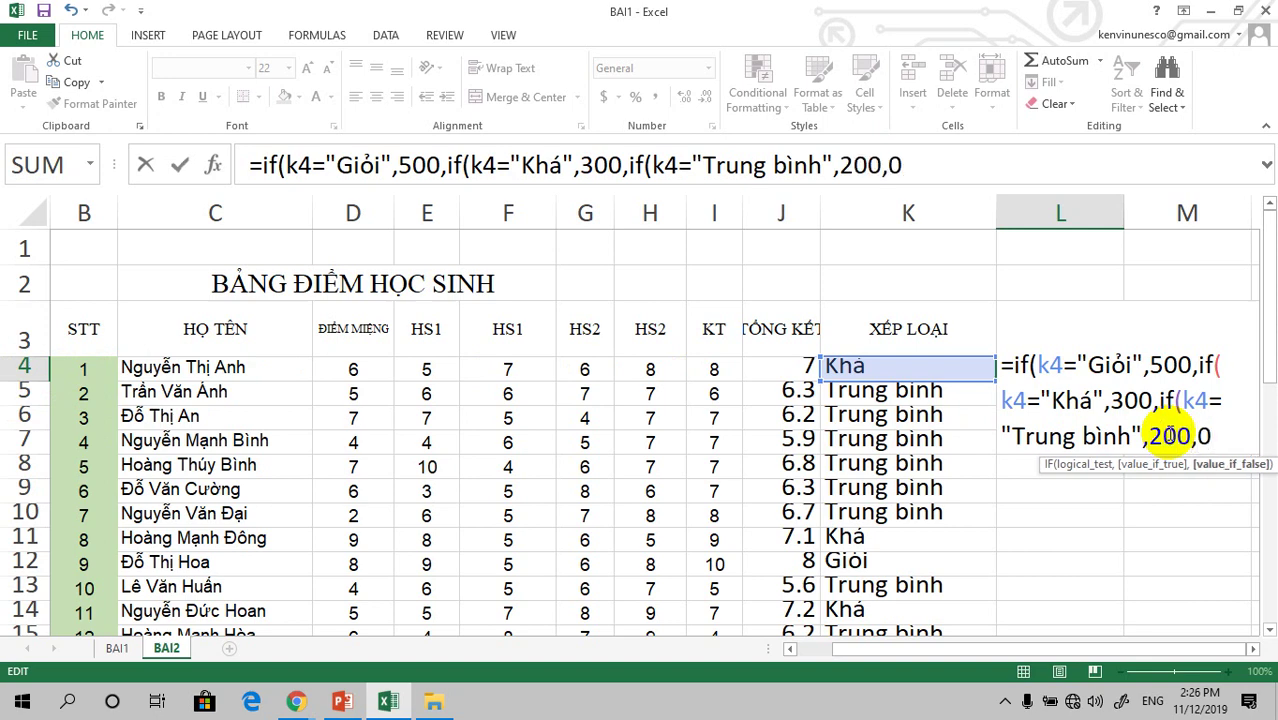
text())))
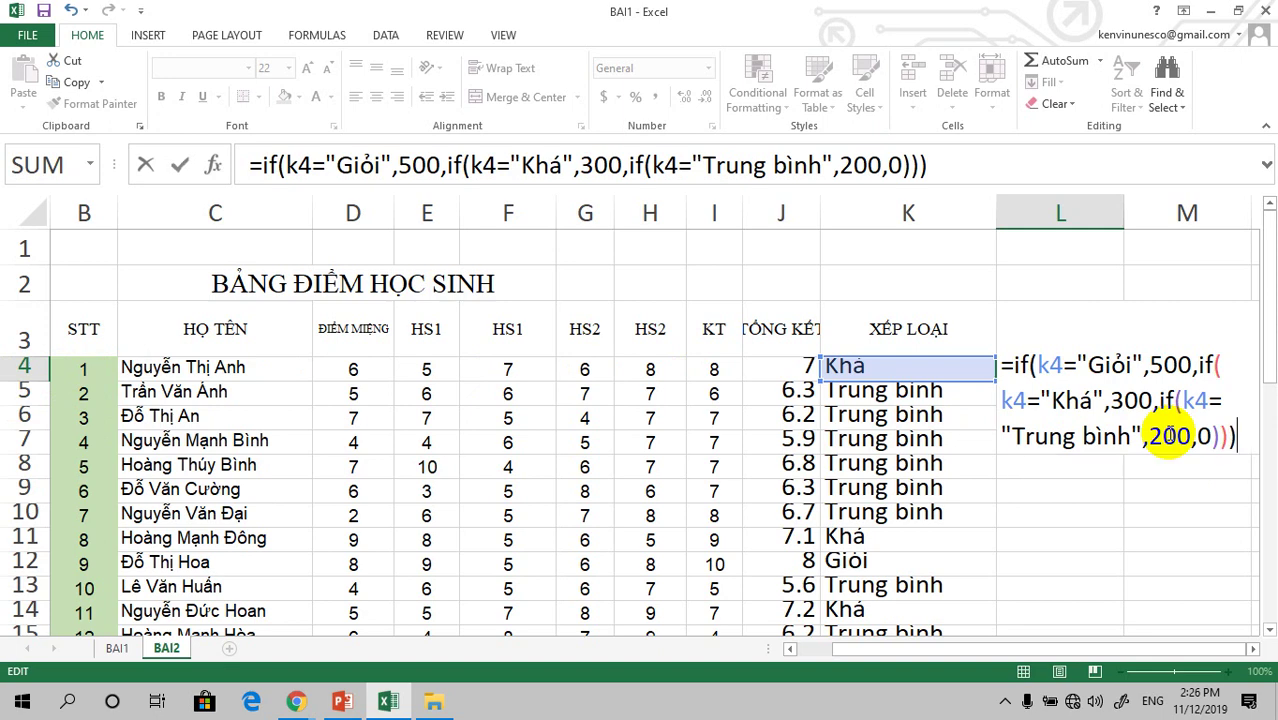
Commit the L4 bonus formula and fill it down through L19.
key(Return)
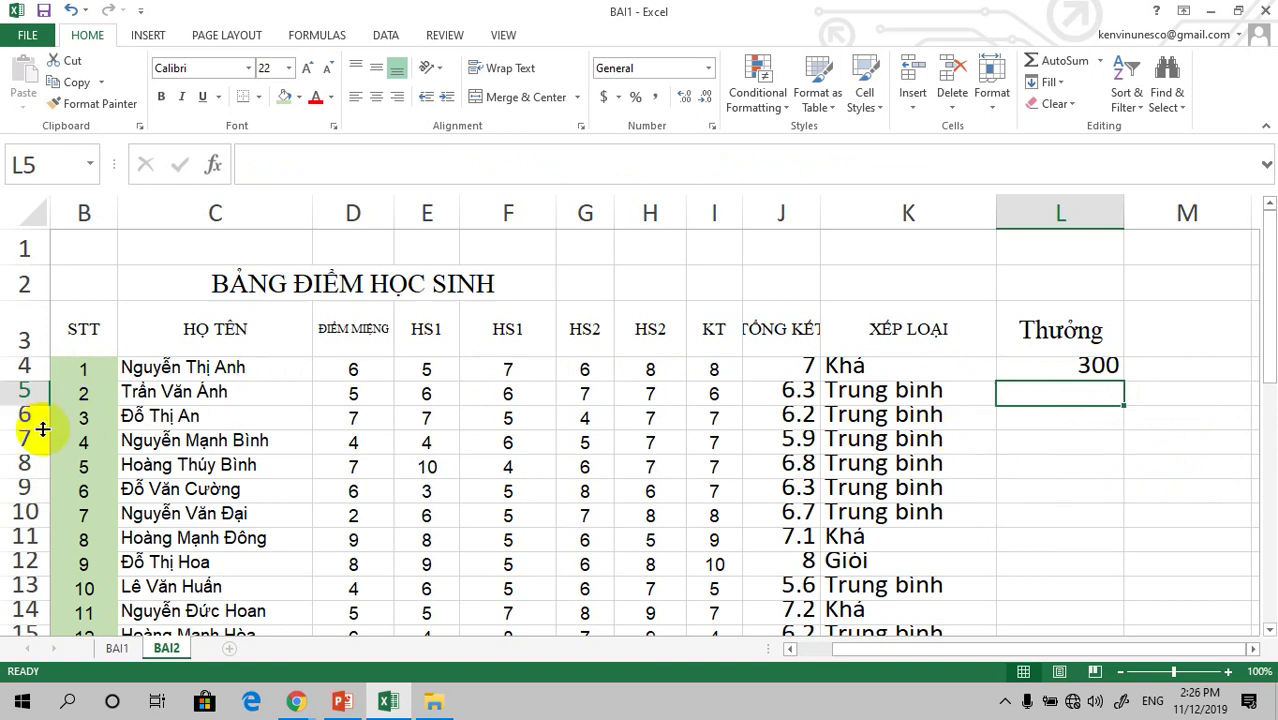
mouse_move(40, 427)
mouse_down()
mouse_move(41, 442)
mouse_move(41, 428)
mouse_up()
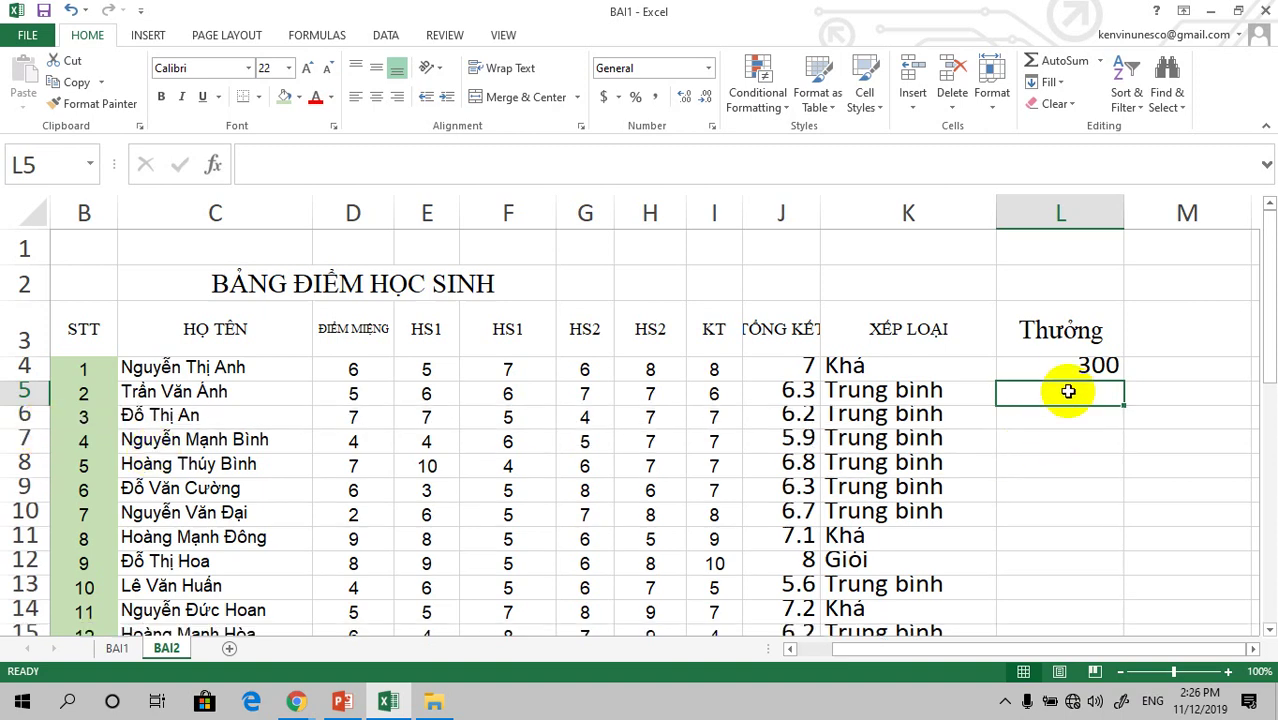
click(1075, 364)
drag(1122, 378, 1117, 586)
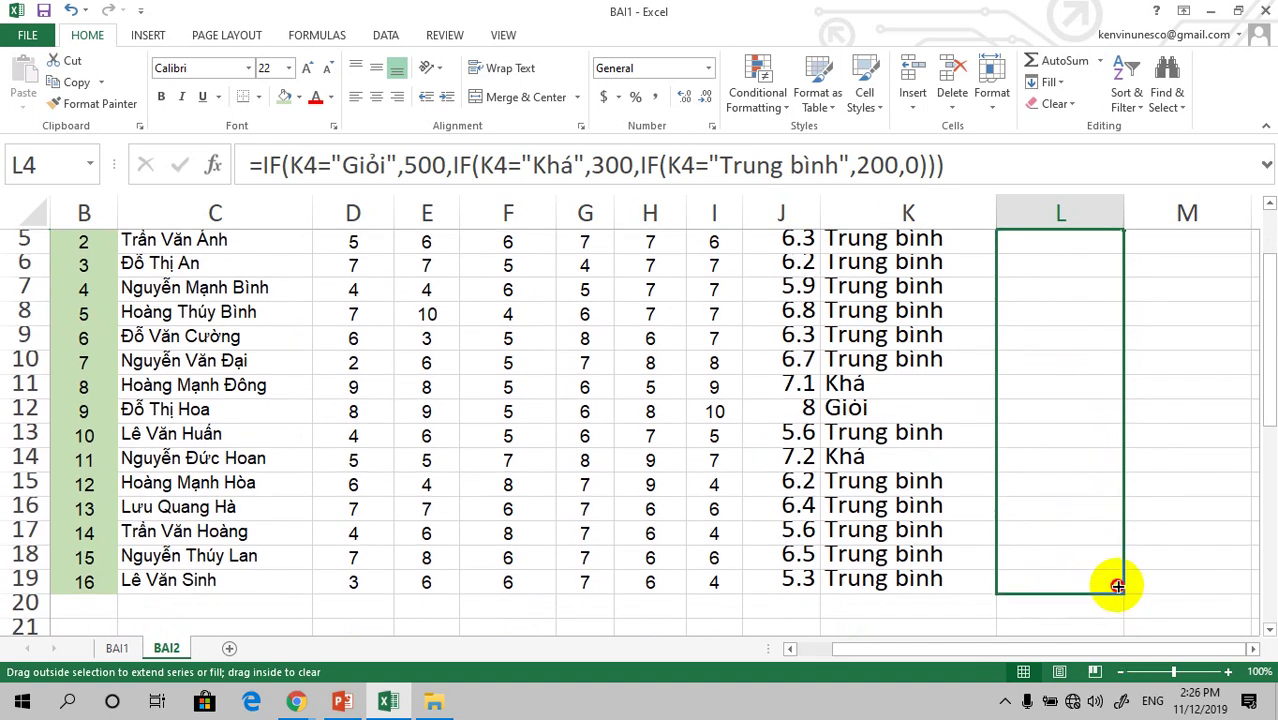
drag(1117, 586, 1117, 586)
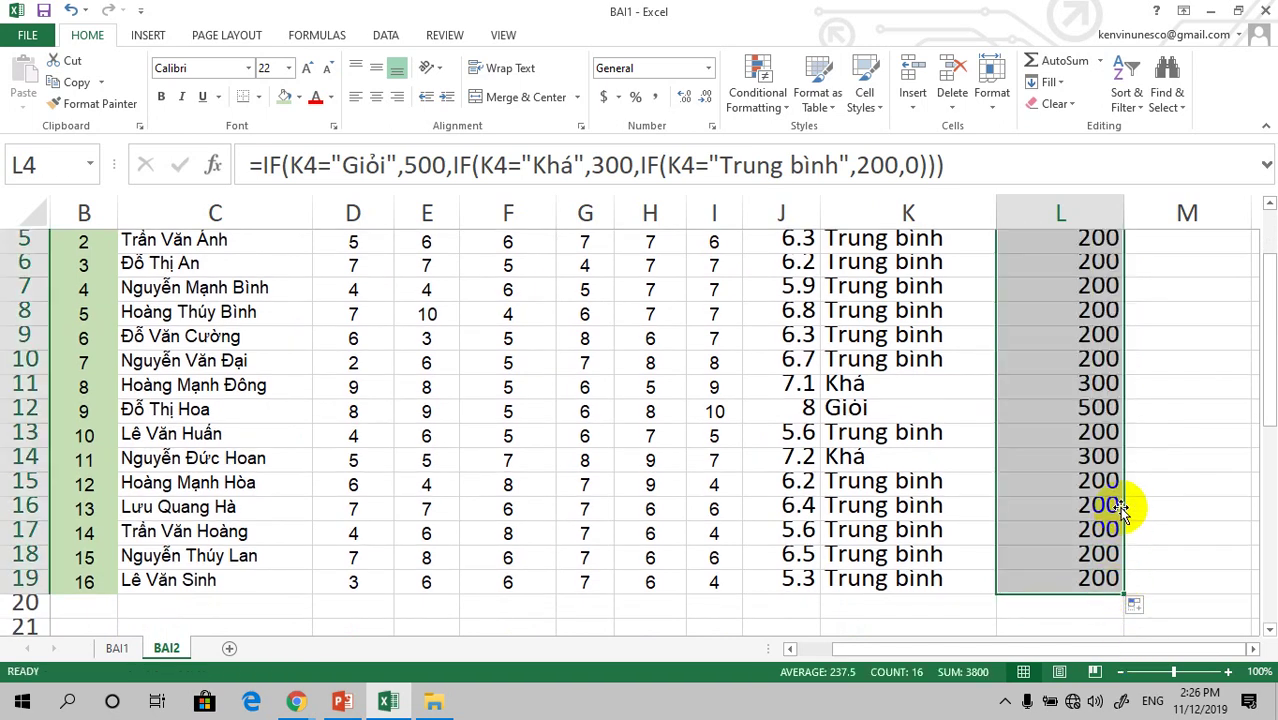
Check the copied bonus formulas in L4, L14 and L12.
scroll(1117, 508, up, 1)
click(1038, 338)
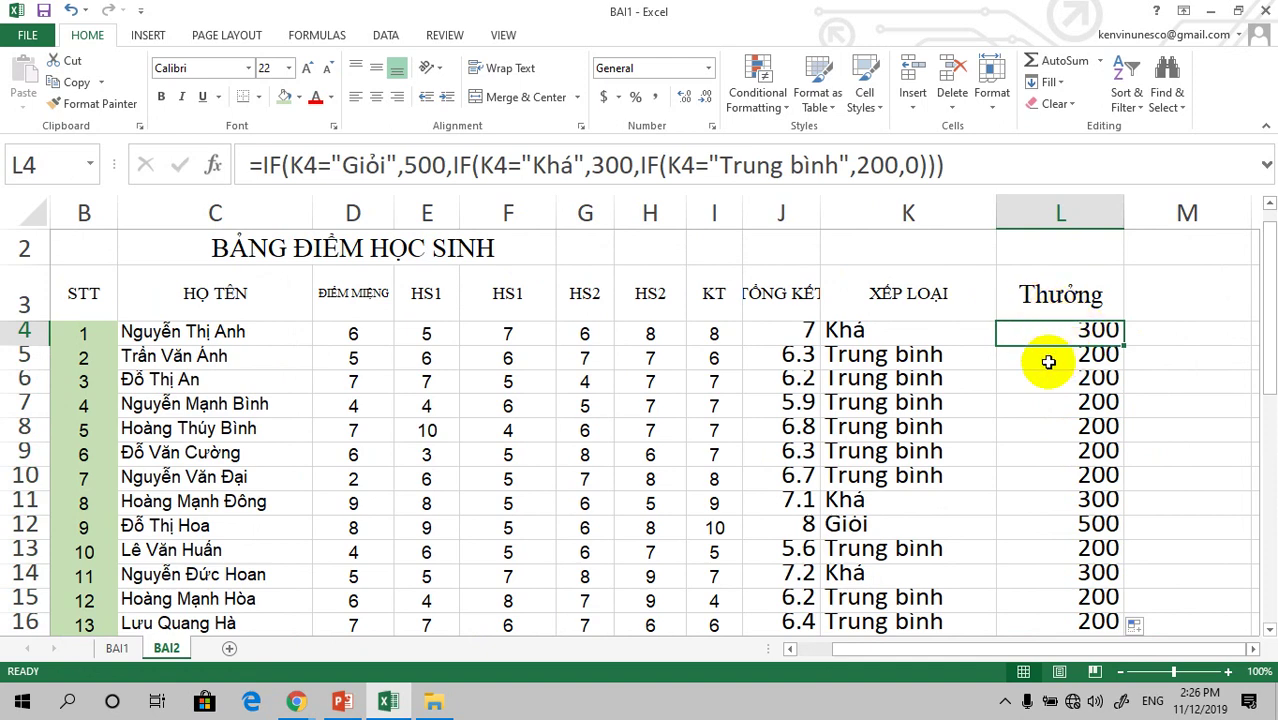
scroll(1071, 456, down, 1)
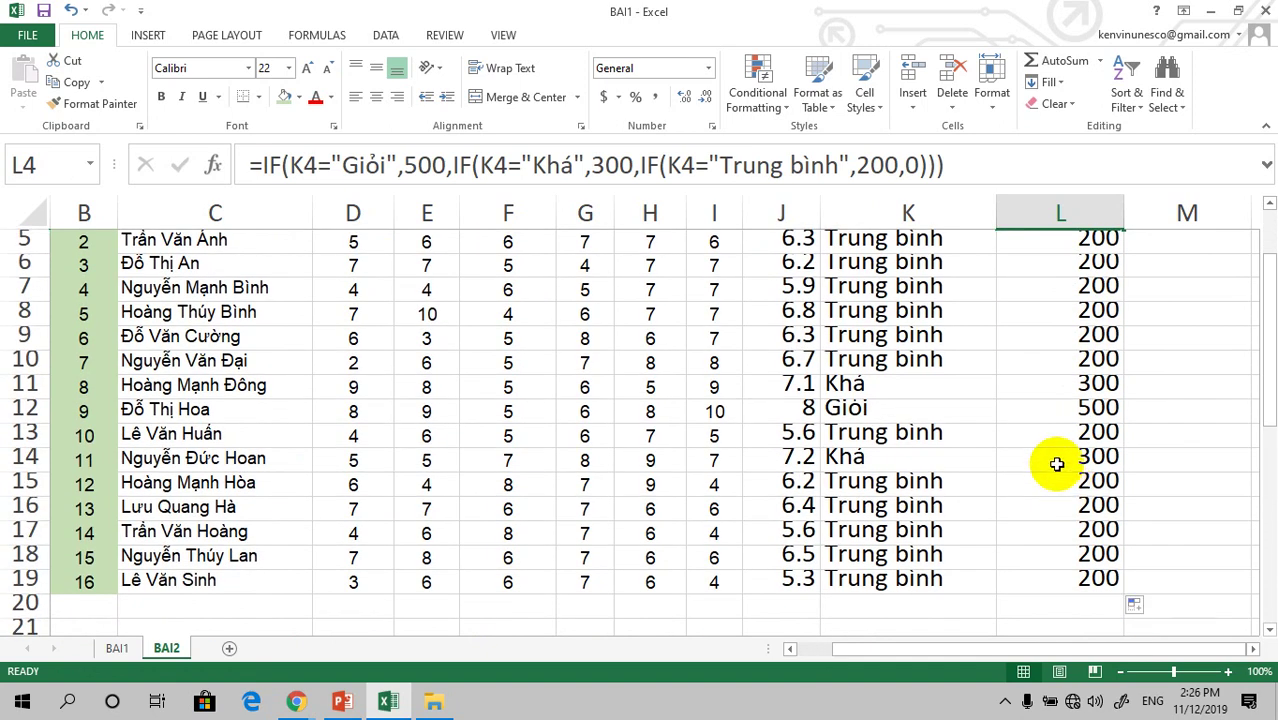
click(1057, 460)
scroll(1057, 460, up, 1)
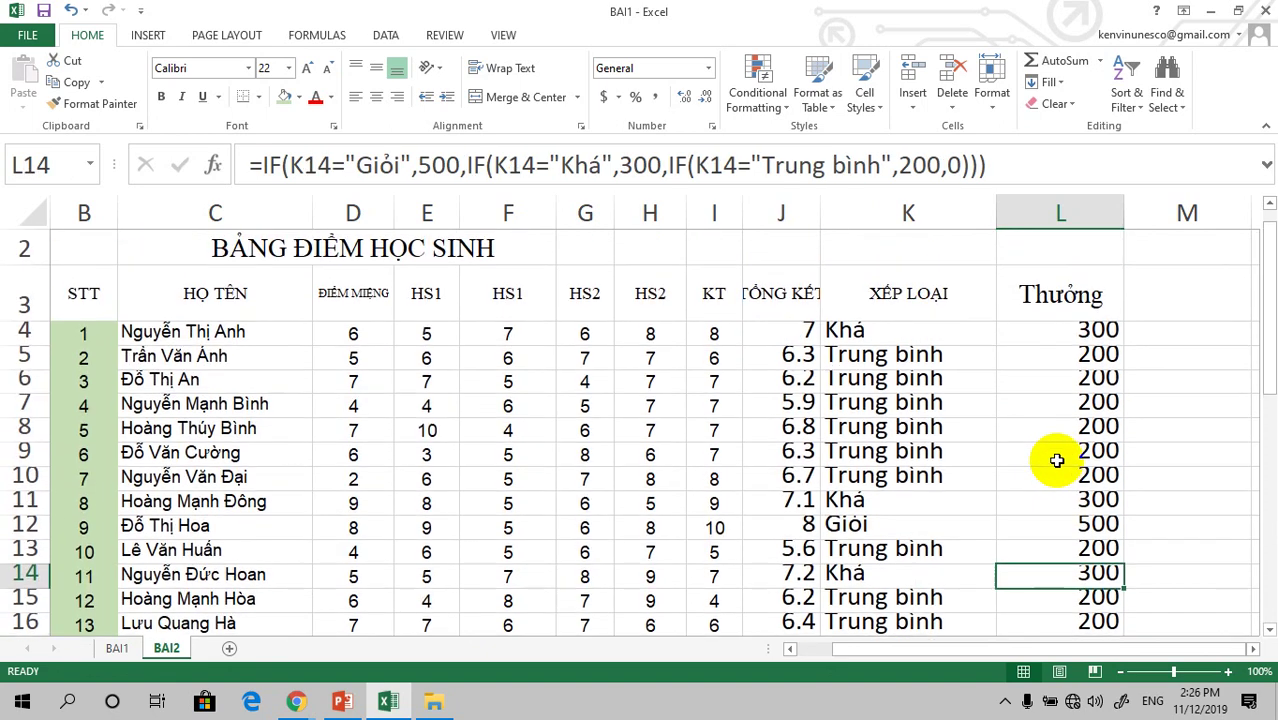
click(1044, 334)
scroll(1040, 433, down, 1)
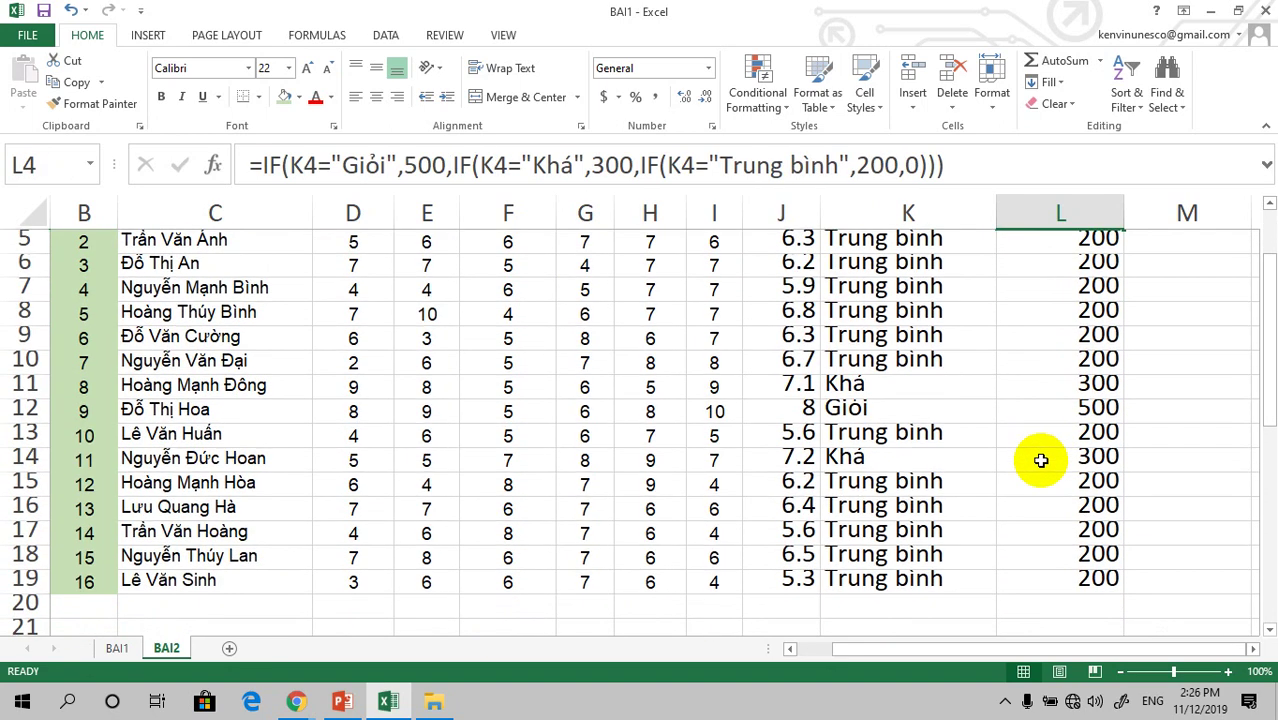
click(1041, 412)
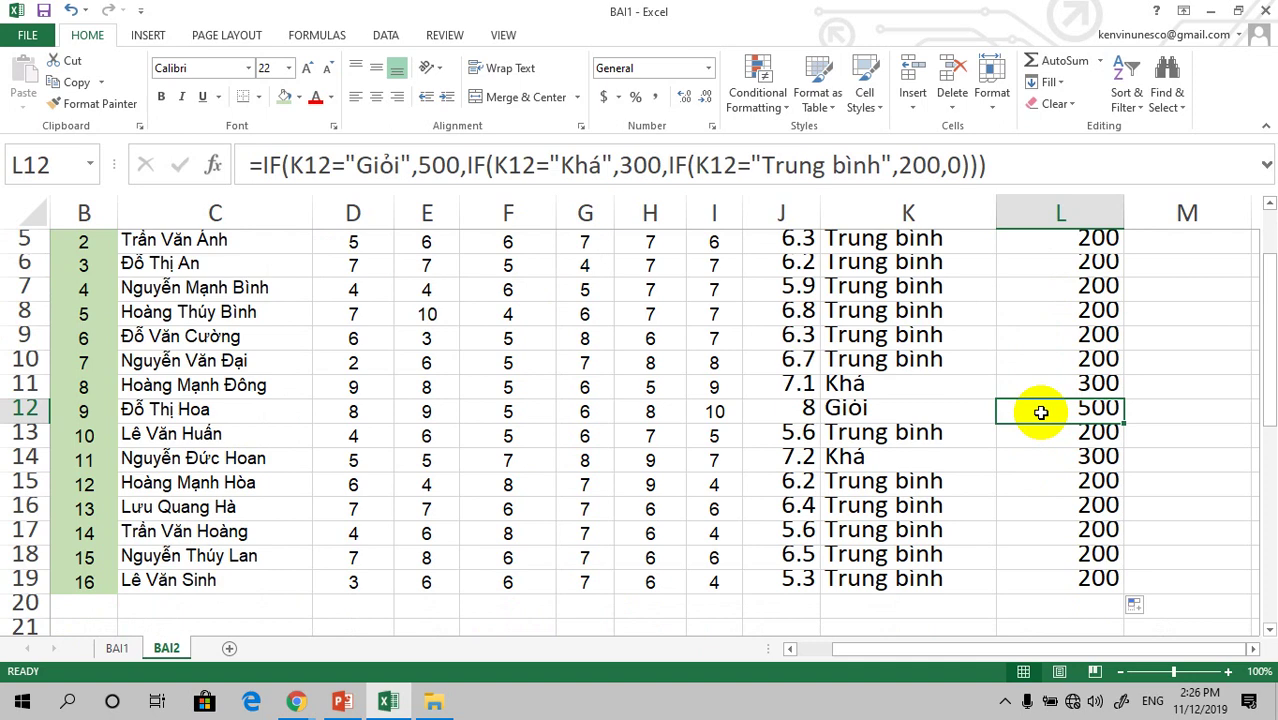
scroll(1041, 412, up, 1)
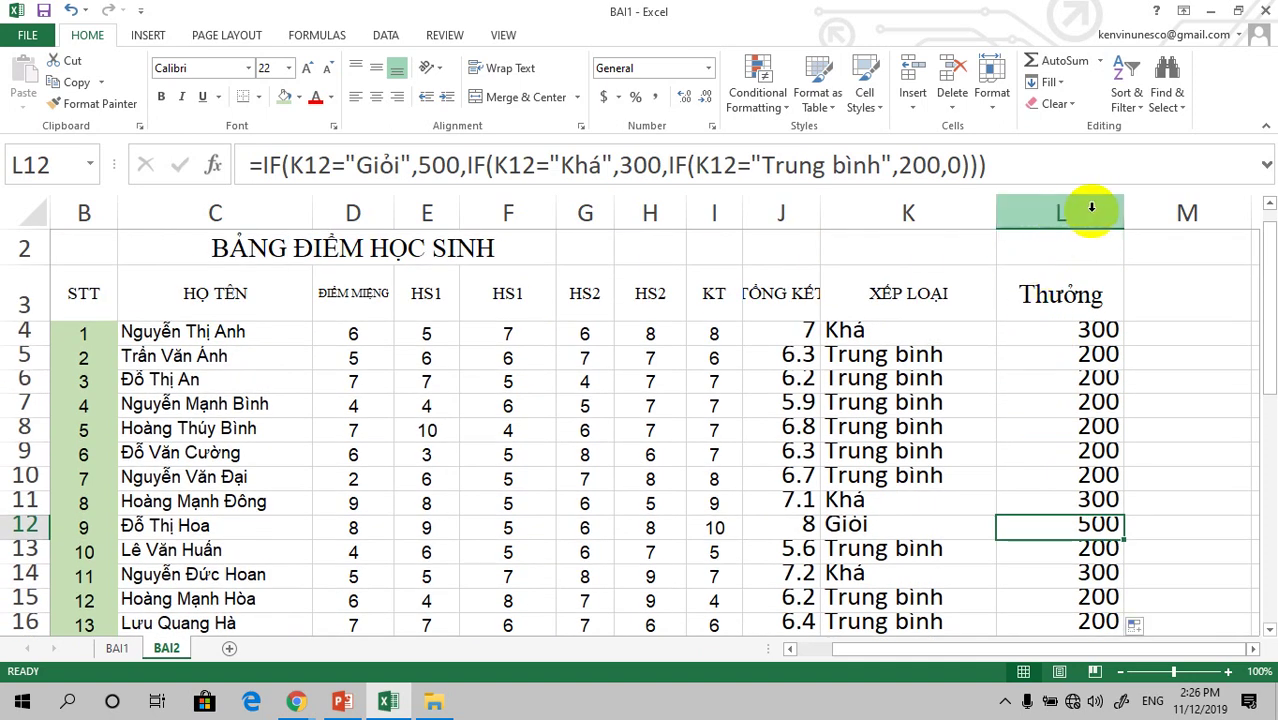
Narrow column L to fit the bonus values.
drag(1122, 208, 1096, 208)
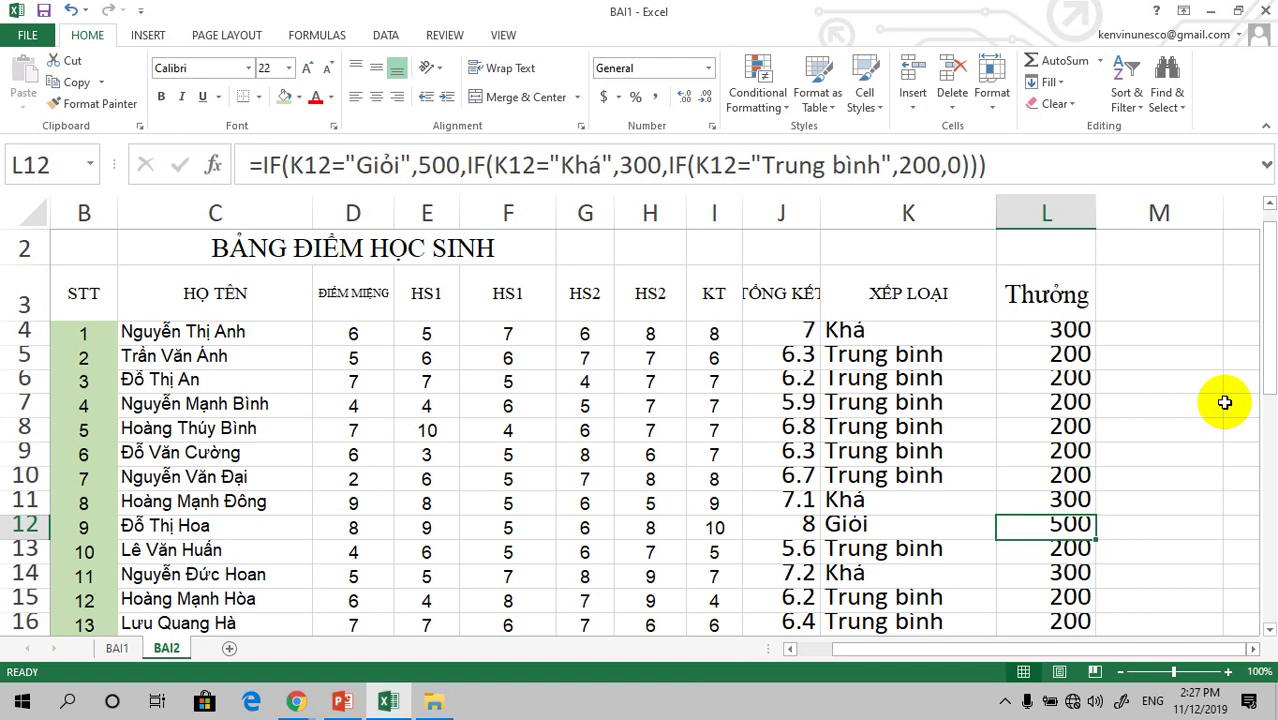
click(1017, 165)
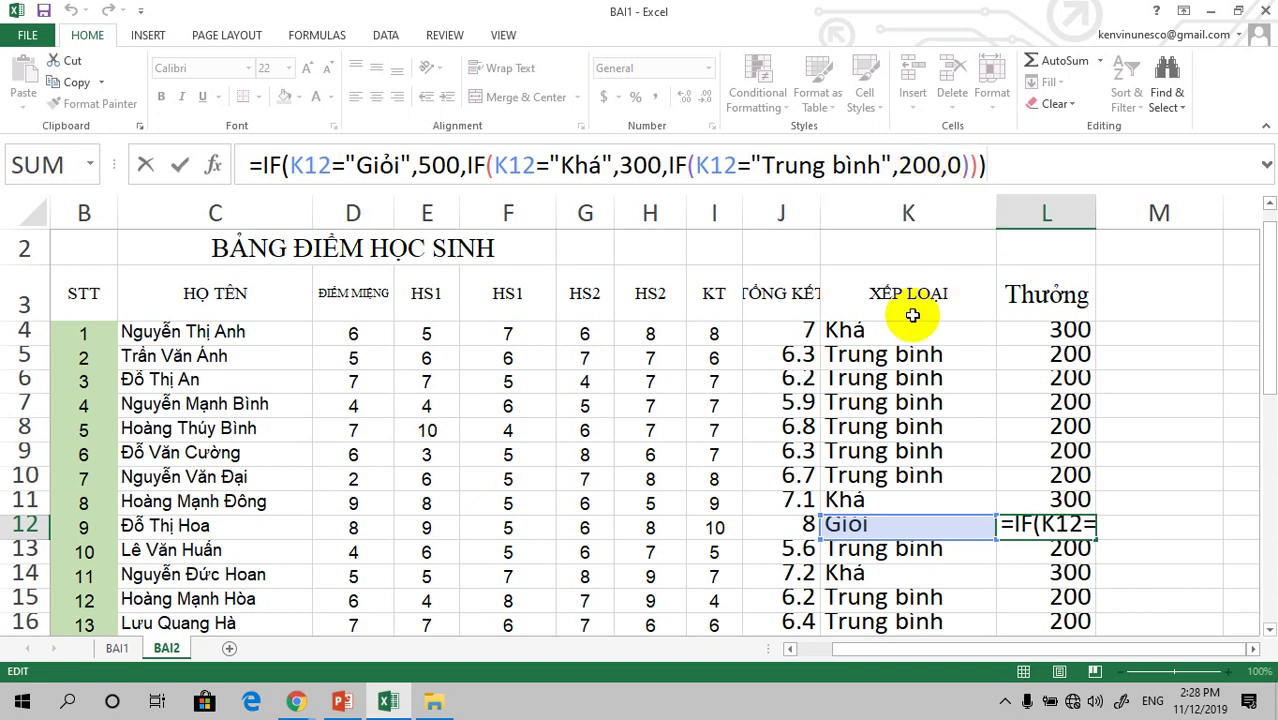
scroll(912, 315, down, 2)
scroll(912, 315, up, 2)
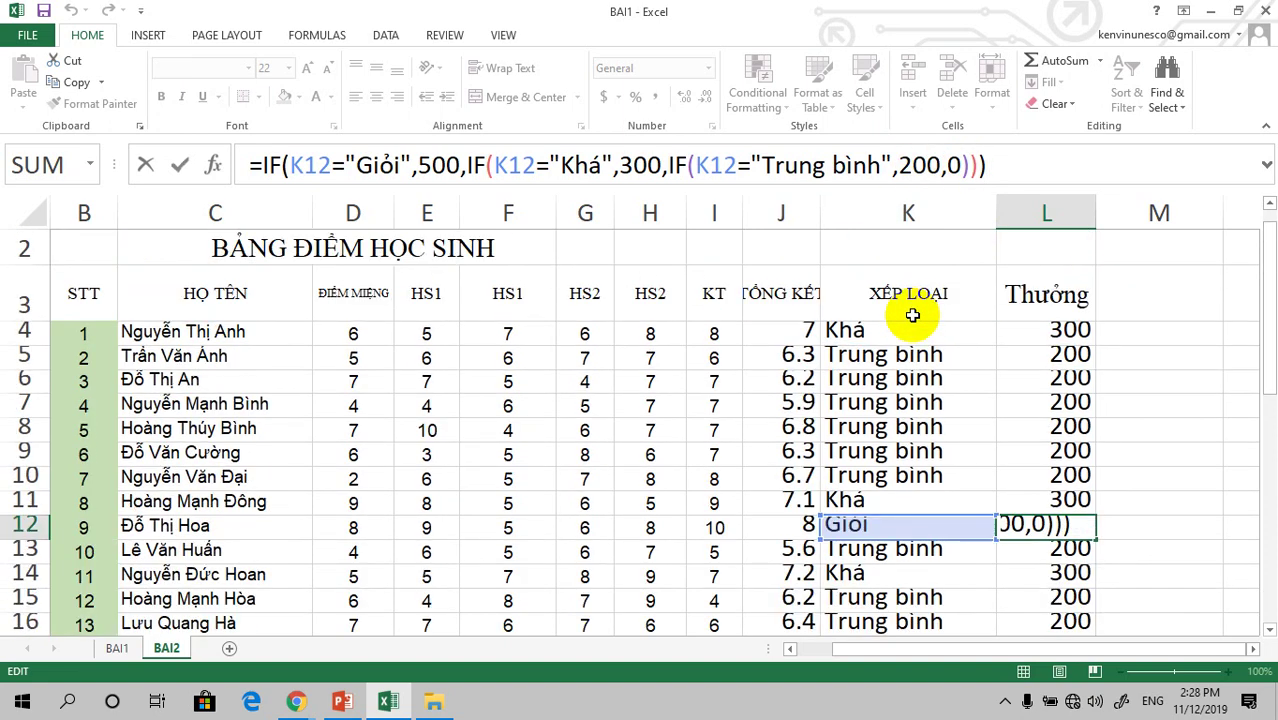
scroll(880, 330, down, 1)
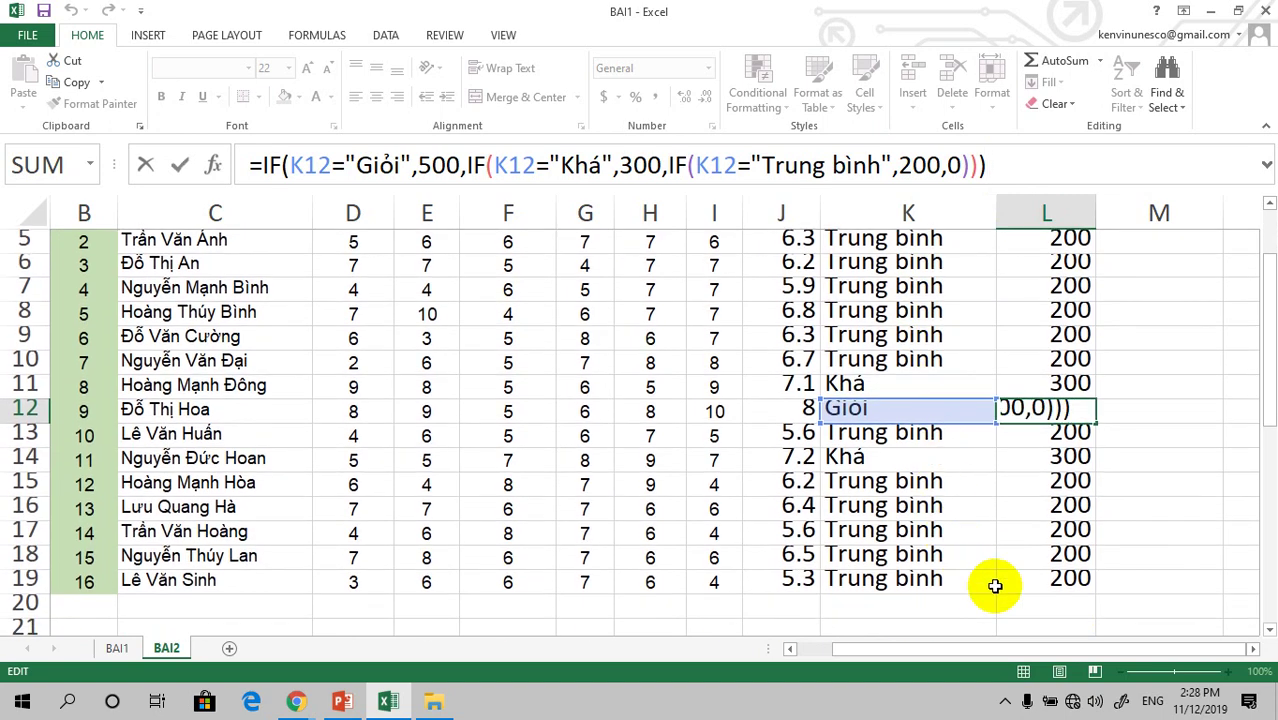
scroll(992, 585, down, 1)
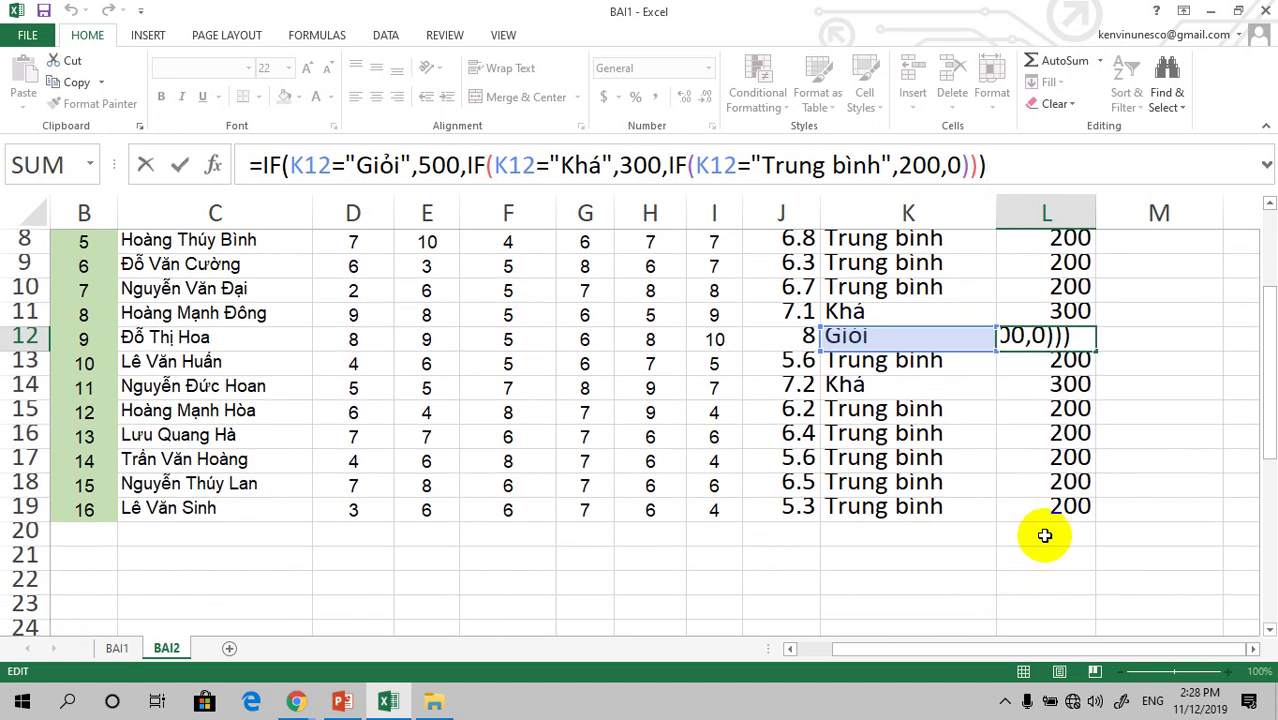
click(1023, 537)
scroll(1143, 516, up, 2)
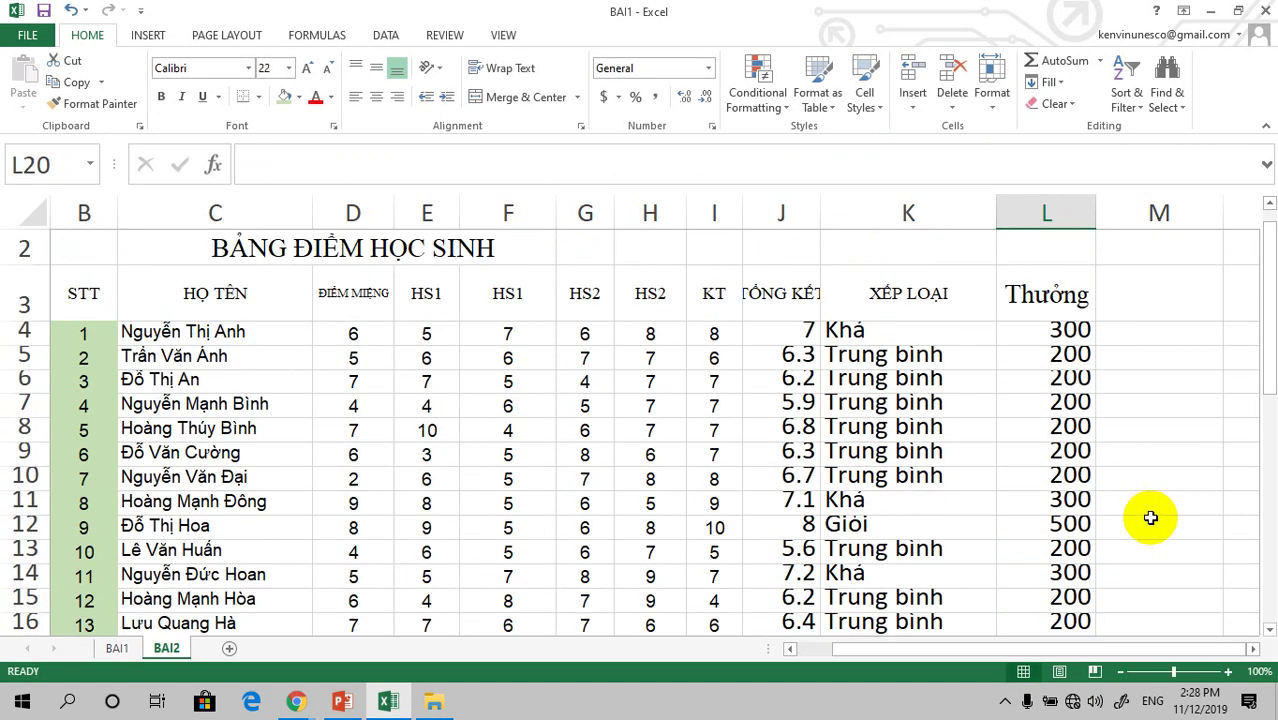
scroll(1143, 516, down, 2)
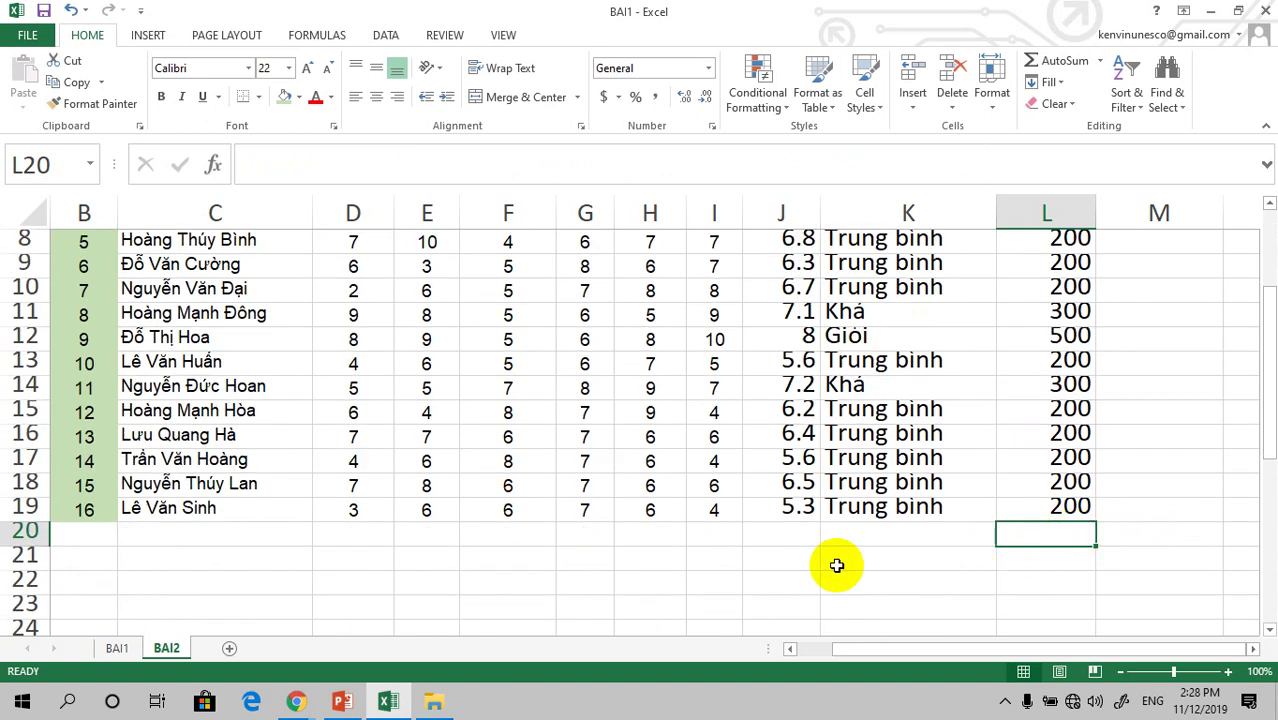
scroll(836, 562, down, 1)
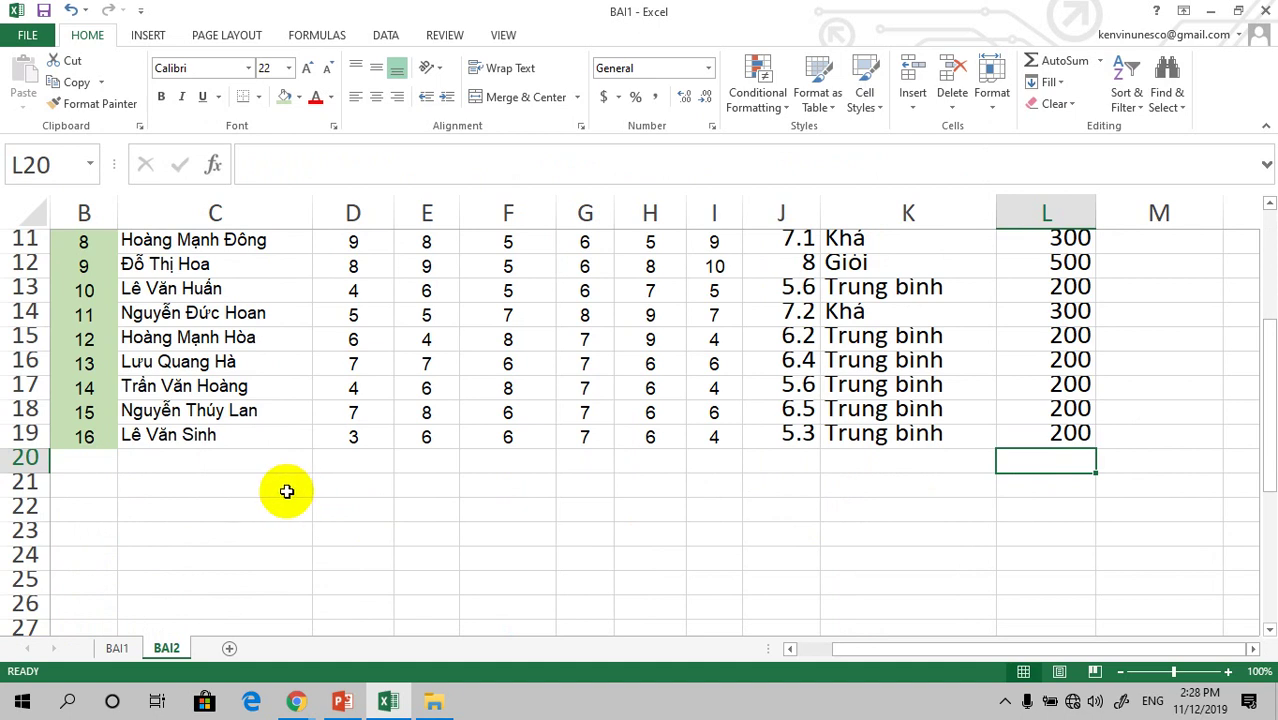
Enter the label 'Tổng Tiền Chi Thưởng cho lớp' in E22, correcting typos along the way.
click(411, 510)
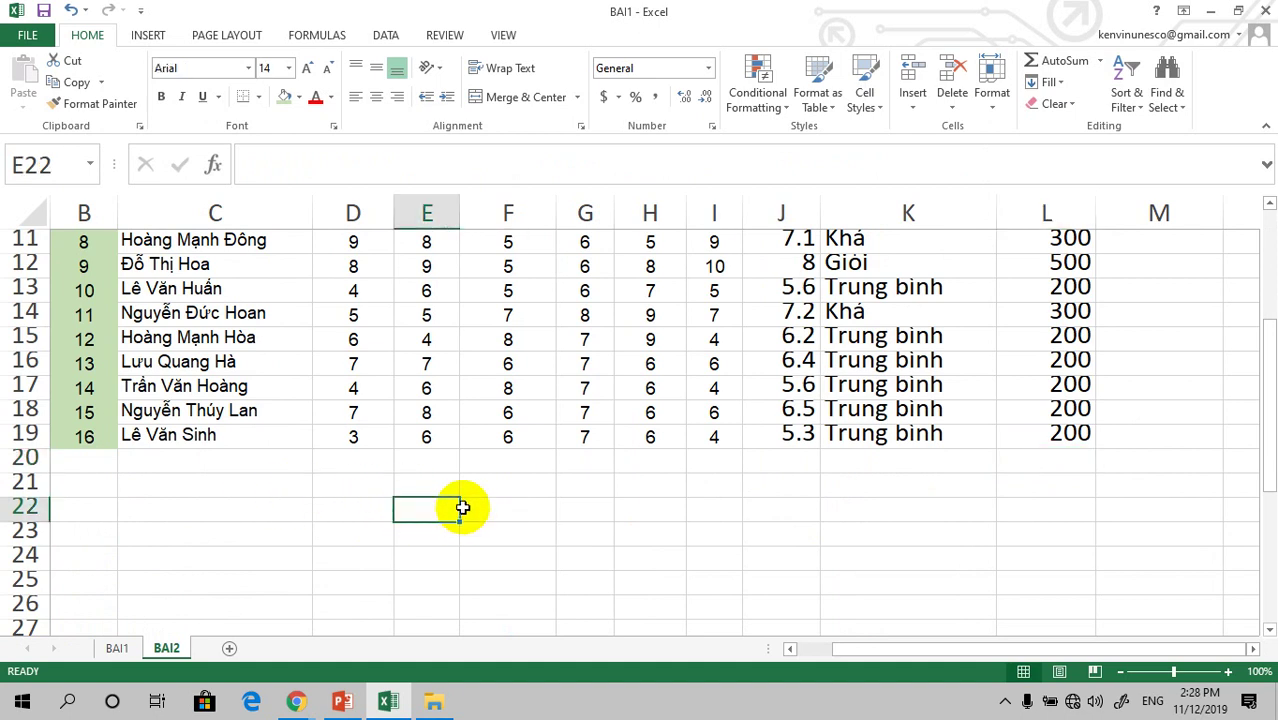
text(Tô)
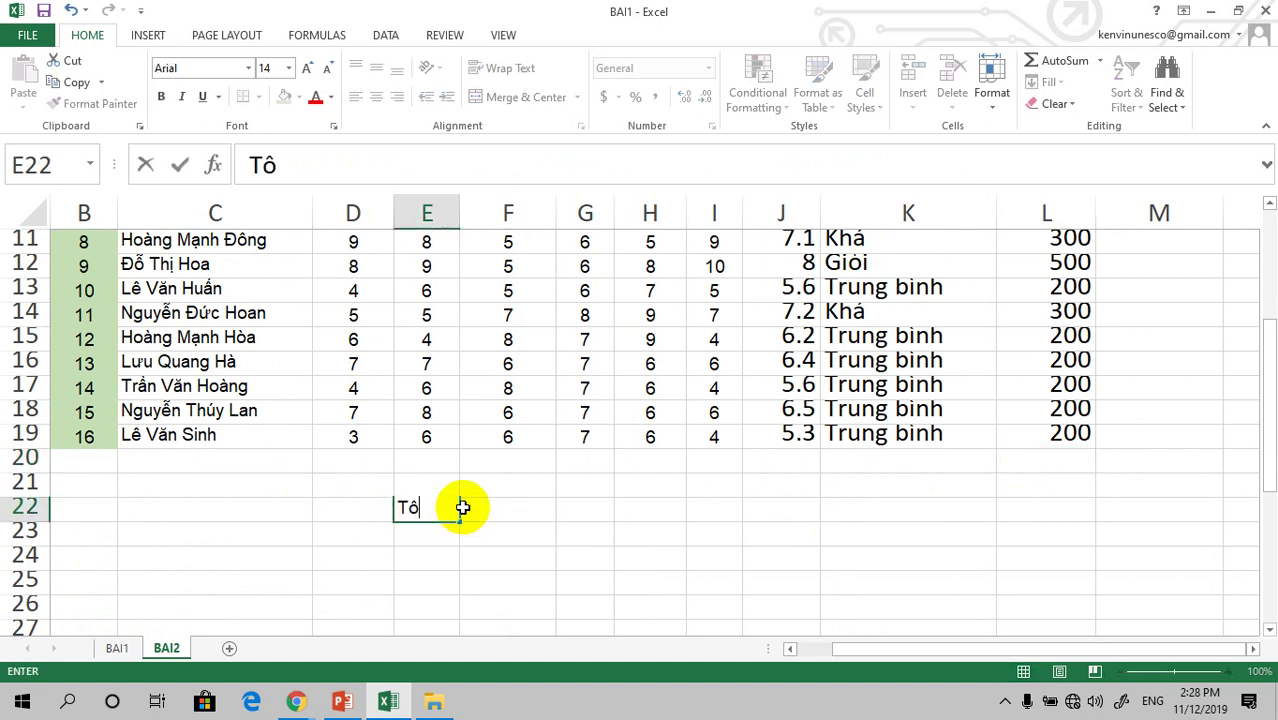
text(ngr ti)
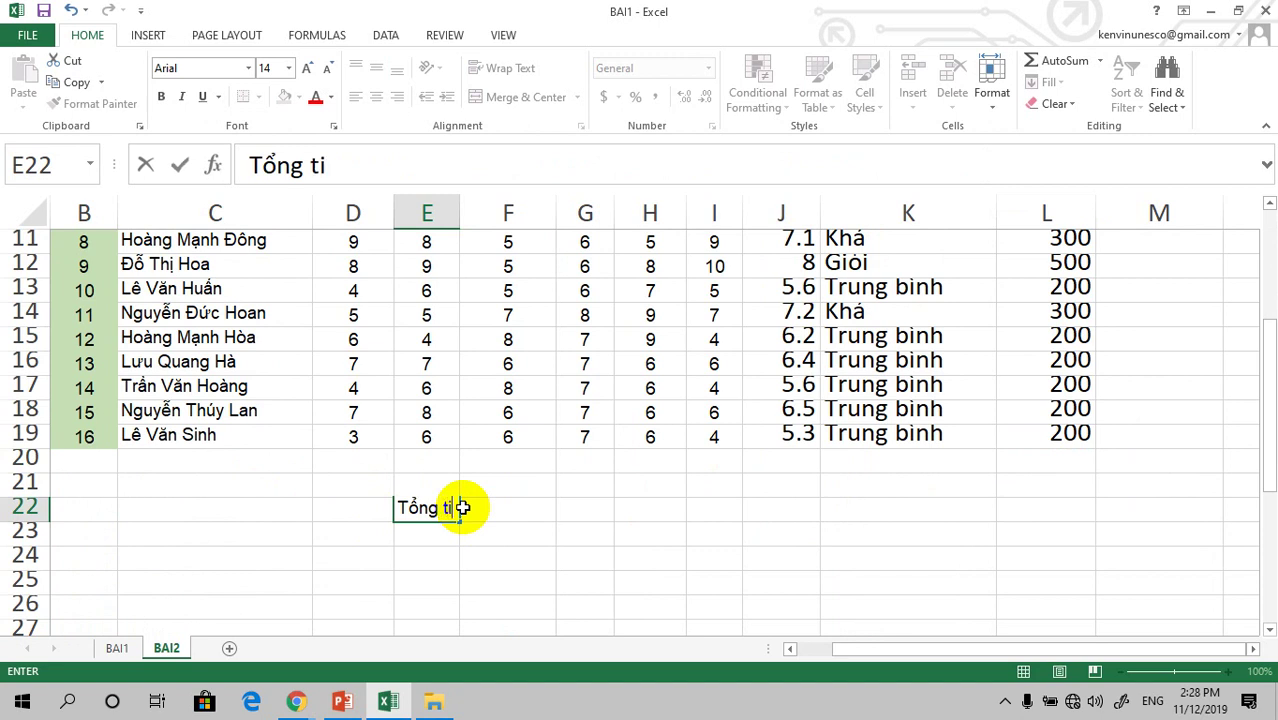
text(eenf)
key(BackSpace)
key(BackSpace)
key(BackSpace)
text(eefenf)
key(BackSpace)
key(BackSpace)
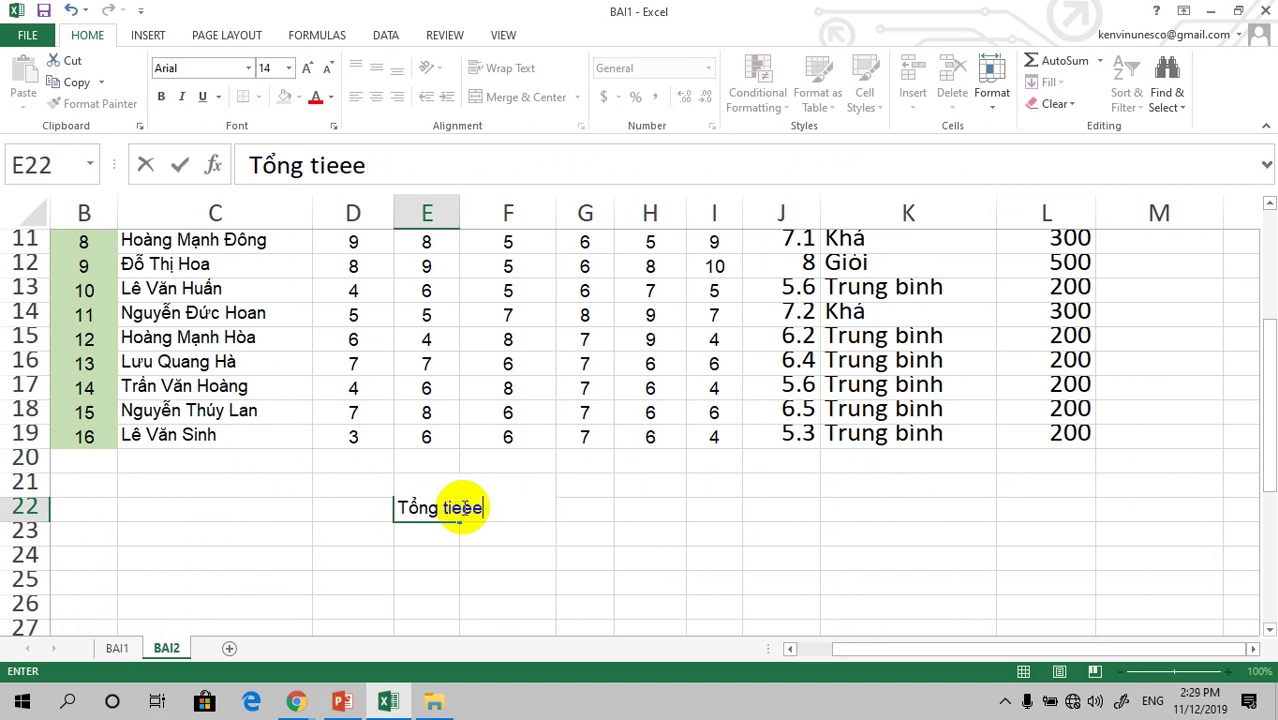
key(BackSpace)
key(BackSpace)
key(BackSpace)
key(BackSpace)
key(BackSpace)
text(T)
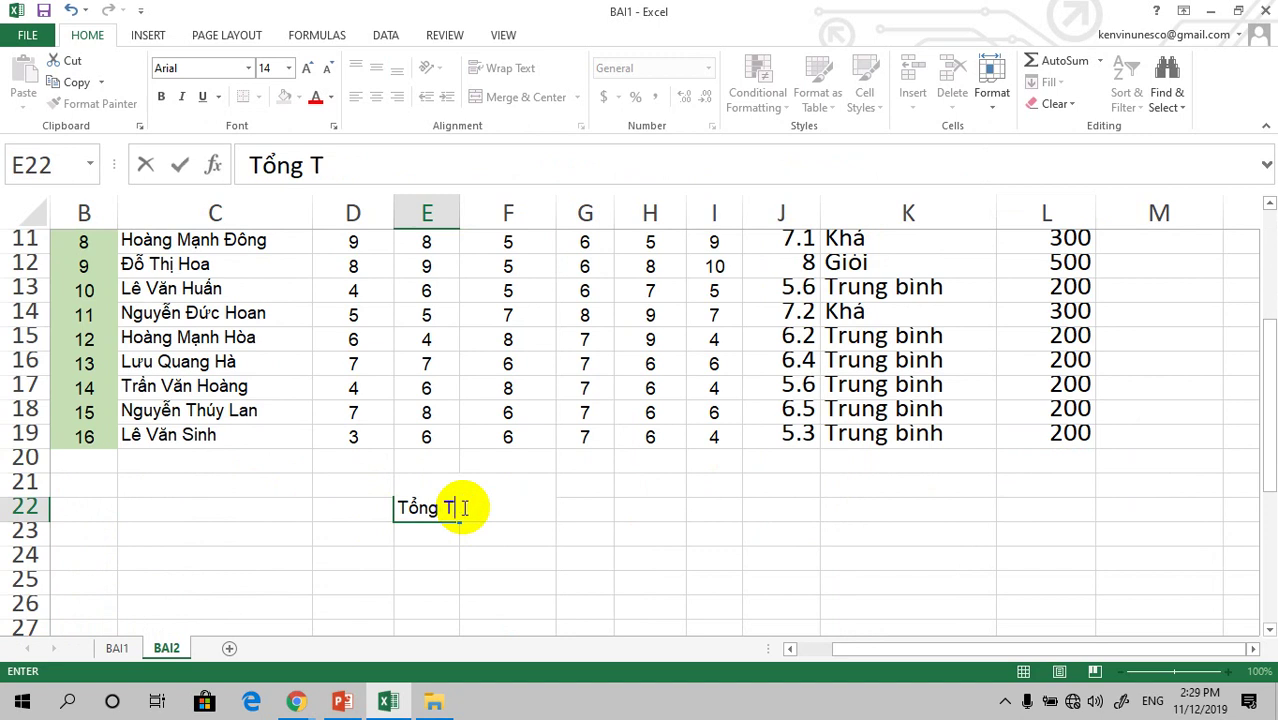
text(iee)
text(n)
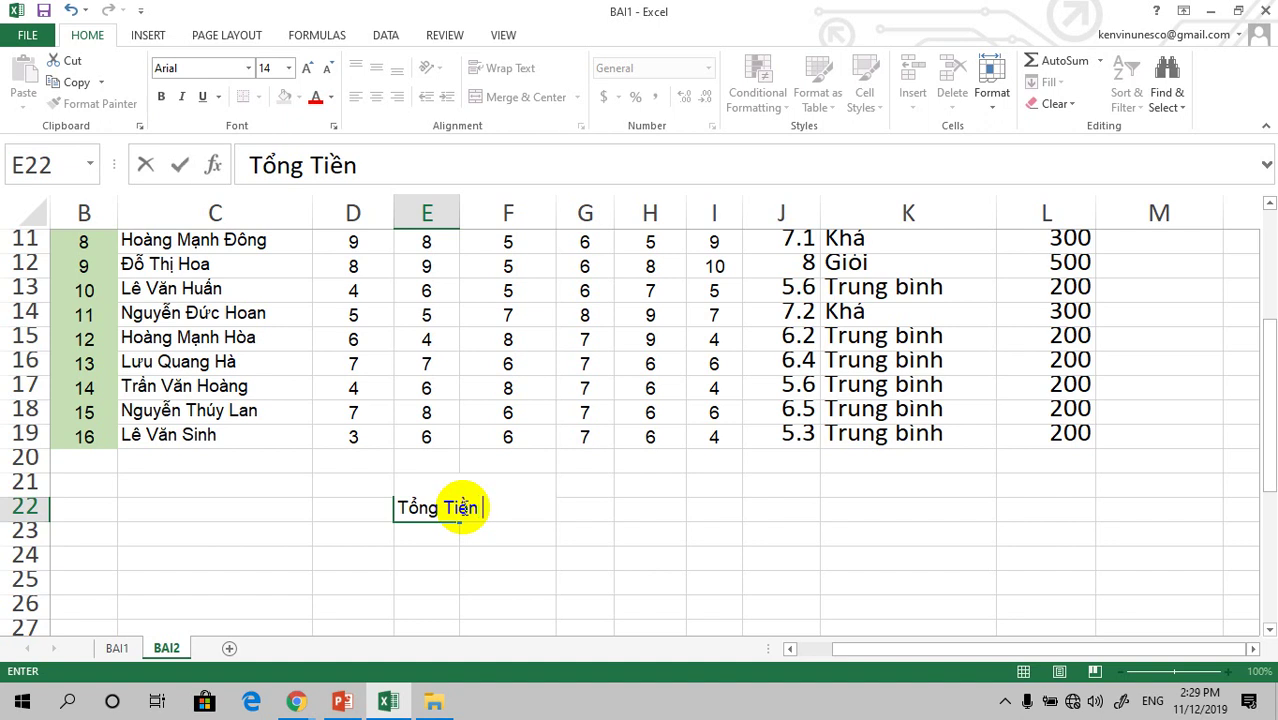
text(f Chi )
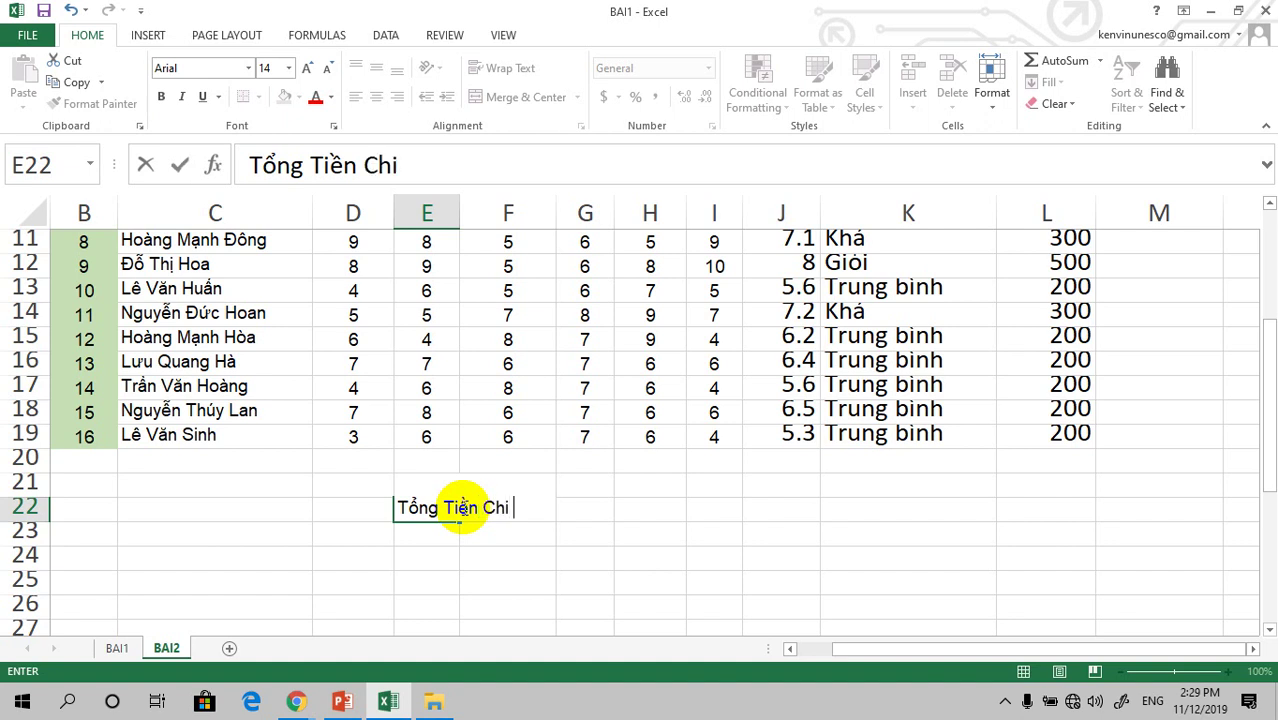
text(cho)
key(BackSpace)
key(BackSpace)
key(BackSpace)
text(Thươ)
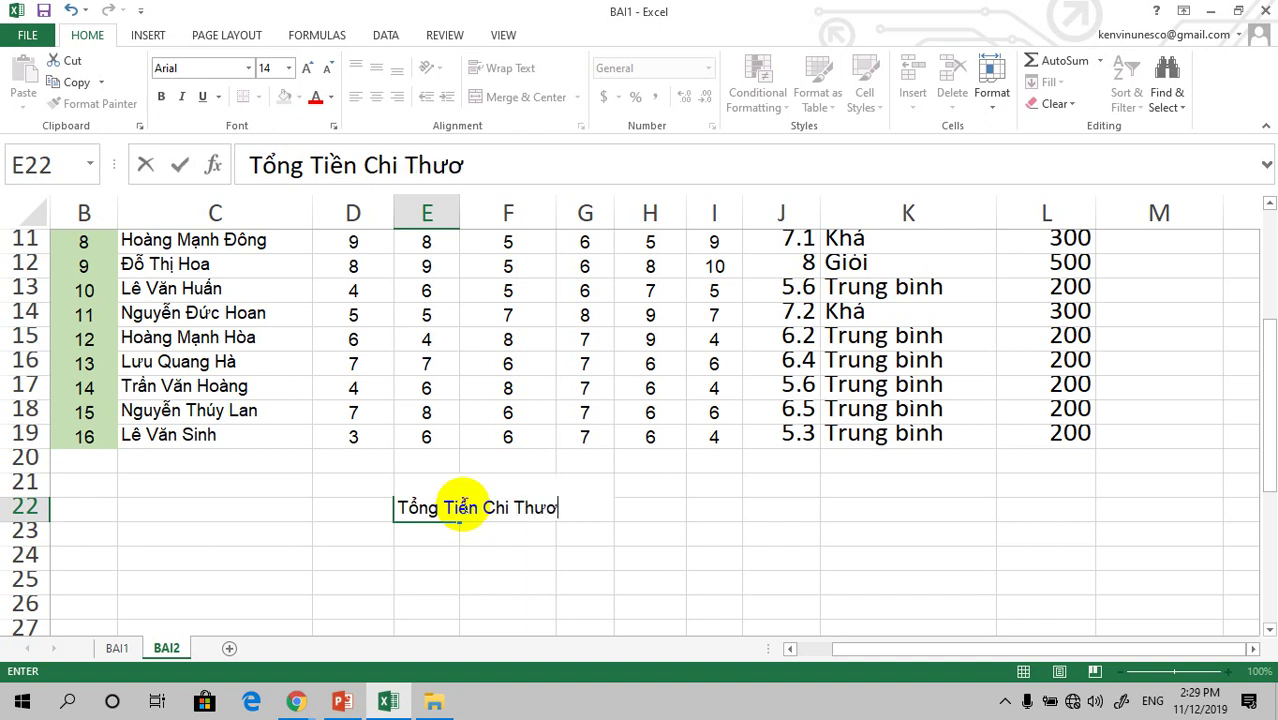
text(ngr cho)
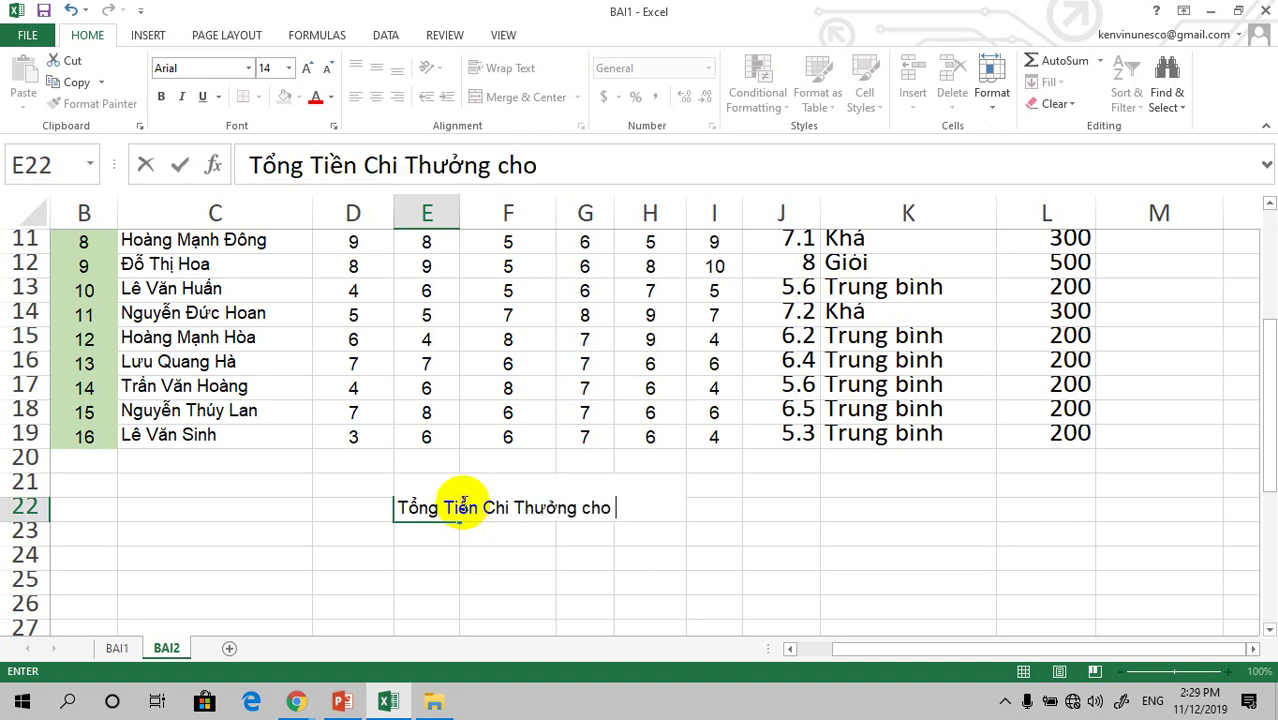
text( lo)
key(BackSpace)
text(ơp)
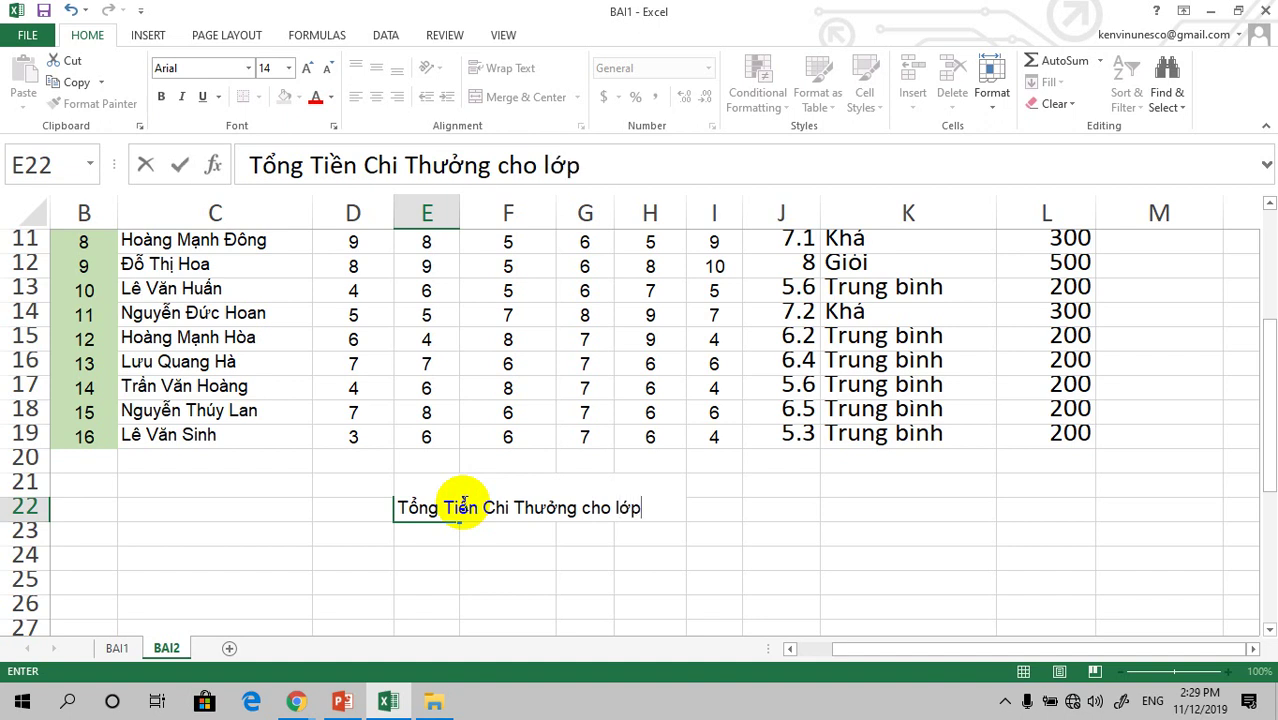
click(716, 508)
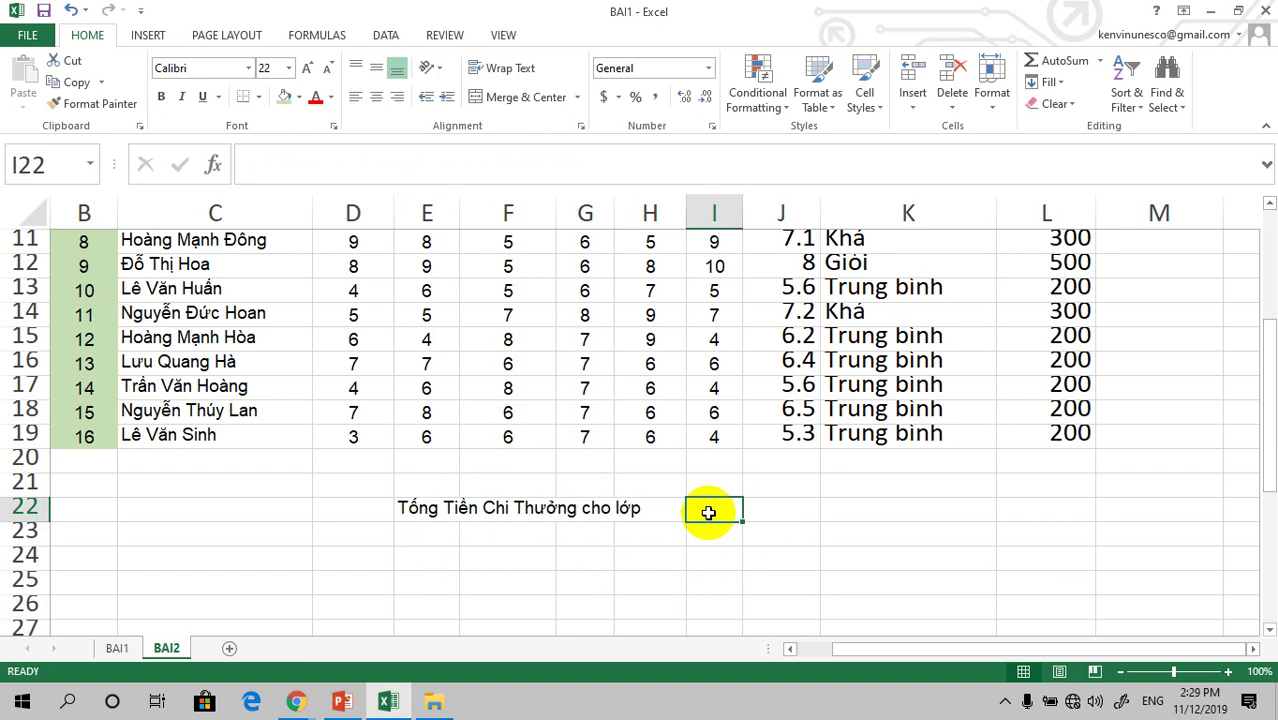
Start a formula in I22 with an equals sign while reviewing the Thưởng column.
text(=)
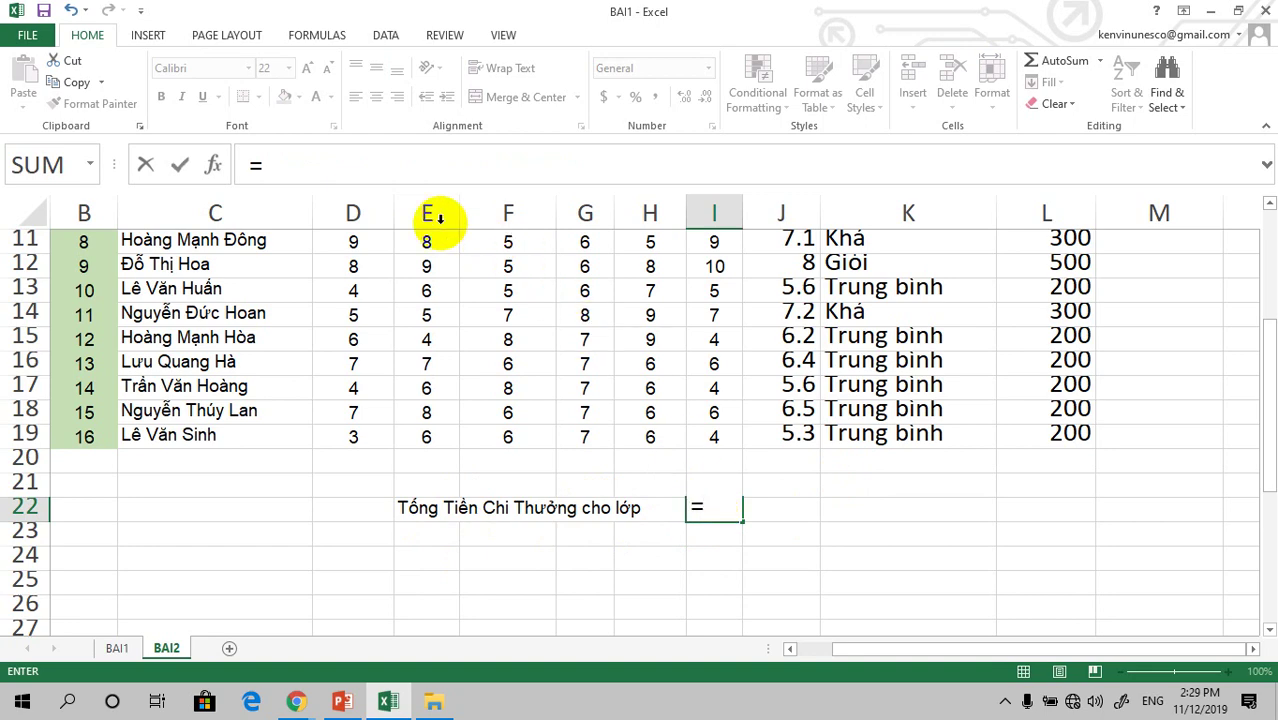
scroll(706, 487, up, 3)
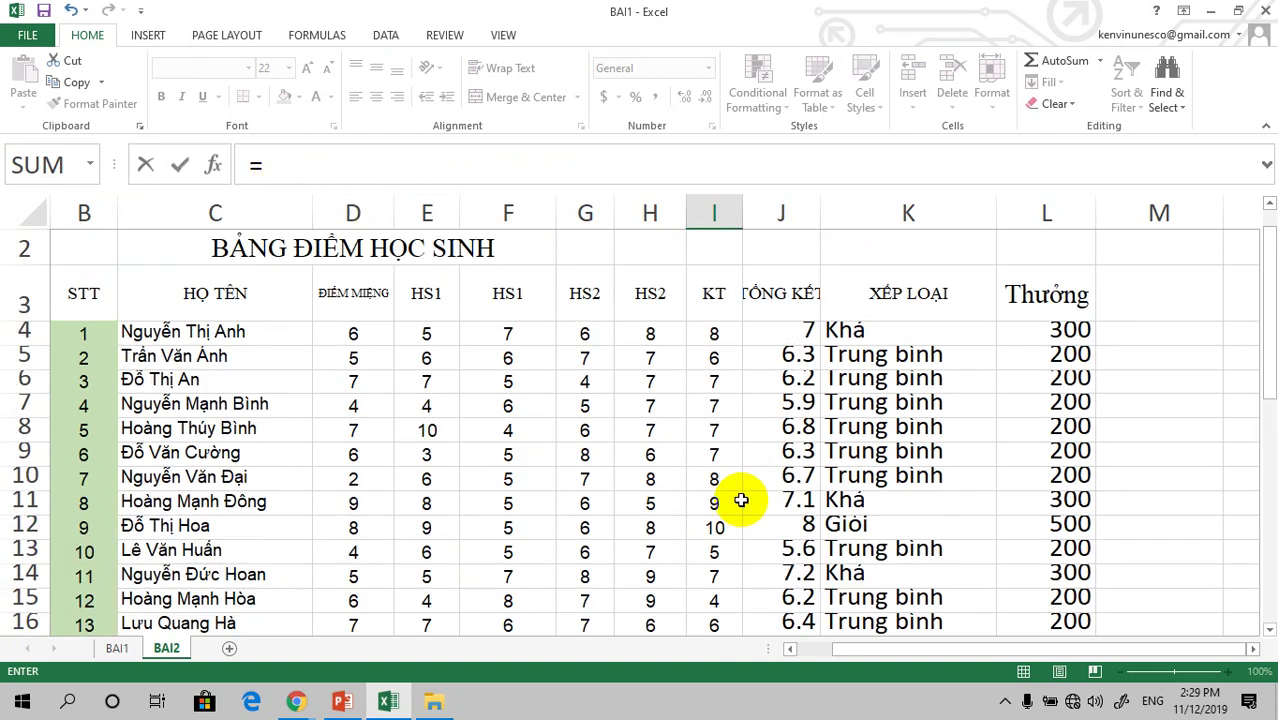
scroll(737, 500, down, 3)
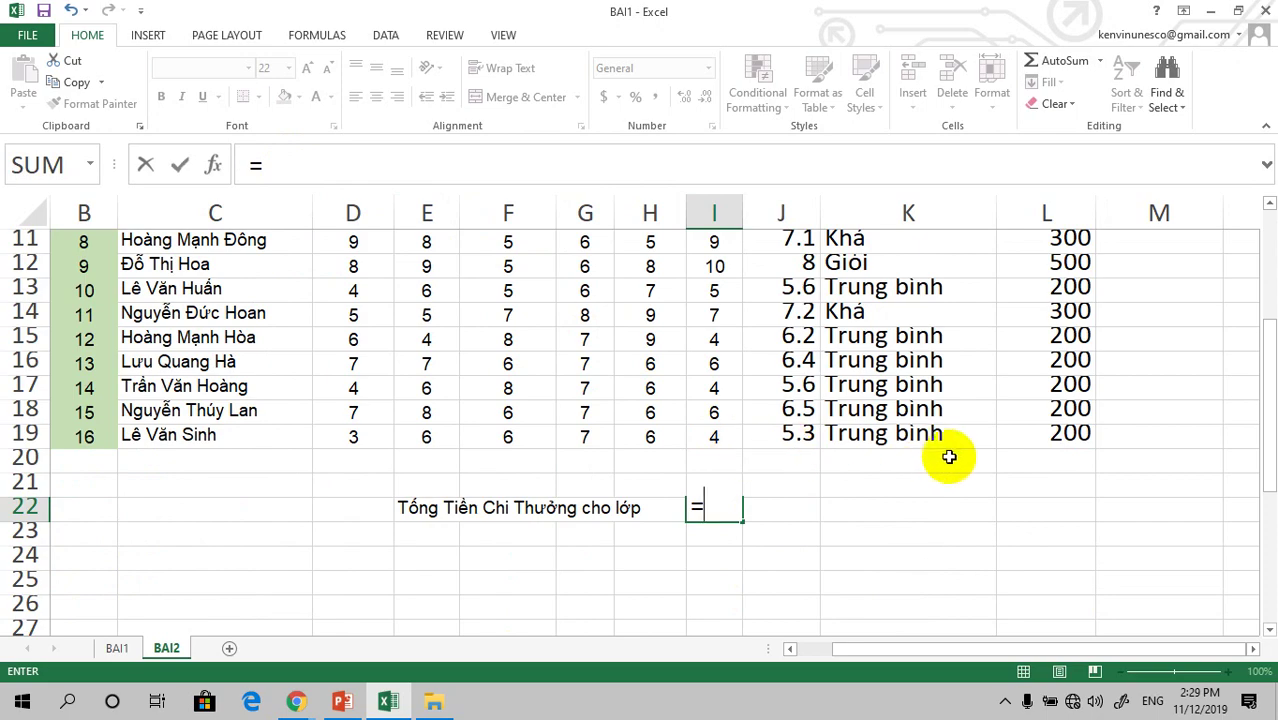
scroll(950, 476, up, 1)
scroll(954, 481, up, 3)
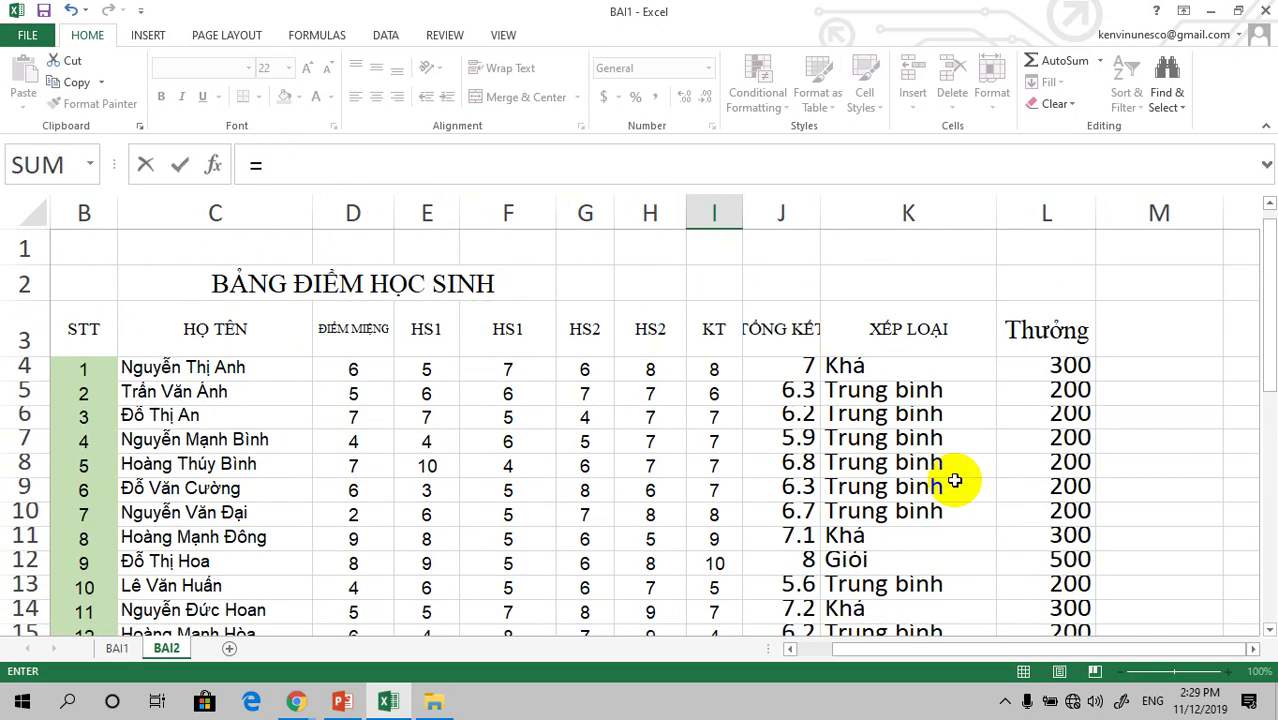
scroll(955, 481, down, 1)
scroll(955, 481, up, 1)
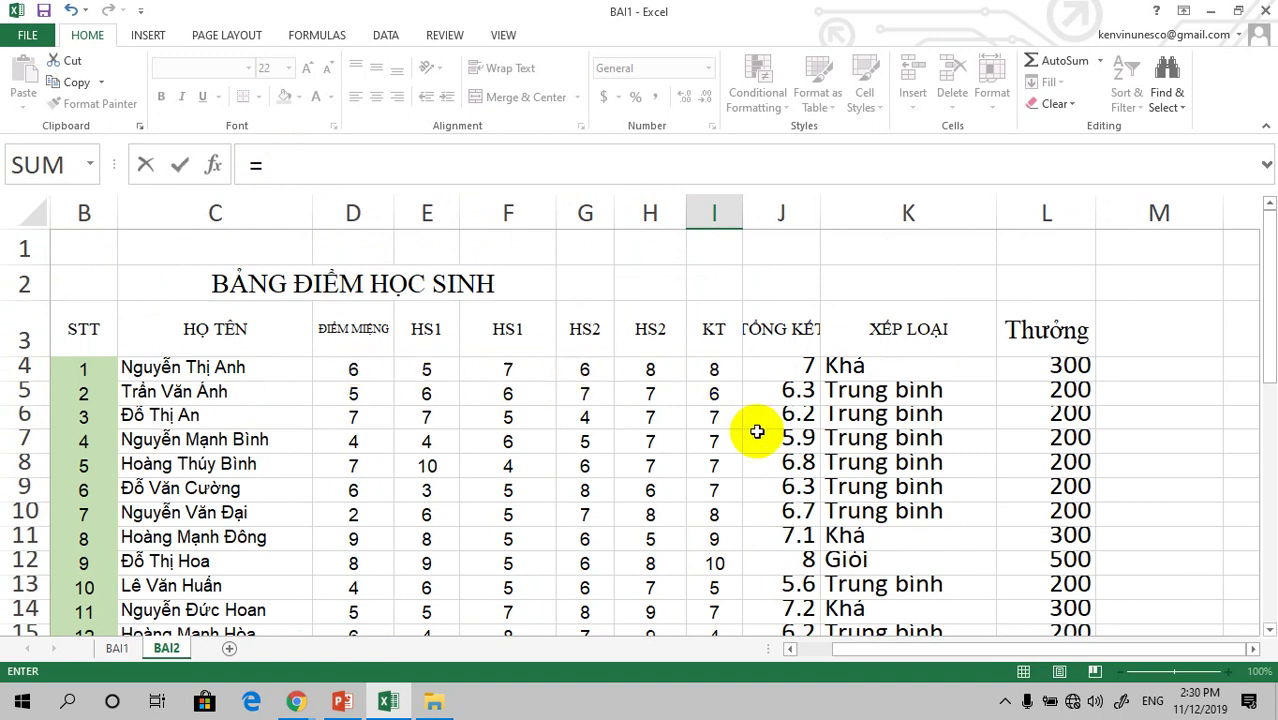
scroll(962, 489, down, 1)
scroll(964, 491, up, 1)
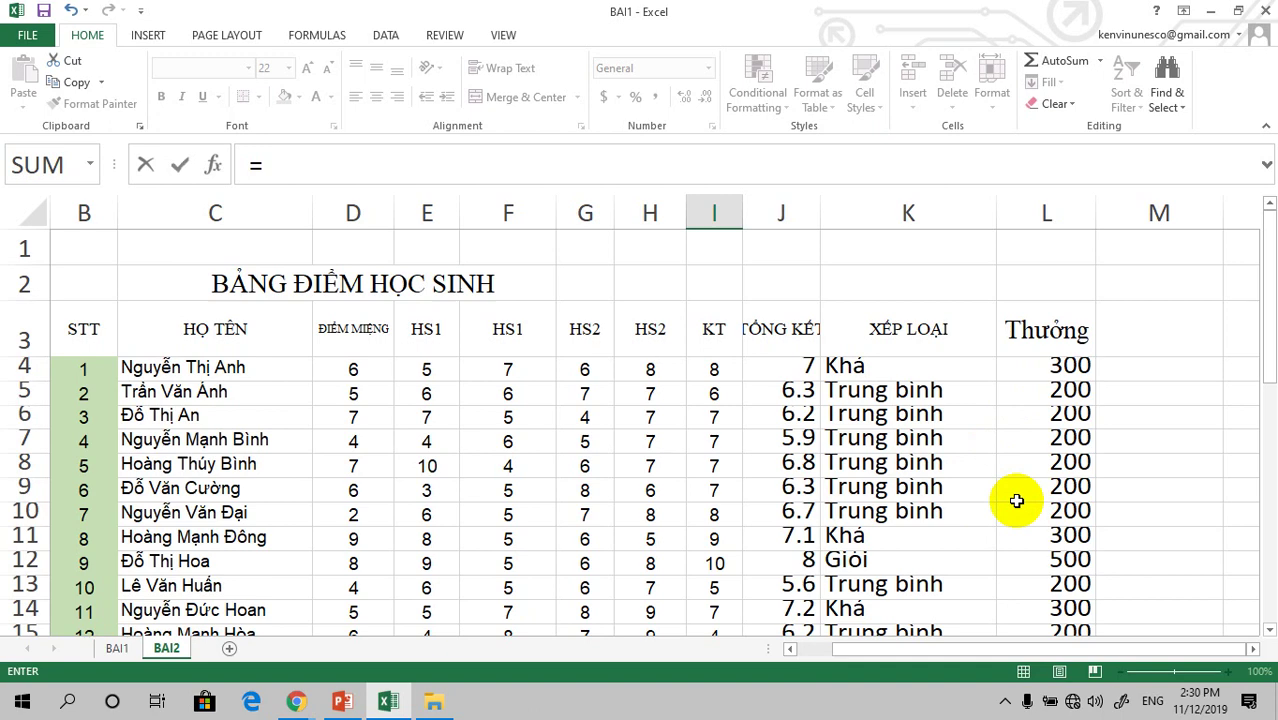
scroll(1015, 500, down, 3)
scroll(1040, 440, up, 2)
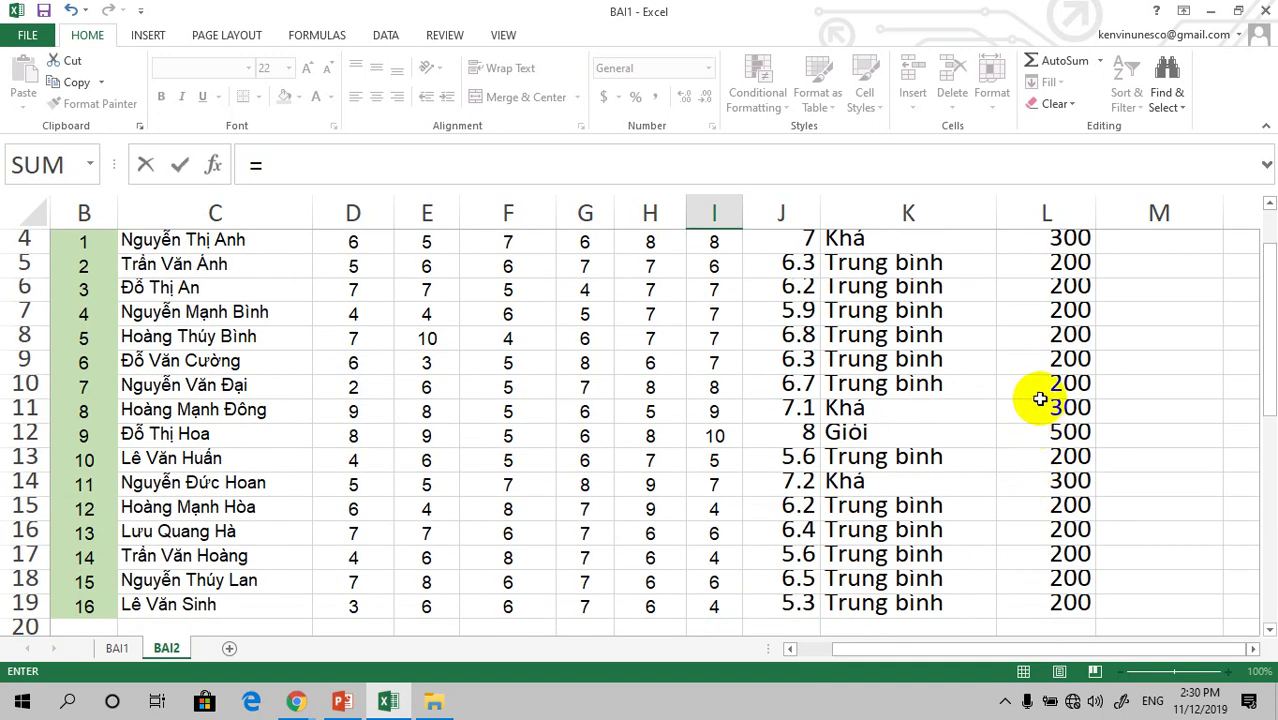
scroll(1040, 398, up, 1)
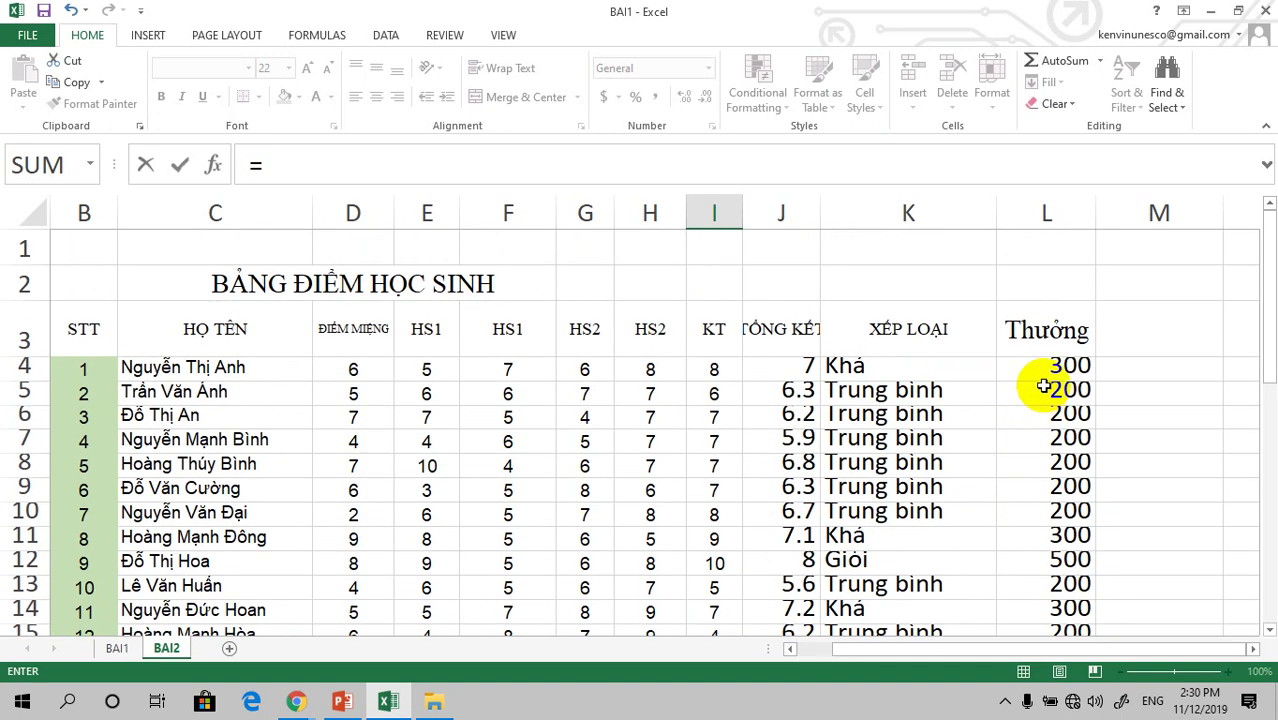
scroll(1043, 386, down, 3)
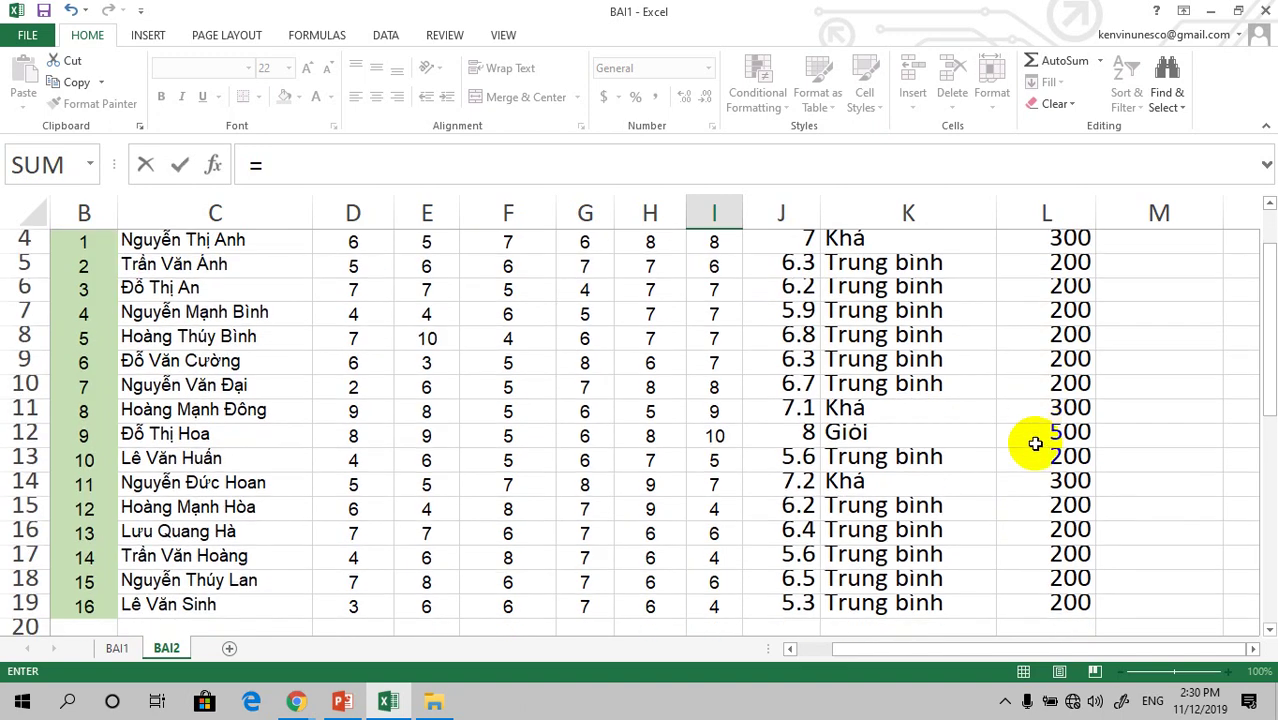
scroll(1038, 414, up, 2)
scroll(1040, 364, up, 1)
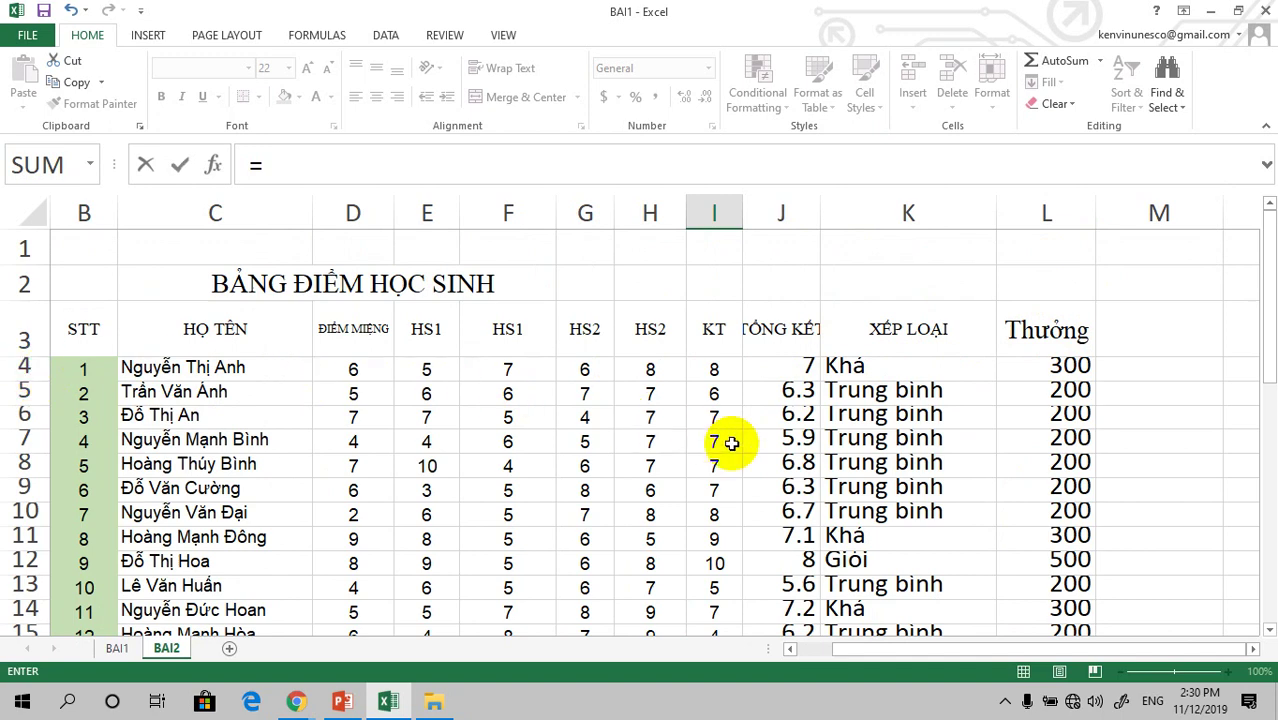
scroll(860, 455, down, 1)
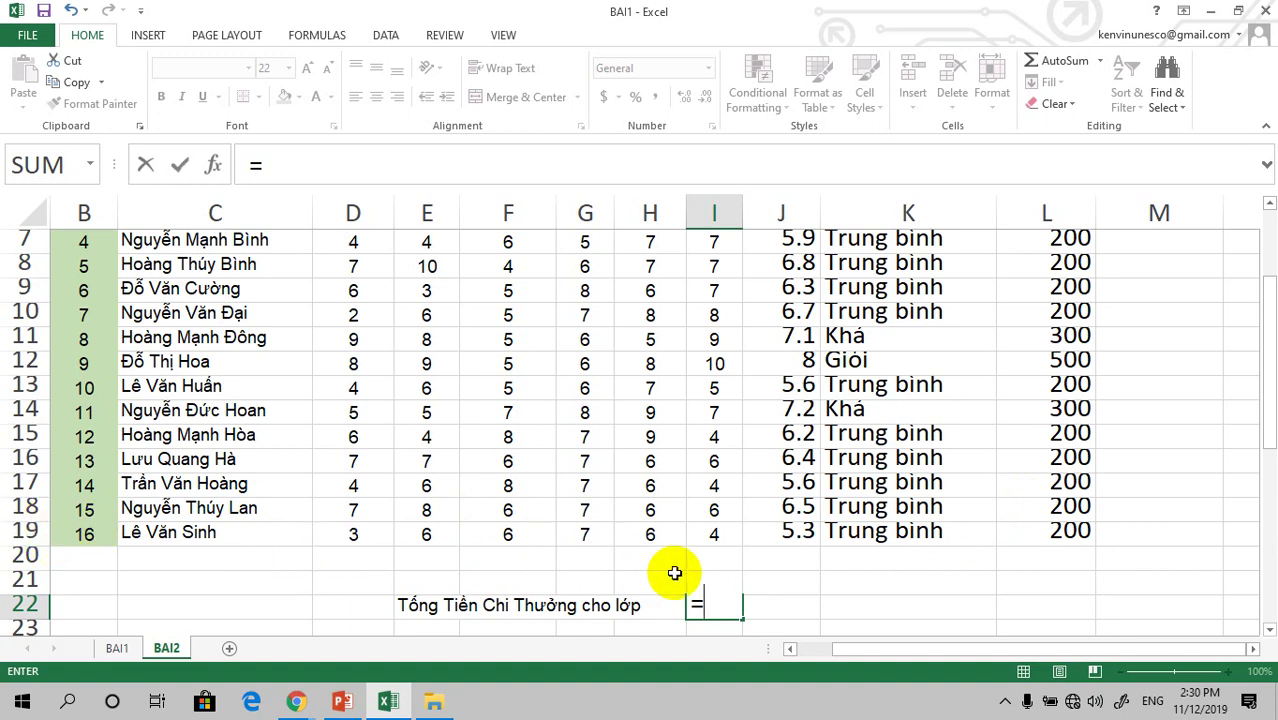
scroll(675, 572, down, 1)
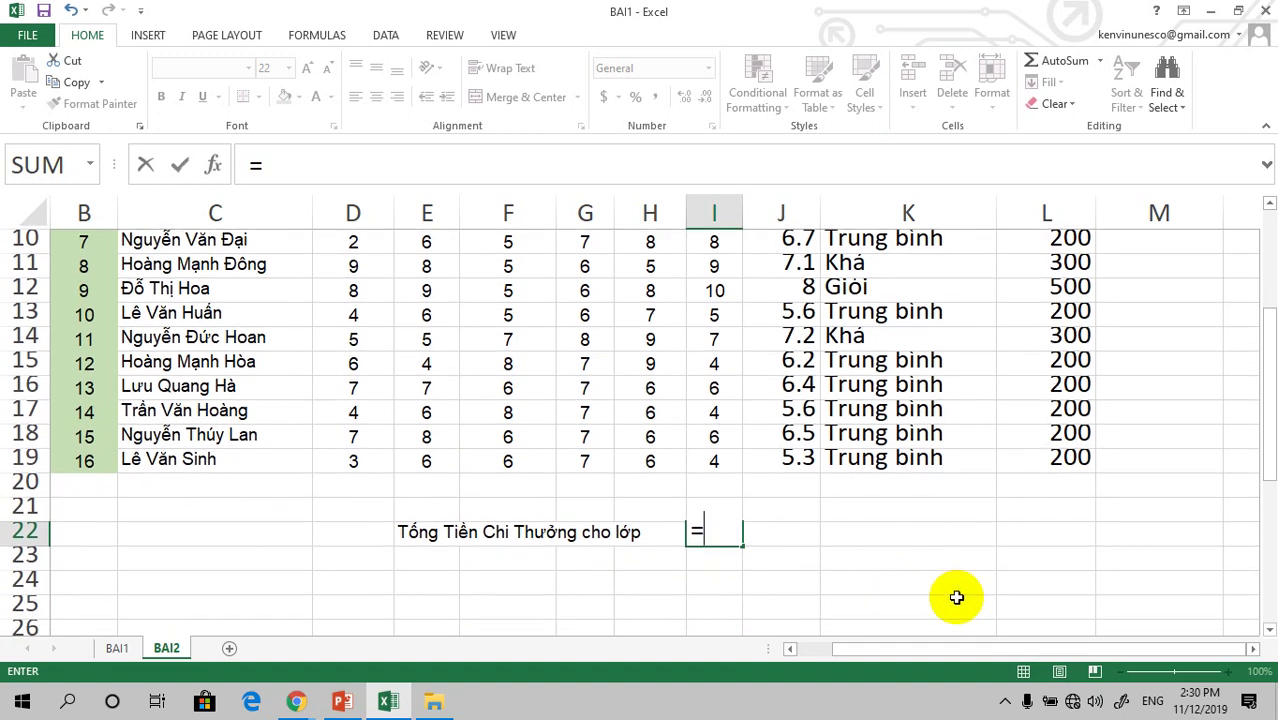
Enter =SUM(L4:L19) in I22 to total the class bonuses.
text(SU)
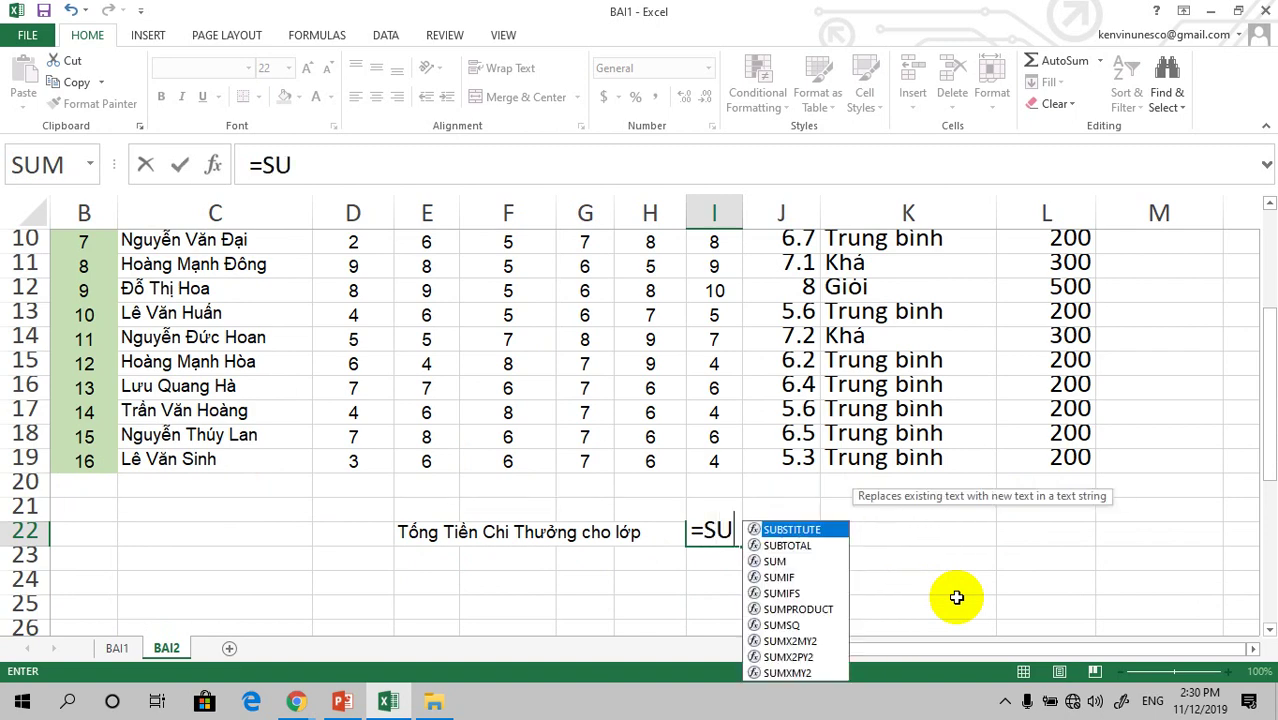
text(M()
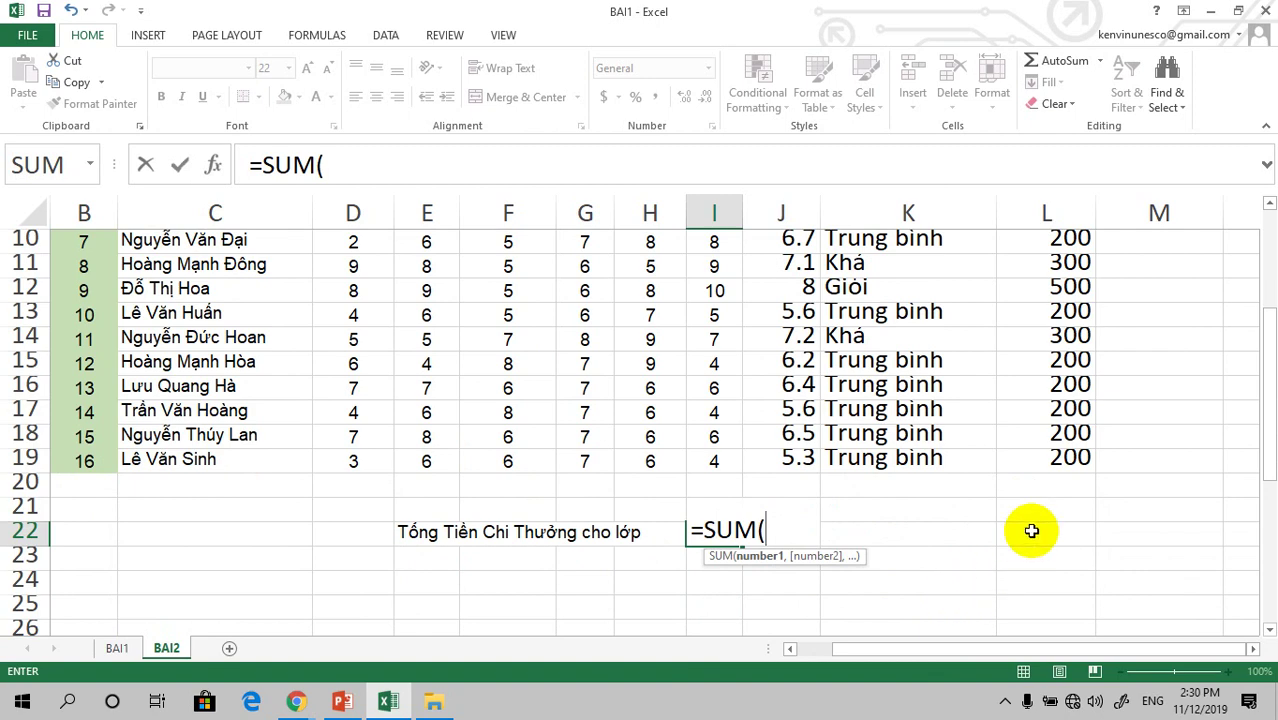
scroll(1033, 528, up, 3)
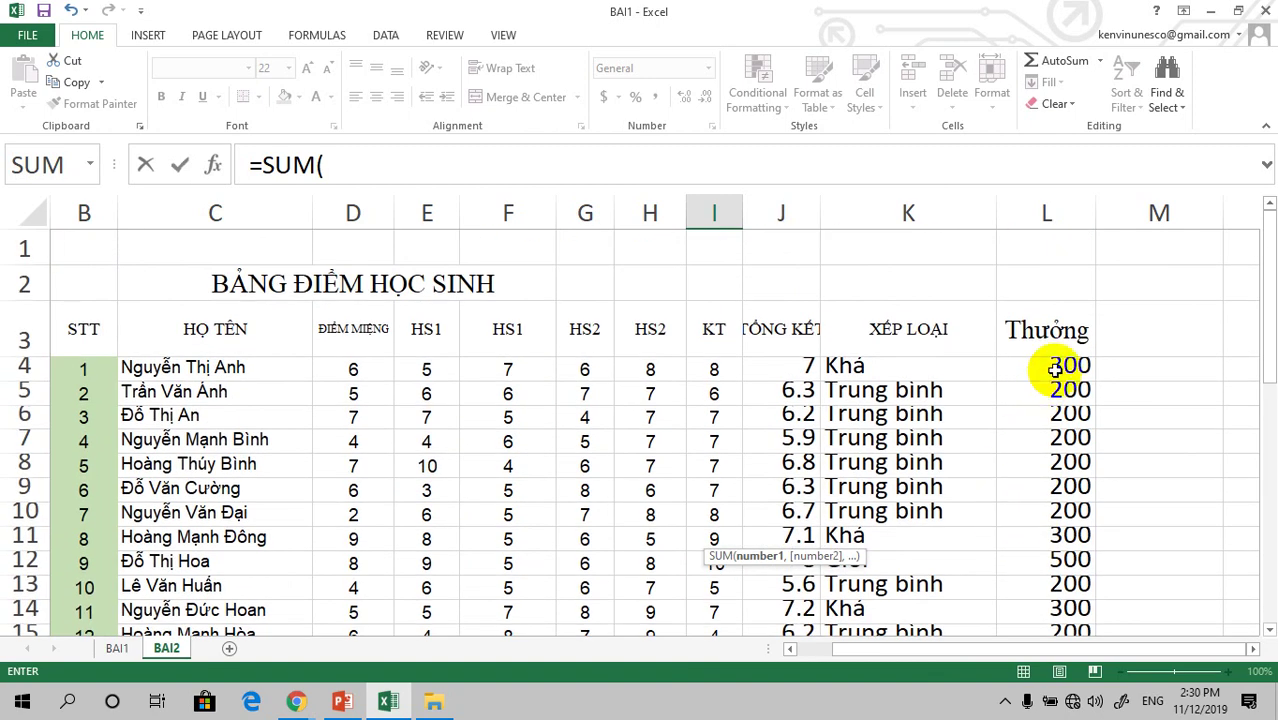
scroll(1013, 522, down, 3)
scroll(1013, 528, down, 1)
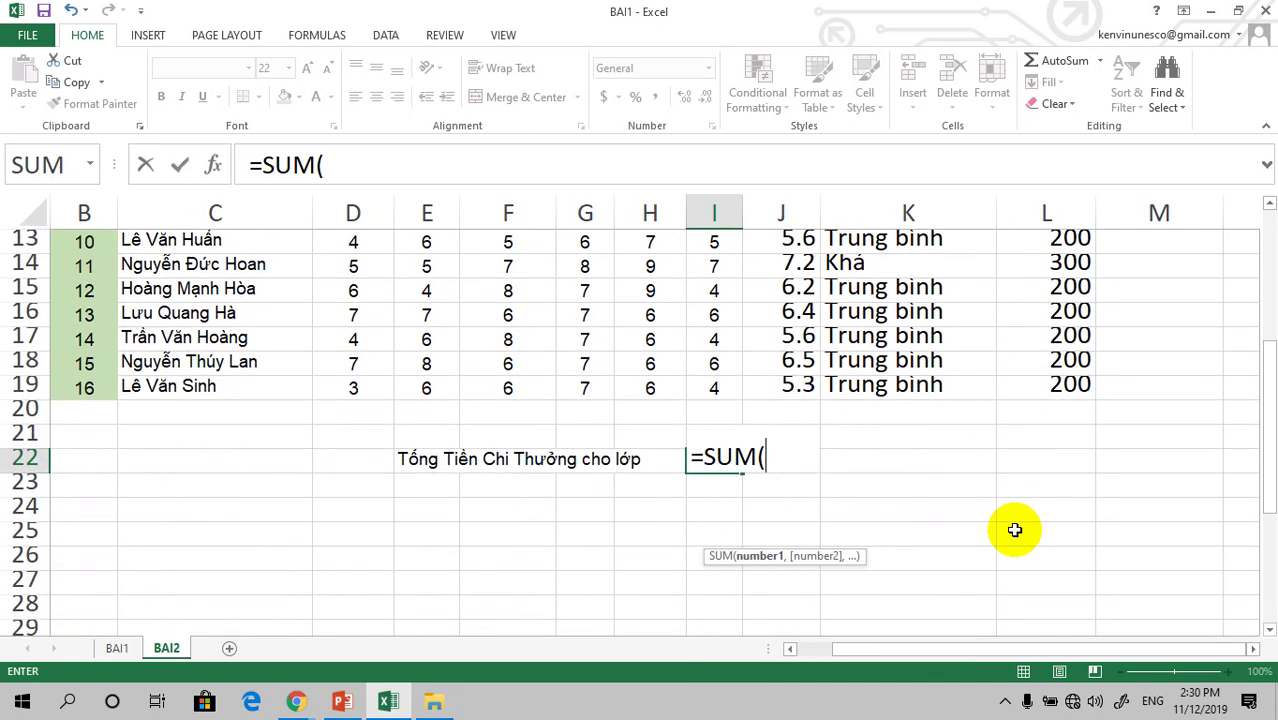
text(l)
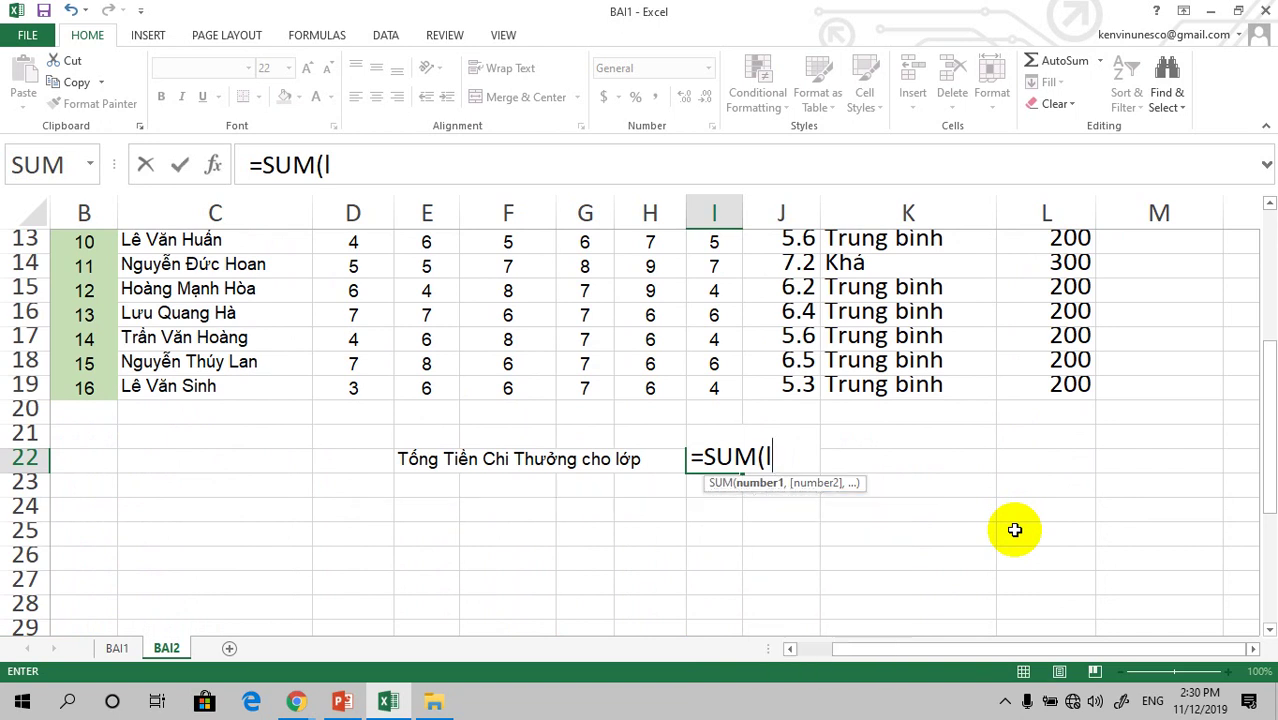
text(4:)
text(L)
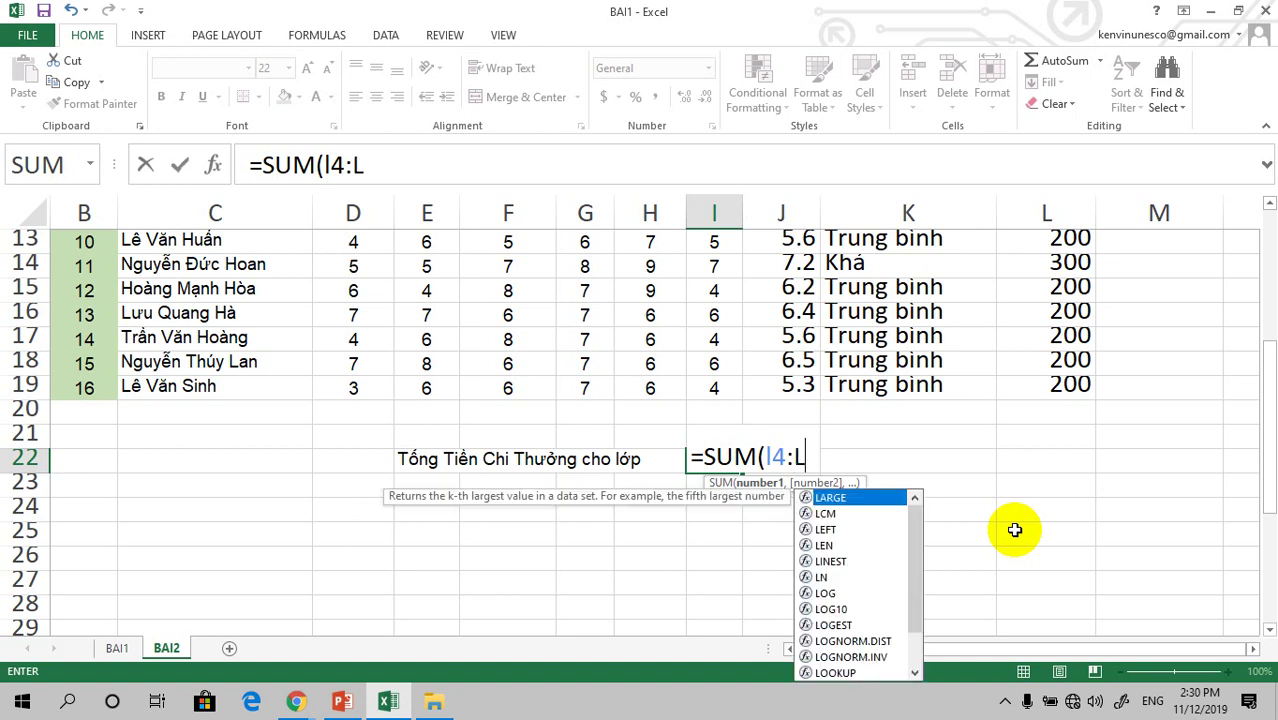
text(19)
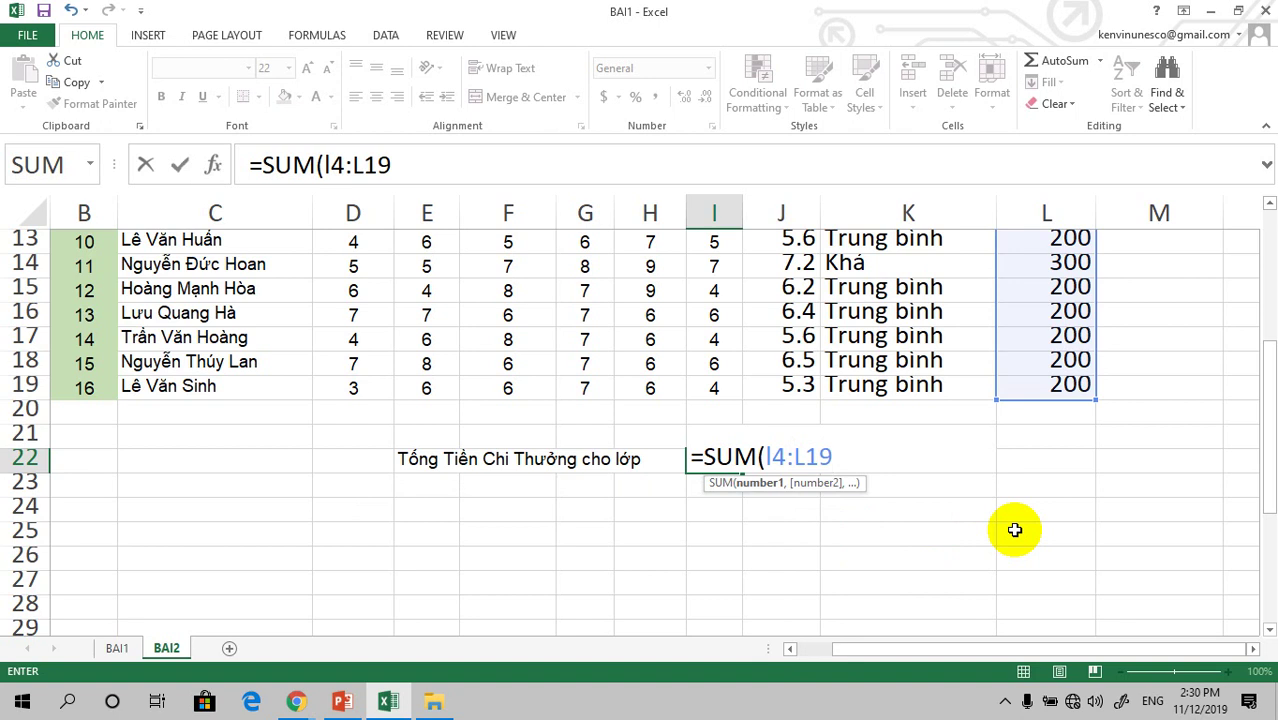
text())
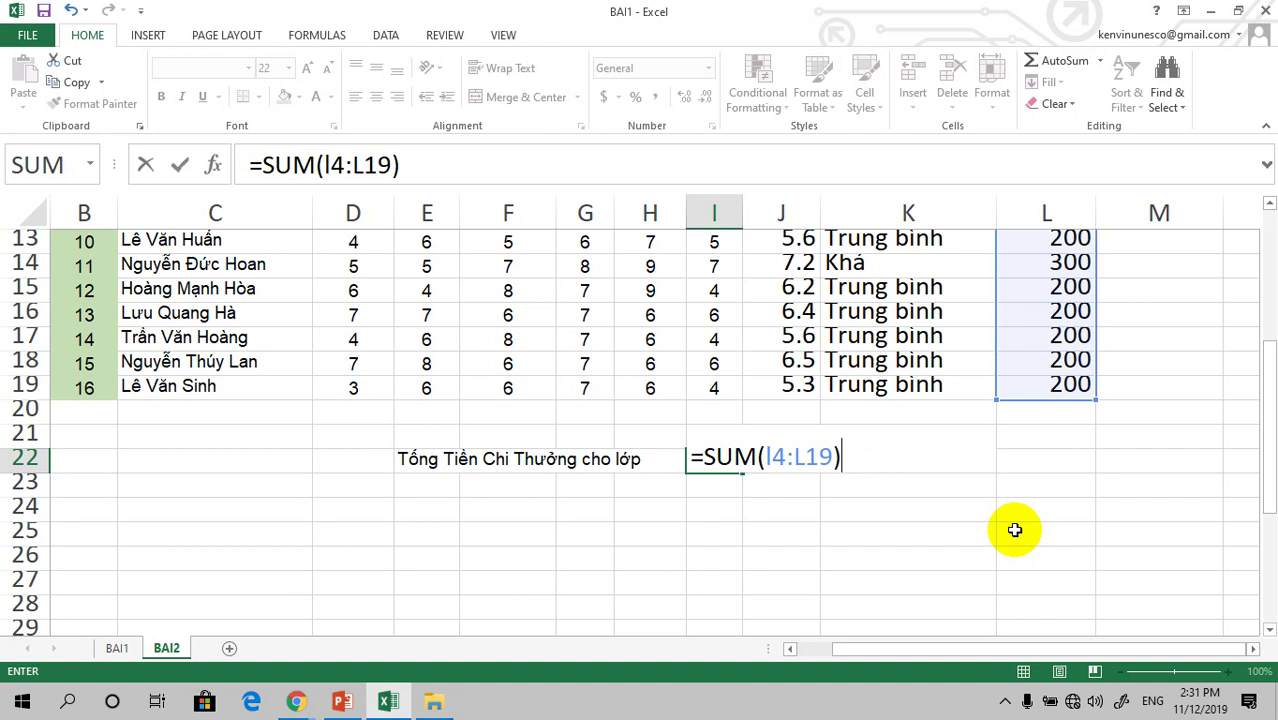
key(Return)
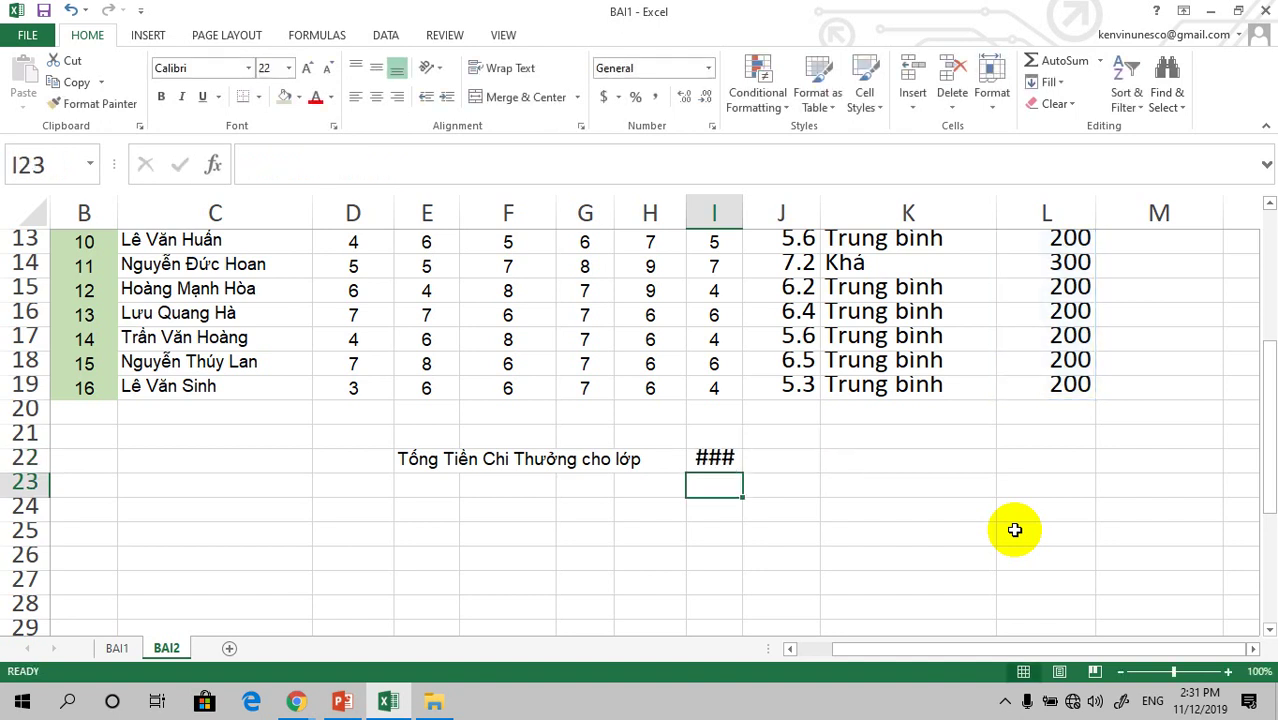
click(712, 458)
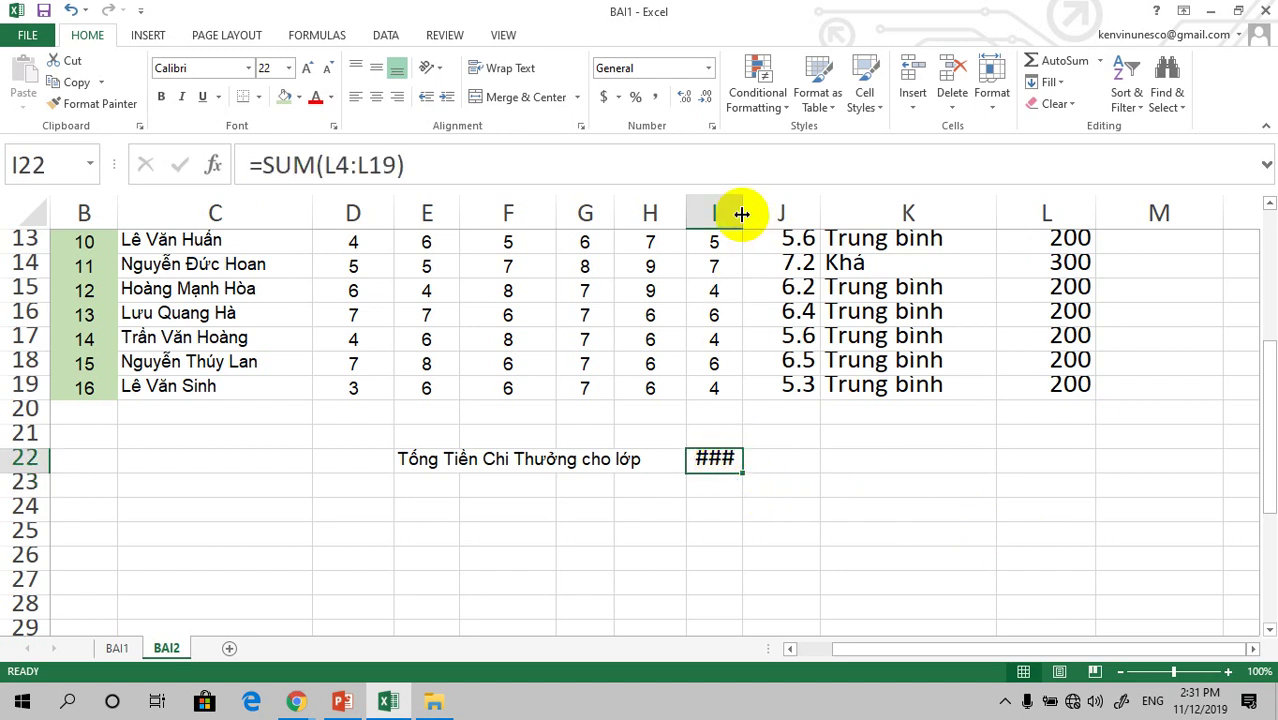
drag(742, 213, 808, 213)
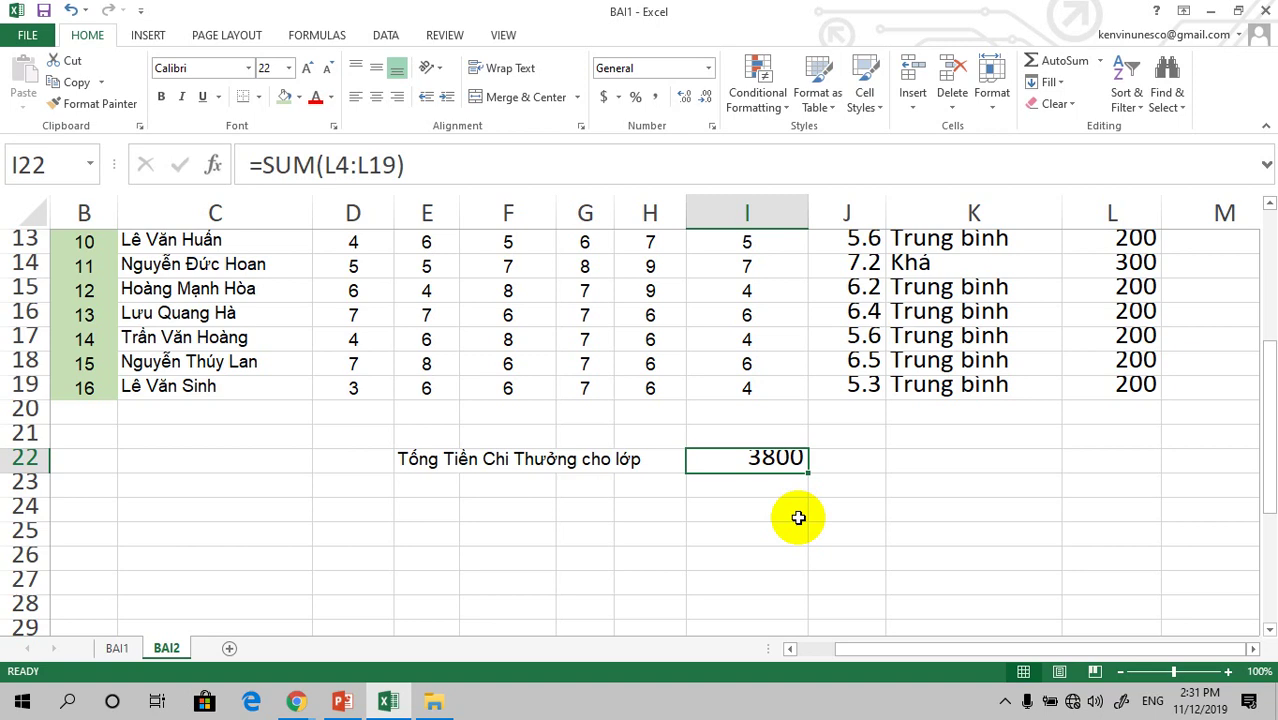
scroll(798, 517, up, 3)
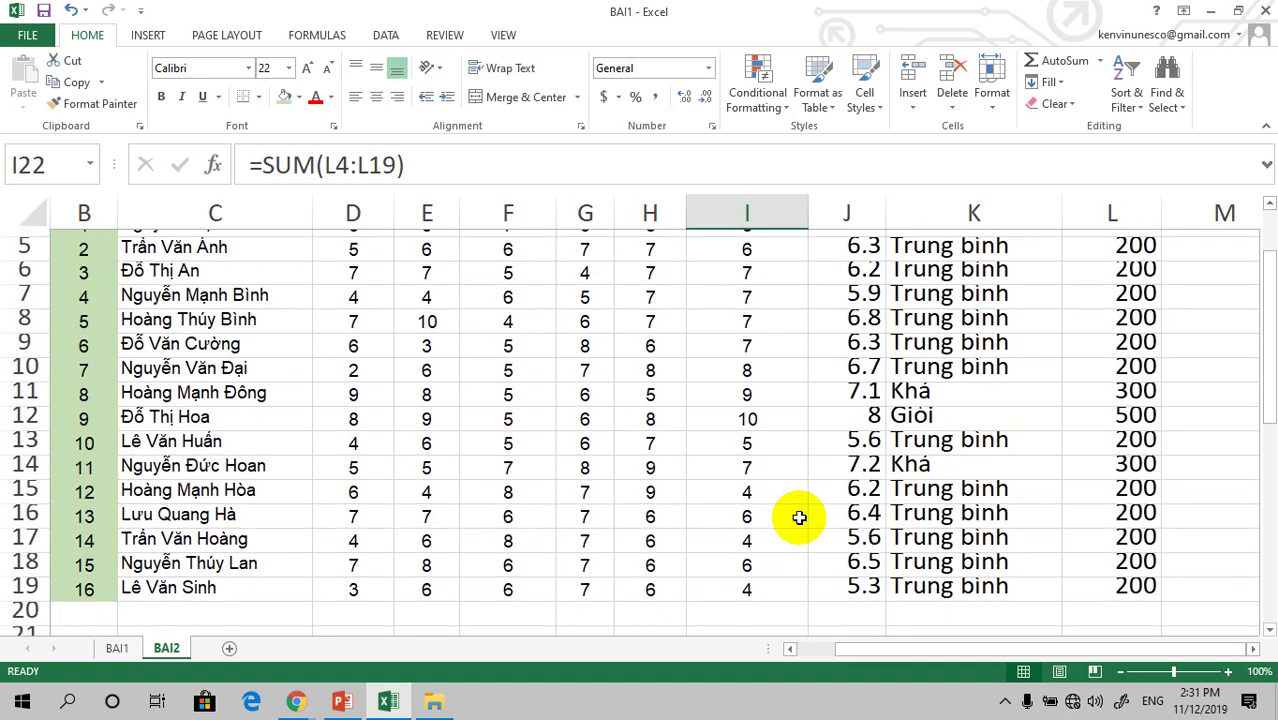
scroll(805, 512, down, 3)
scroll(900, 470, up, 2)
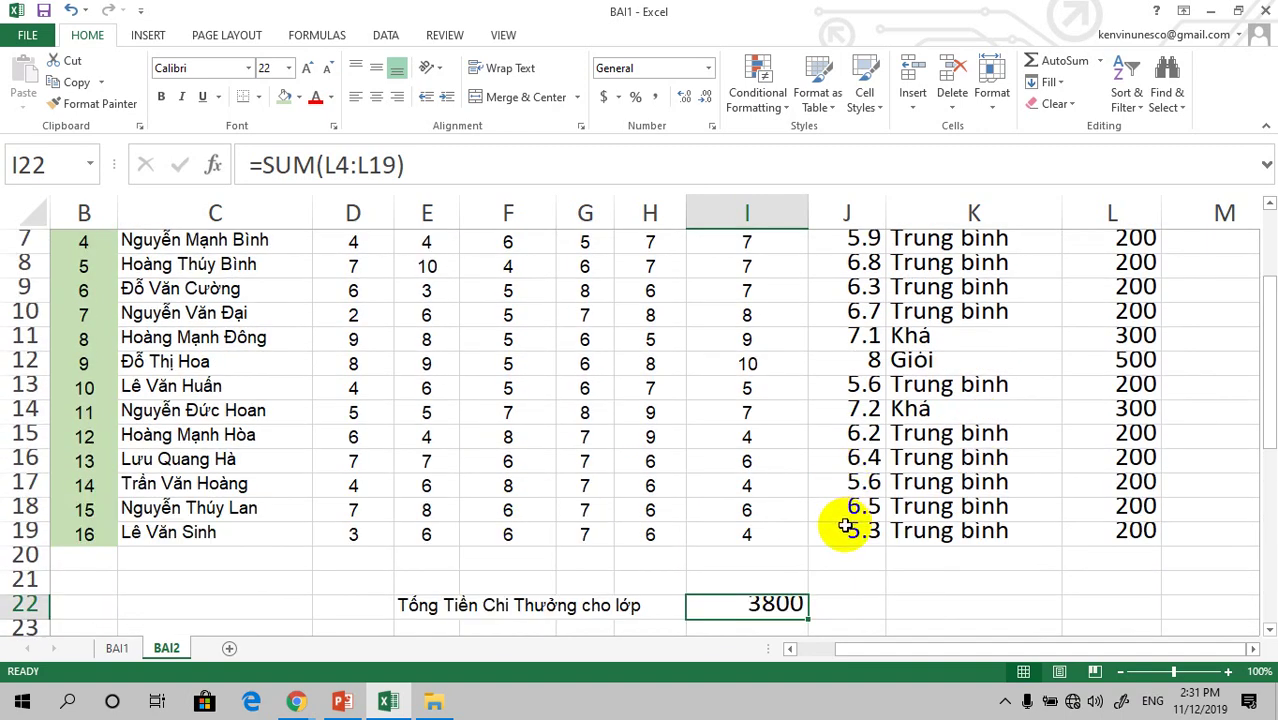
scroll(845, 525, down, 1)
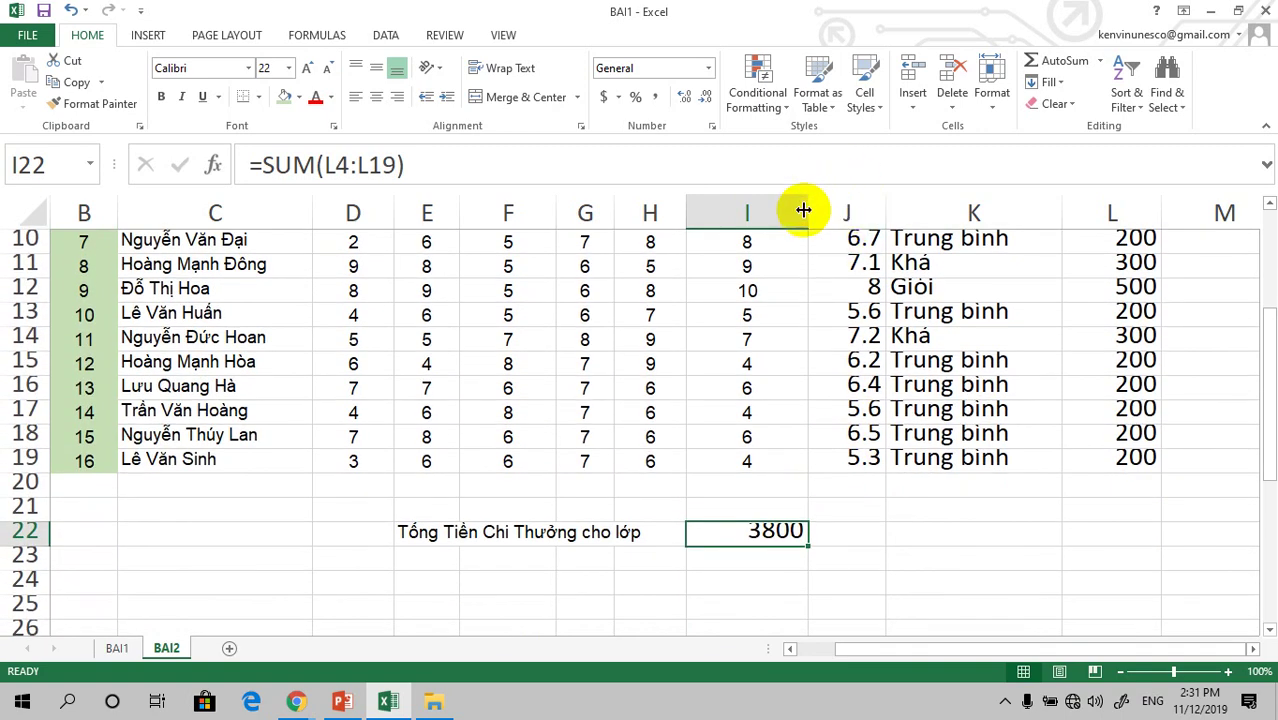
drag(805, 210, 772, 212)
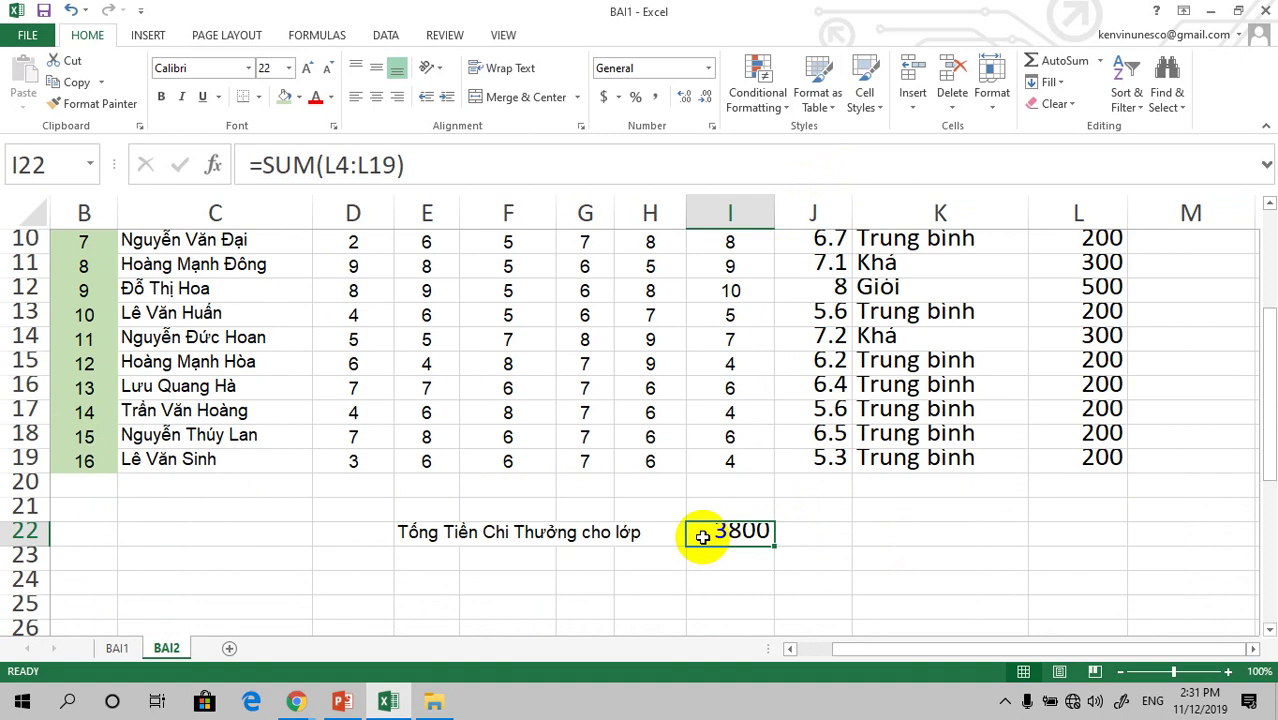
scroll(1000, 366, up, 3)
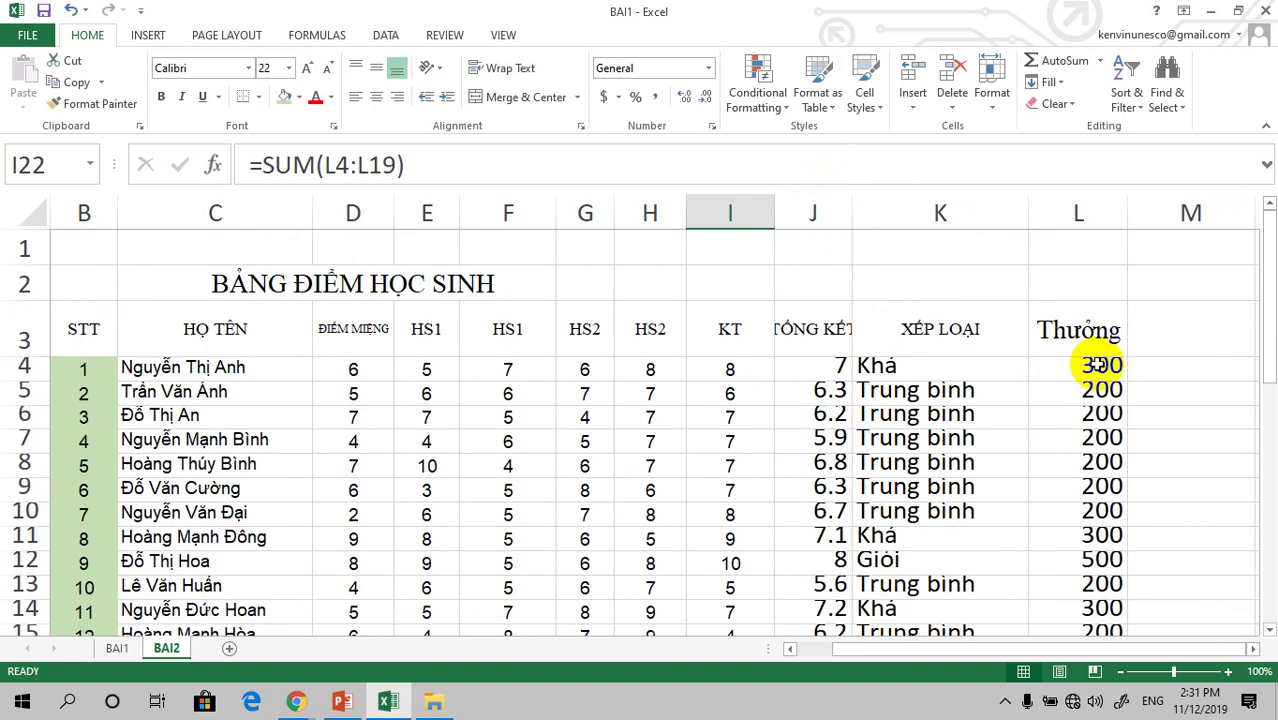
scroll(1090, 420, down, 4)
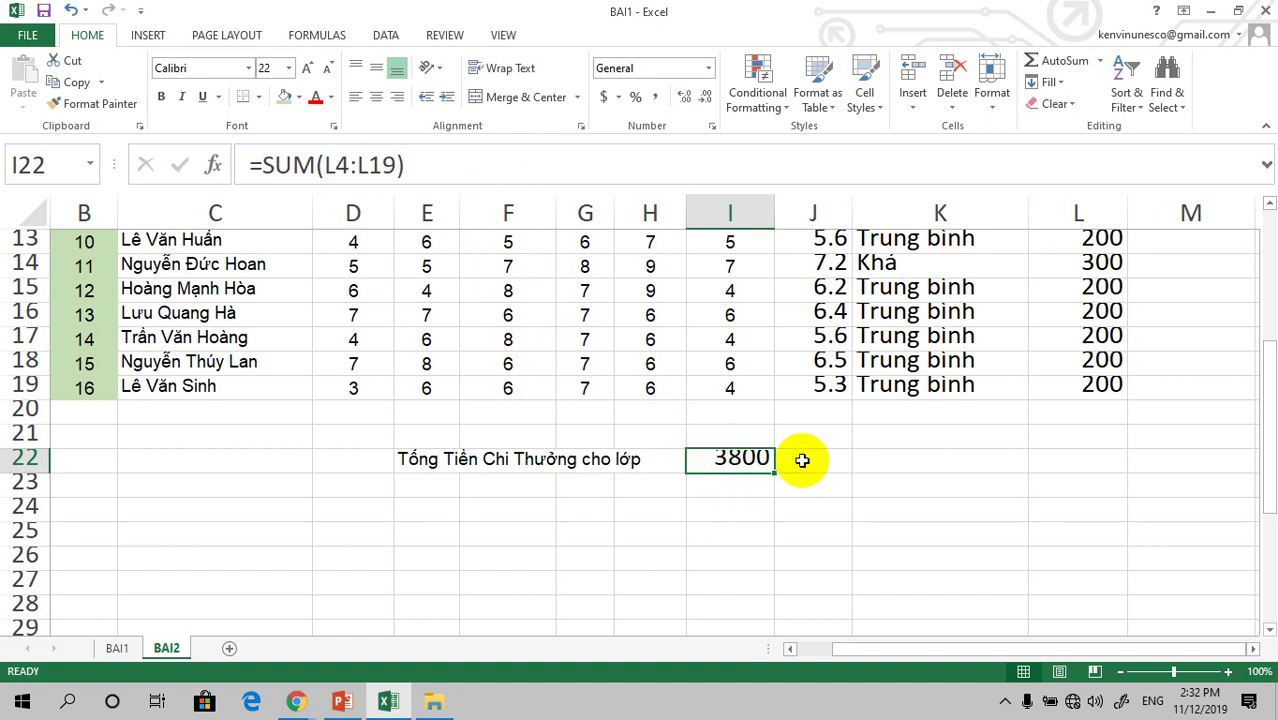
Enter 'Tiền chi thưởng trung bình mỗi bạn la:' in E23, rejecting the AutoComplete suggestion.
click(437, 487)
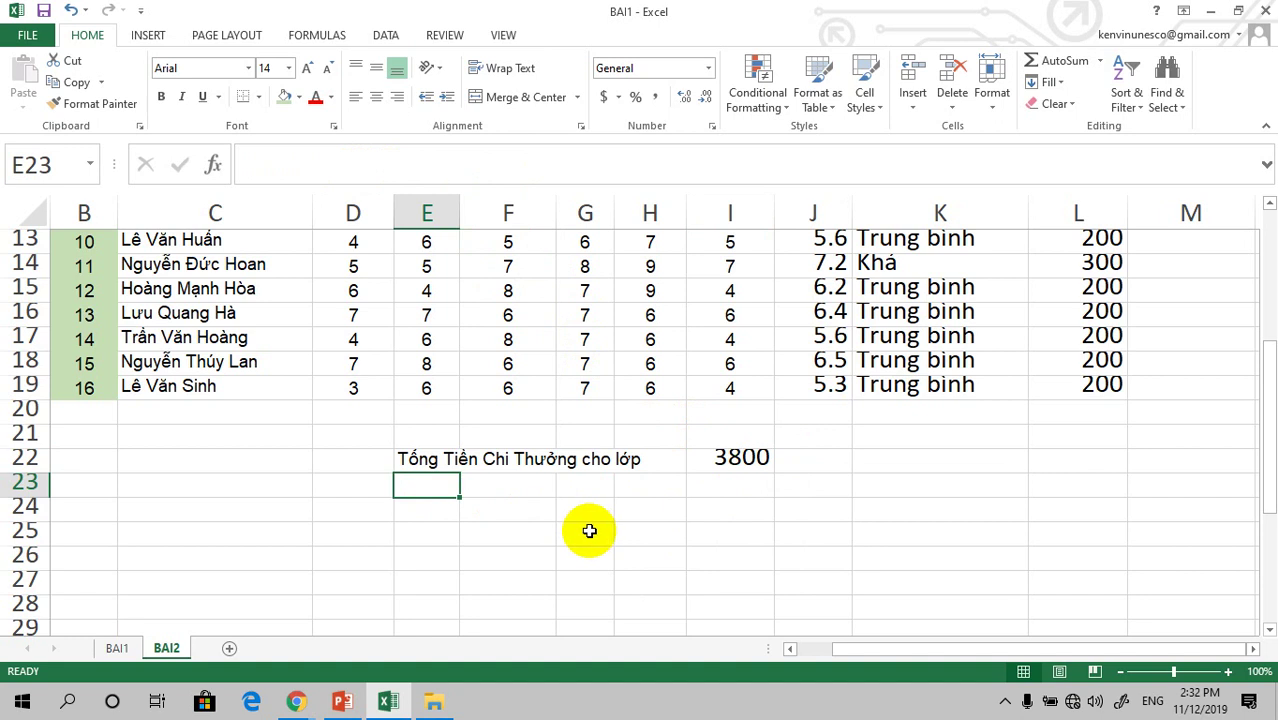
text(T)
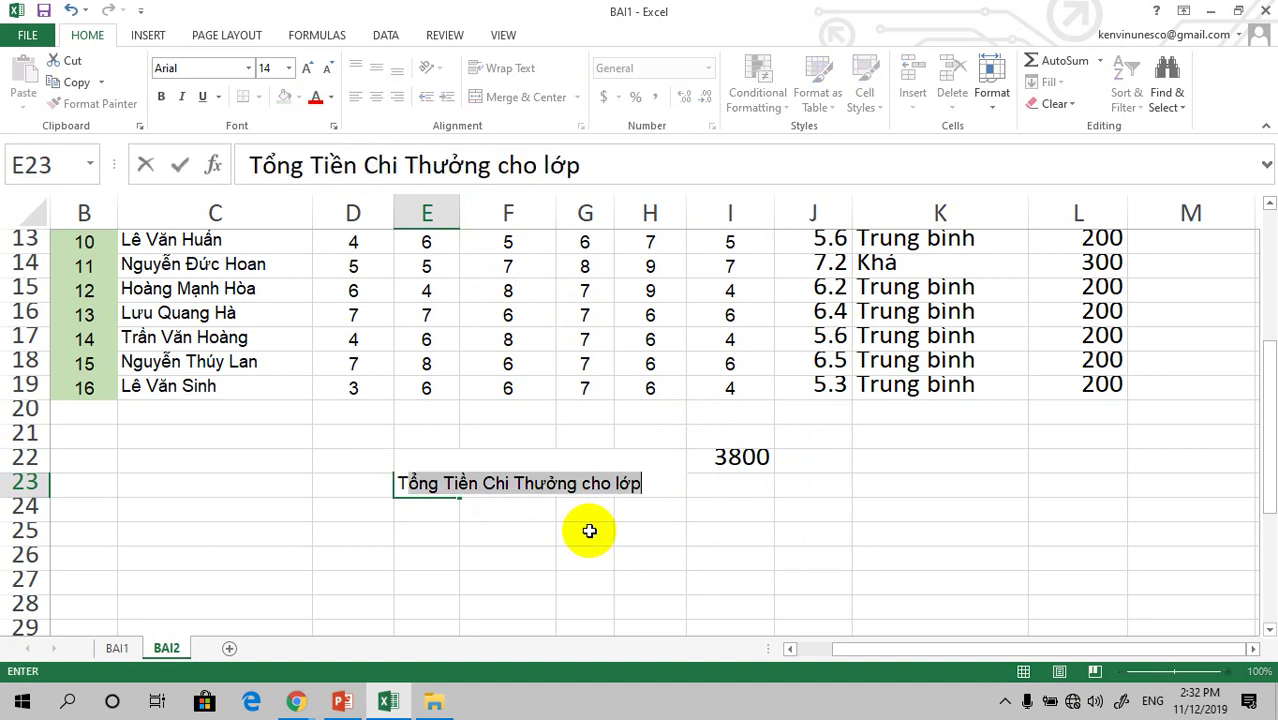
key(Delete)
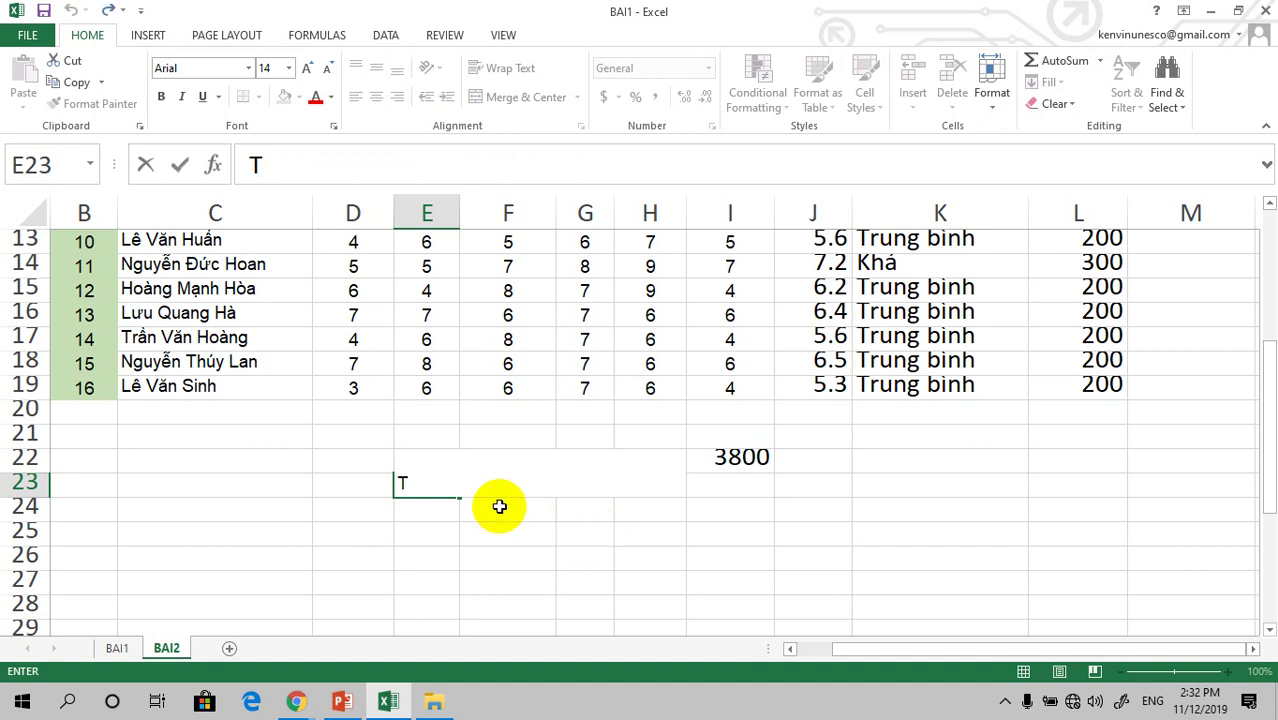
text(iền )
text(ch)
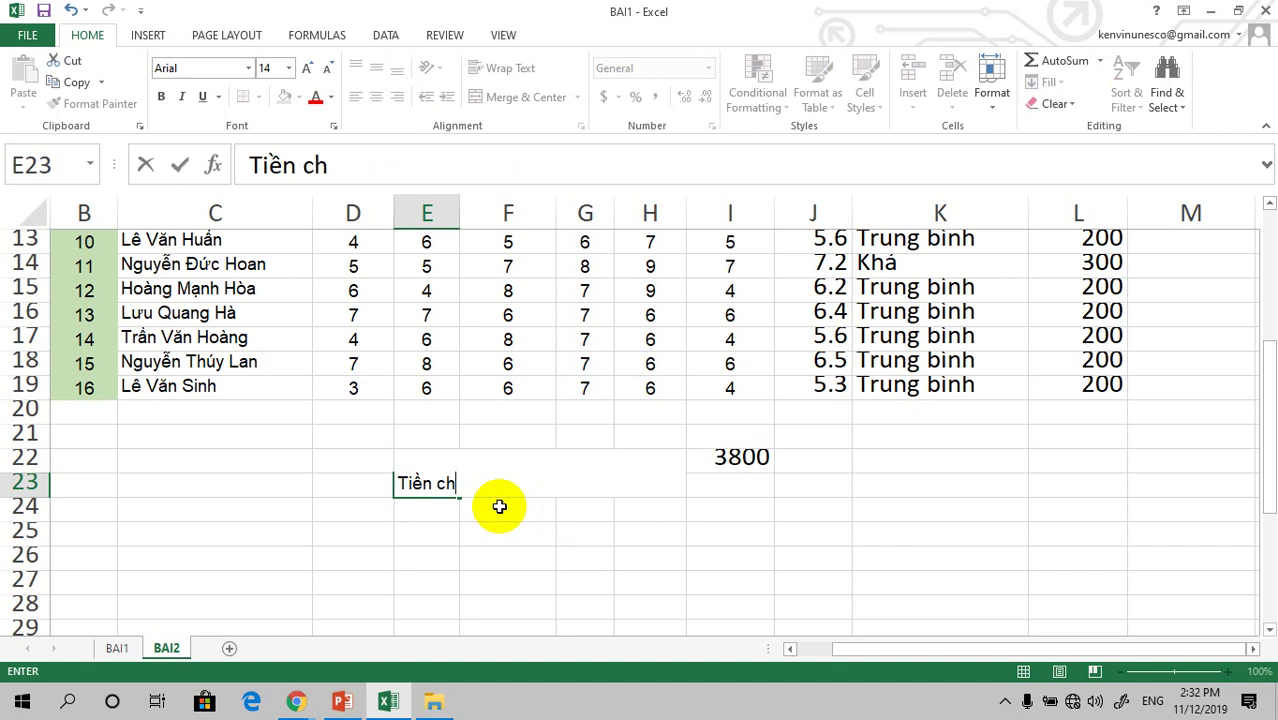
text(i thư)
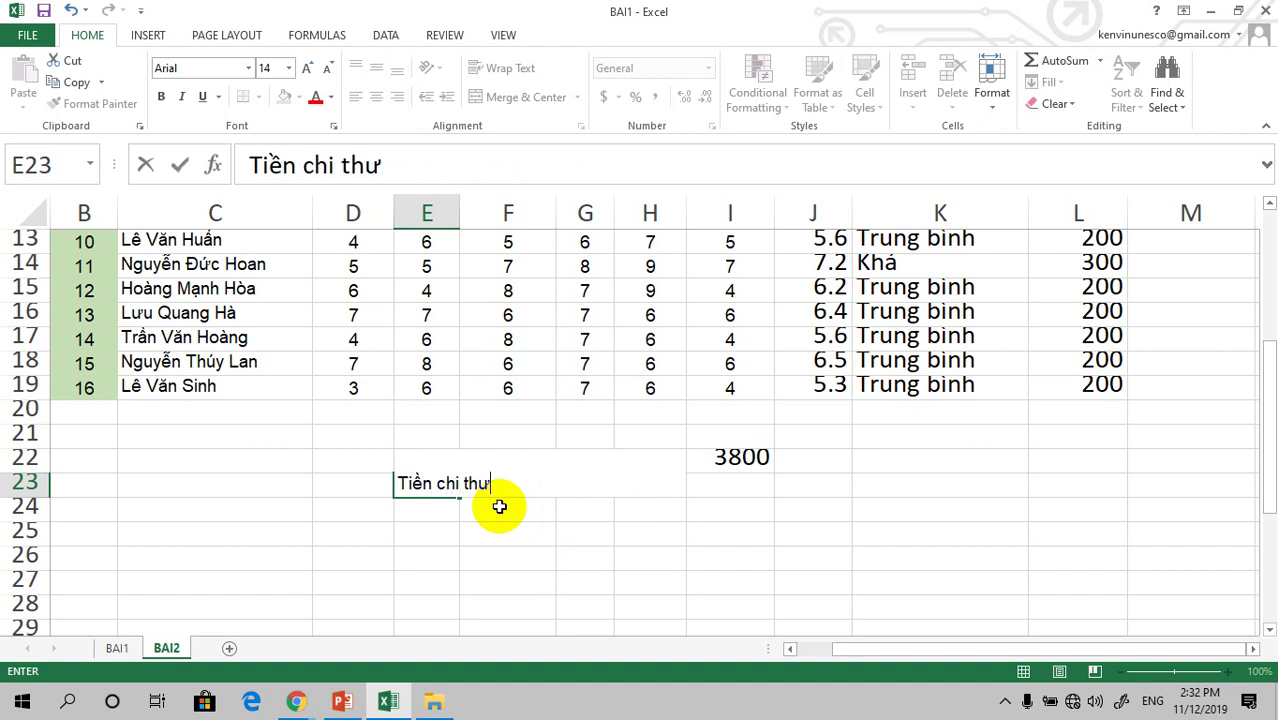
text(ơngr t)
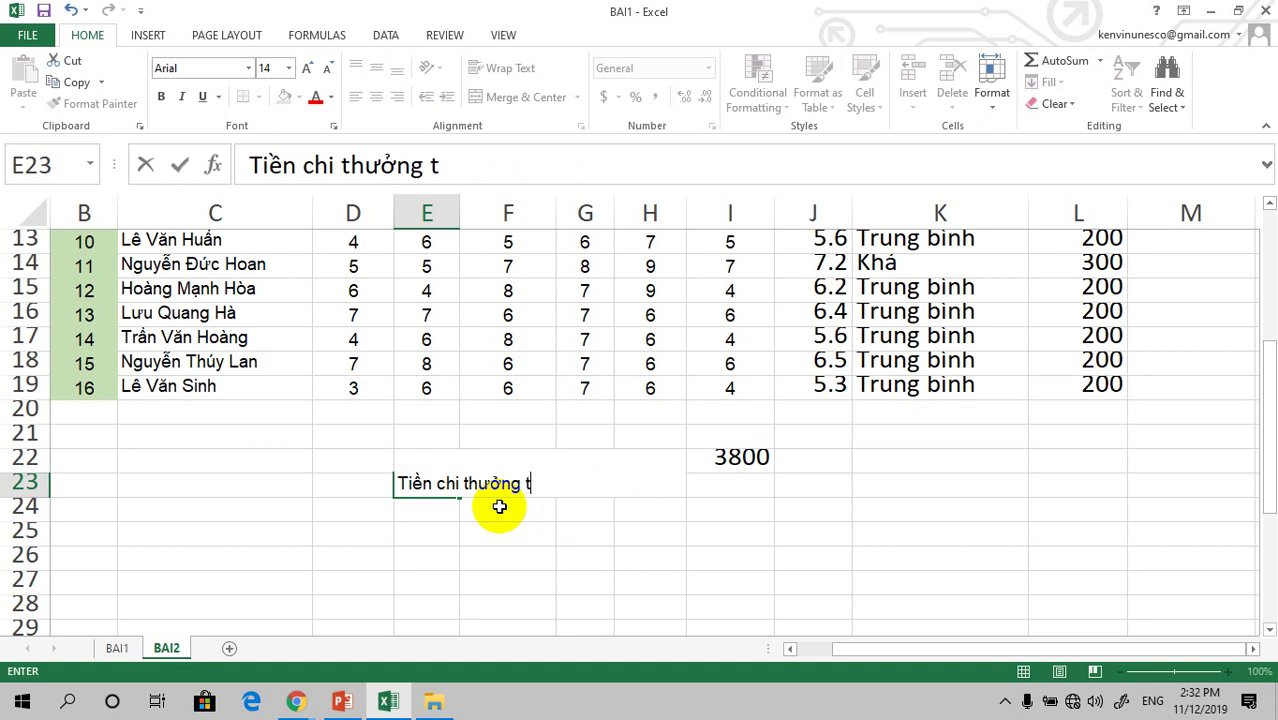
text(rung b)
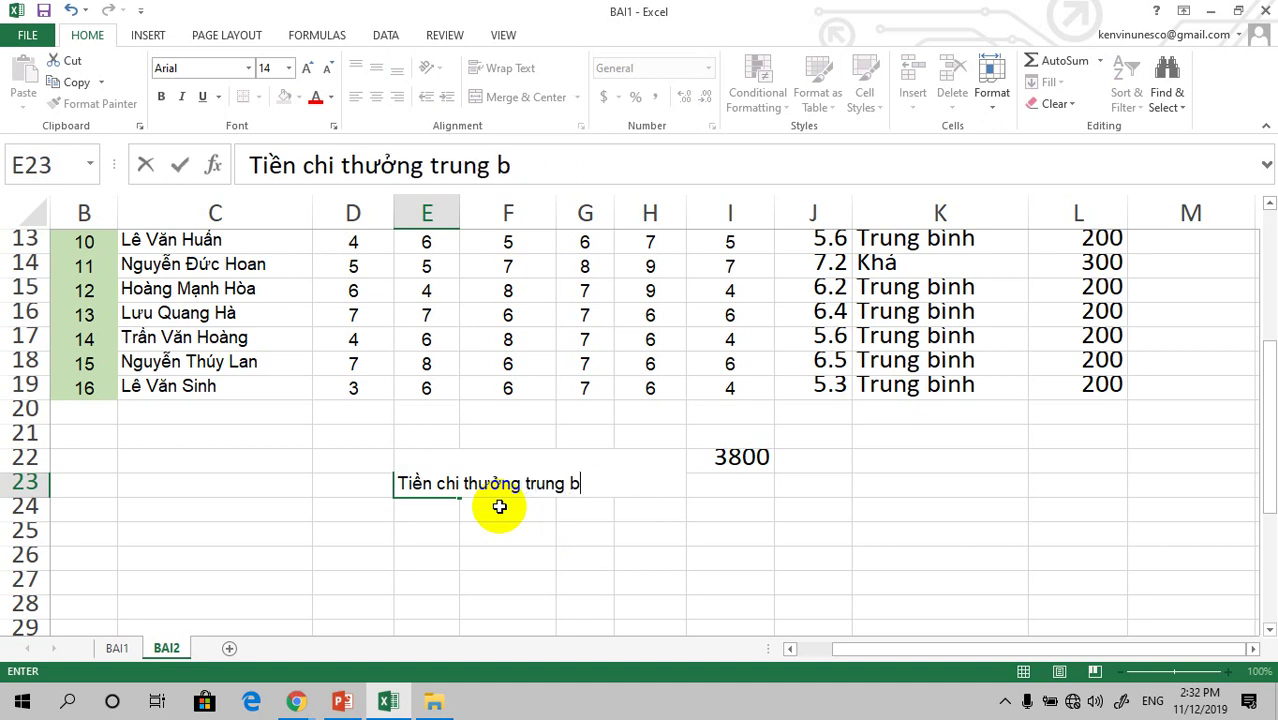
text(ình mỗi)
text(nh)
text( môi ba)
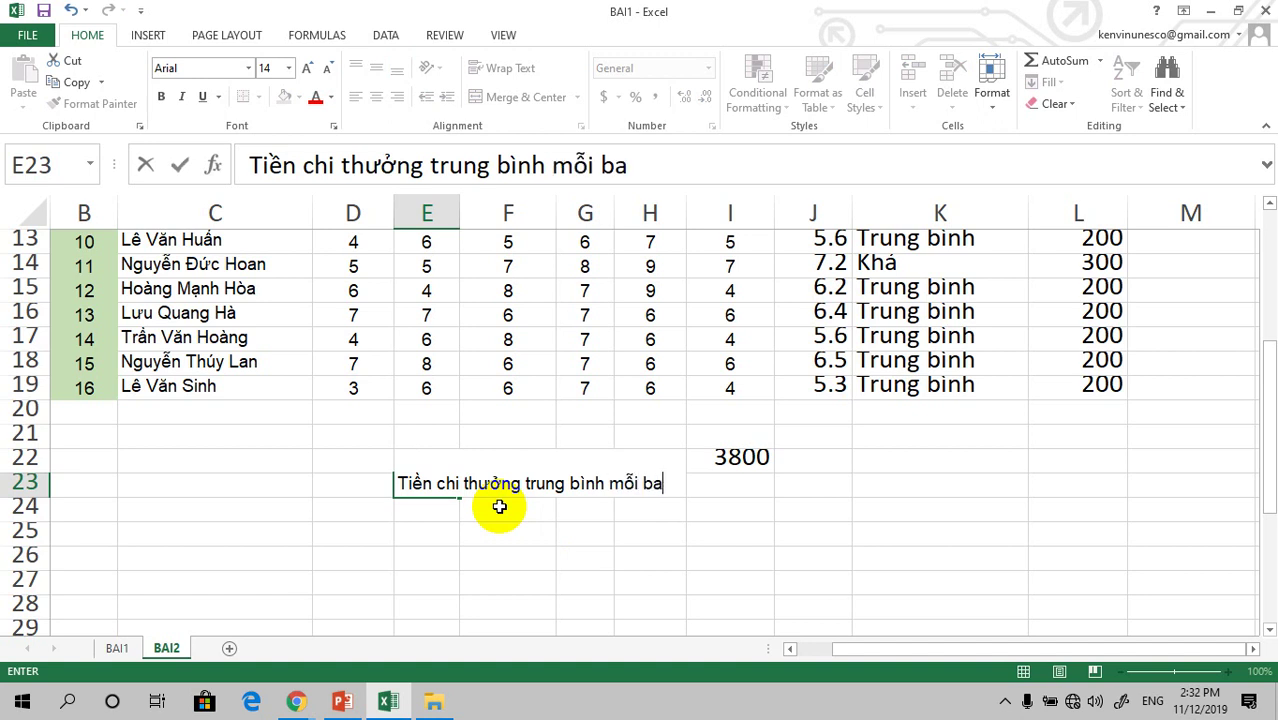
text(n la)
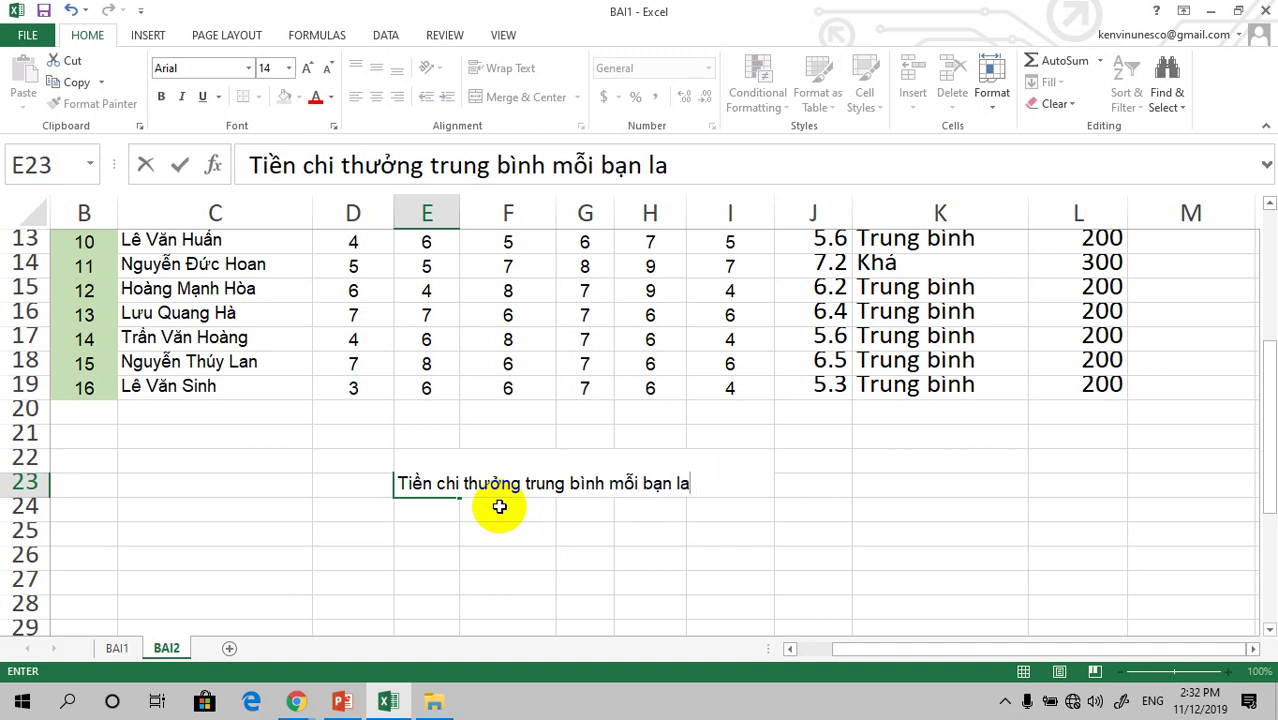
text(:)
click(542, 510)
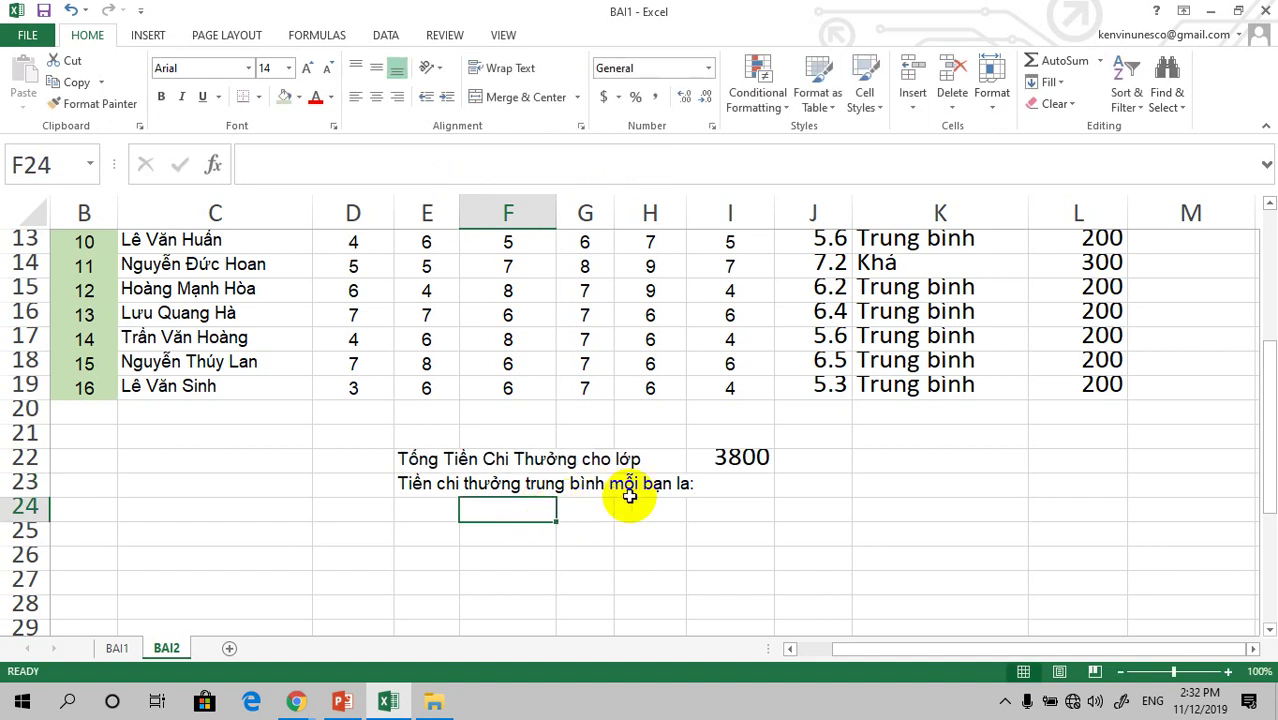
click(745, 486)
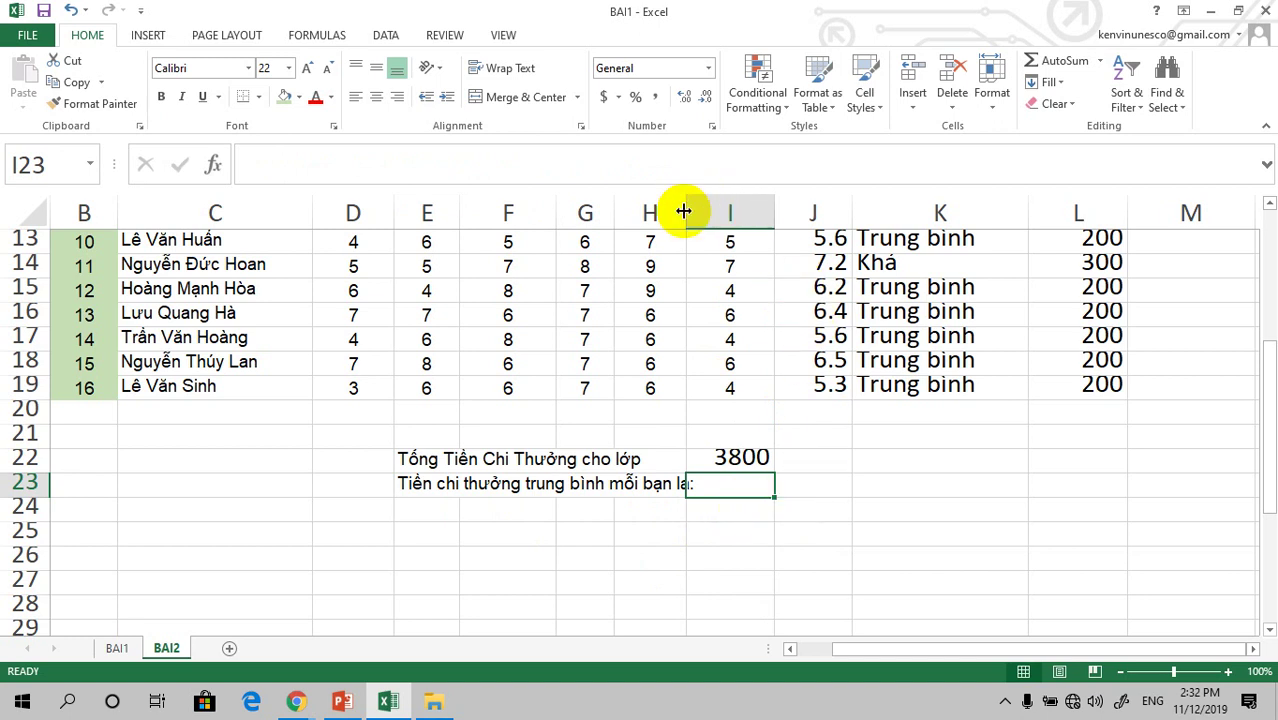
Widen column H, enter =AVERAGE(L4:L19) in I23 showing 237.5, and widen column I.
drag(686, 213, 716, 213)
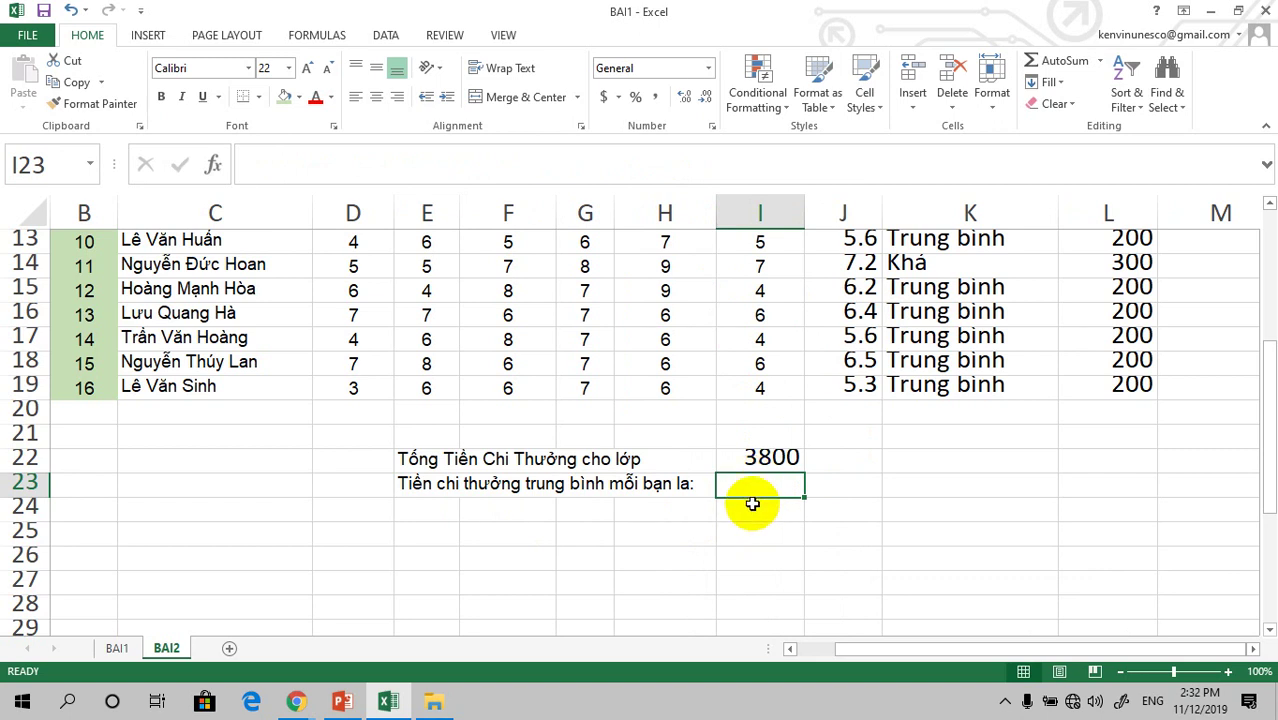
text(=)
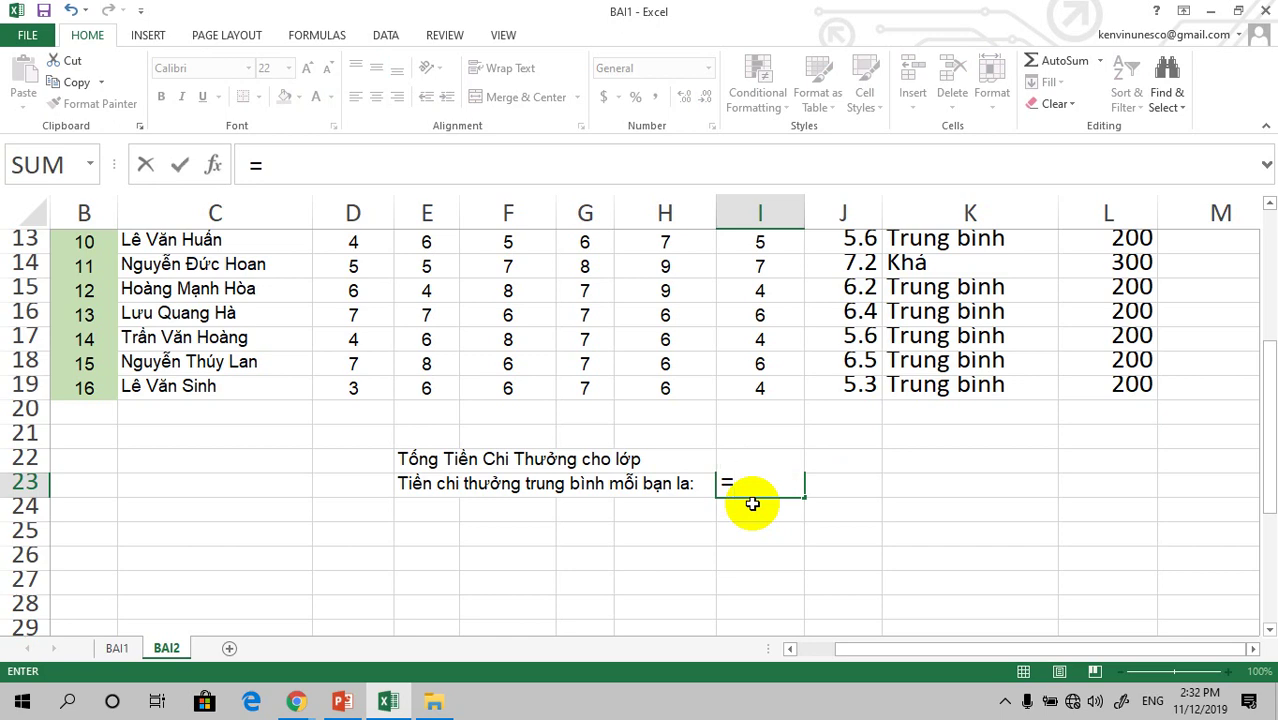
scroll(1004, 337, up, 3)
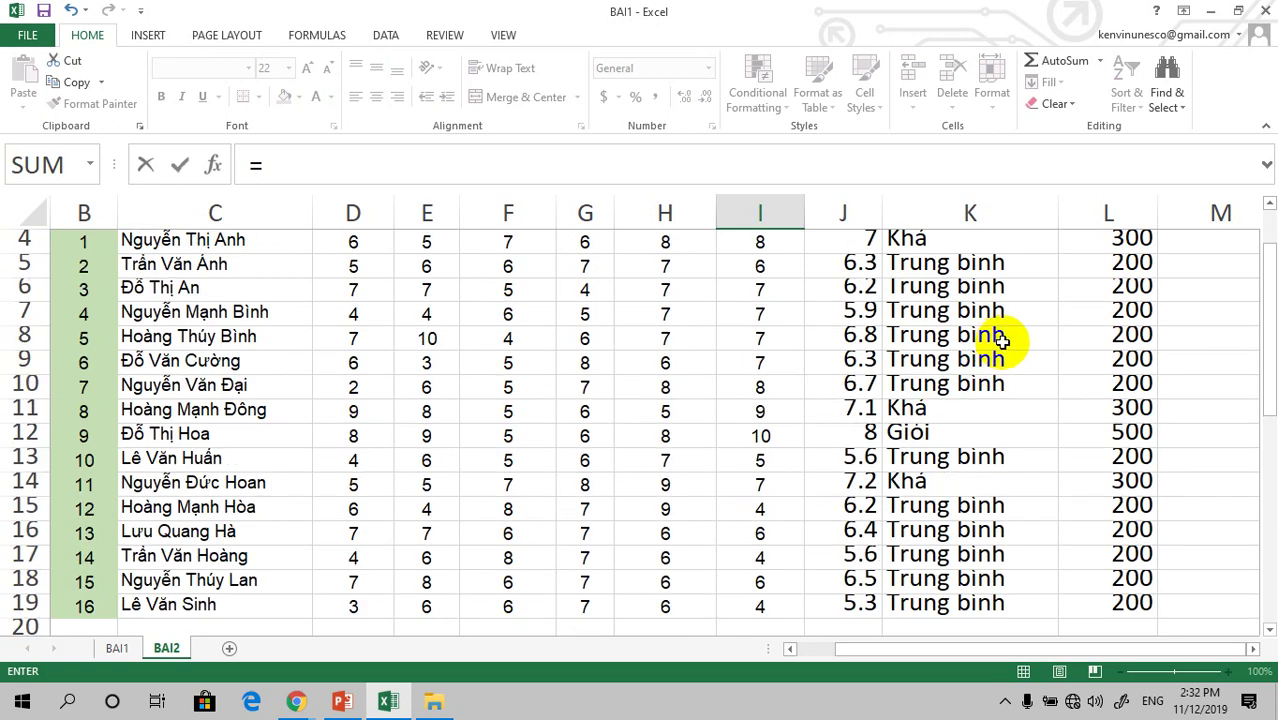
scroll(1073, 360, up, 1)
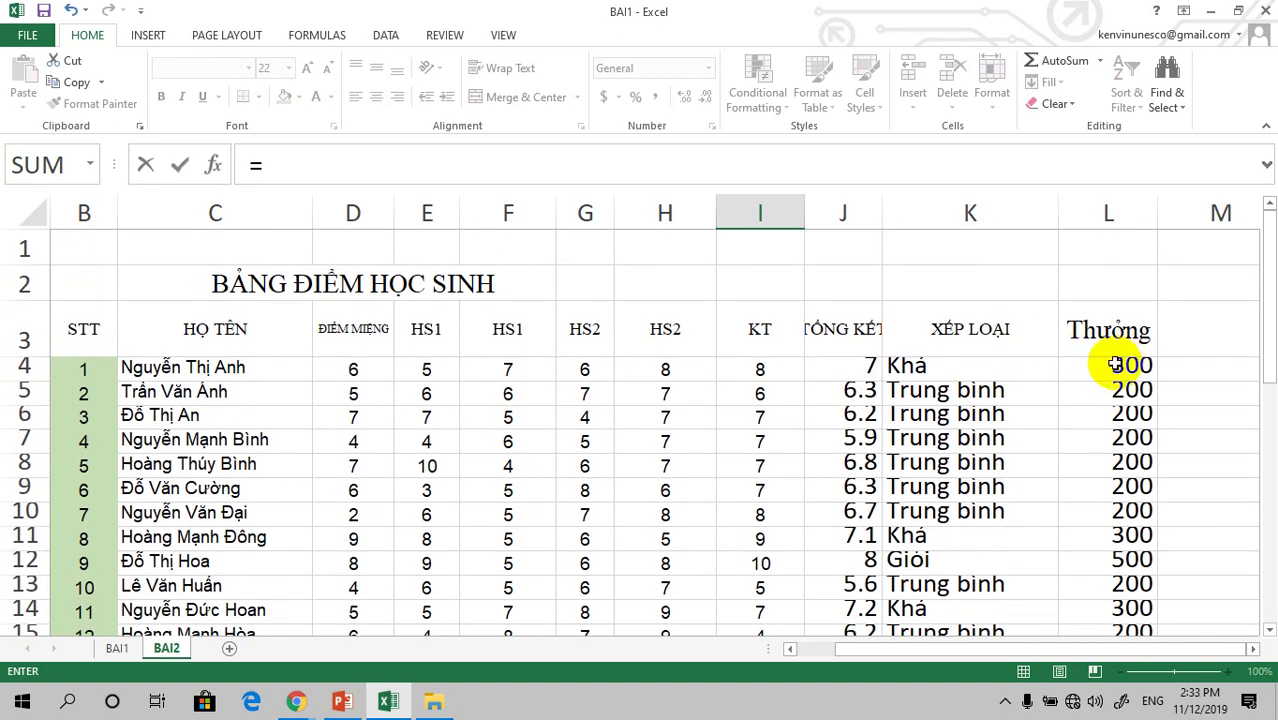
scroll(1116, 365, down, 3)
scroll(1098, 428, down, 1)
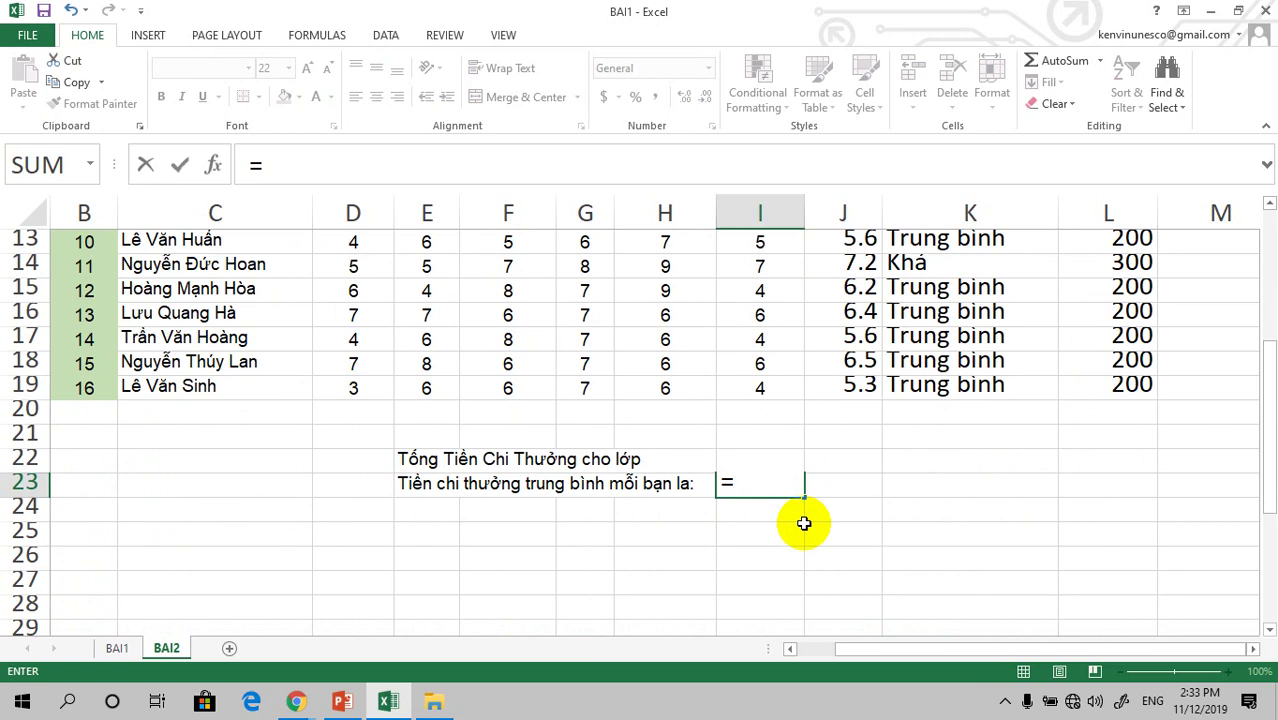
text(Av)
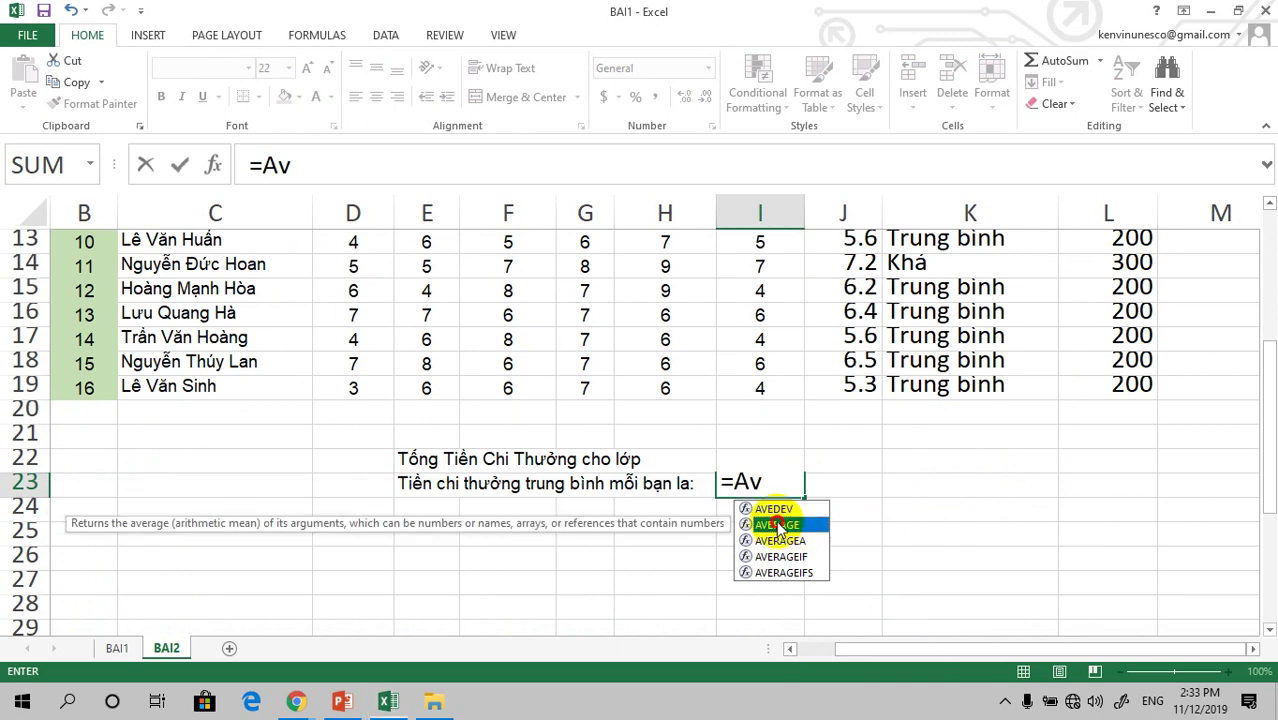
double_click(780, 525)
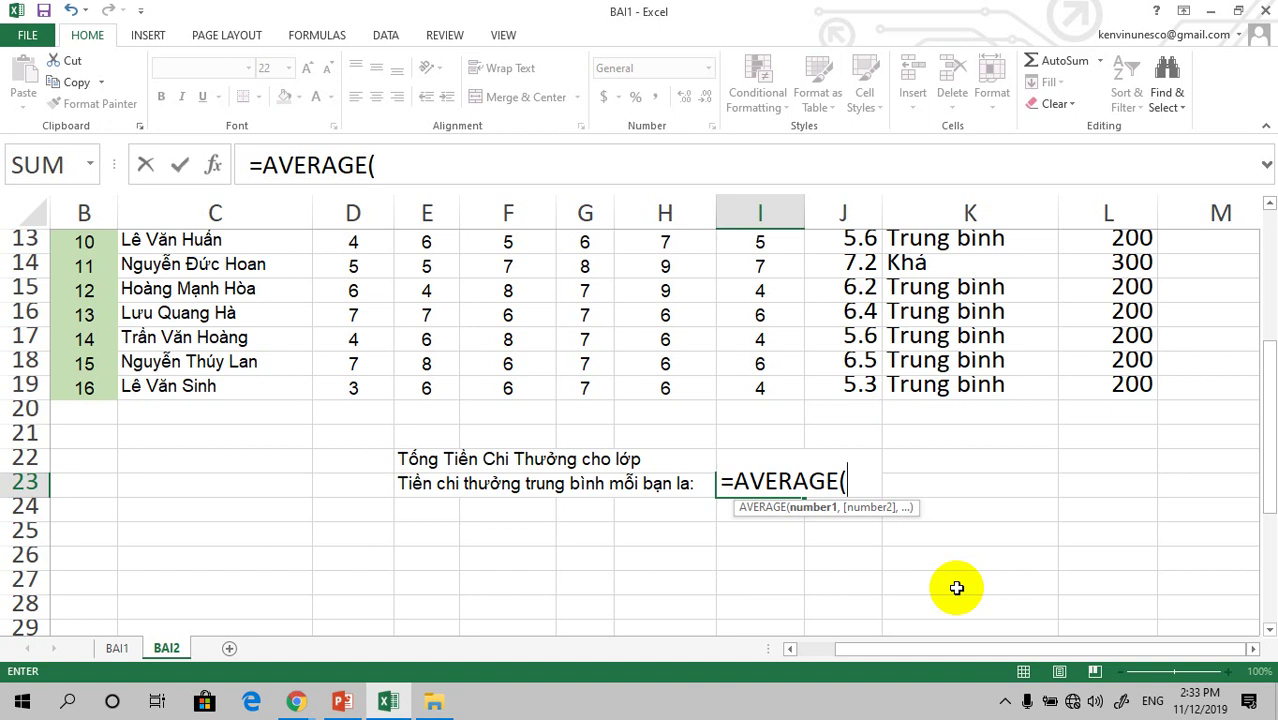
text(I)
text(4)
text(:)
text(I)
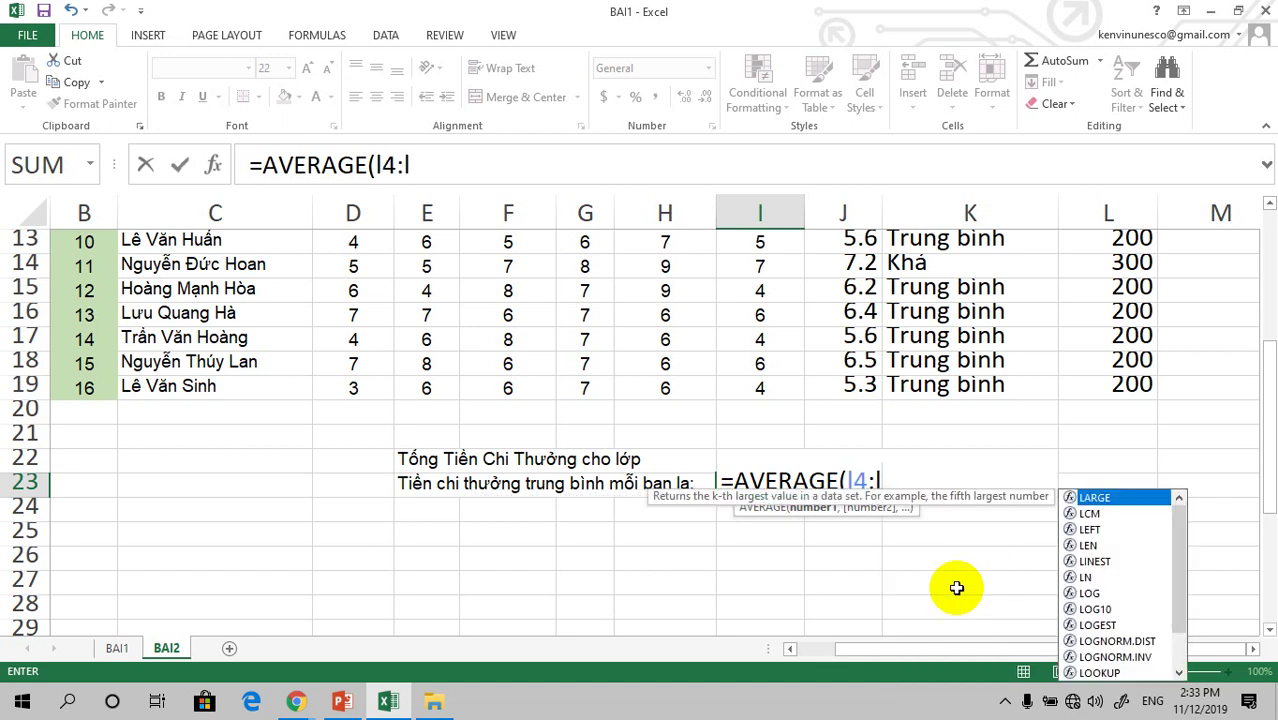
text(19)
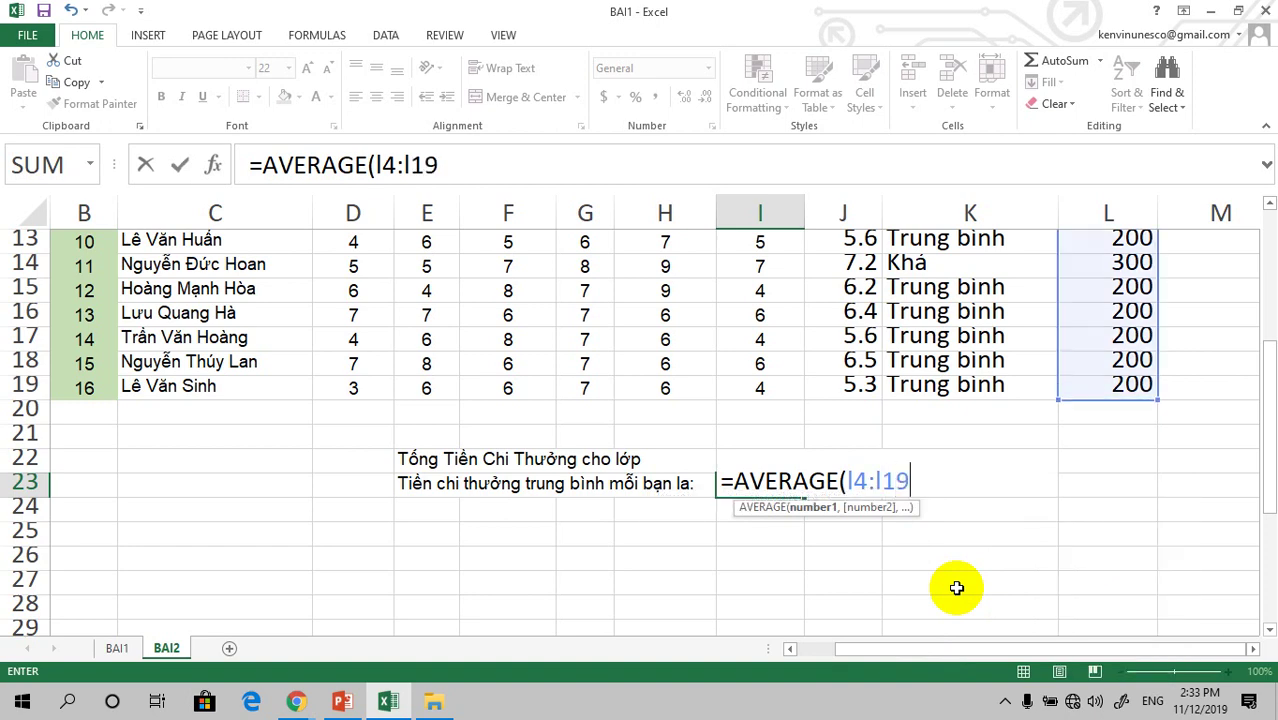
text())
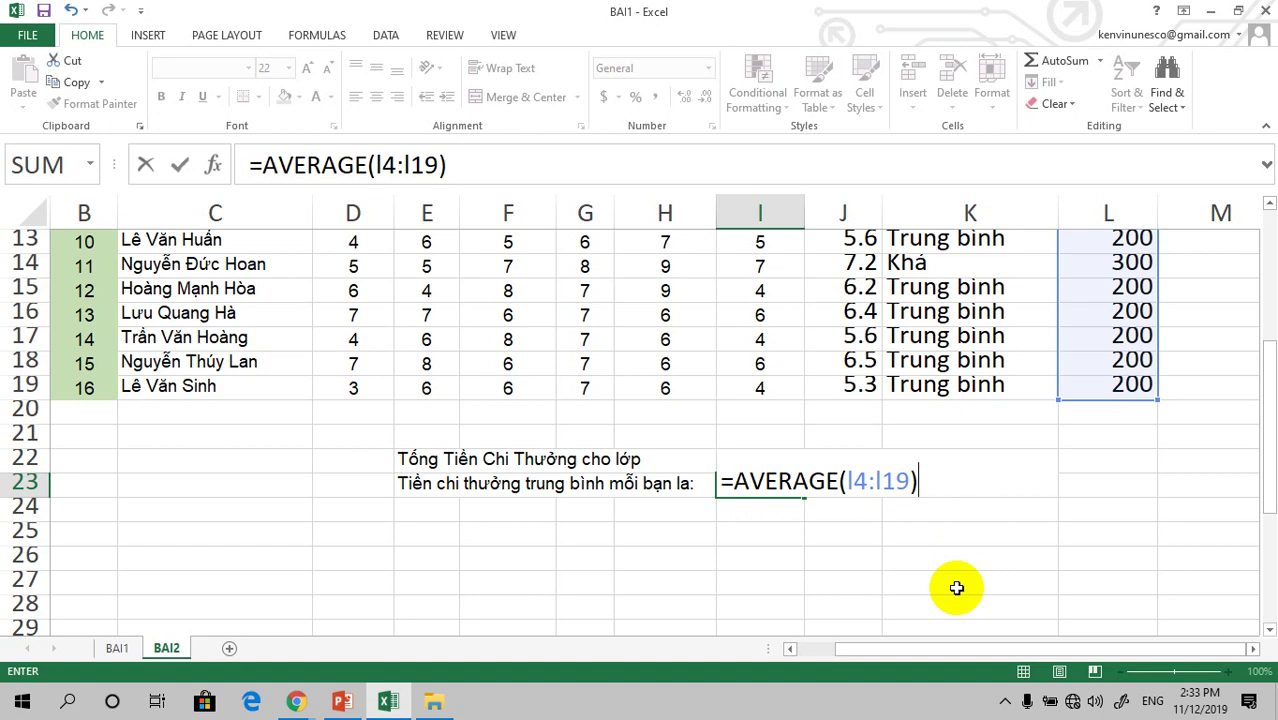
key(Return)
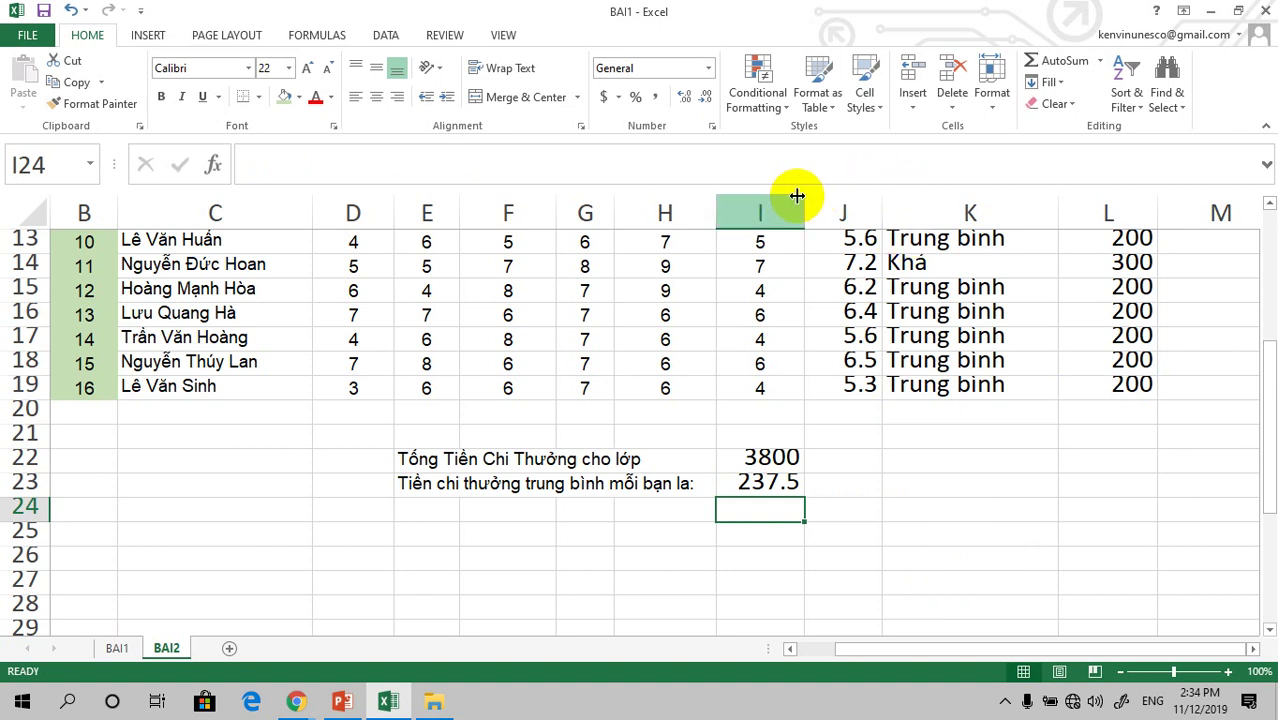
drag(805, 201, 837, 201)
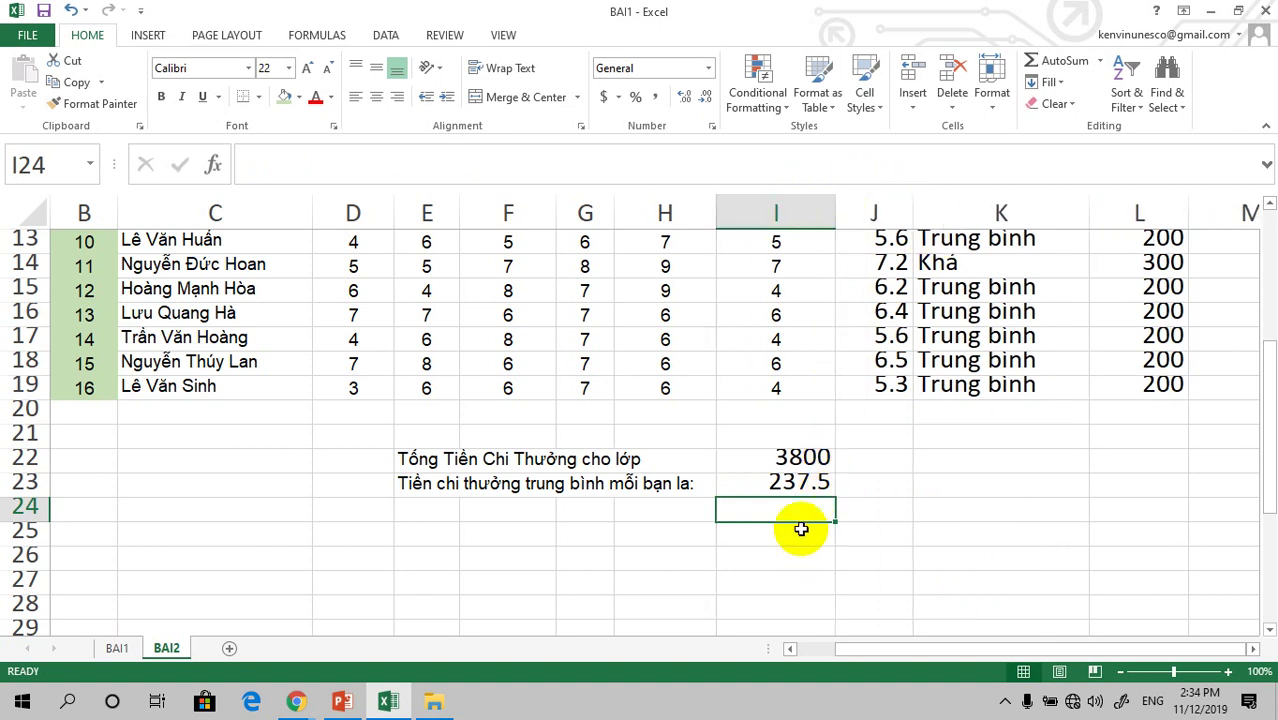
click(791, 482)
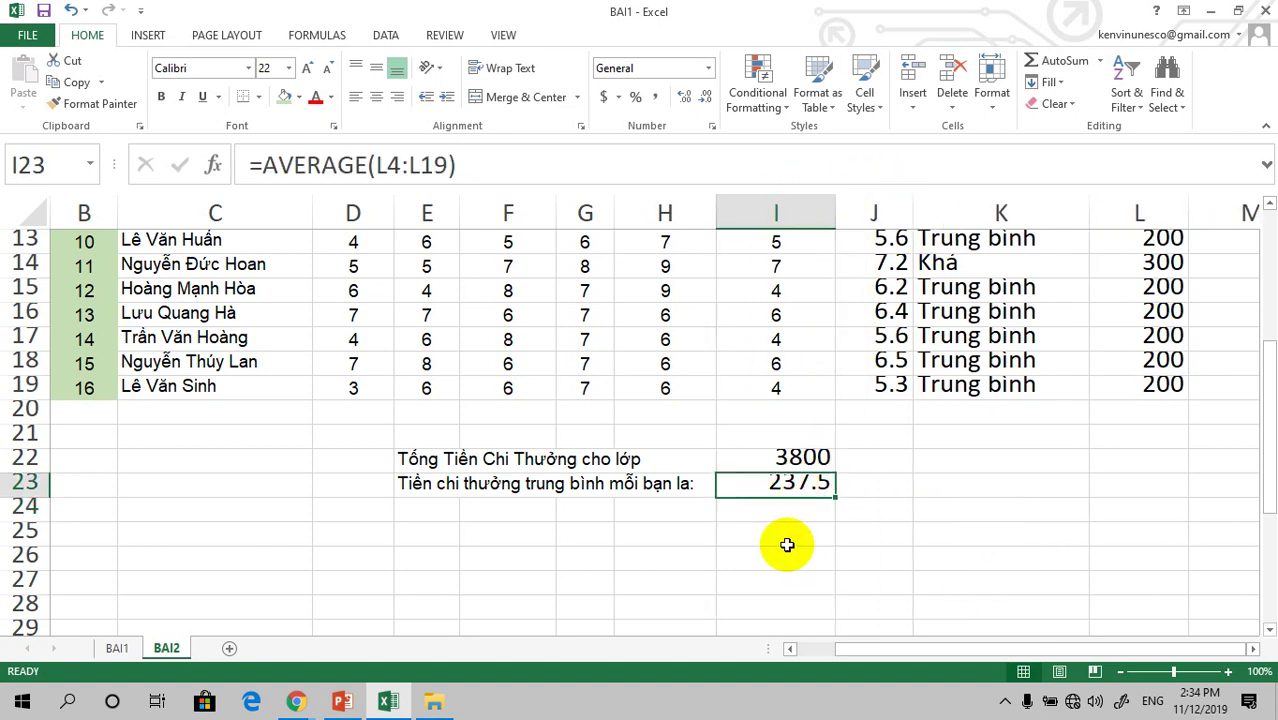
Label E24 'Tiền Thưởng Lớn nhất là:' and begin a formula in I24.
click(435, 512)
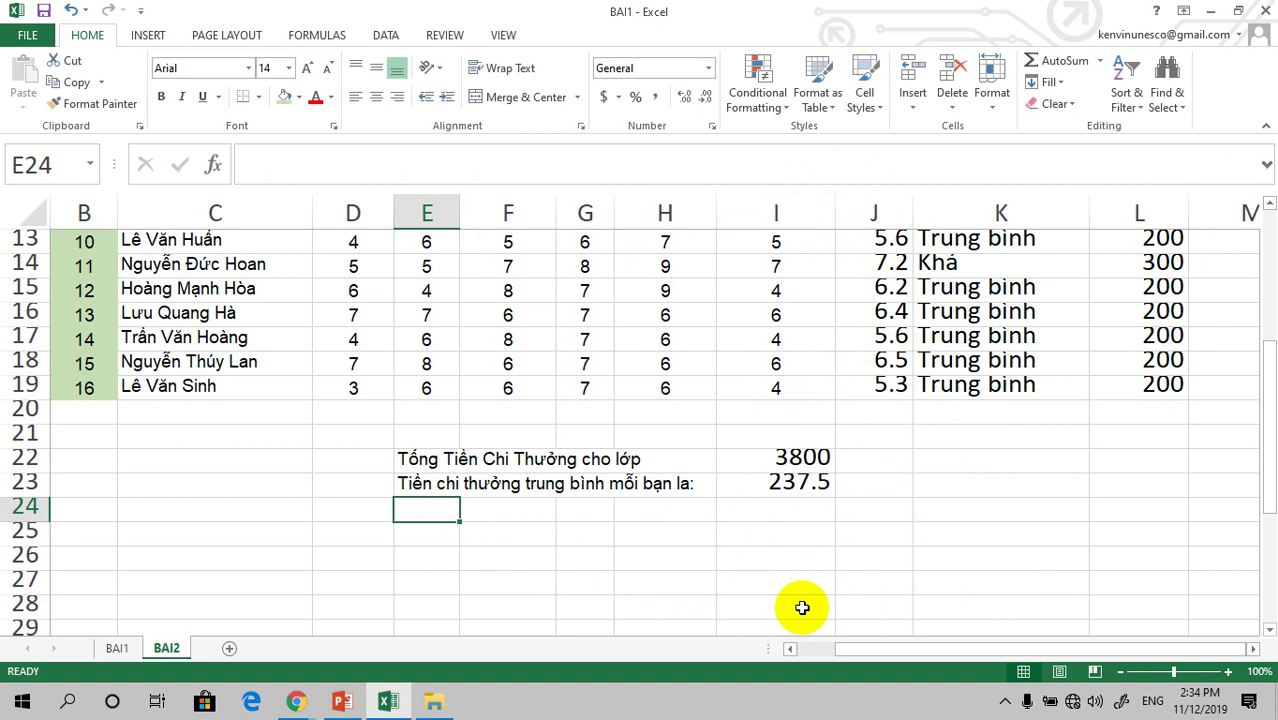
text(T)
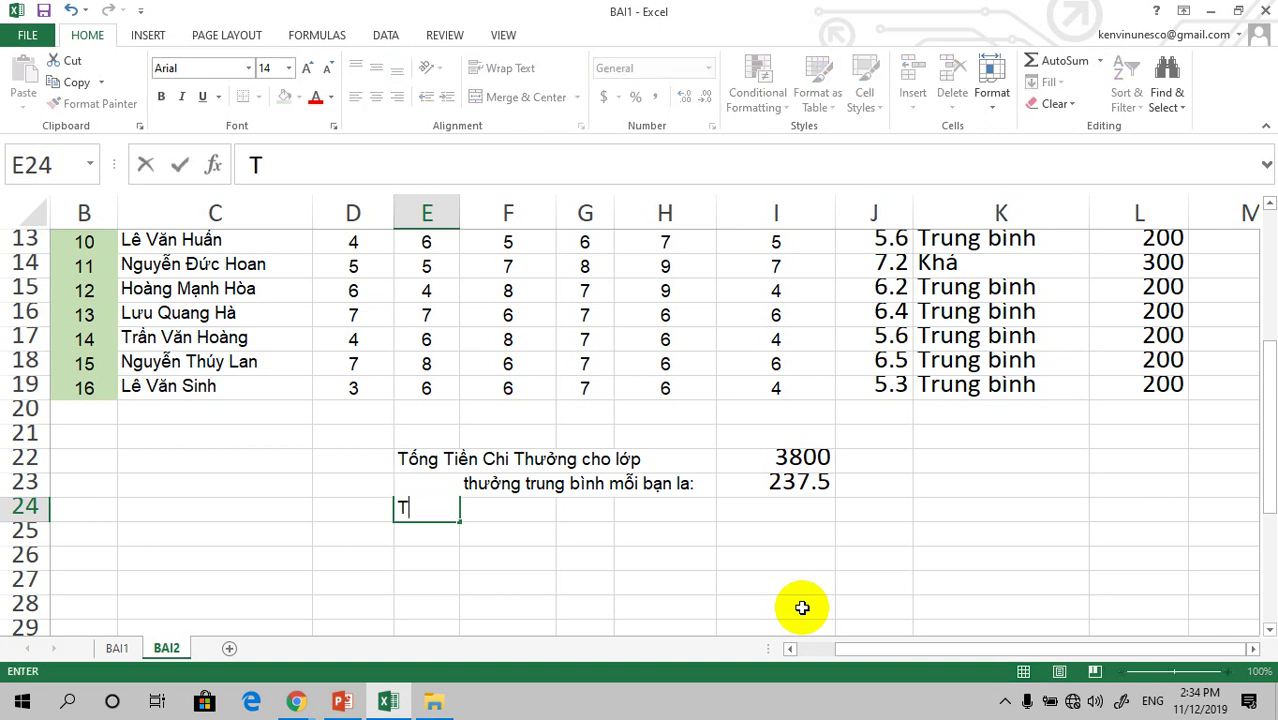
text(iền)
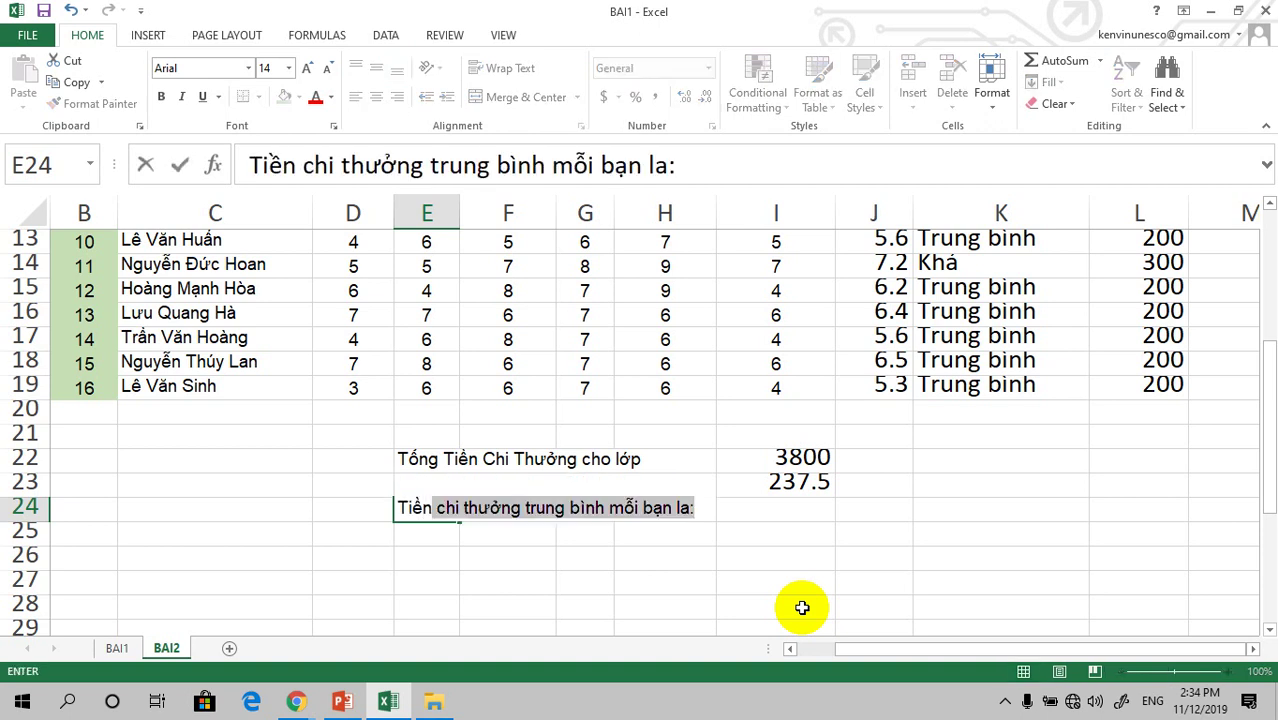
text( Th)
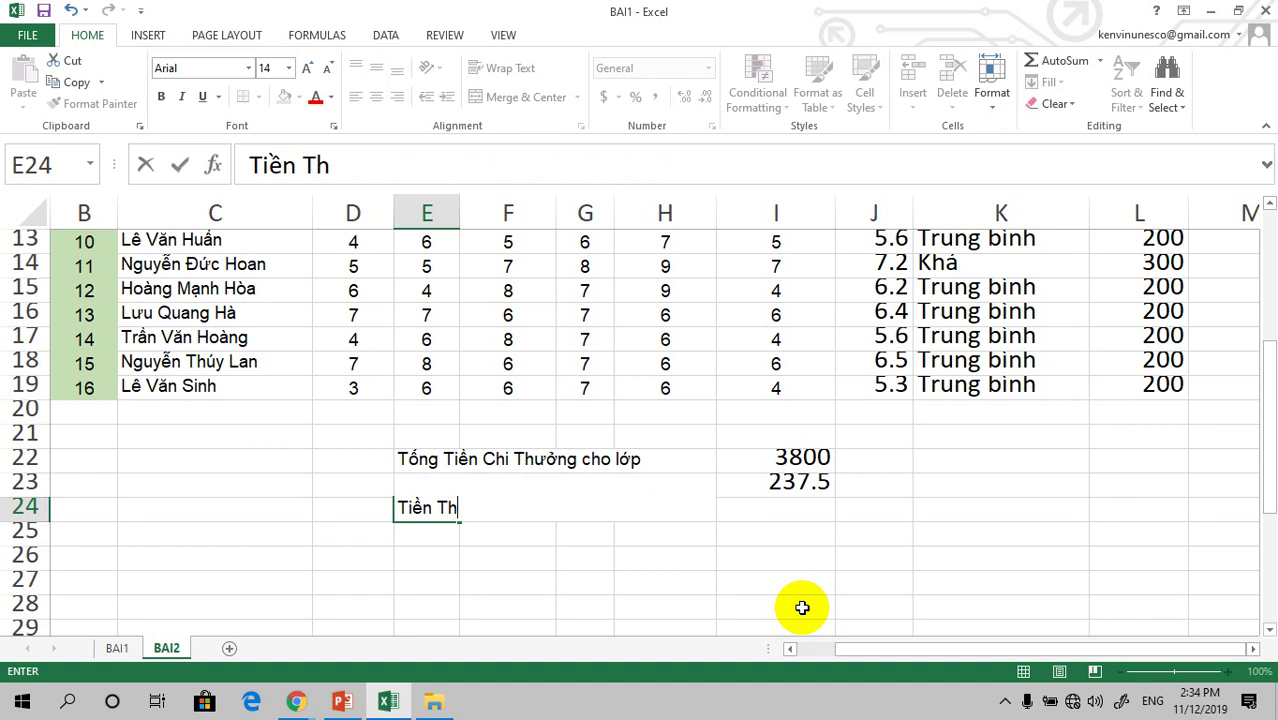
text(ương )
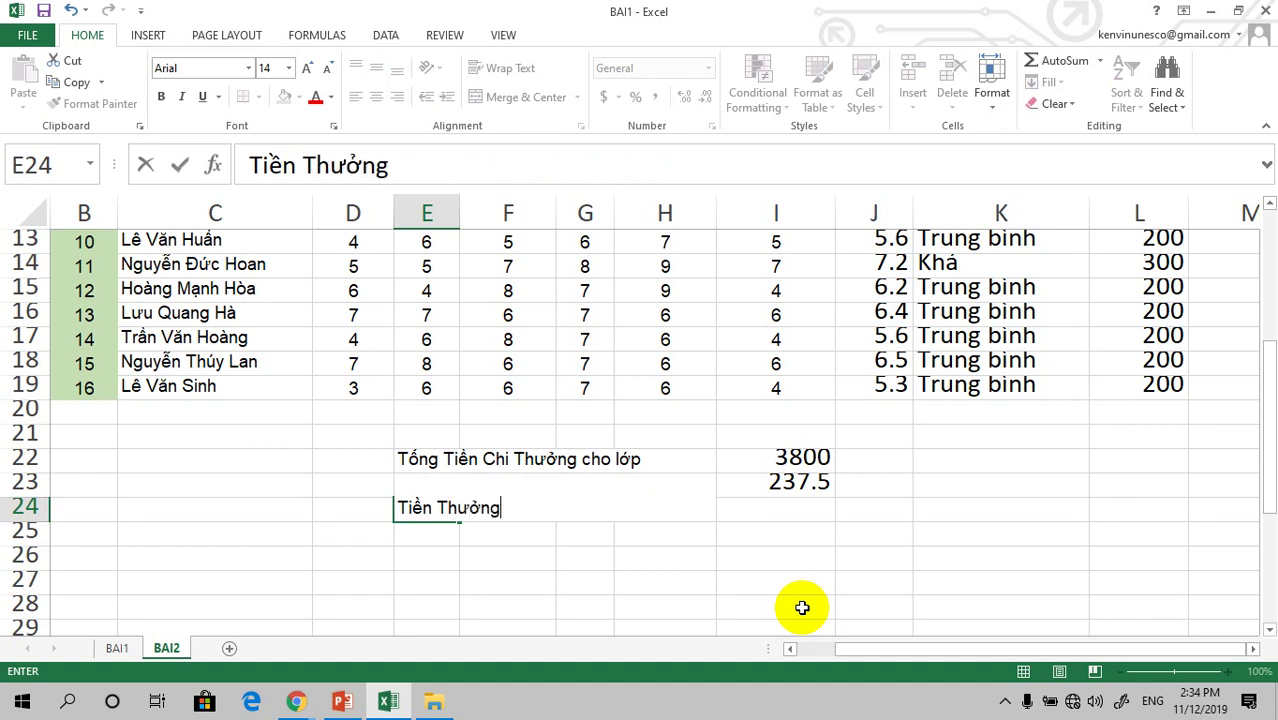
text(Lơsn )
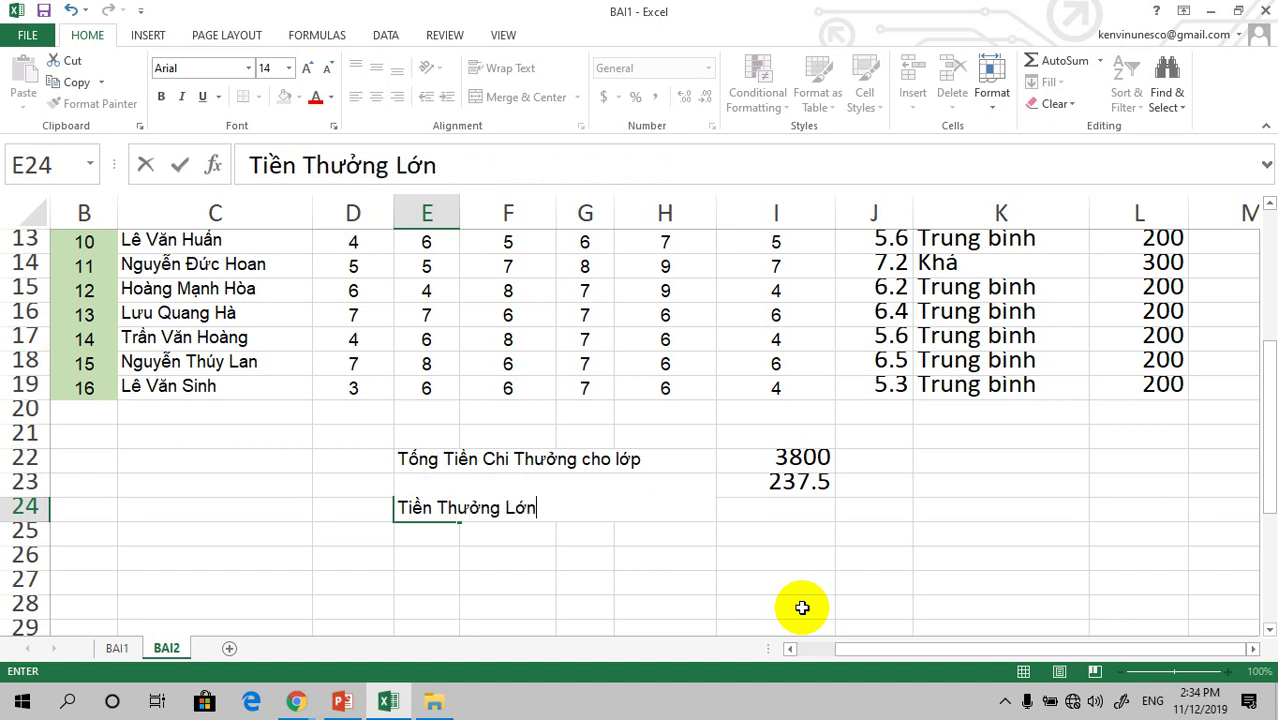
text(nhaats)
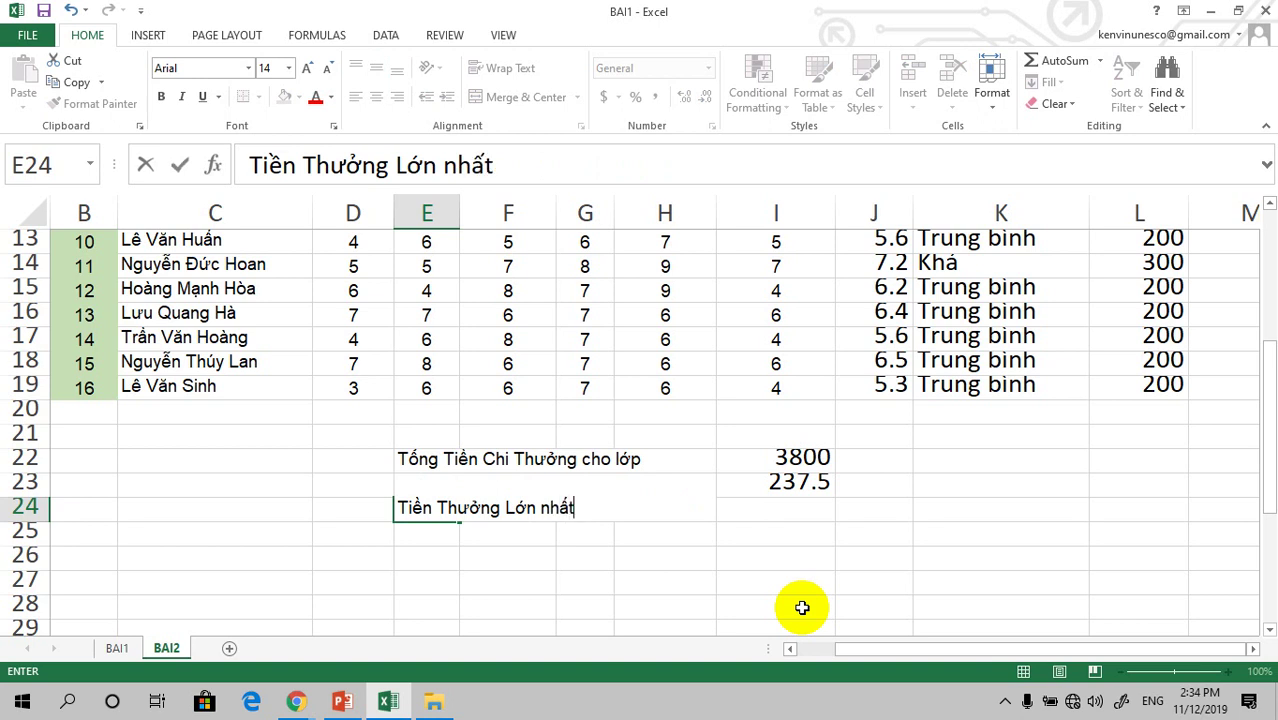
text( laf)
text(:)
click(738, 511)
text(=)
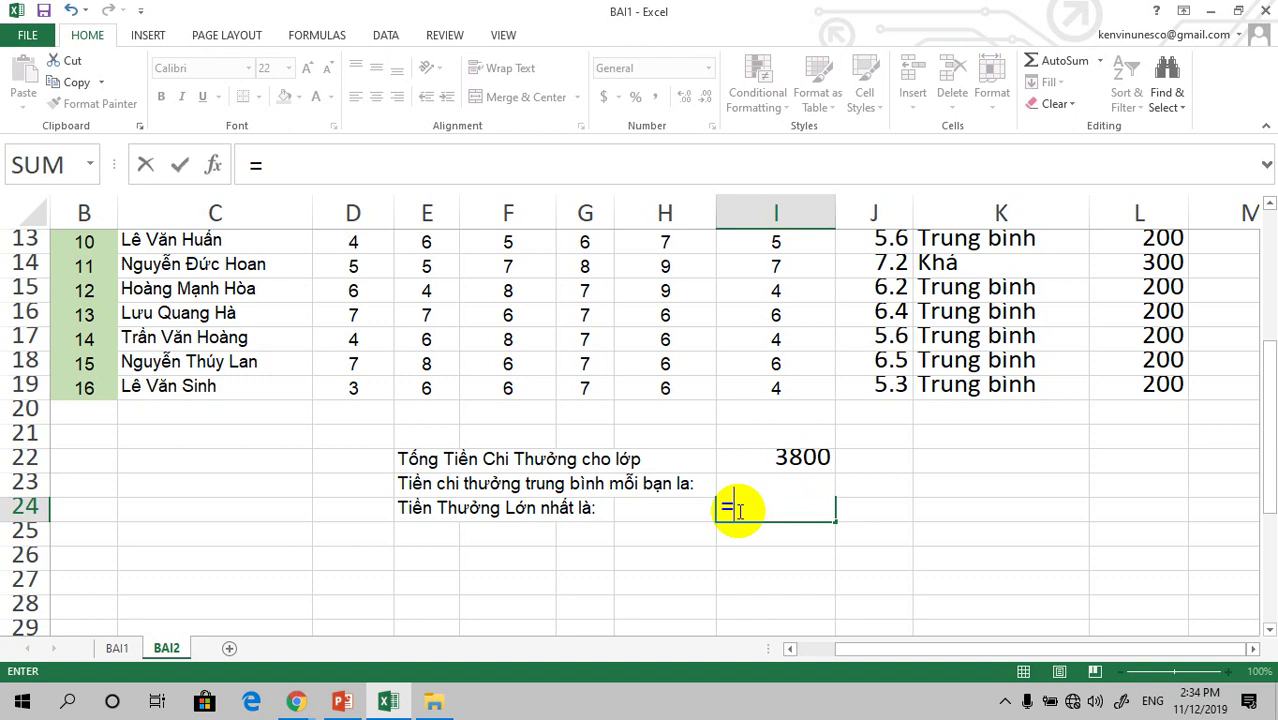
Enter =MAX(L4:L19) in I24 so it shows the largest bonus, 500.
text(M)
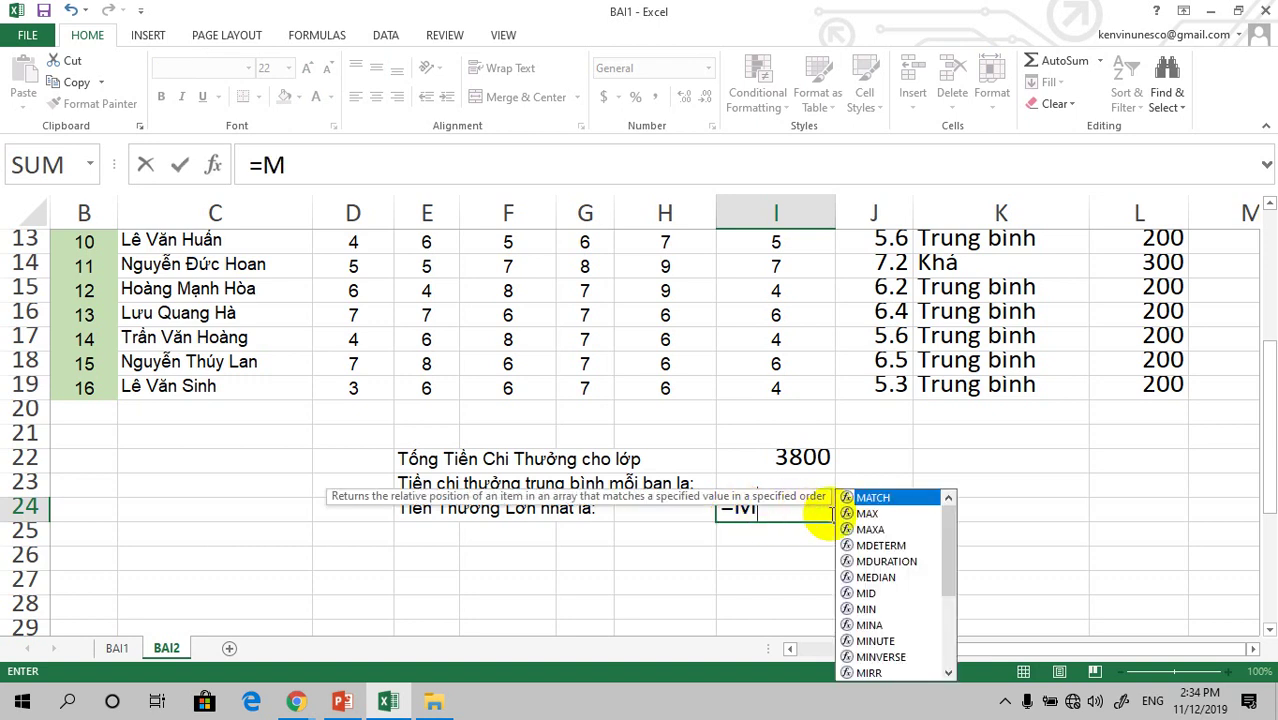
double_click(862, 513)
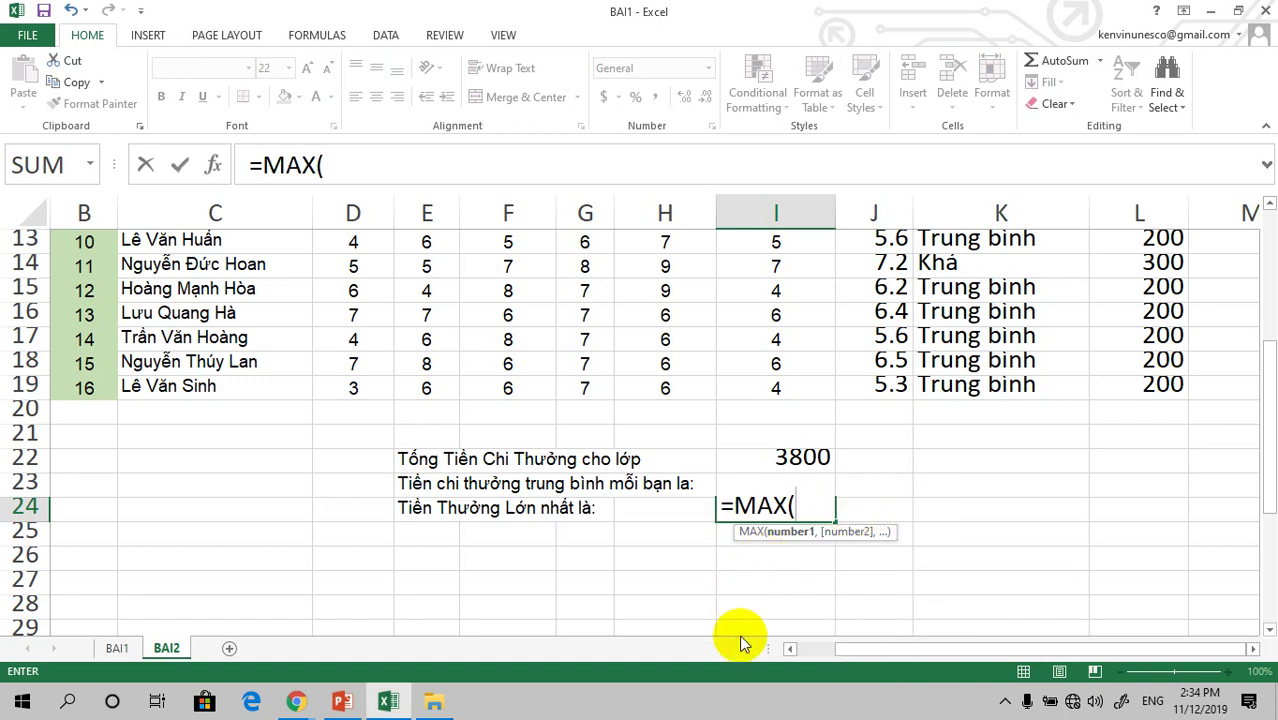
text(L4)
text(:)
text(L1)
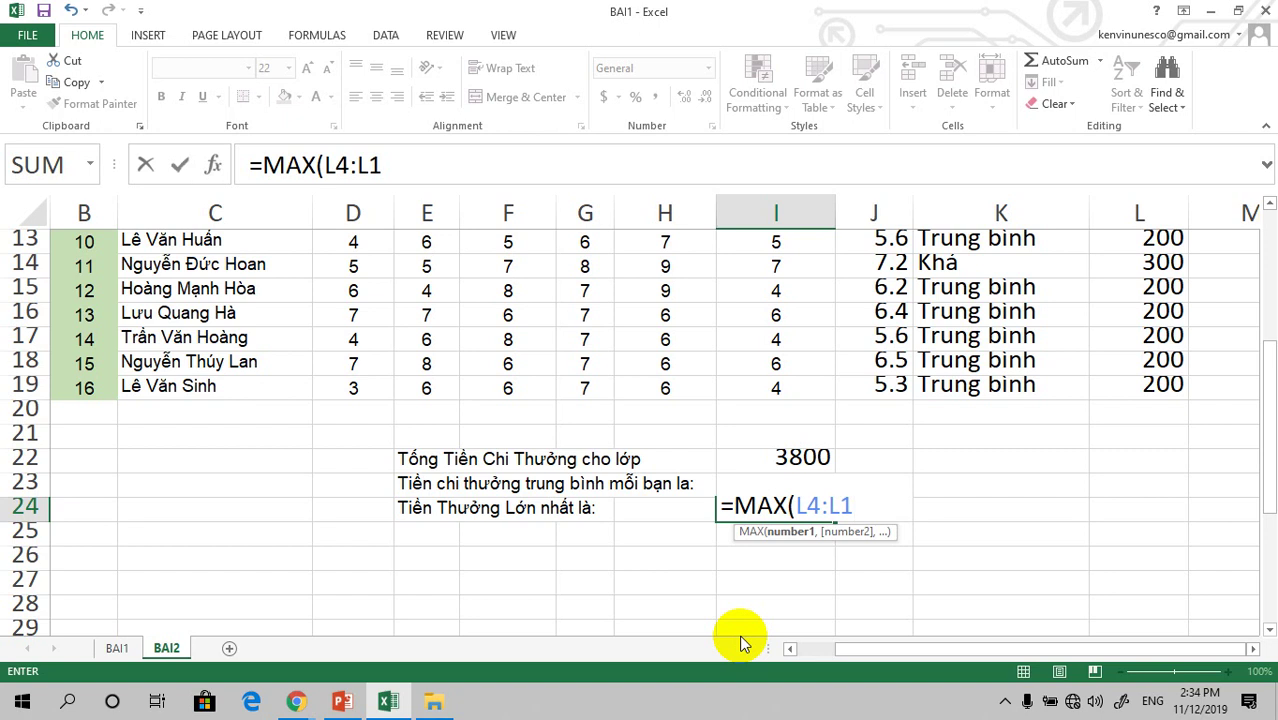
text(9))
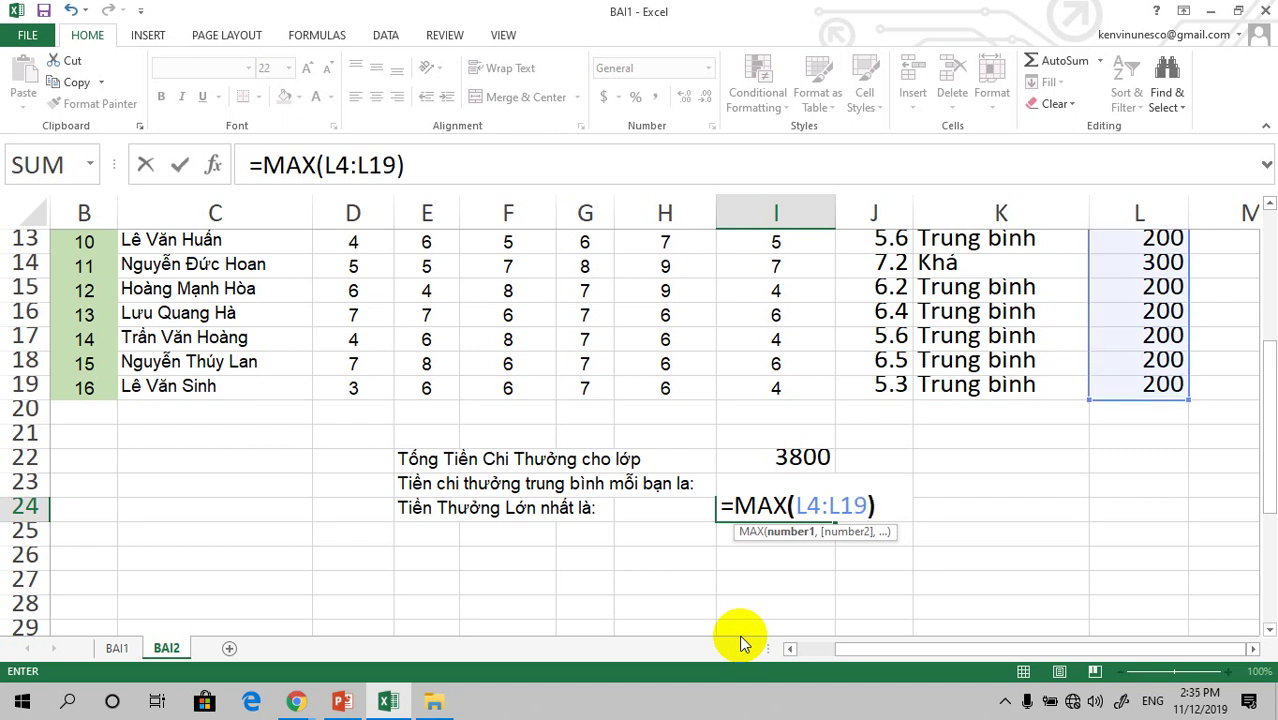
key(Return)
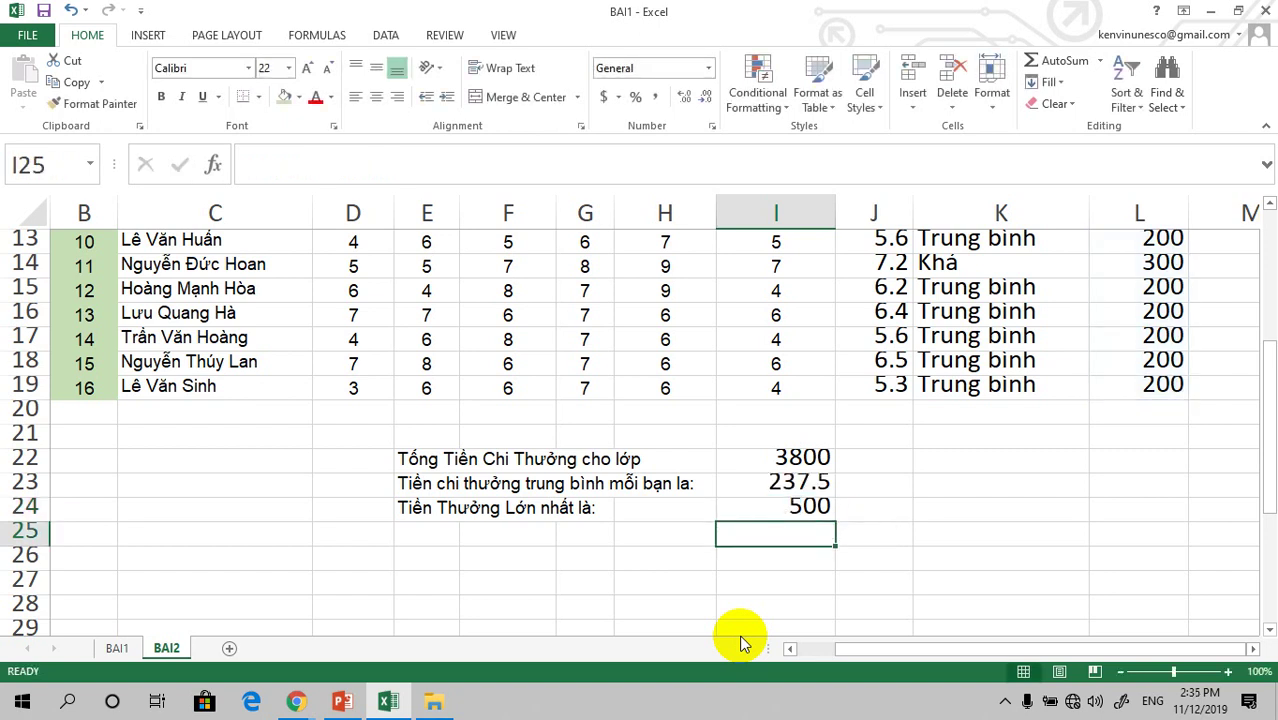
click(783, 510)
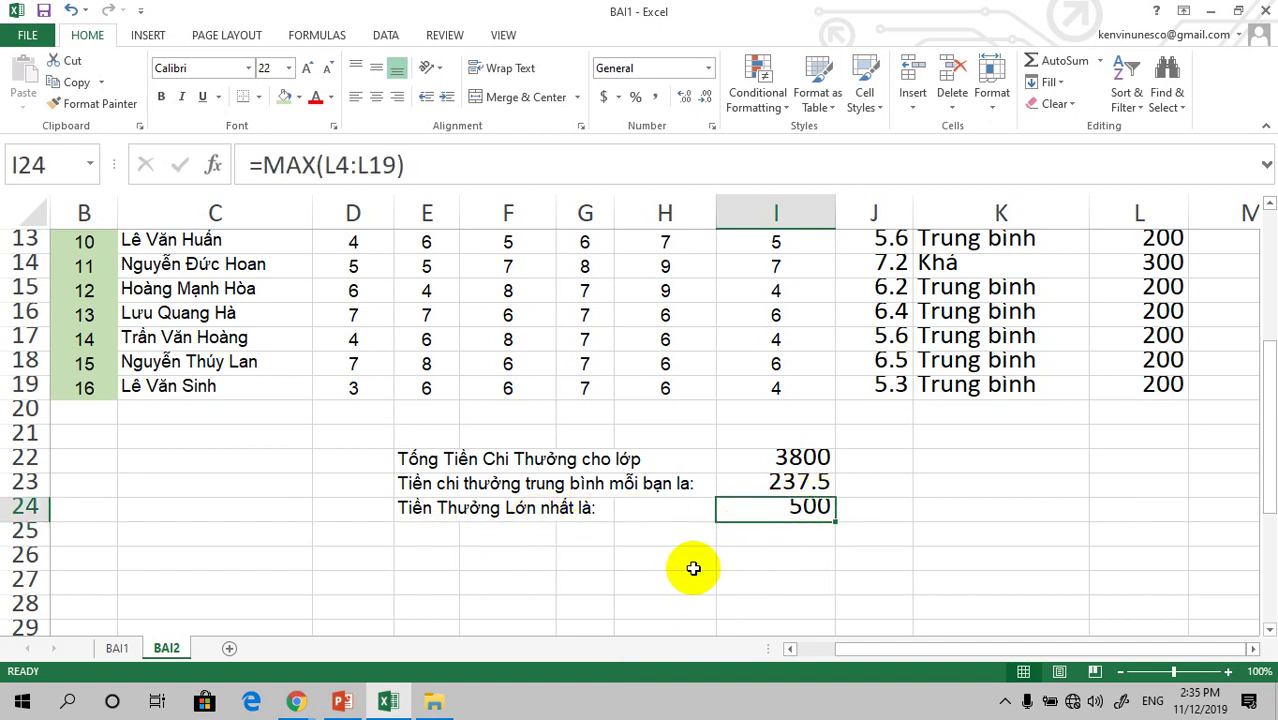
Type the label 'Tiền Thưởng nhỏ nhất là' into E25.
click(428, 536)
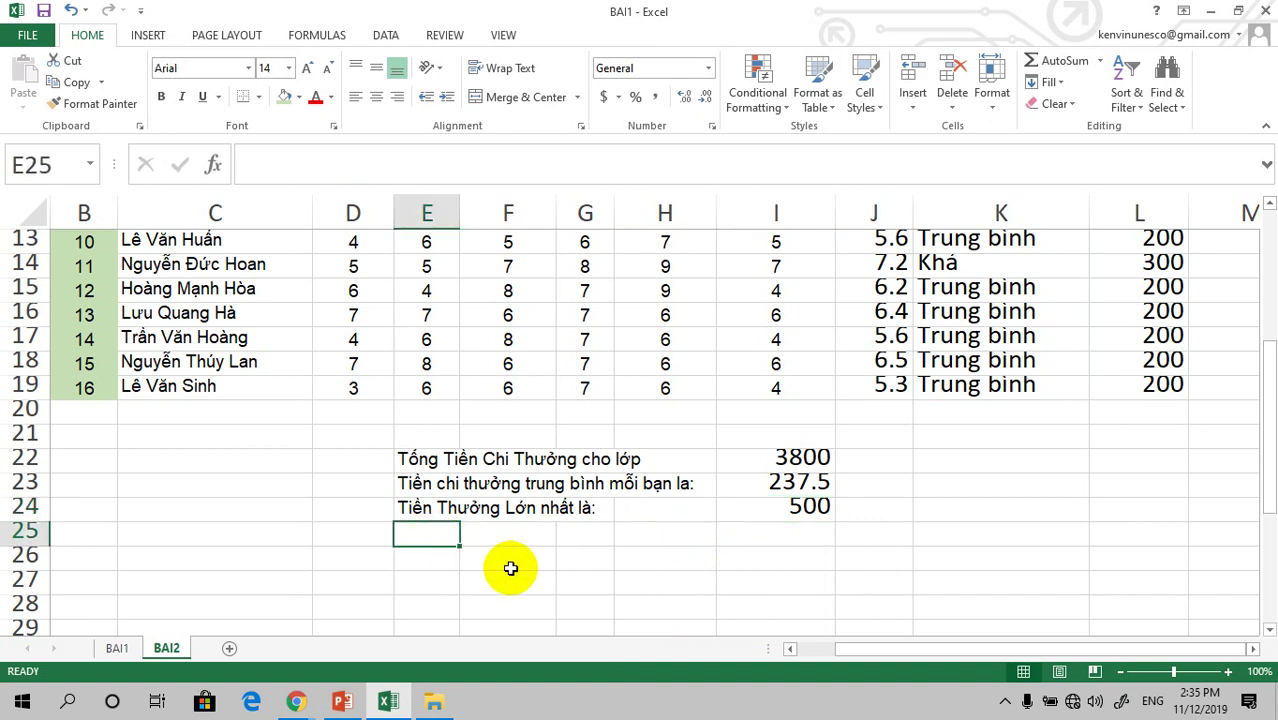
text(Ti)
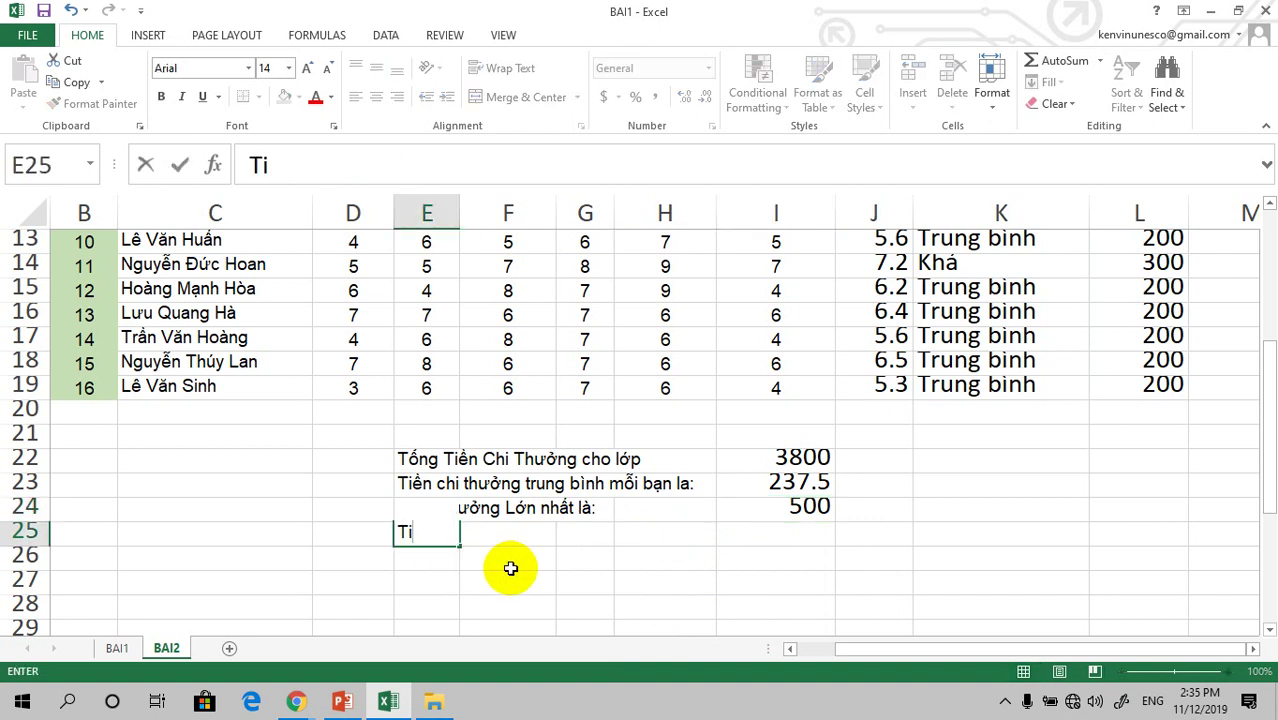
text(eenf )
text(T)
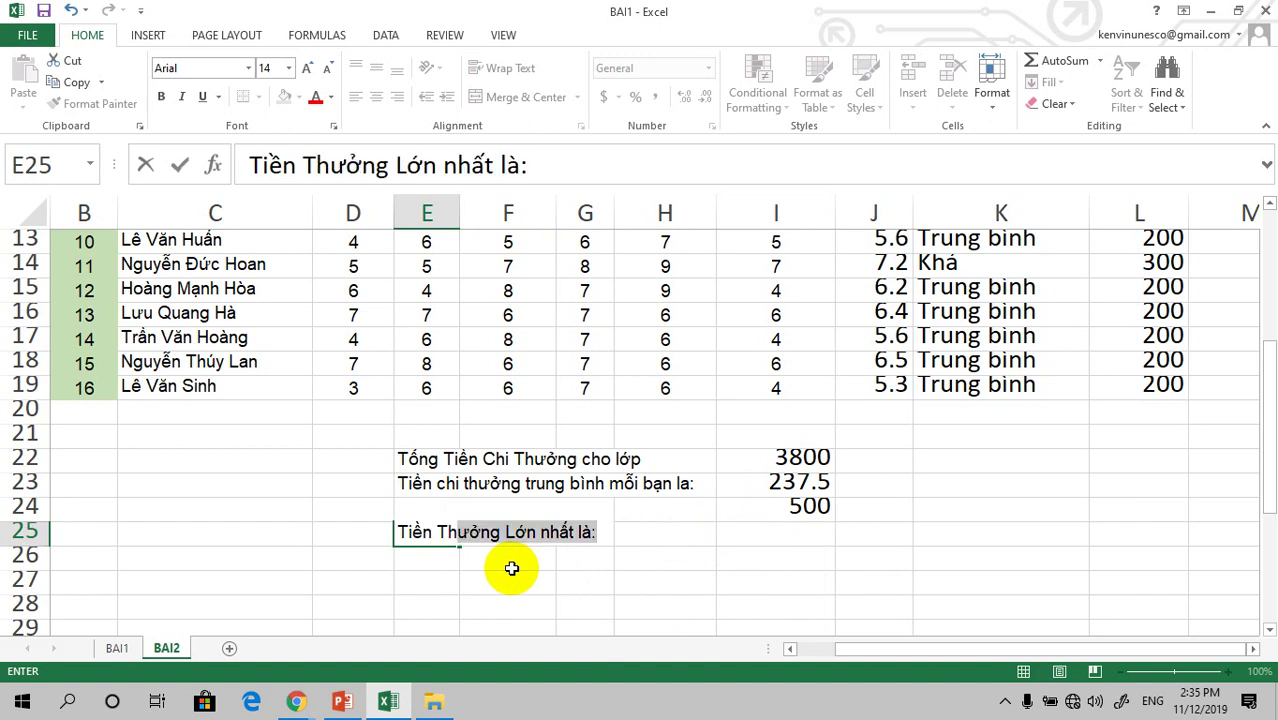
click(599, 535)
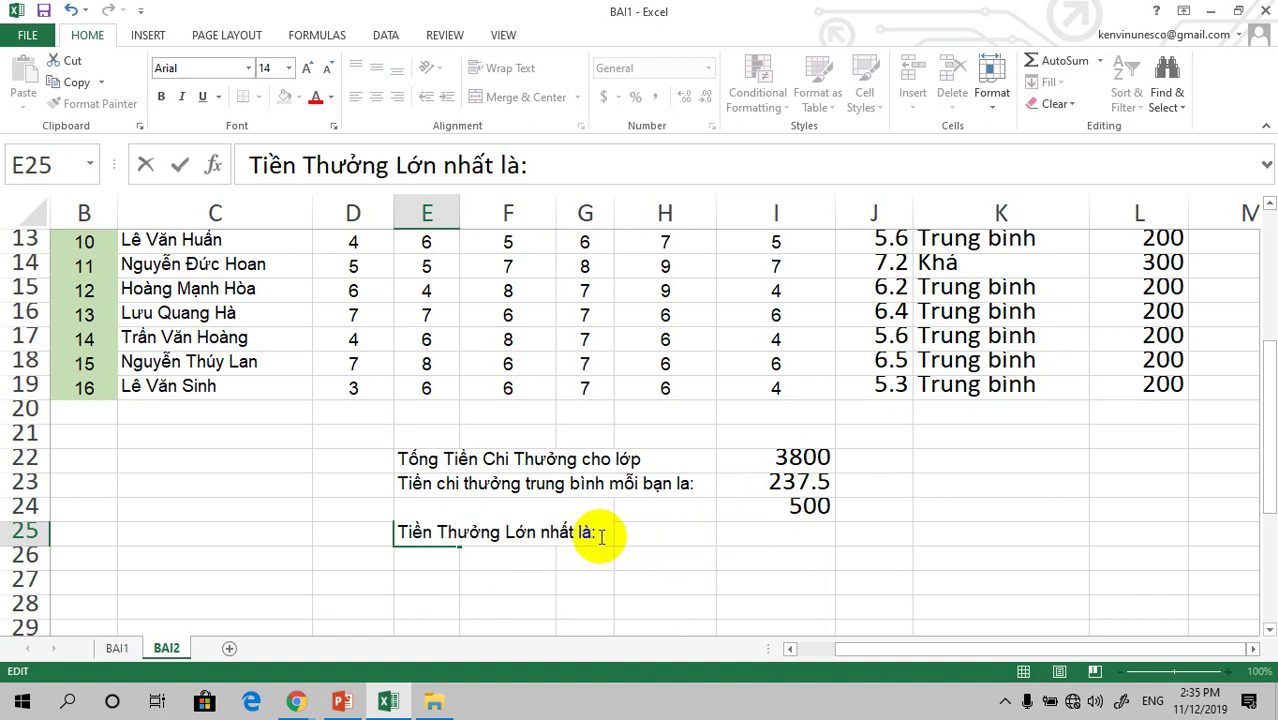
key(BackSpace)
key(BackSpace)
key(BackSpace)
key(BackSpace)
key(BackSpace)
key(BackSpace)
key(BackSpace)
key(BackSpace)
key(BackSpace)
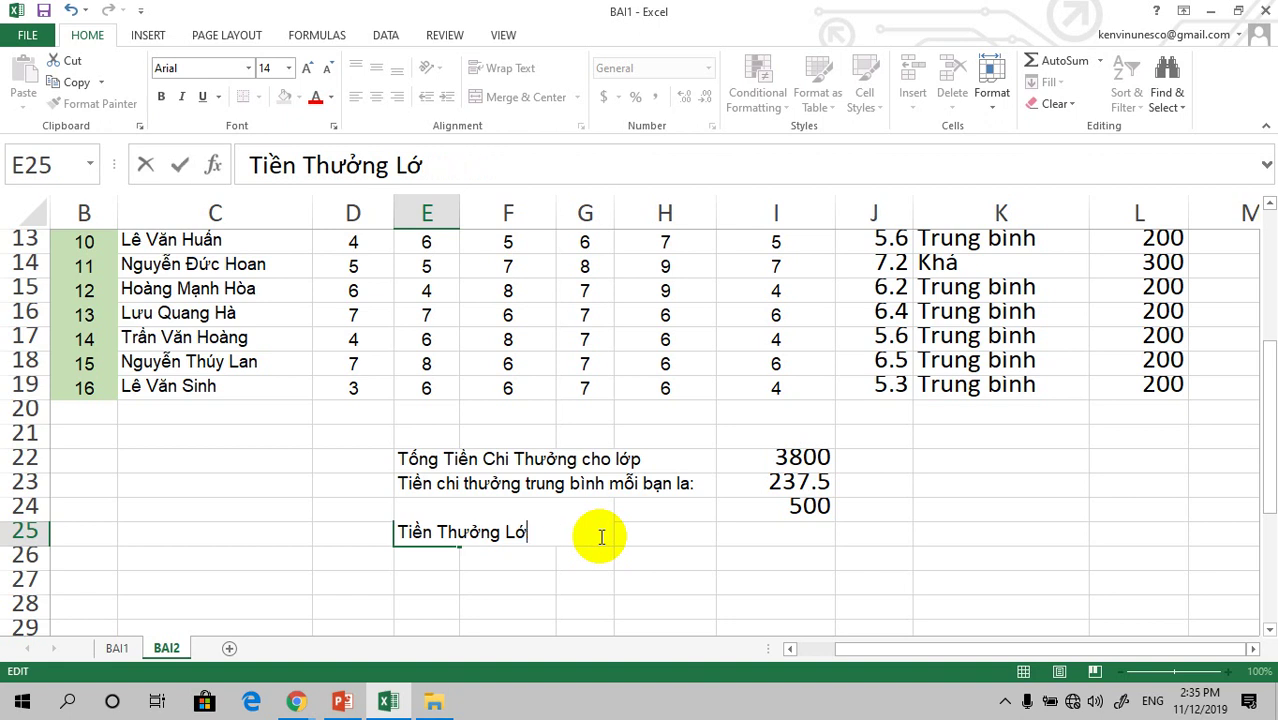
key(BackSpace)
key(BackSpace)
text(nhỏ)
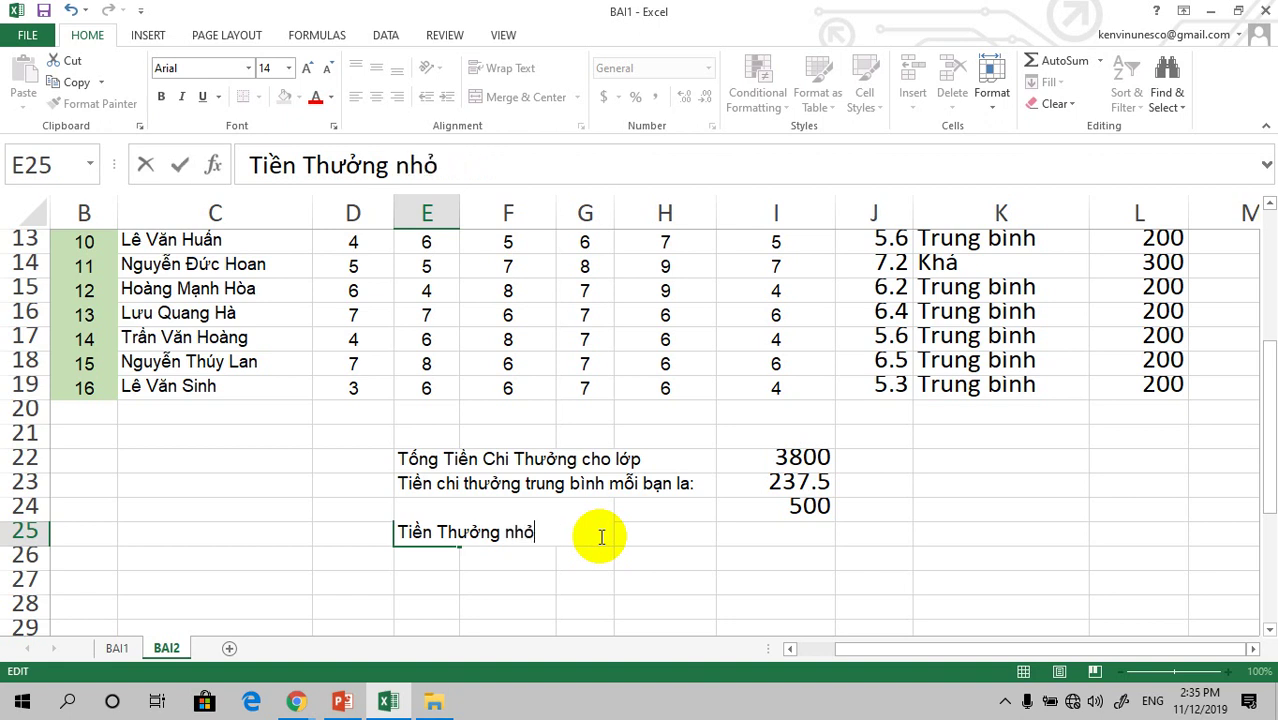
text( nhaất l)
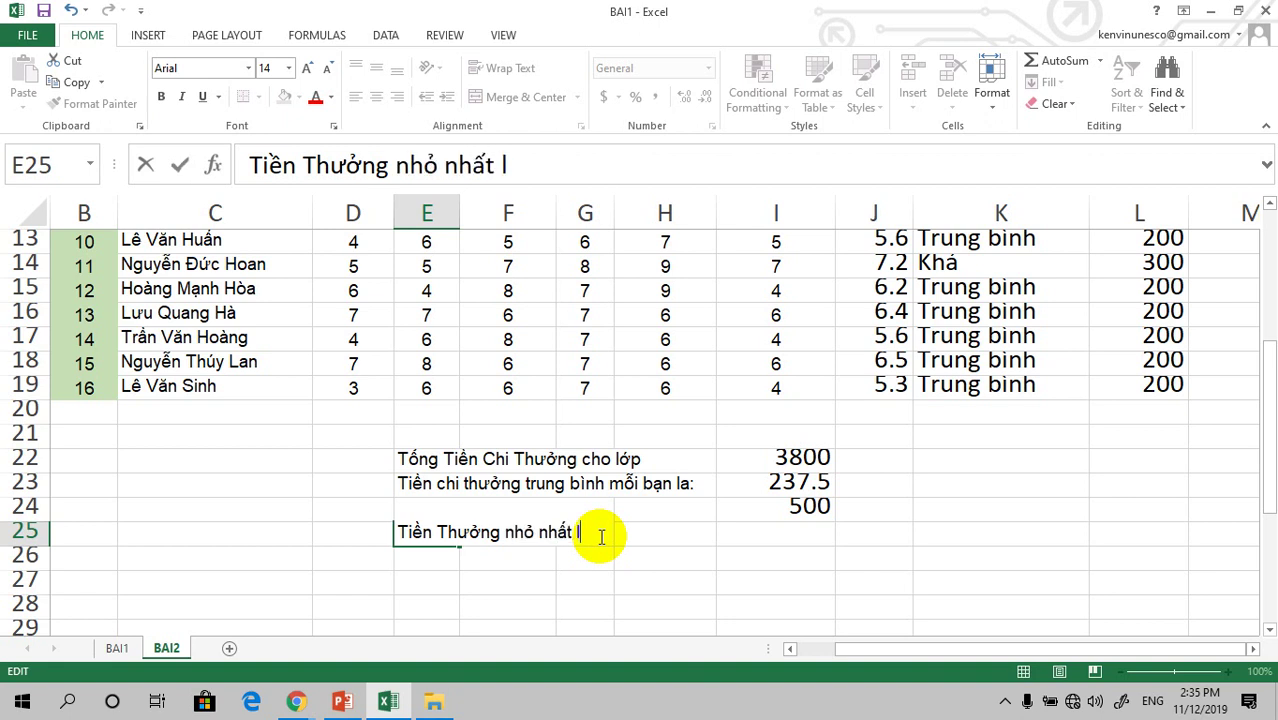
text(a)
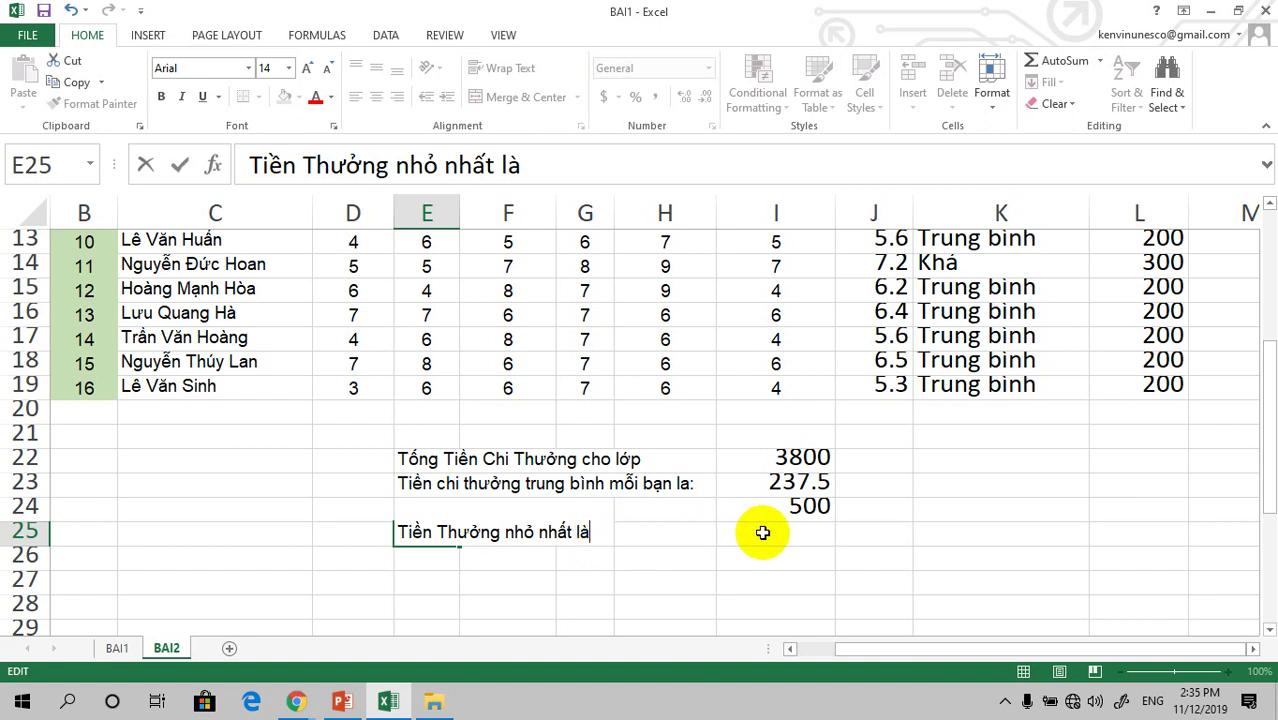
click(762, 533)
Clear the mistyped Min( entry from I25.
text(Min)
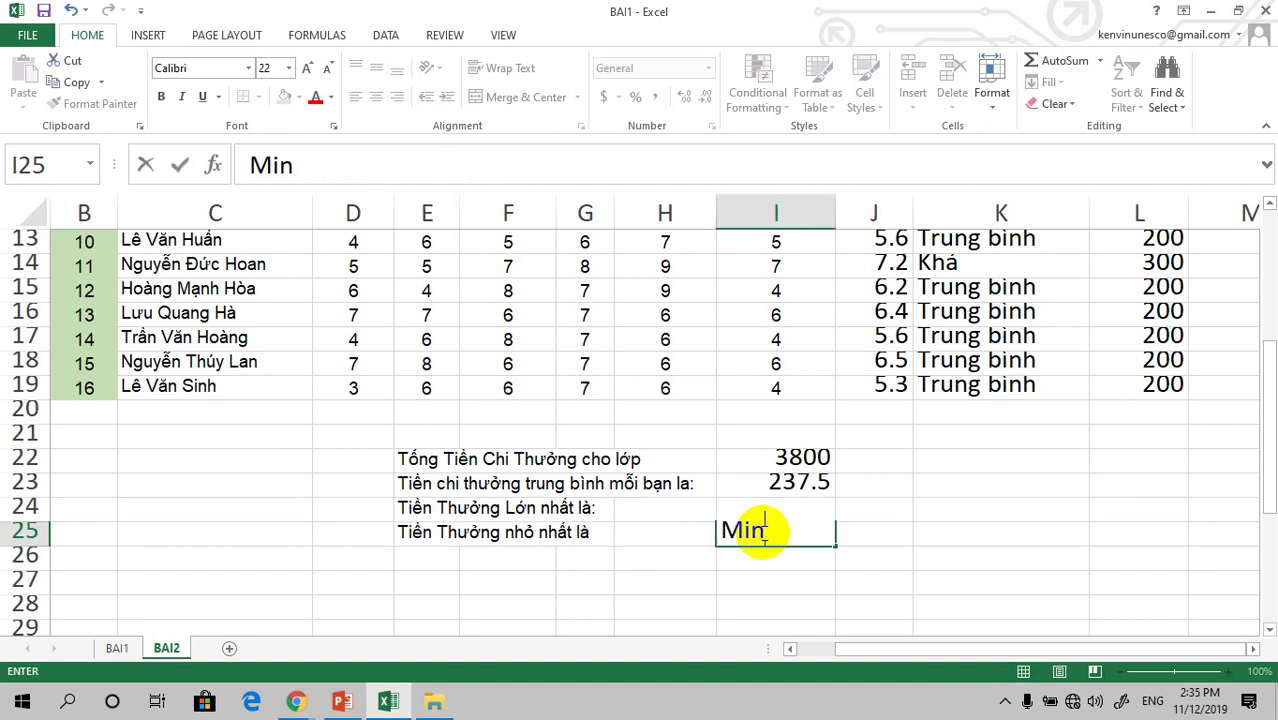
text(()
key(BackSpace)
key(BackSpace)
key(BackSpace)
key(BackSpace)
text(M)
key(BackSpace)
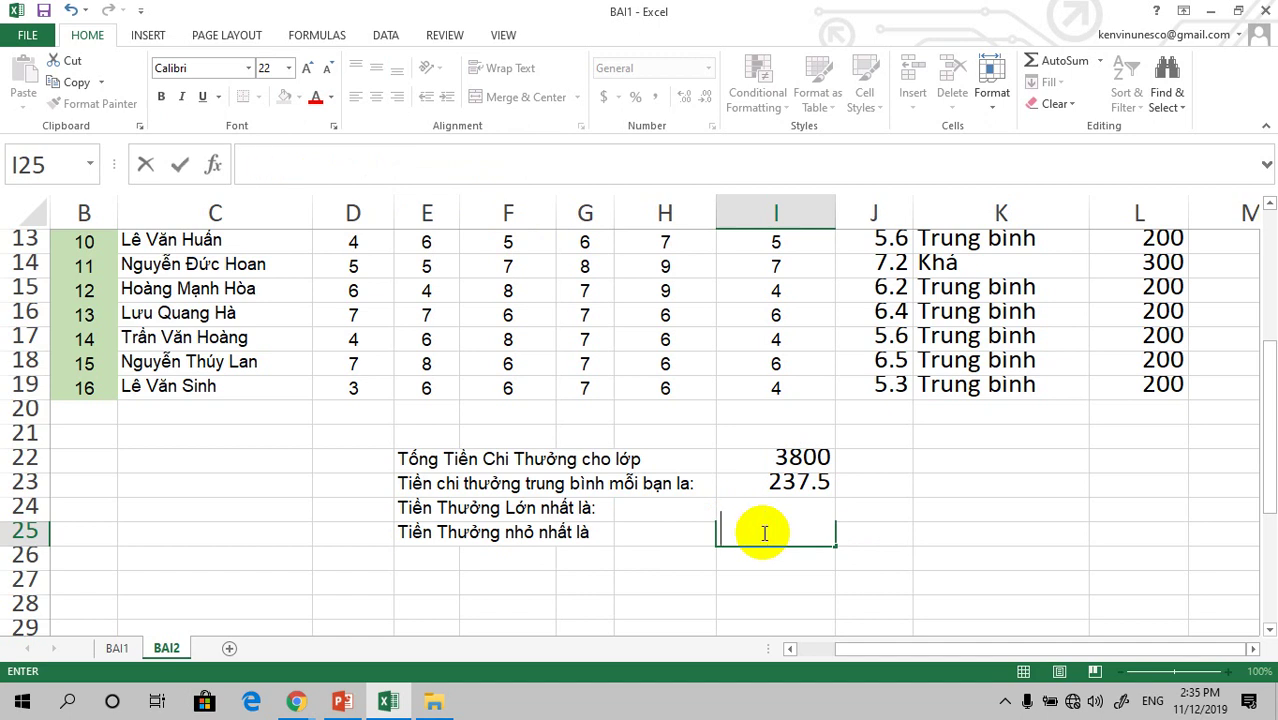
Enter =MIN(L4:L19) in I25 so it displays the smallest bonus, 200.
text(=M)
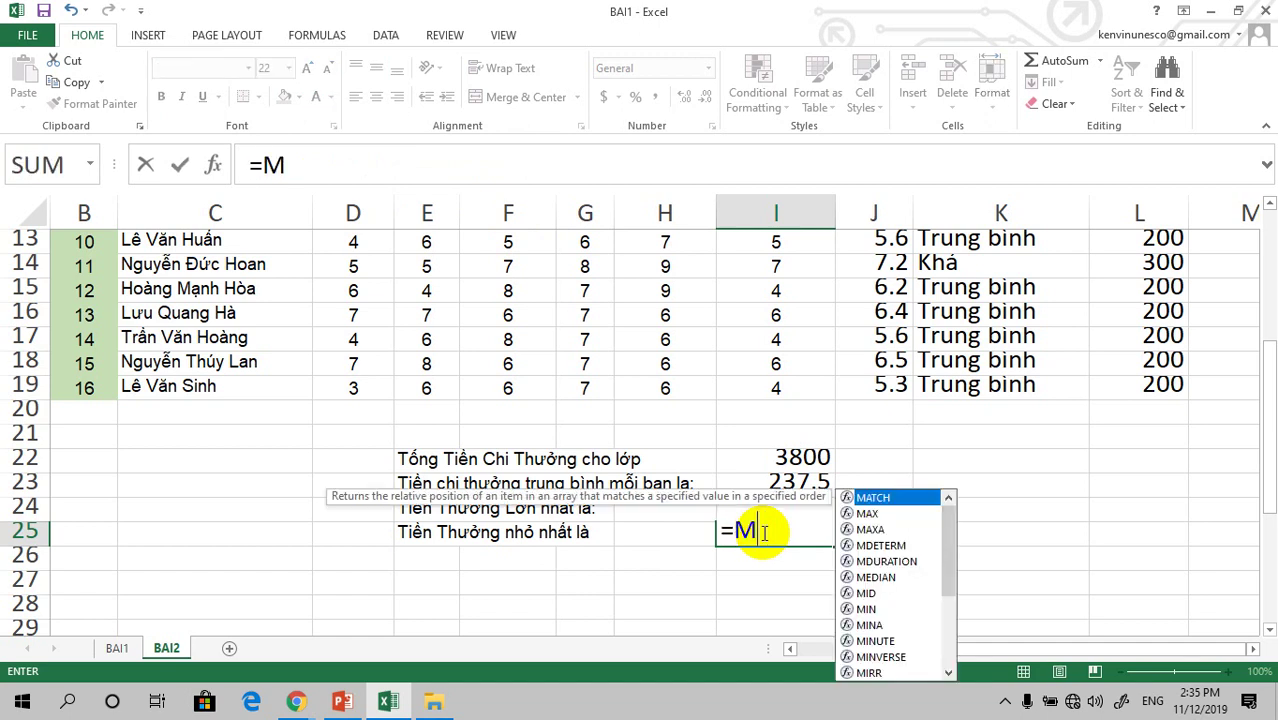
text(i)
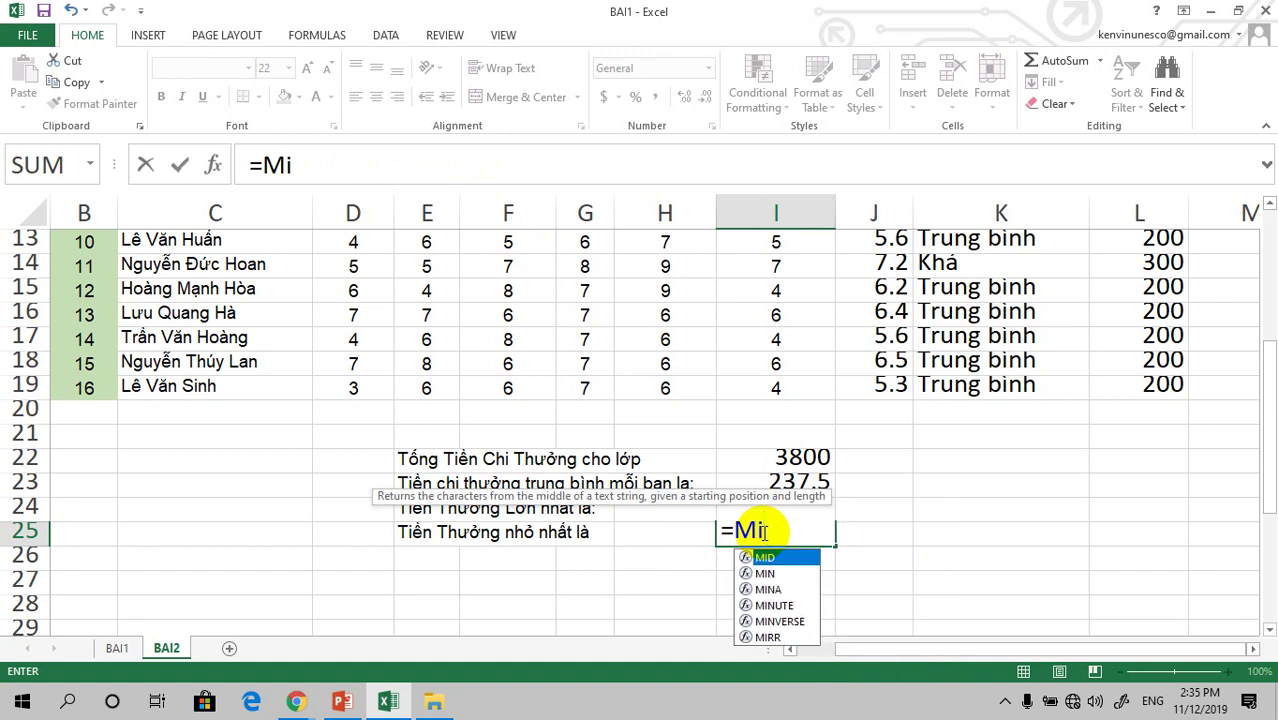
double_click(766, 576)
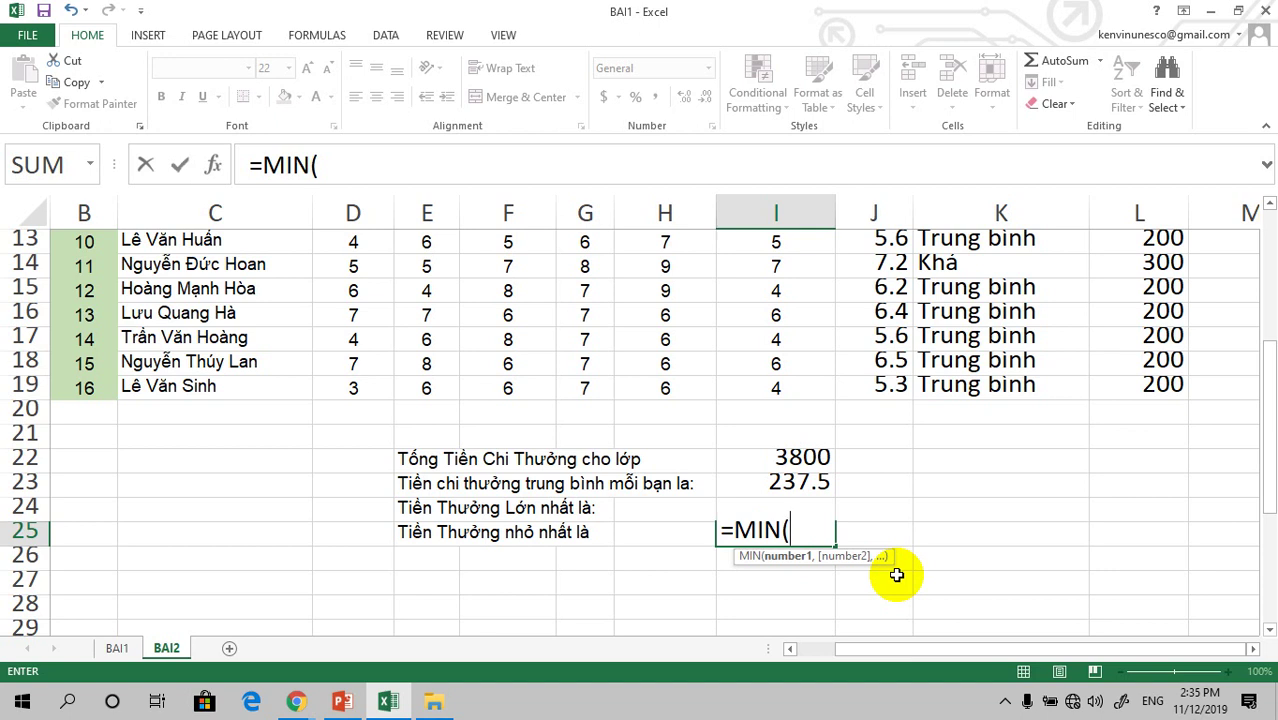
text(I4)
text(:)
text(L)
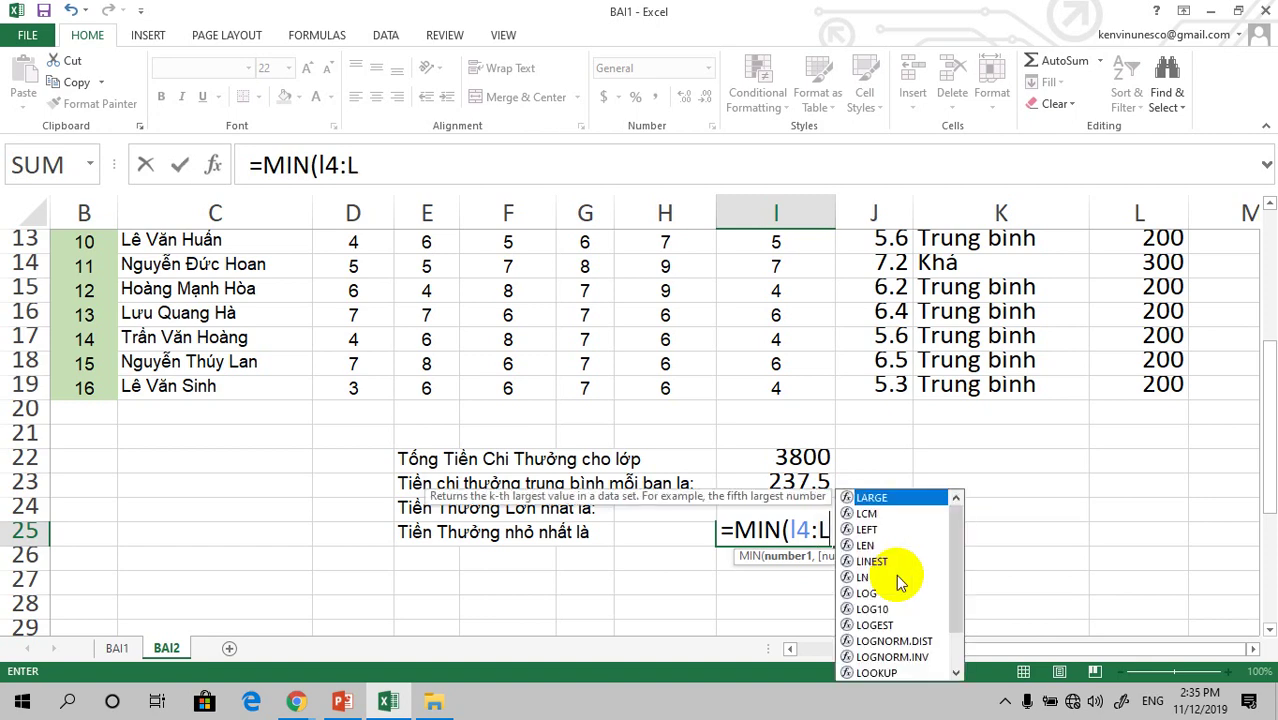
text(19))
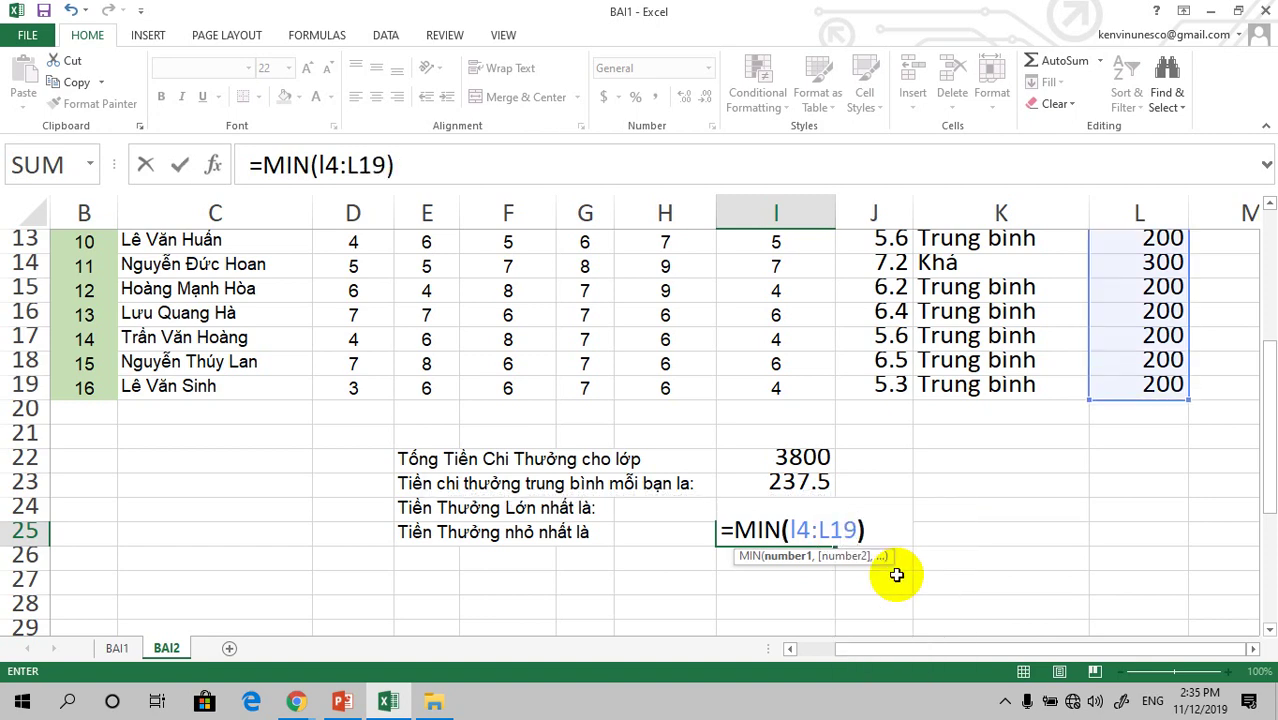
key(Return)
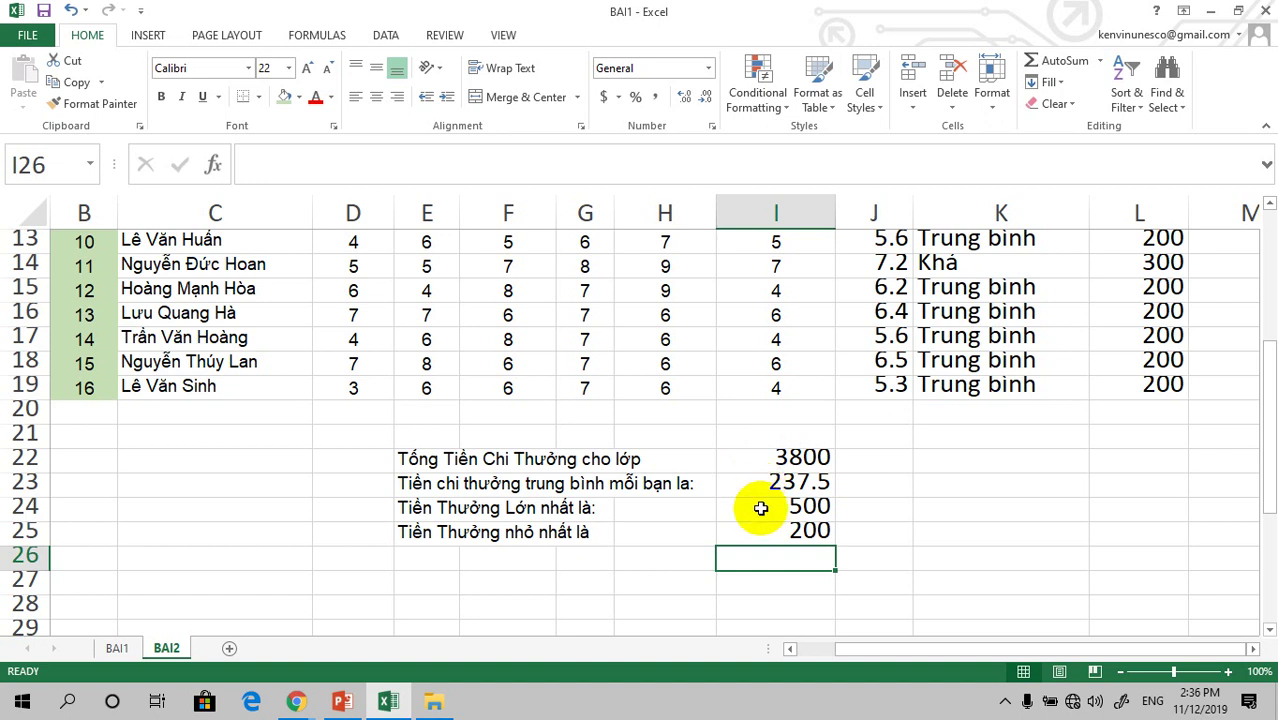
Narrow column I to width 6.00, keeping 3800, 237.5, 500 and 200 fully visible.
click(757, 533)
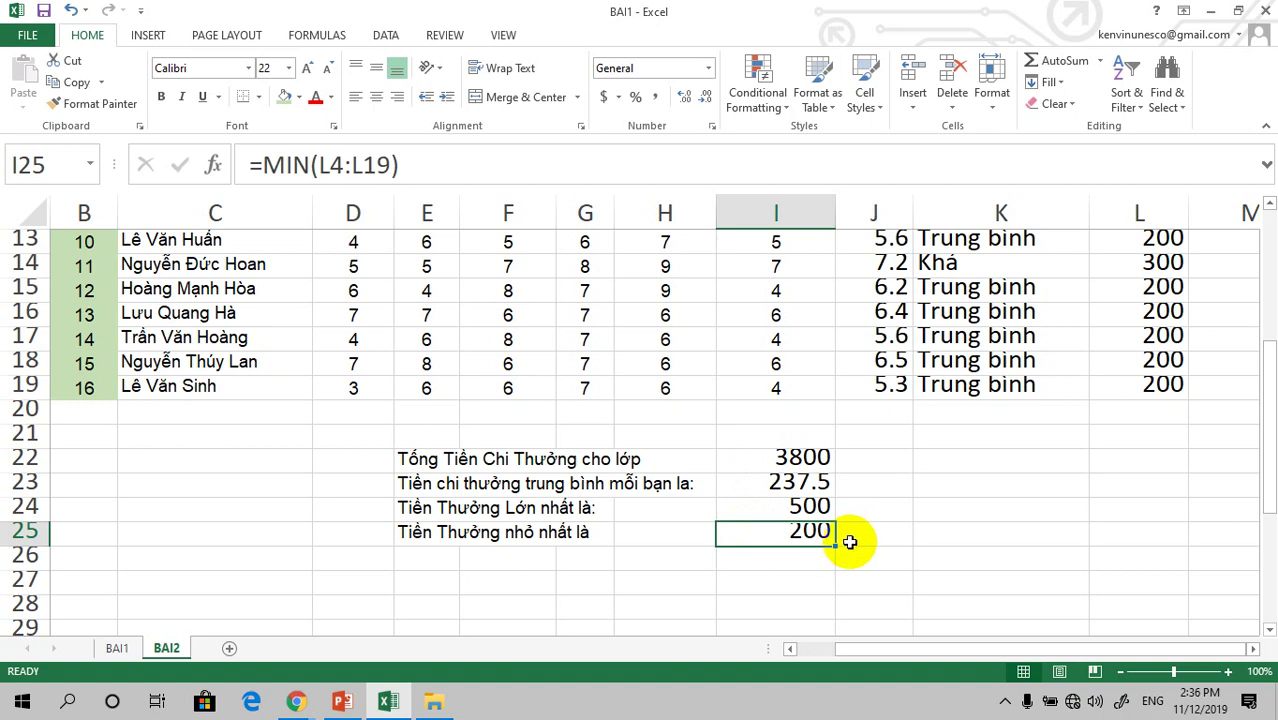
scroll(849, 541, up, 4)
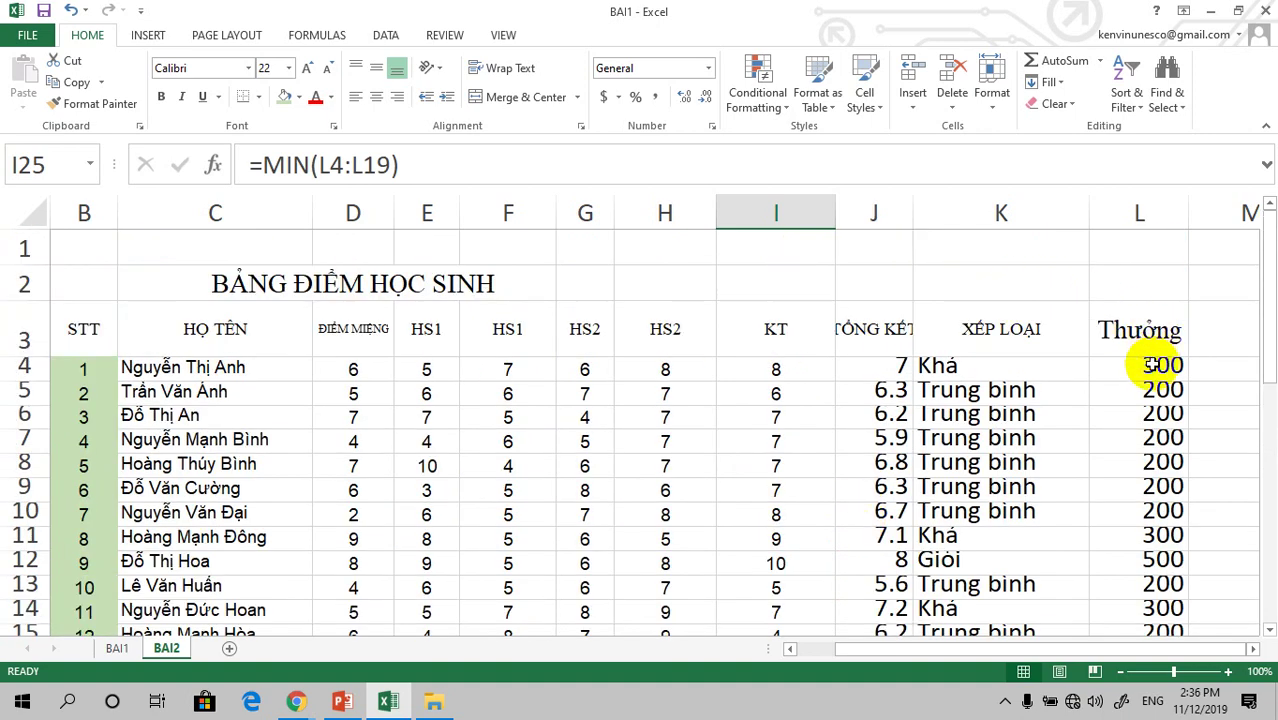
scroll(1152, 365, down, 1)
scroll(1152, 365, down, 2)
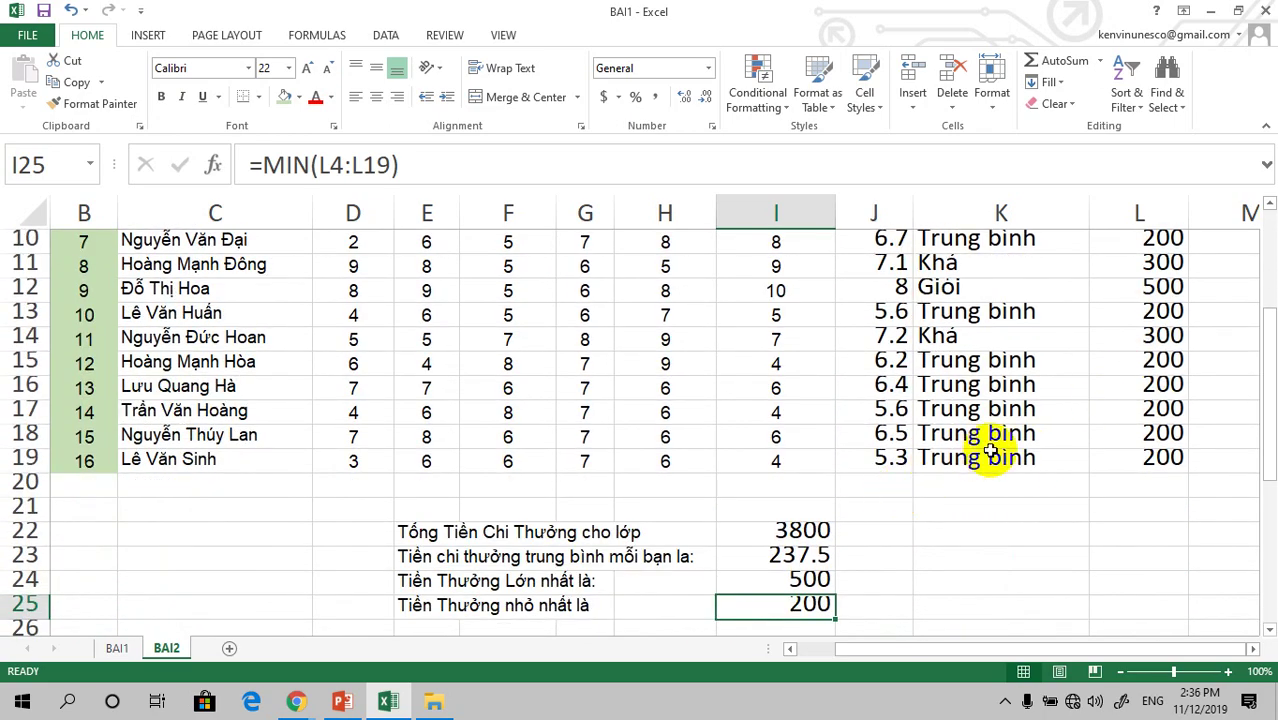
scroll(990, 452, up, 1)
scroll(990, 452, up, 2)
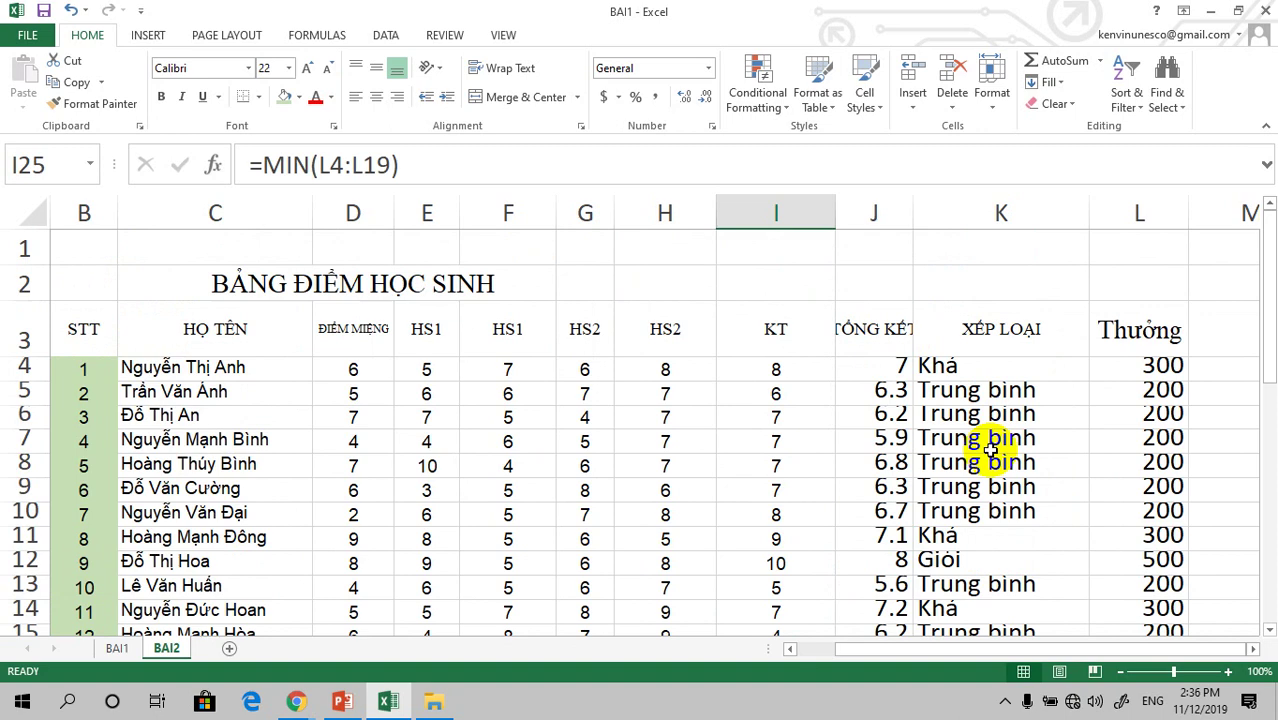
scroll(990, 452, down, 2)
scroll(995, 445, down, 1)
scroll(985, 448, down, 1)
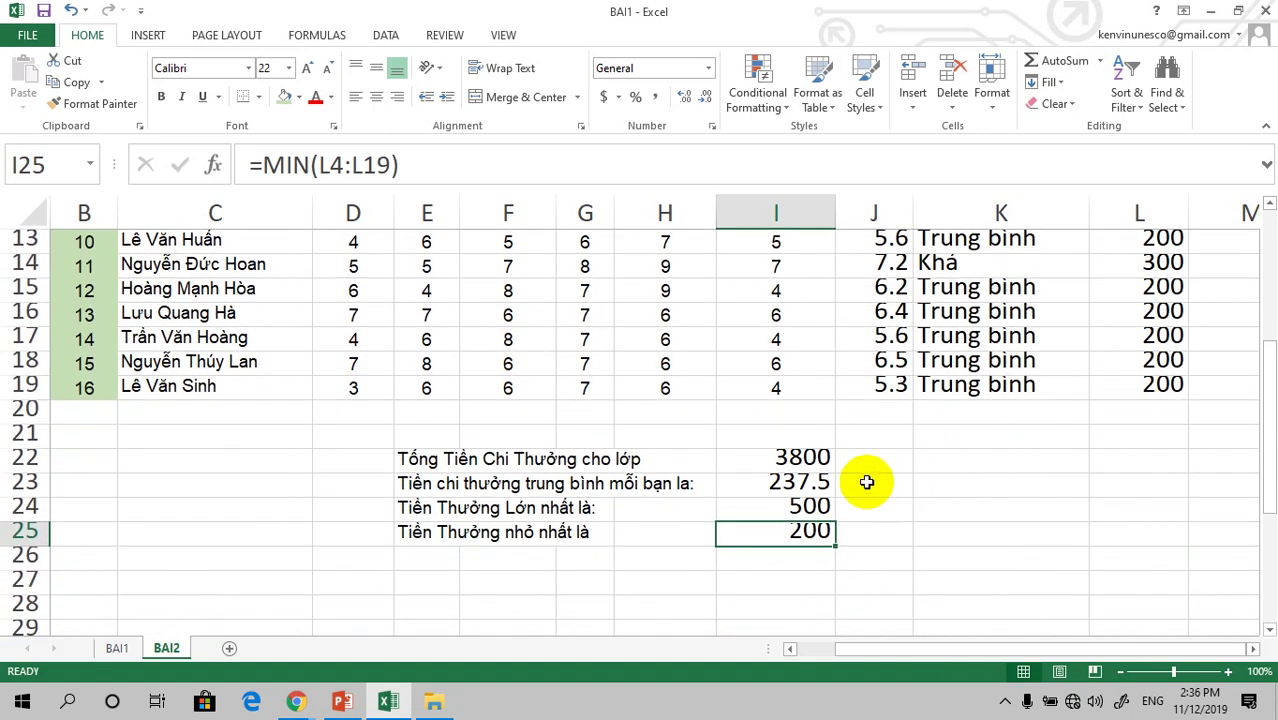
drag(834, 216, 809, 214)
click(809, 214)
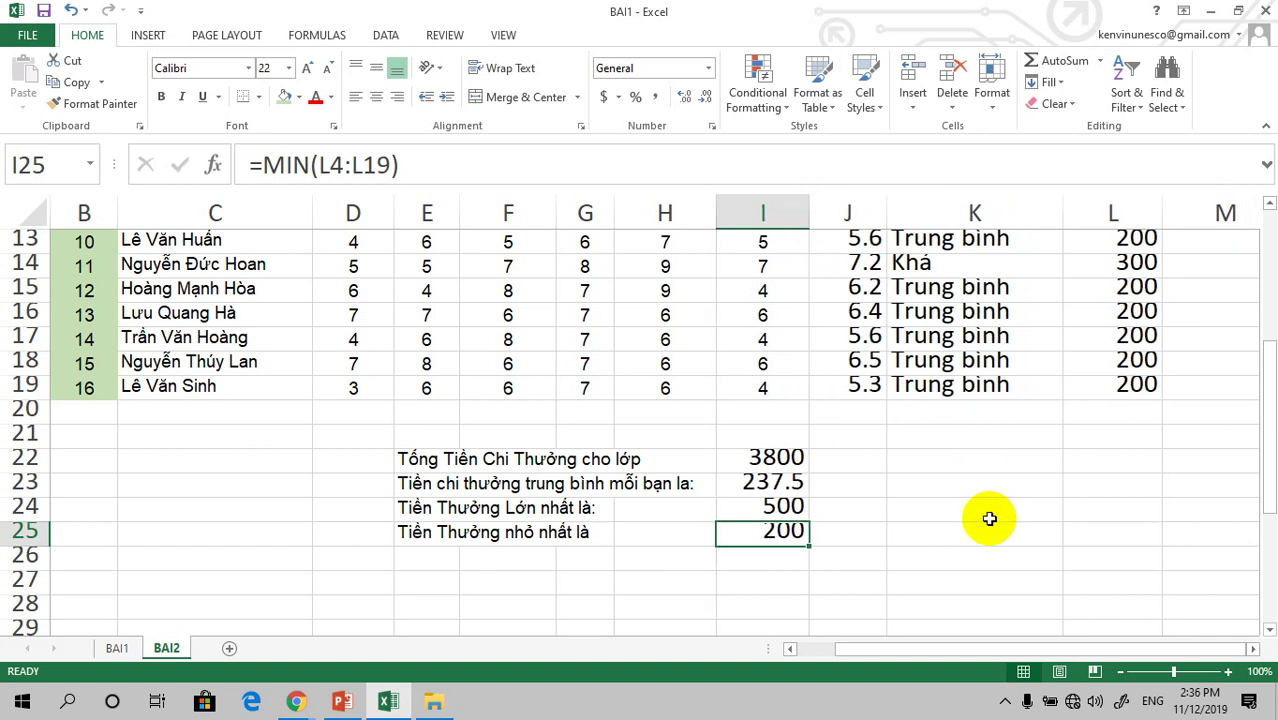
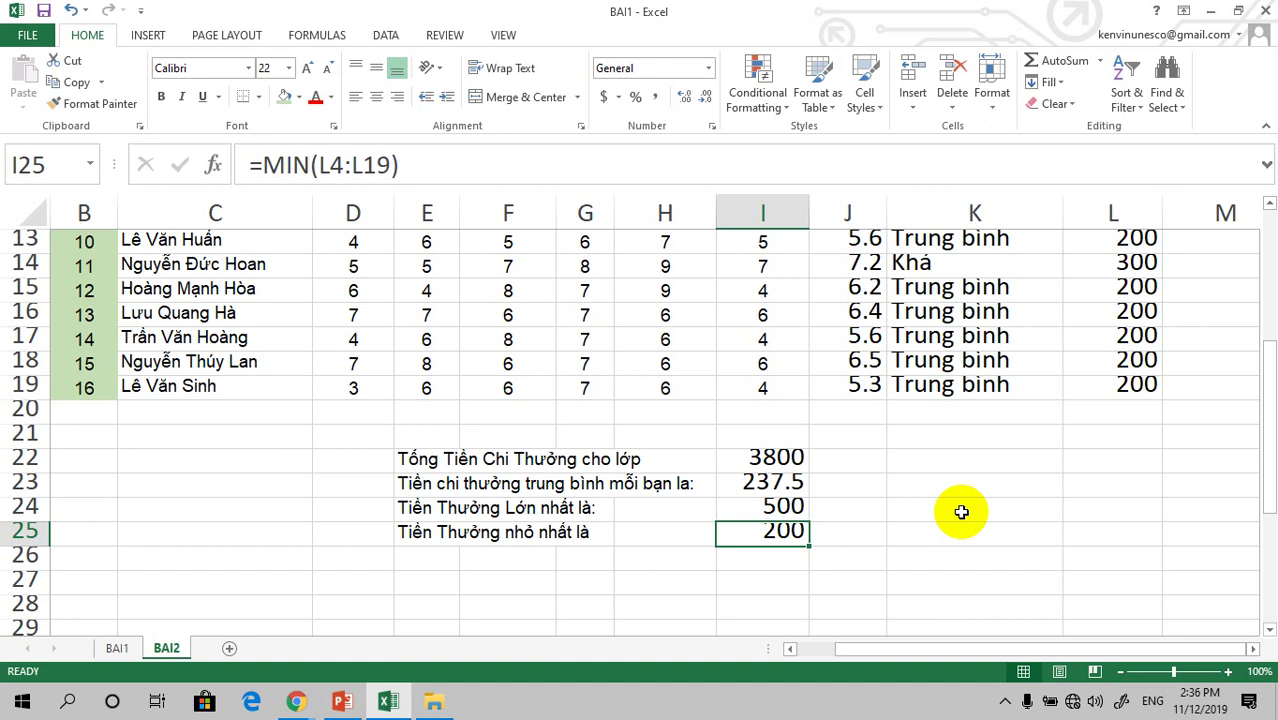
Colour the four bonus summary values in I22:I25 orange.
click(780, 457)
drag(780, 457, 785, 530)
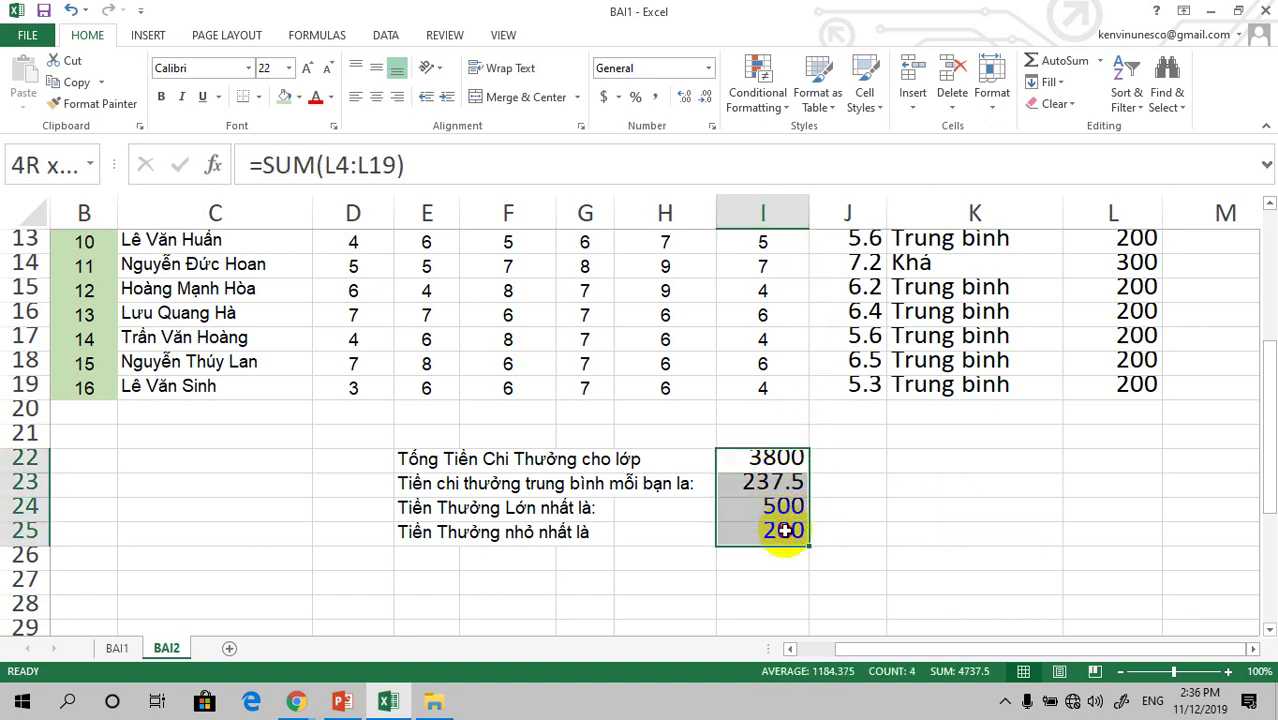
click(330, 97)
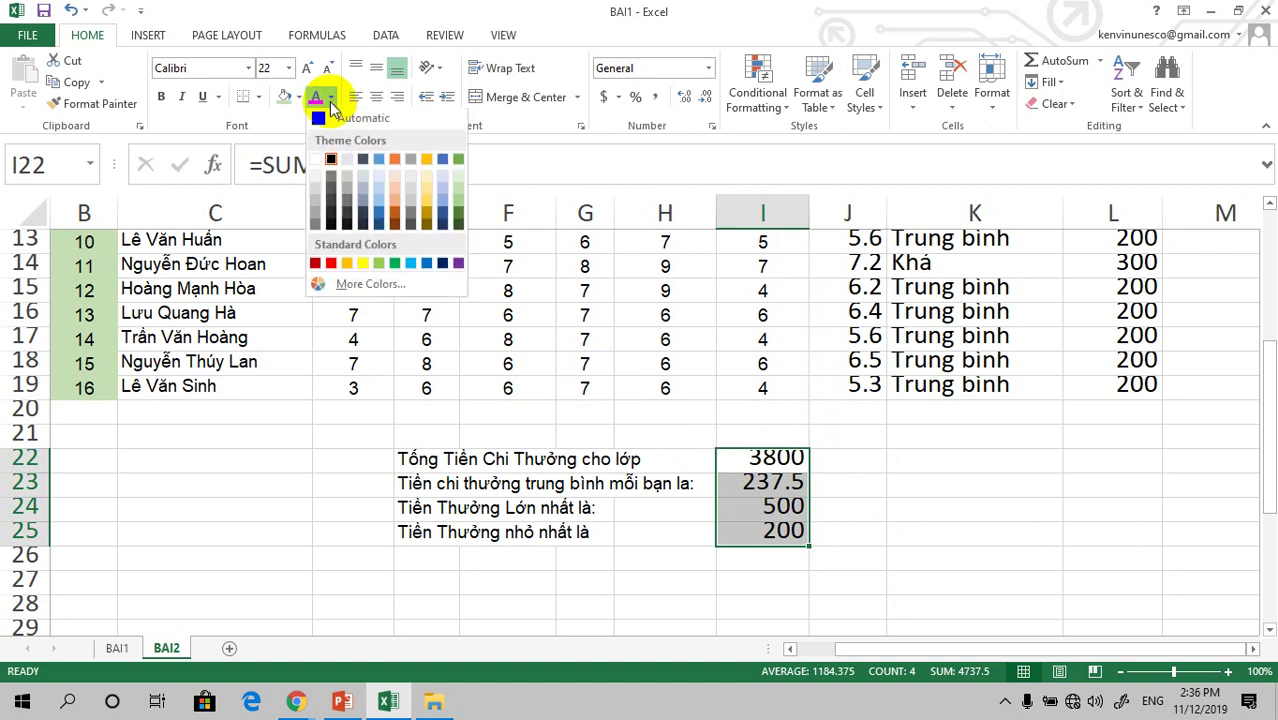
click(394, 193)
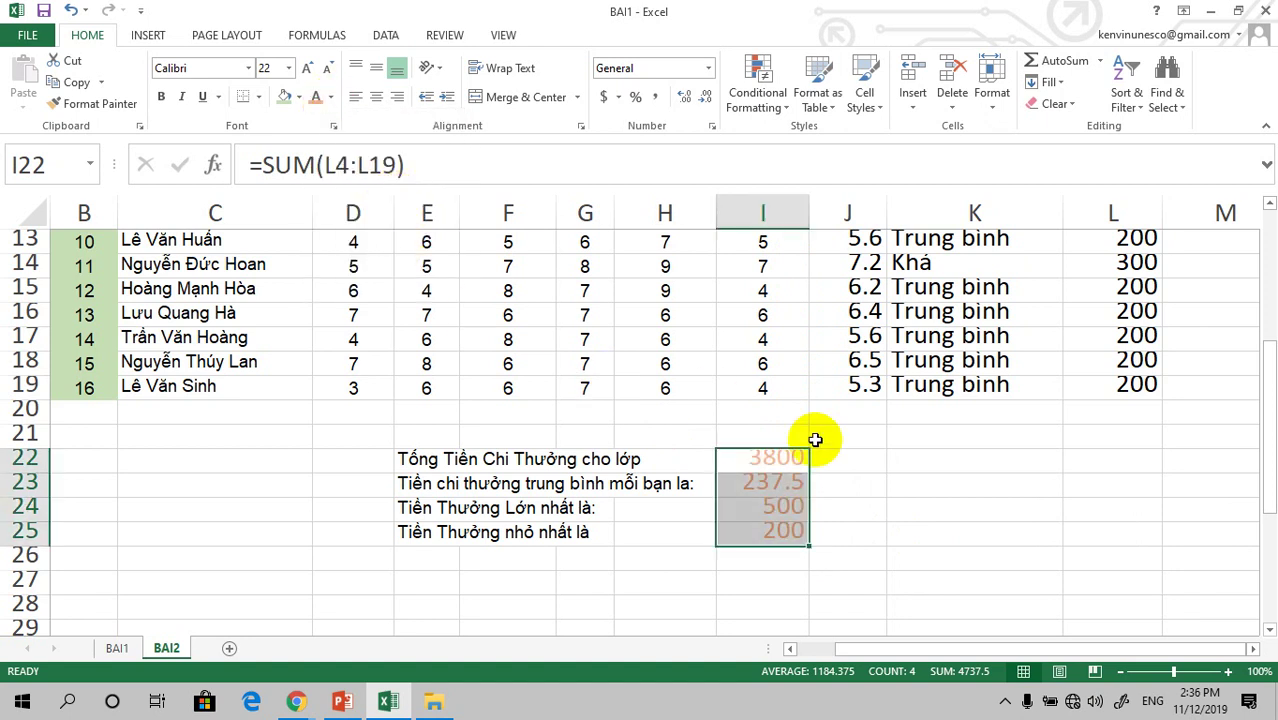
click(929, 519)
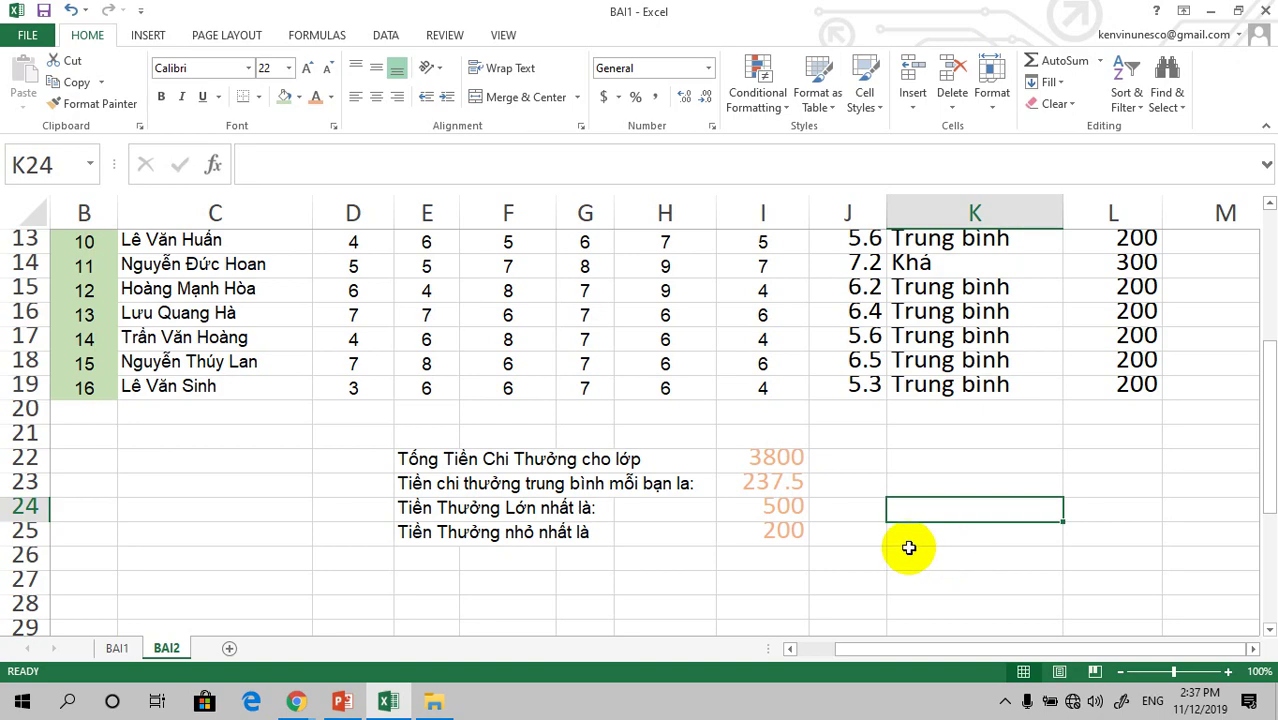
Review the bonus summary, then minimize Excel to show the desktop.
scroll(915, 500, up, 3)
scroll(925, 495, up, 1)
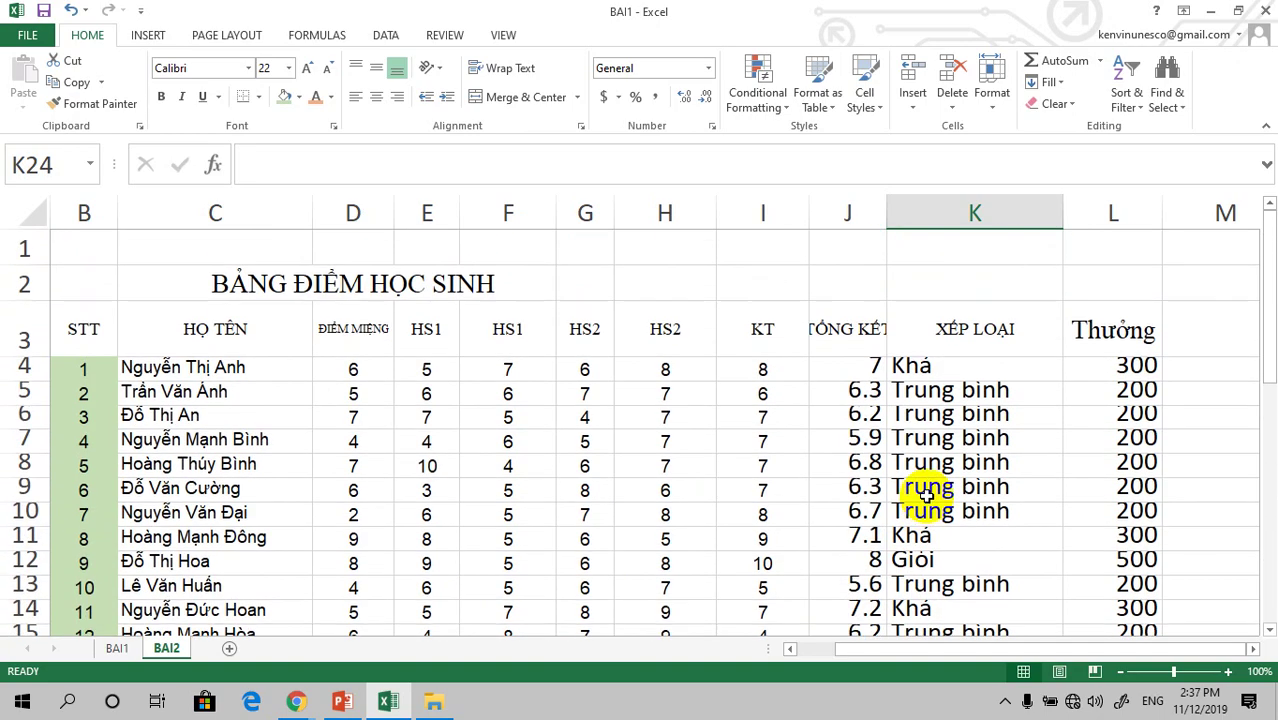
scroll(925, 492, down, 2)
scroll(925, 492, down, 2)
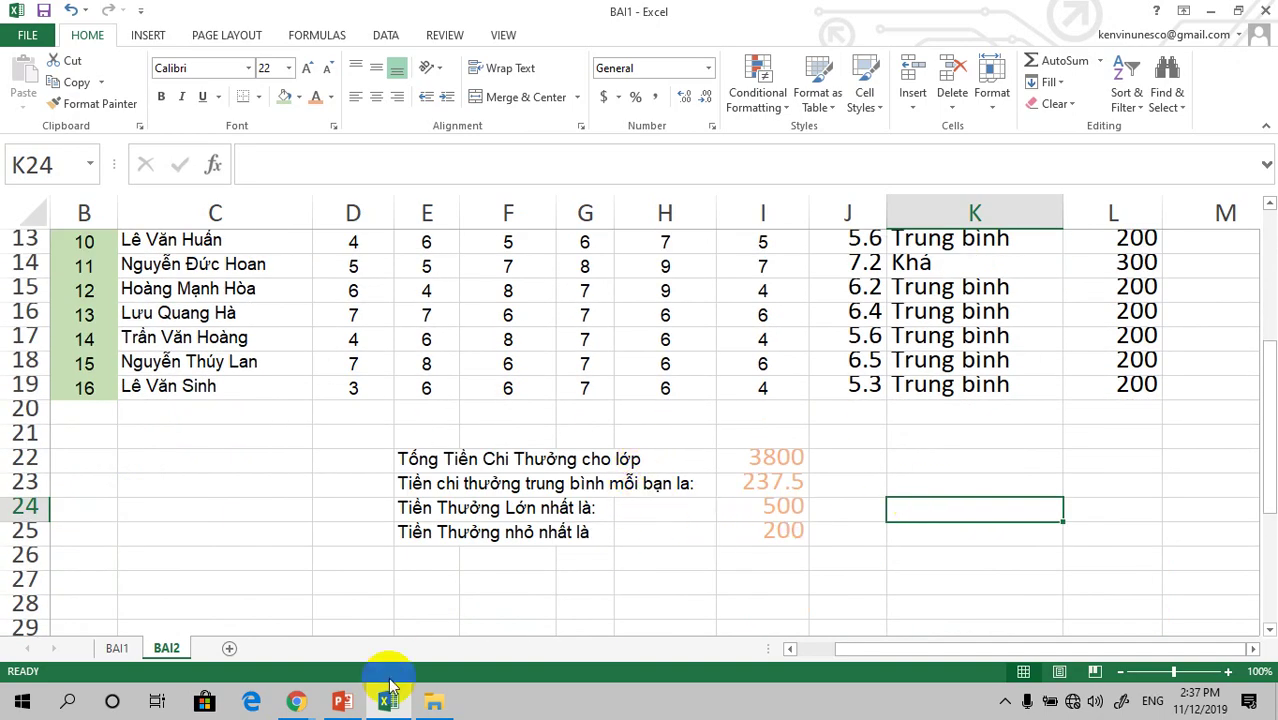
click(1209, 10)
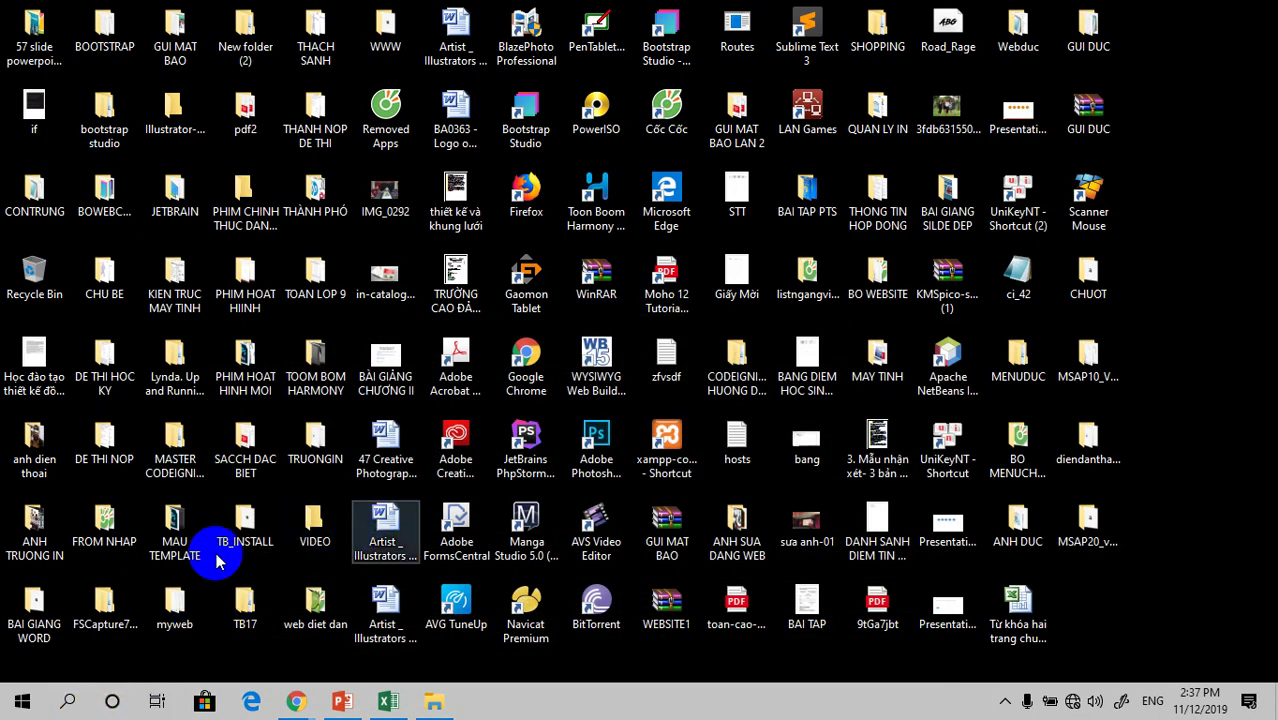
Launch Microsoft Office Word 2007 from the Start menu's Microsoft Office folder, dismissing the macro warning.
click(20, 703)
scroll(200, 450, down, 3)
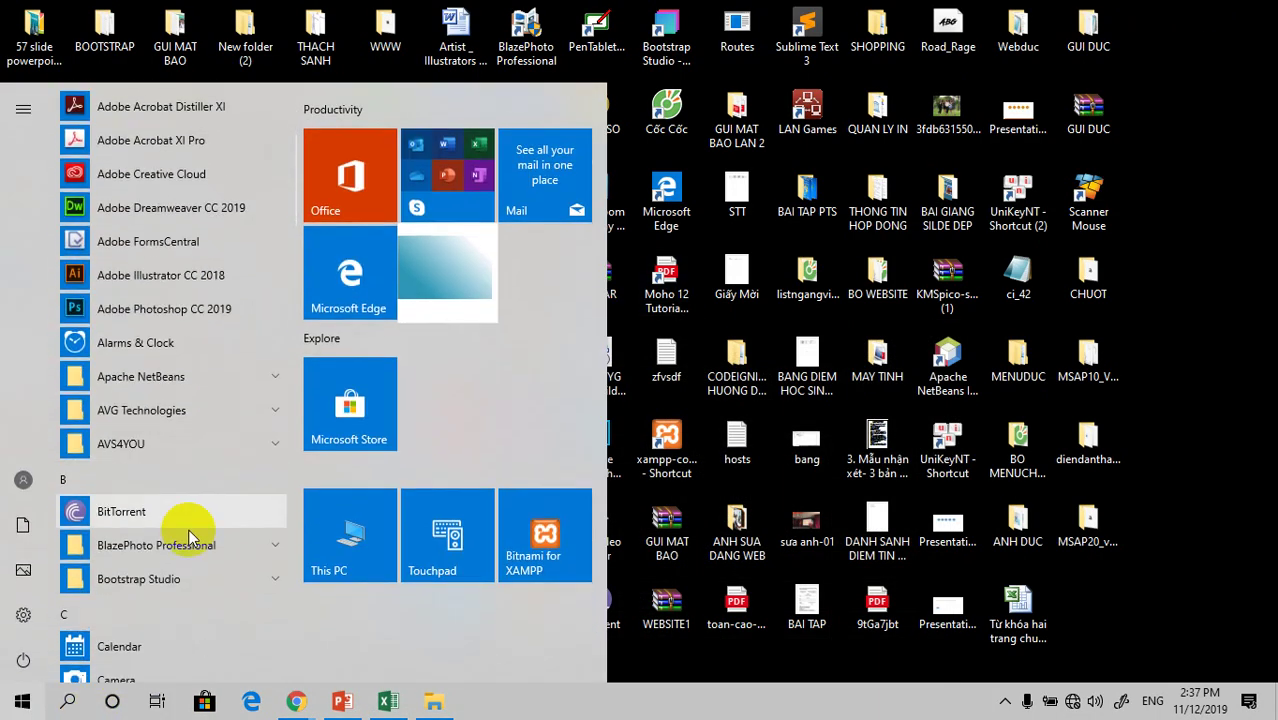
scroll(165, 540, down, 2)
scroll(157, 585, down, 2)
scroll(157, 585, down, 2)
scroll(157, 588, down, 2)
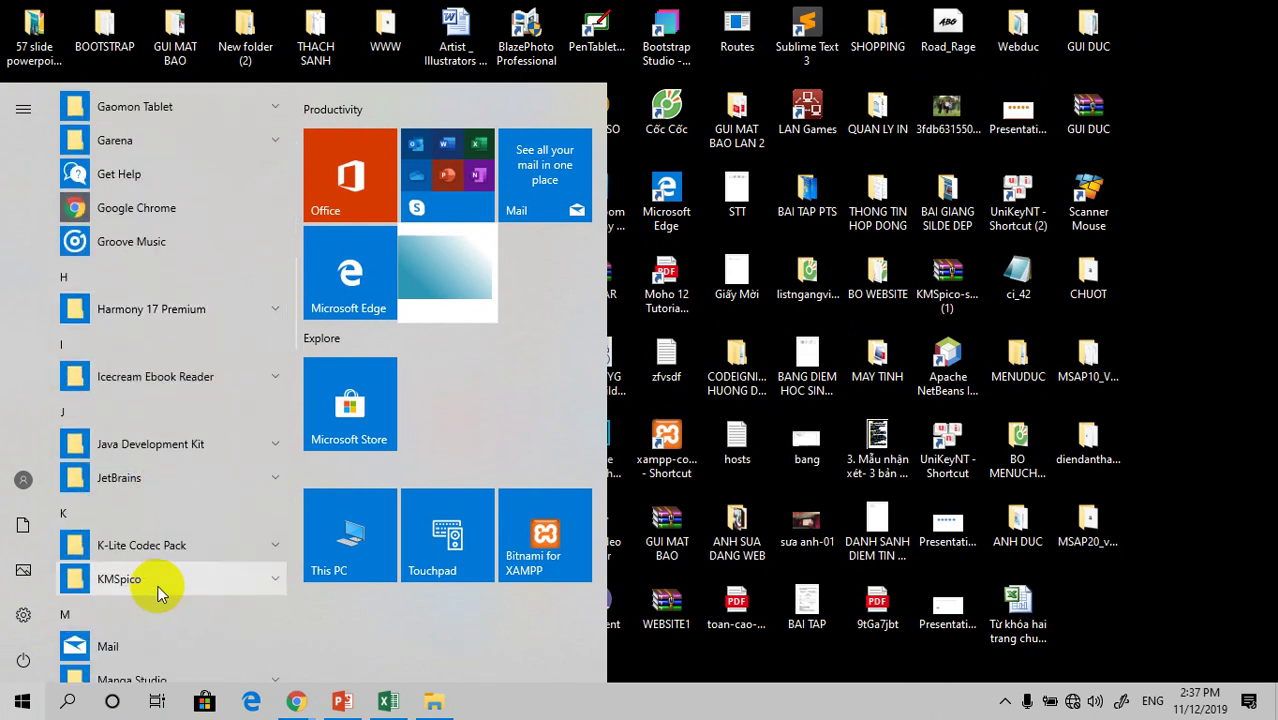
scroll(160, 588, down, 2)
scroll(150, 575, down, 2)
scroll(140, 530, down, 2)
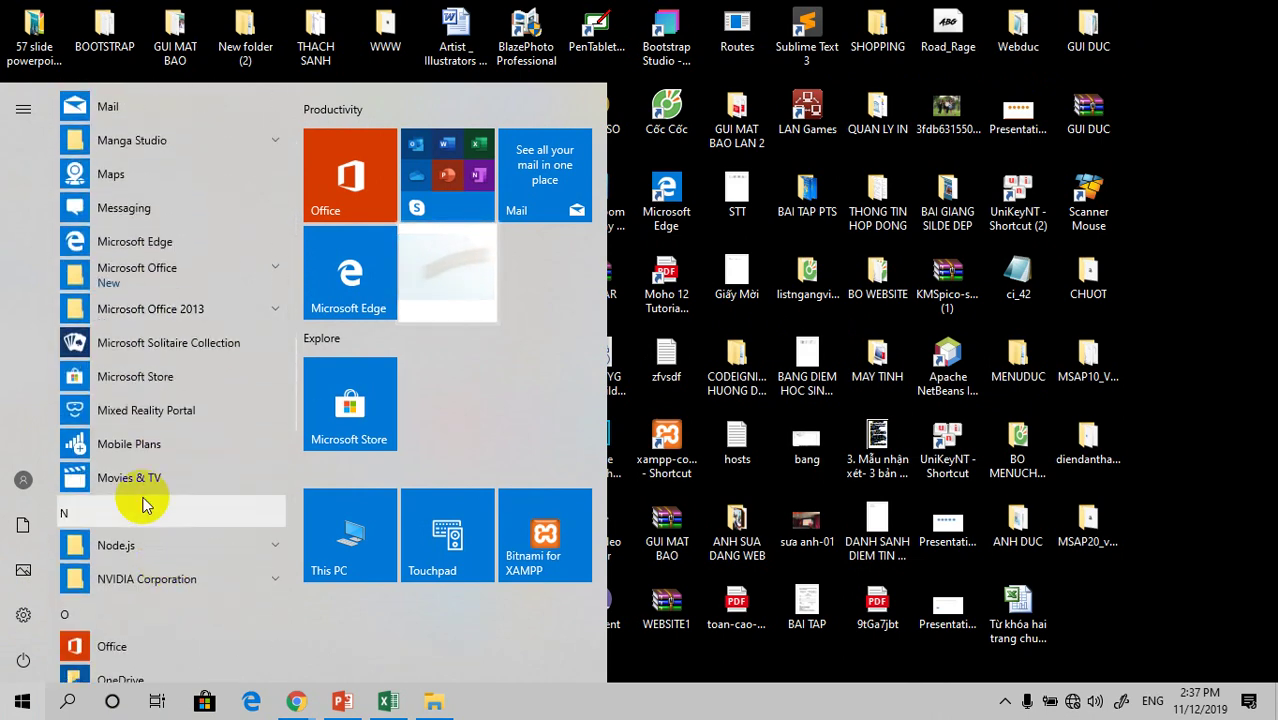
click(185, 272)
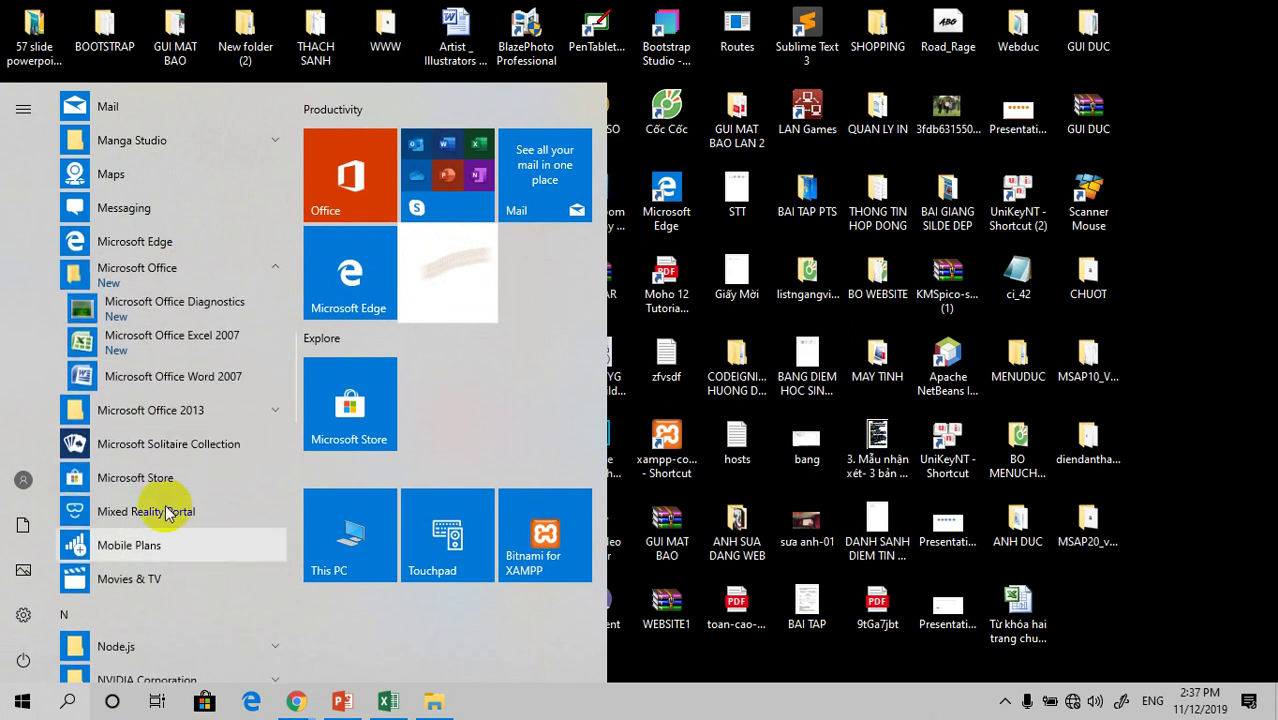
click(175, 376)
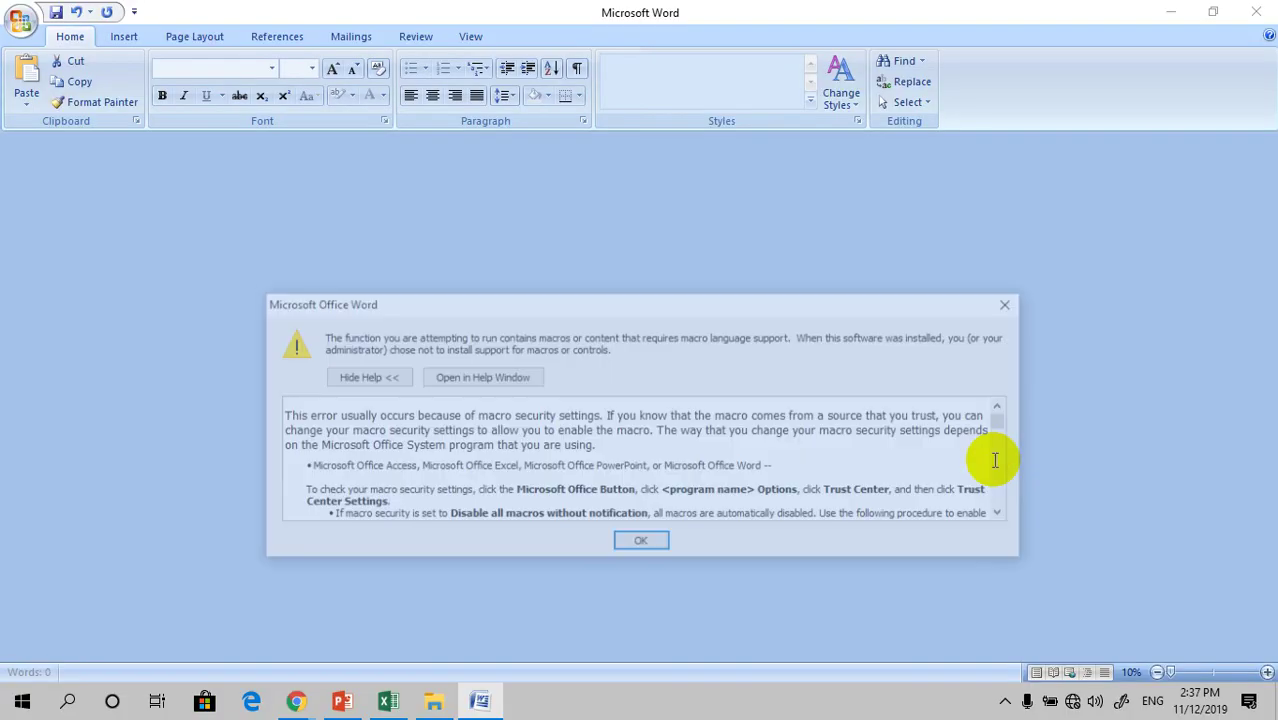
click(645, 543)
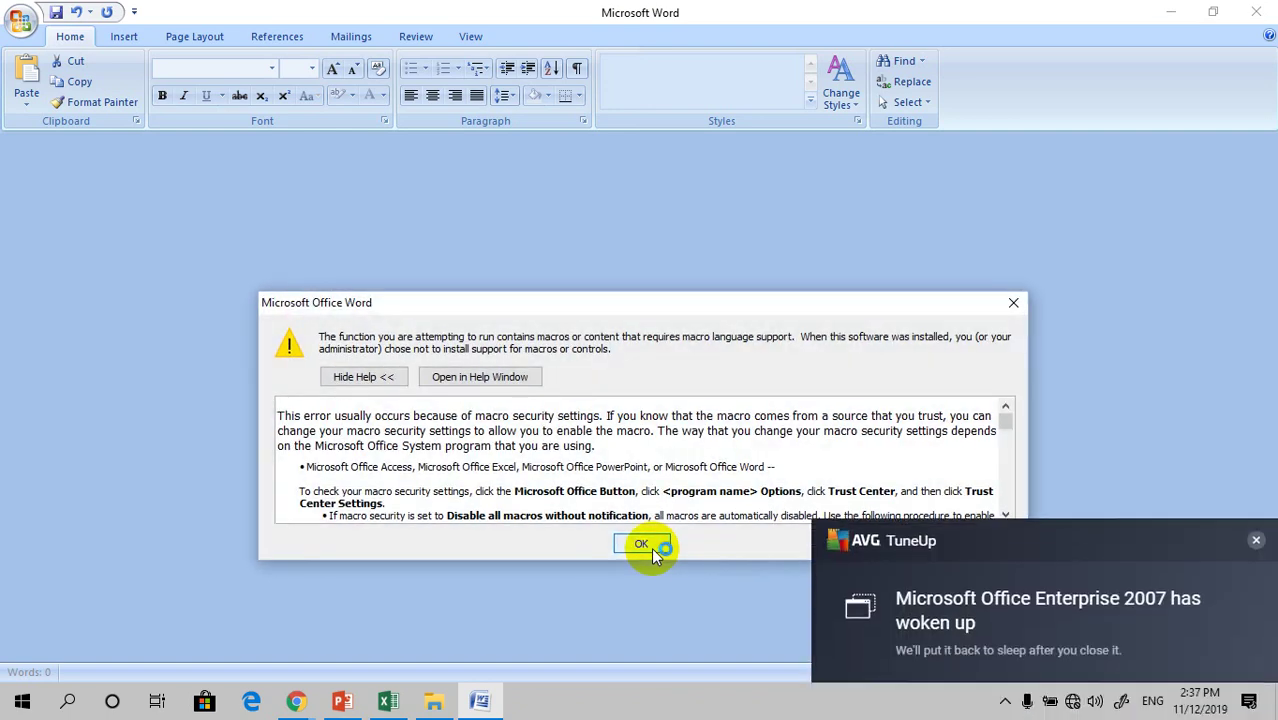
click(645, 543)
Set the font to Times New Roman and write the heading 'Tính bảng lương cho công nhân của công ty'.
click(645, 545)
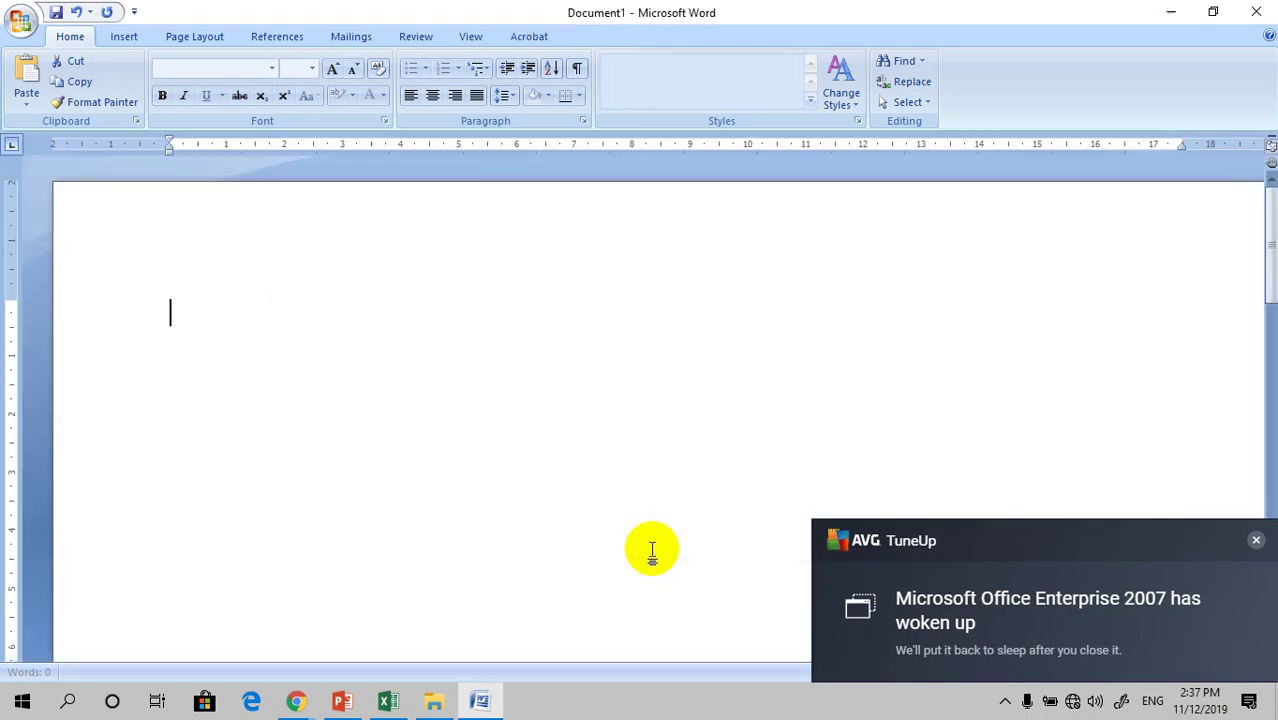
click(1256, 542)
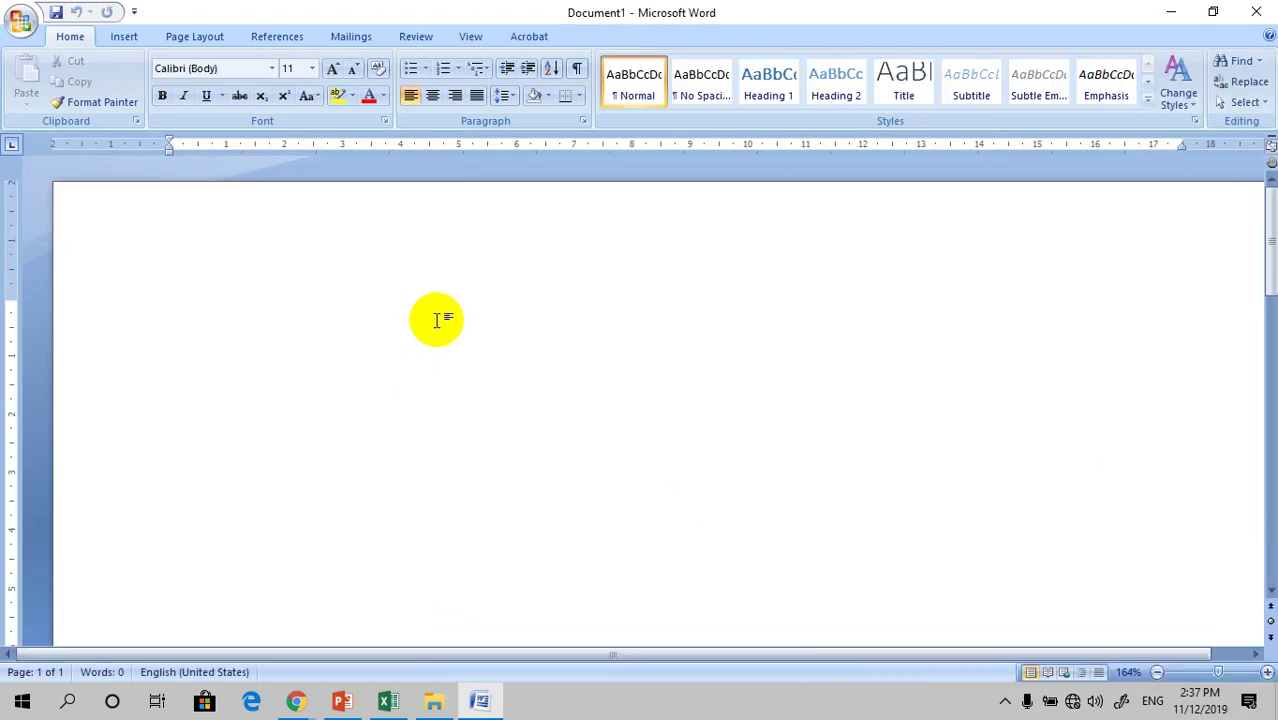
click(263, 70)
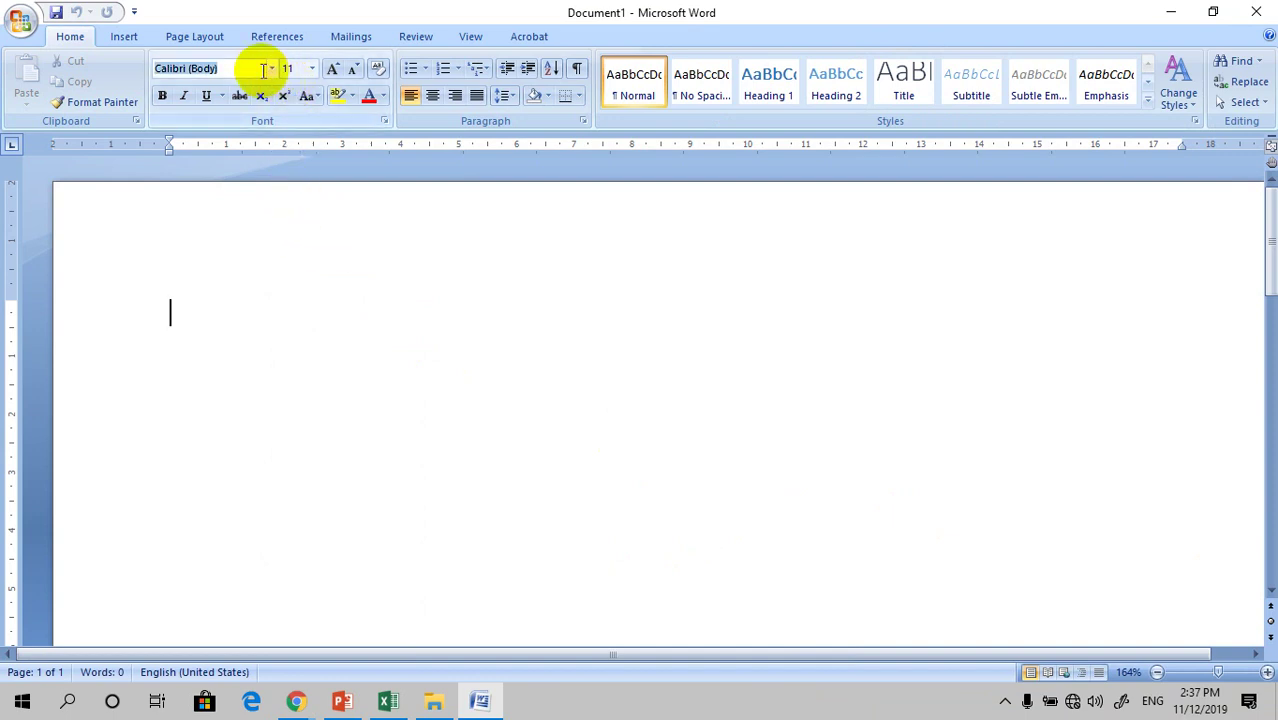
key(BackSpace)
text(Times New Roman)
key(Return)
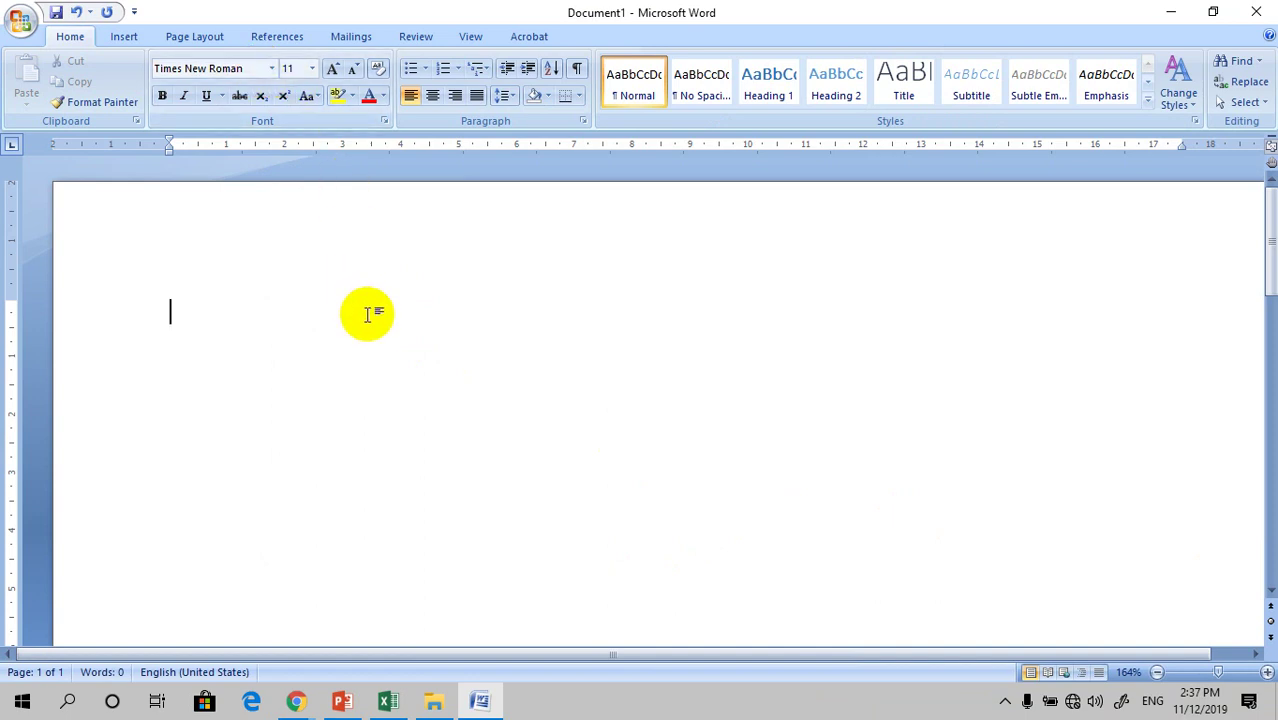
text(Tin)
text(hs )
text(ban)
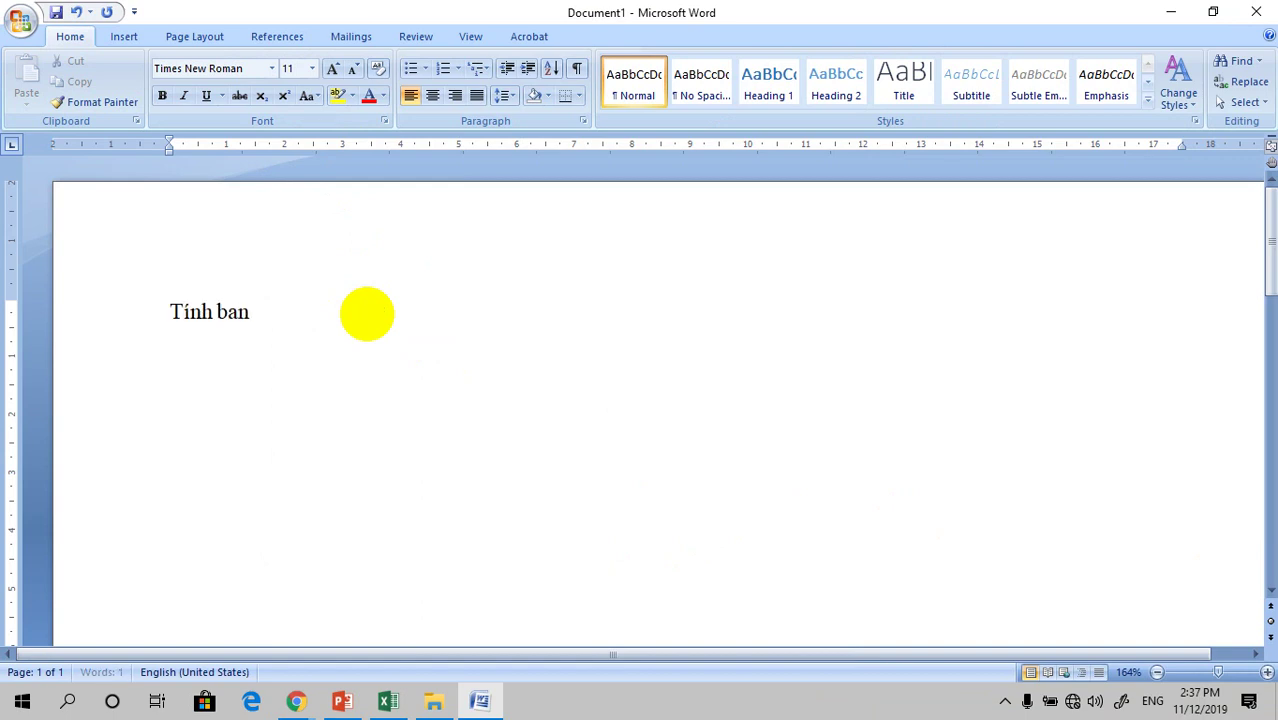
text(gr 1uow)
text(ng cho )
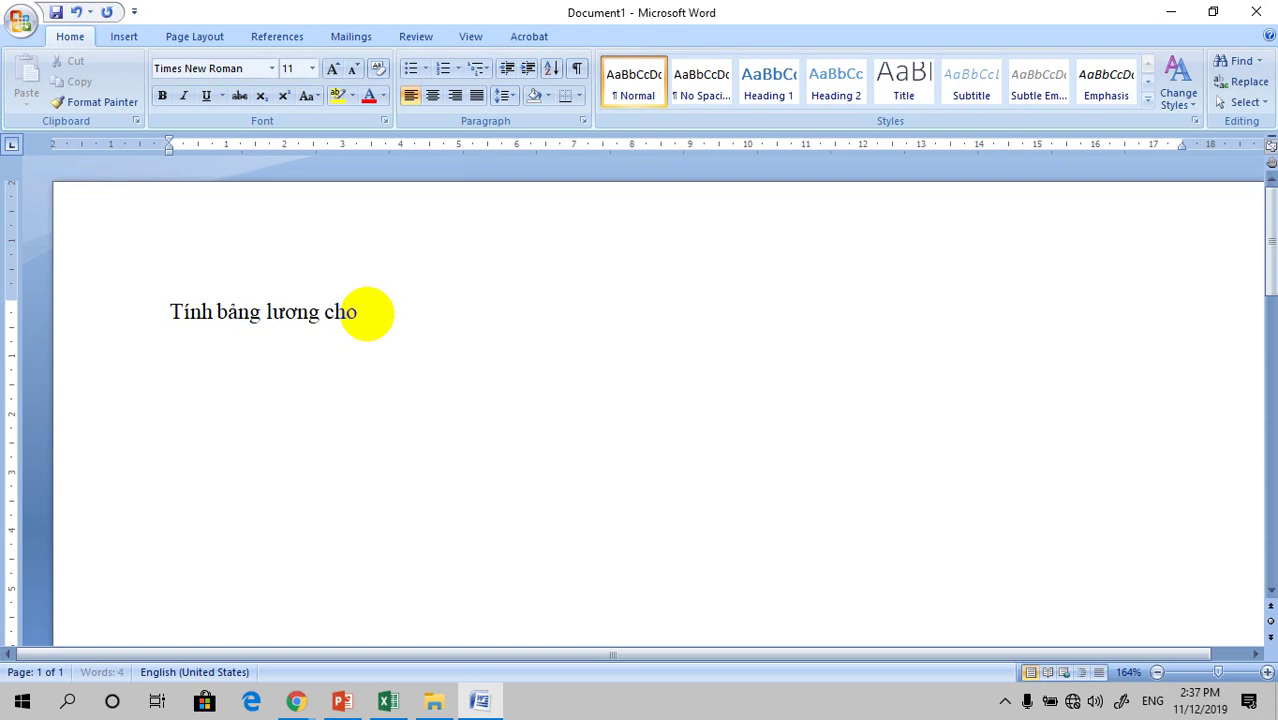
text(coo)
text(ng nhâ)
text( n)
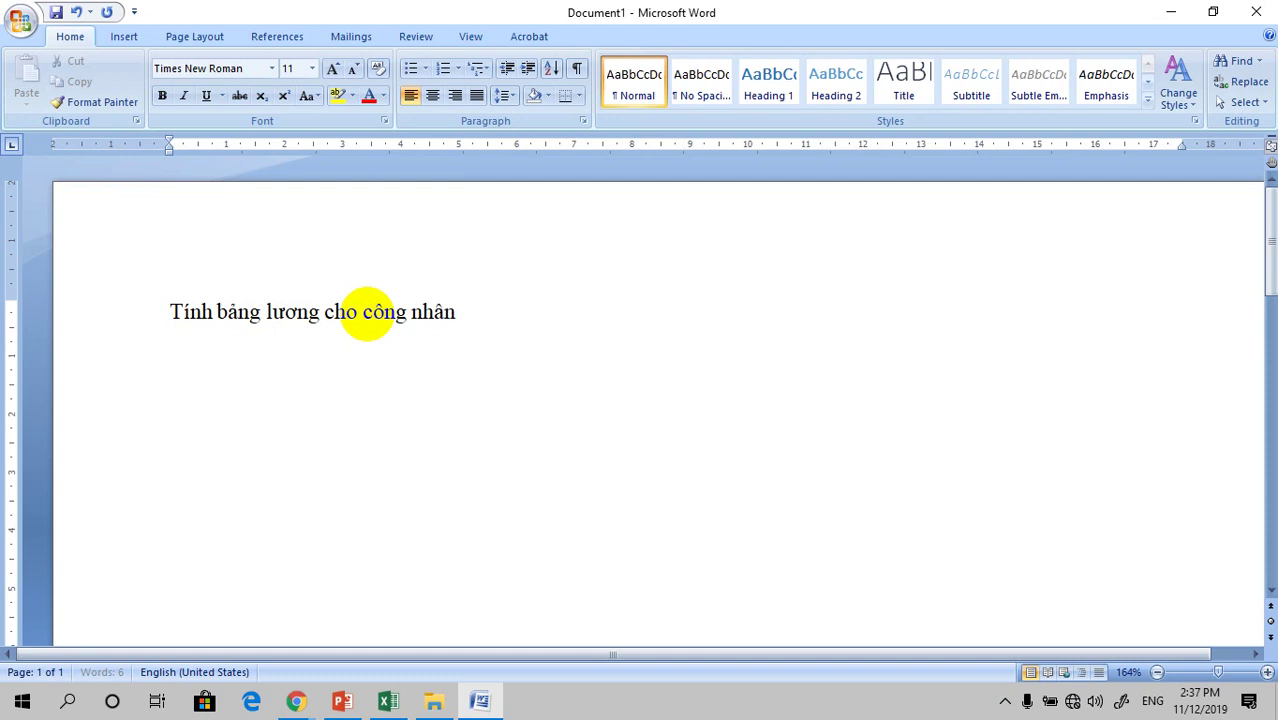
text(ha cuar)
text( c)
text(oong ty)
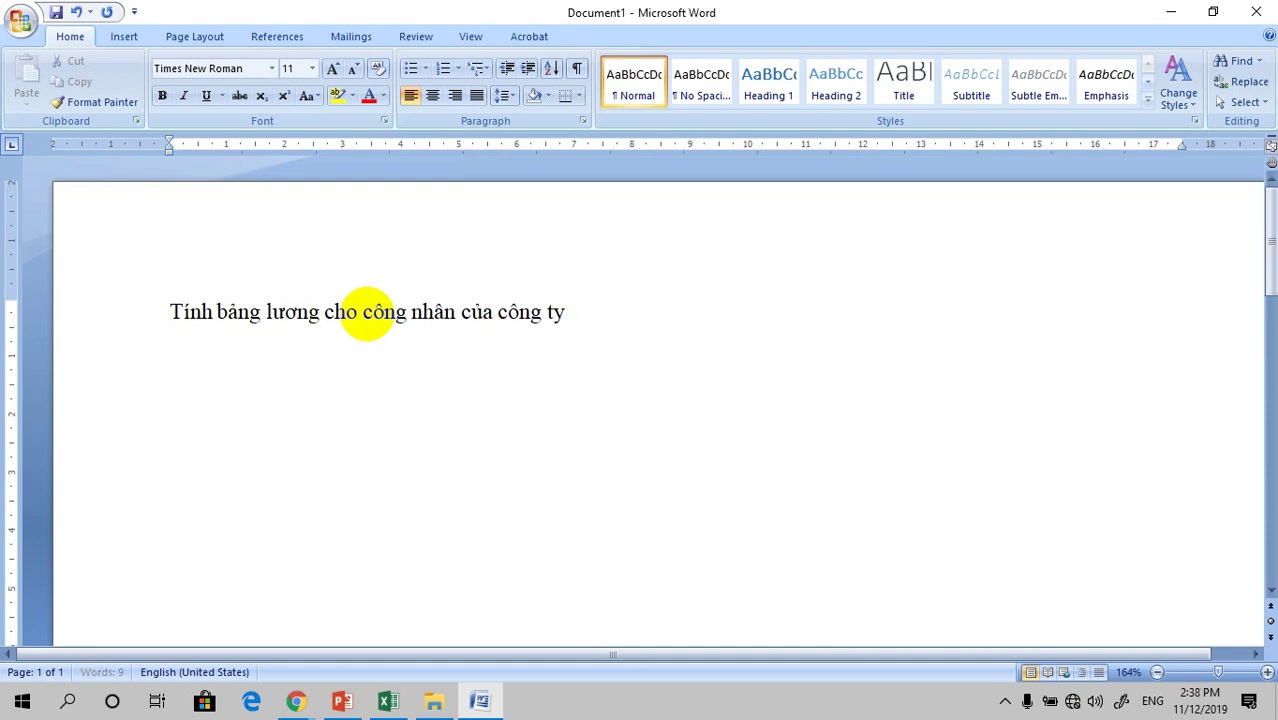
key(Return)
Write item 1 listing columns STT, HOTEN, NGÀY CÔNG, TL/ngày, Phụ cấp, Thưởng, fixing the mistyped 'PHỤ'.
key(ctrl+1)
text(1)
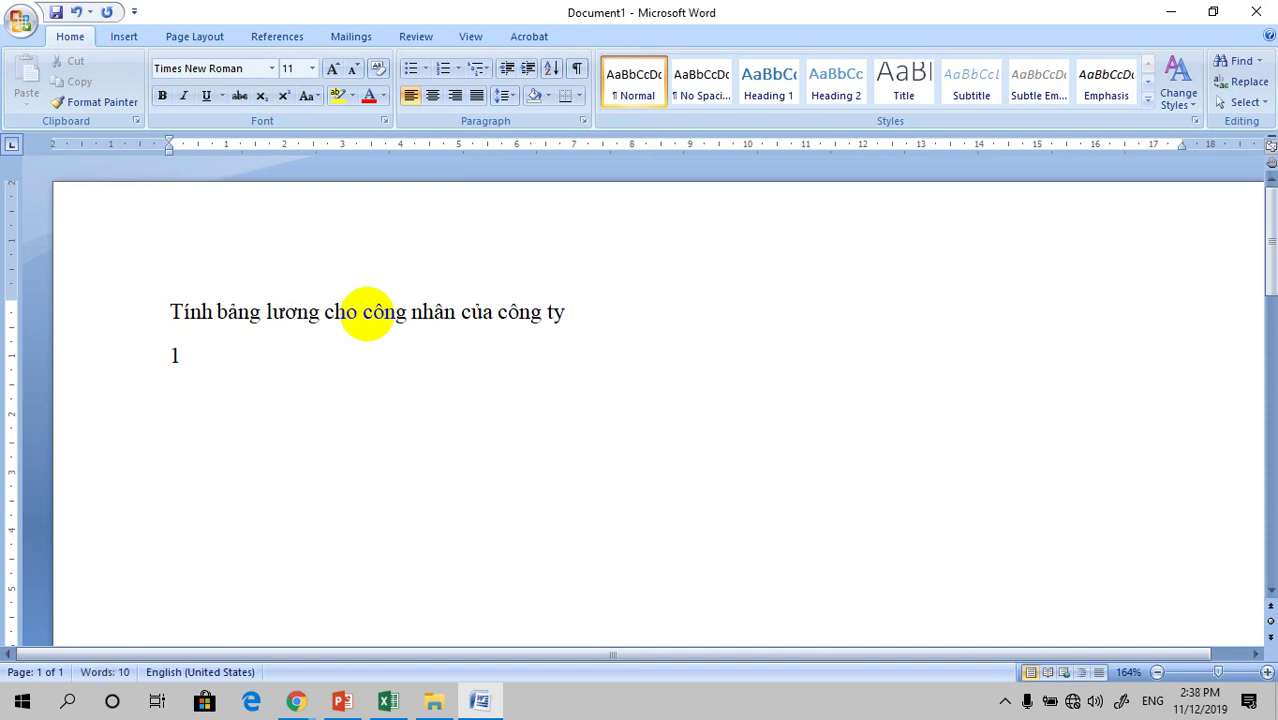
text( La)
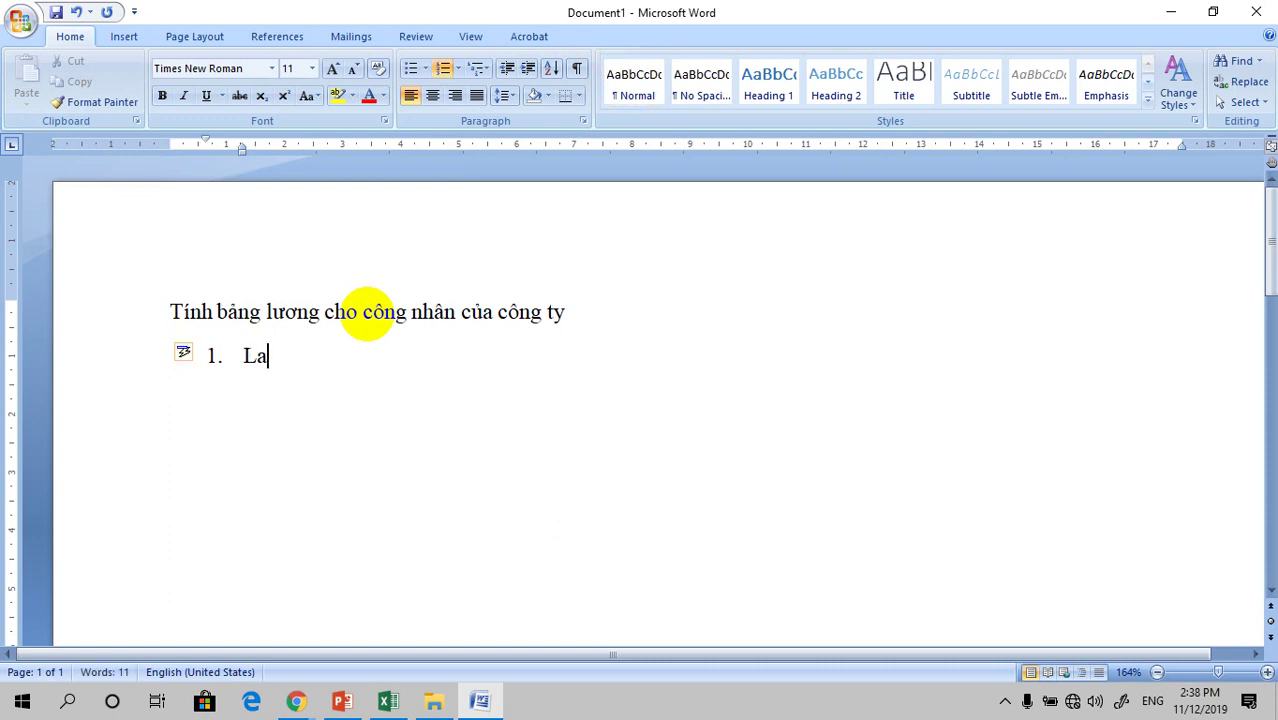
text(p)
text( b)
text(ang)
text( 1ư)
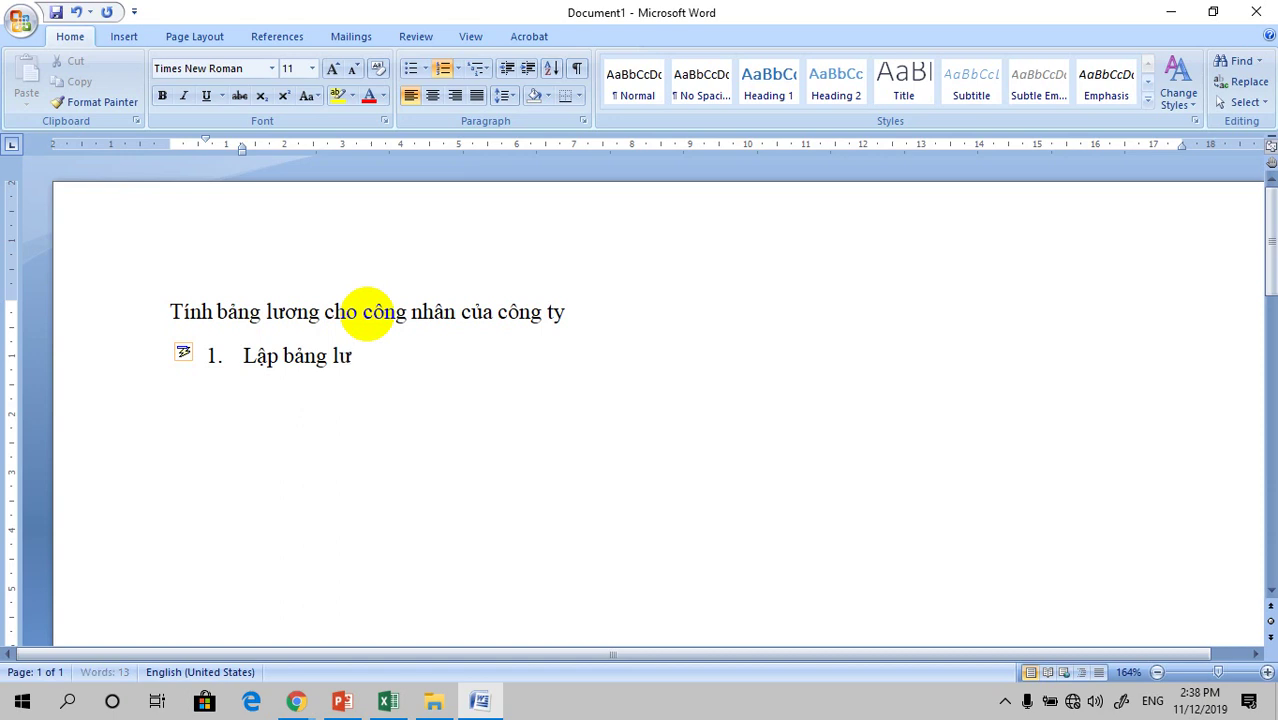
text(ng bao)
text( goo)
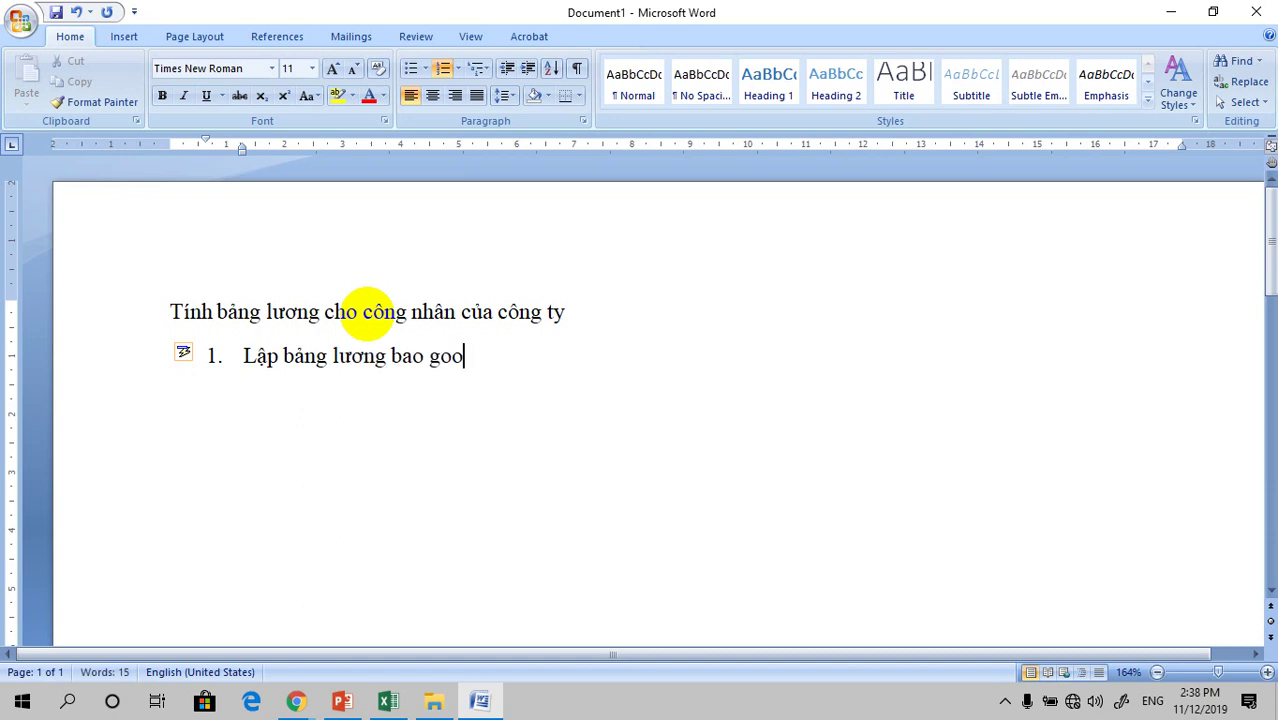
text(mf ca)
text(j)
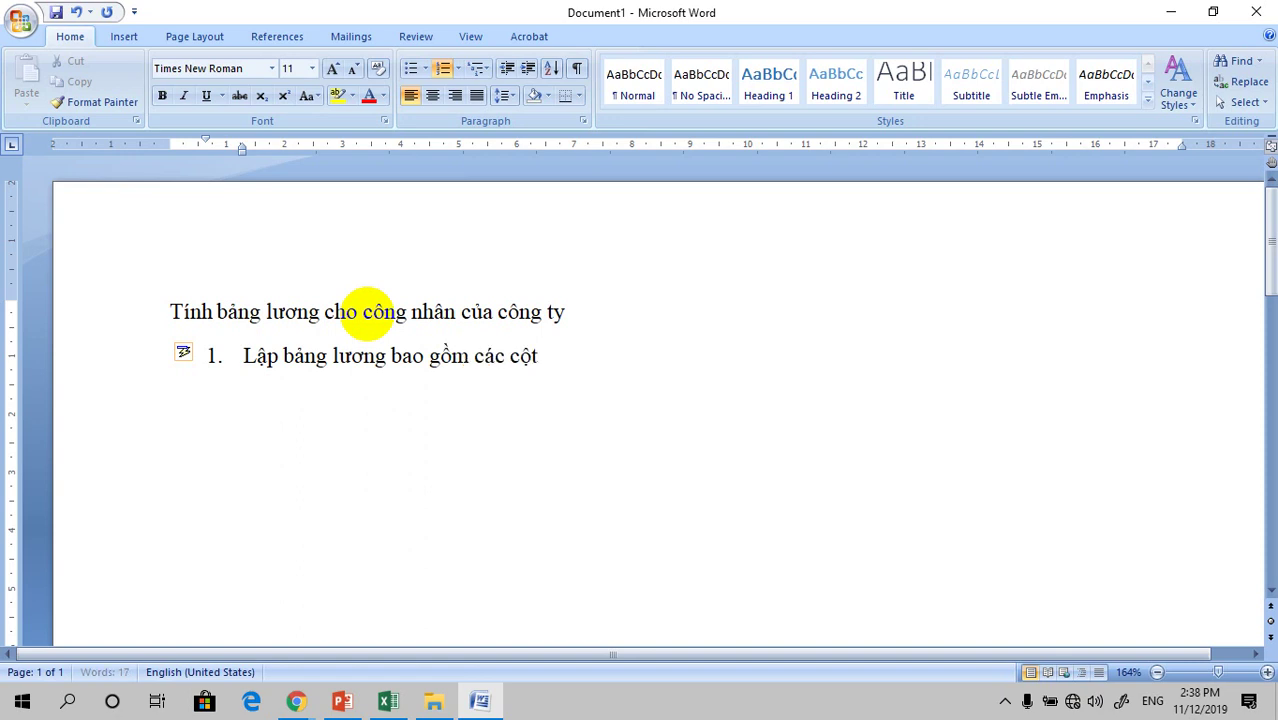
text(u:)
text( S)
text(HOTE)
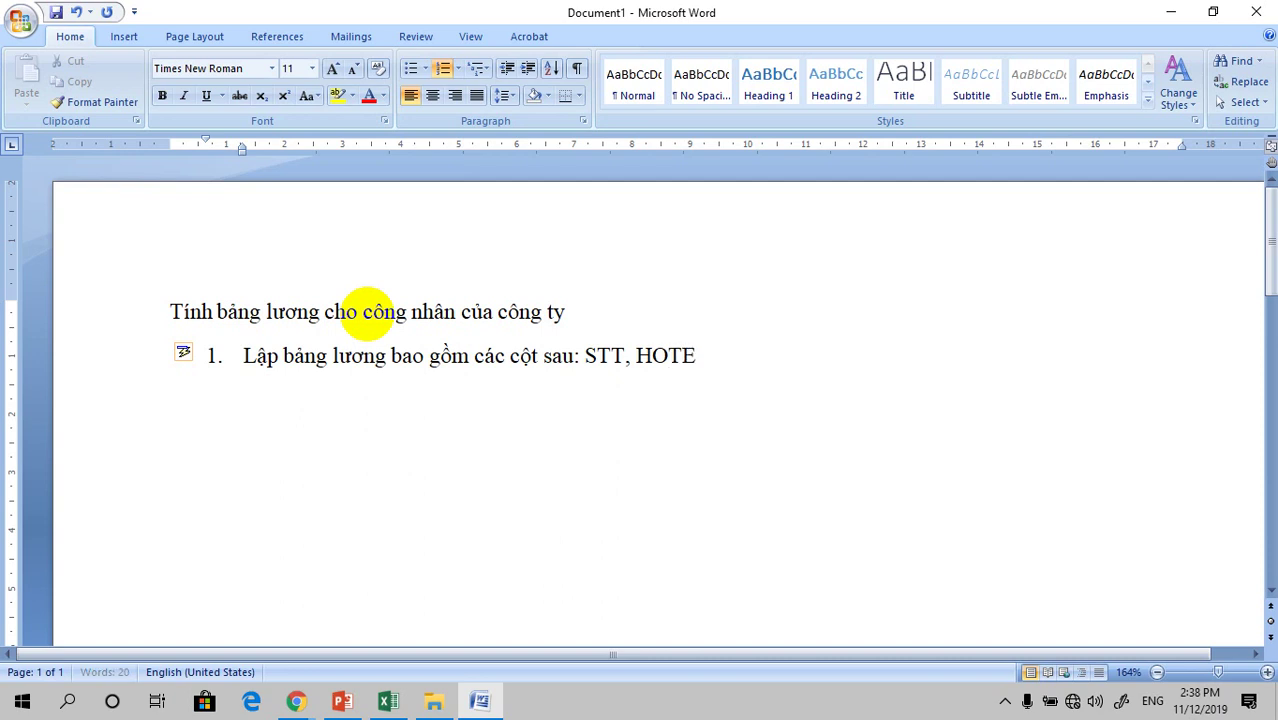
text(N, )
text(NGA)
text( CÔ)
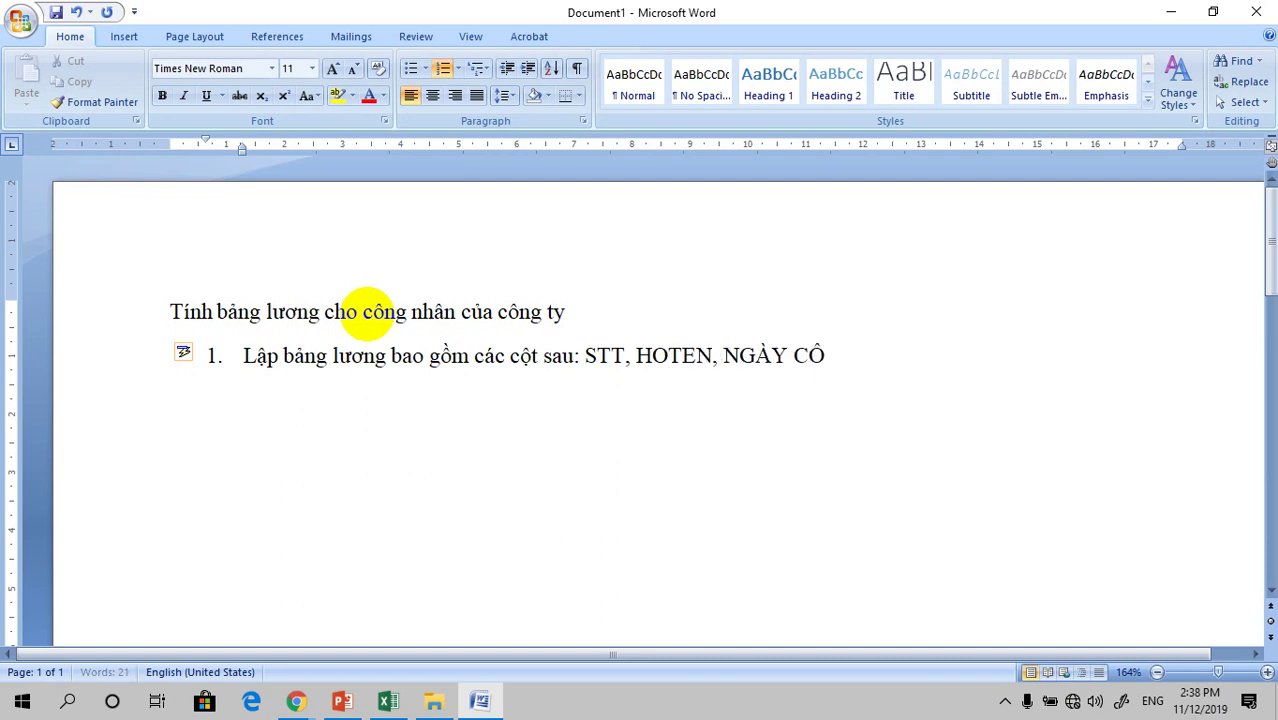
text(NG,)
text( Ti)
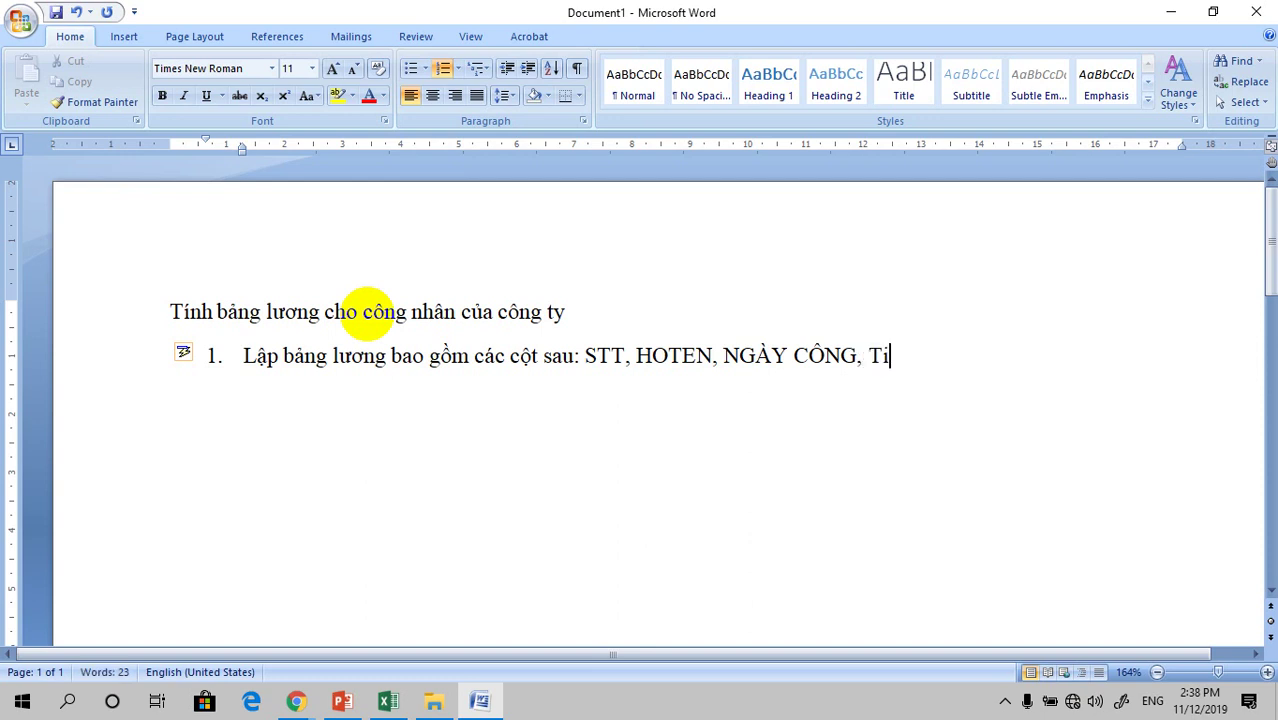
key(BackSpace)
text(L)
text(/)
text(ng)
text(ay)
text(PHUj)
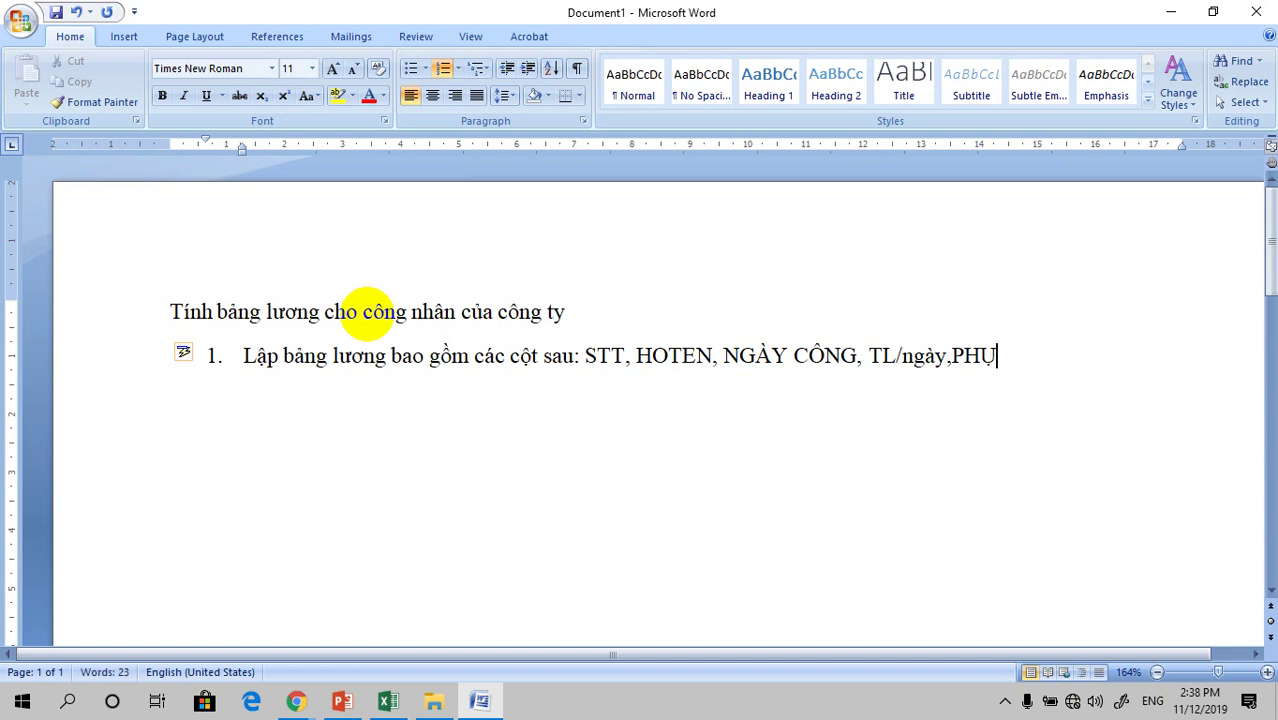
text( ca)
key(BackSpace)
key(BackSpace)
key(BackSpace)
key(BackSpace)
key(BackSpace)
key(BackSpace)
text(Phu)
text(j caaps)
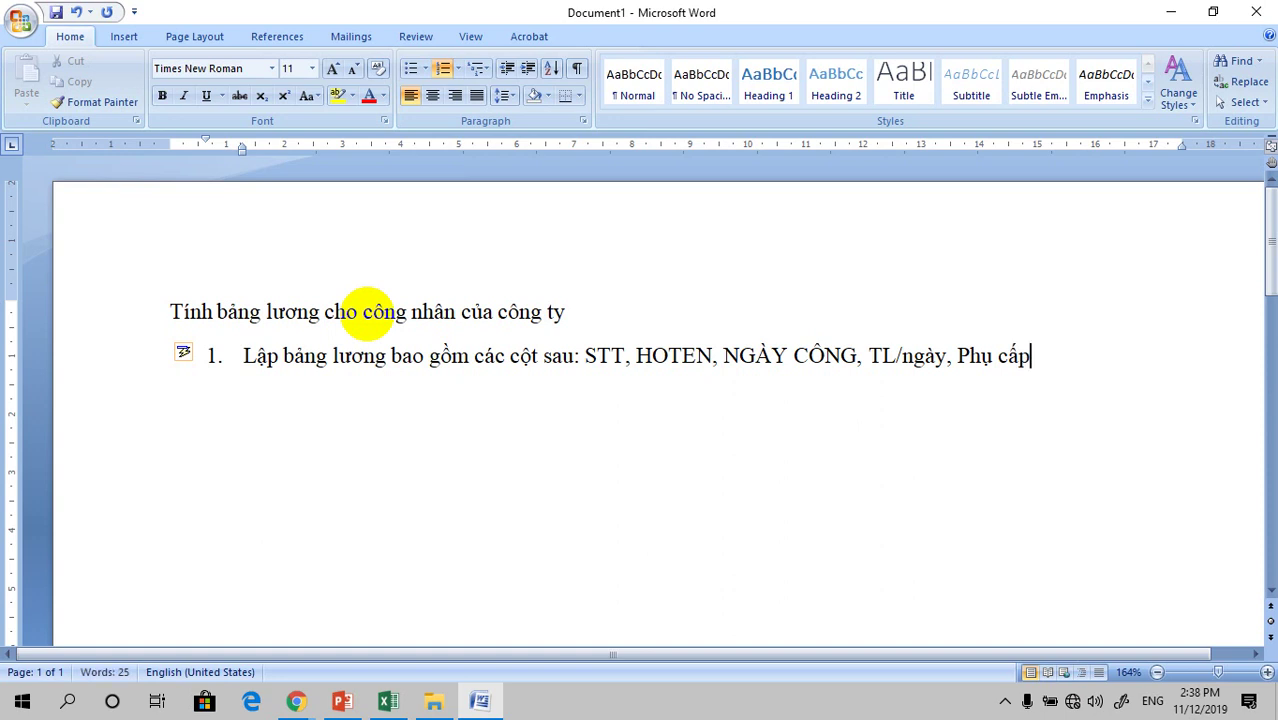
text(,)
text( Th)
text(ongr,)
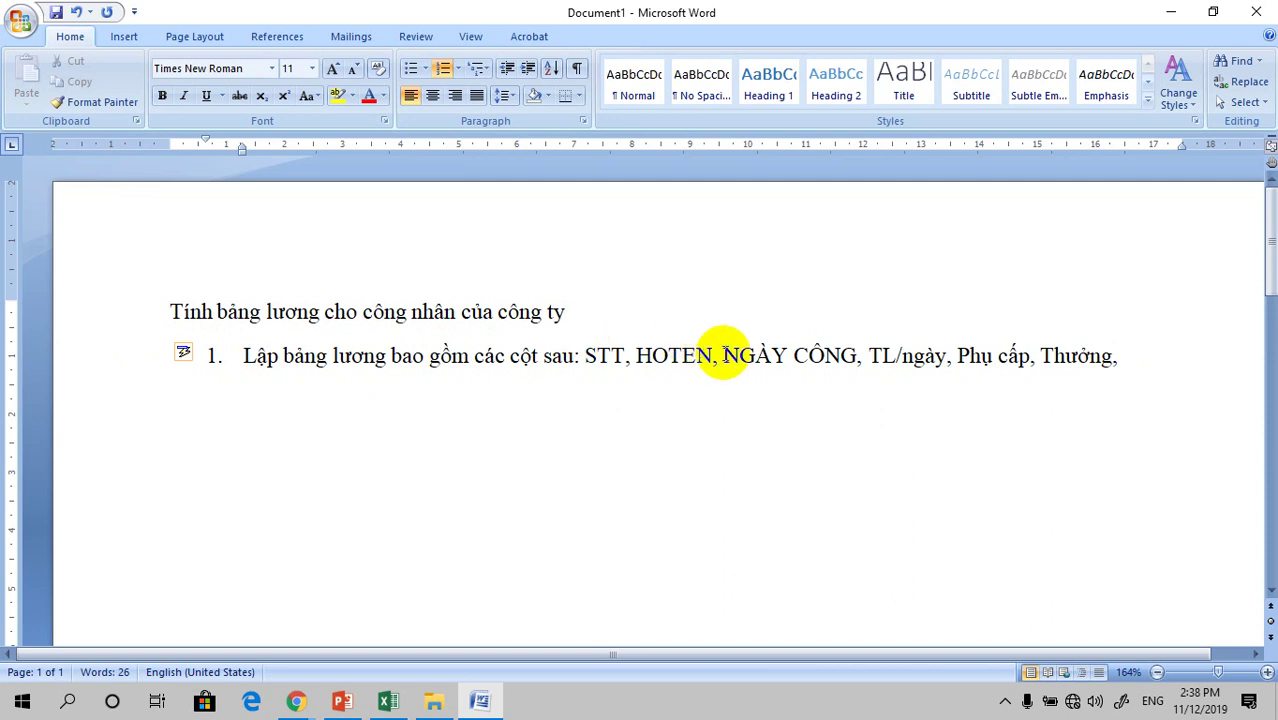
Add 'Giới tính' before NGÀY CÔNG and 'Tổng Lĩnh' at the end of the column list.
click(724, 355)
text(Gi)
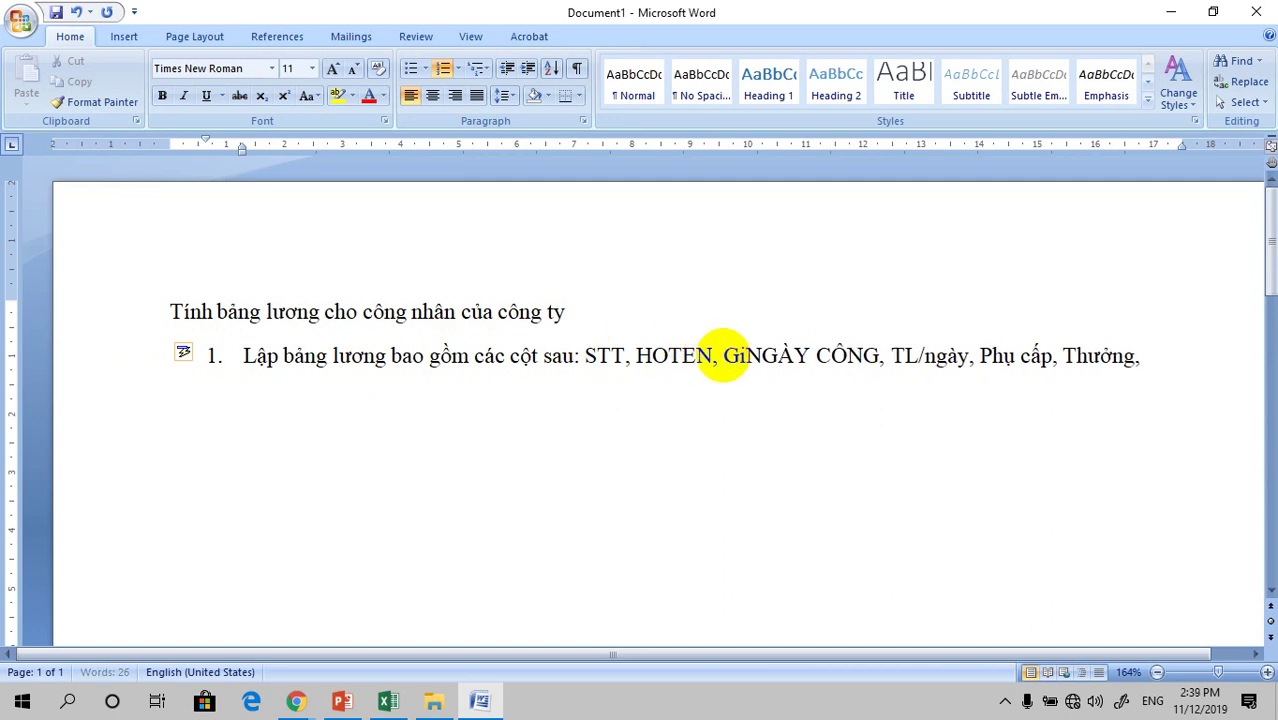
text(ới )
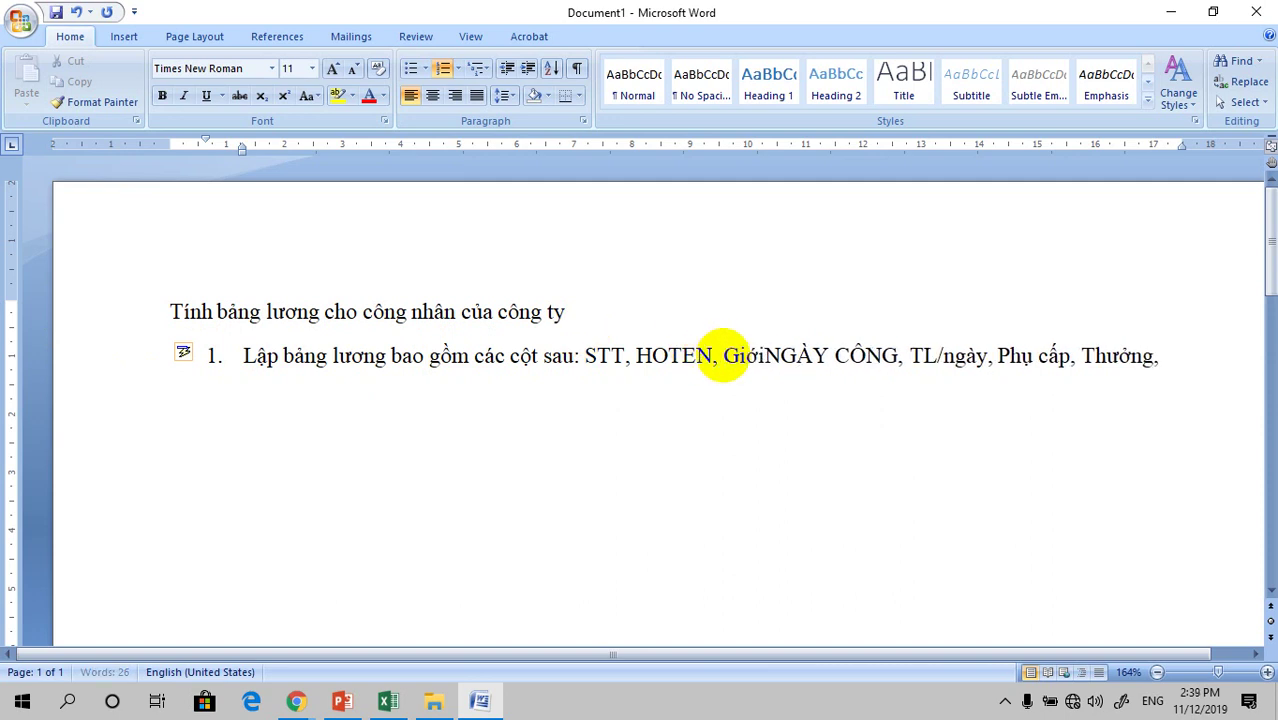
text(tinh)
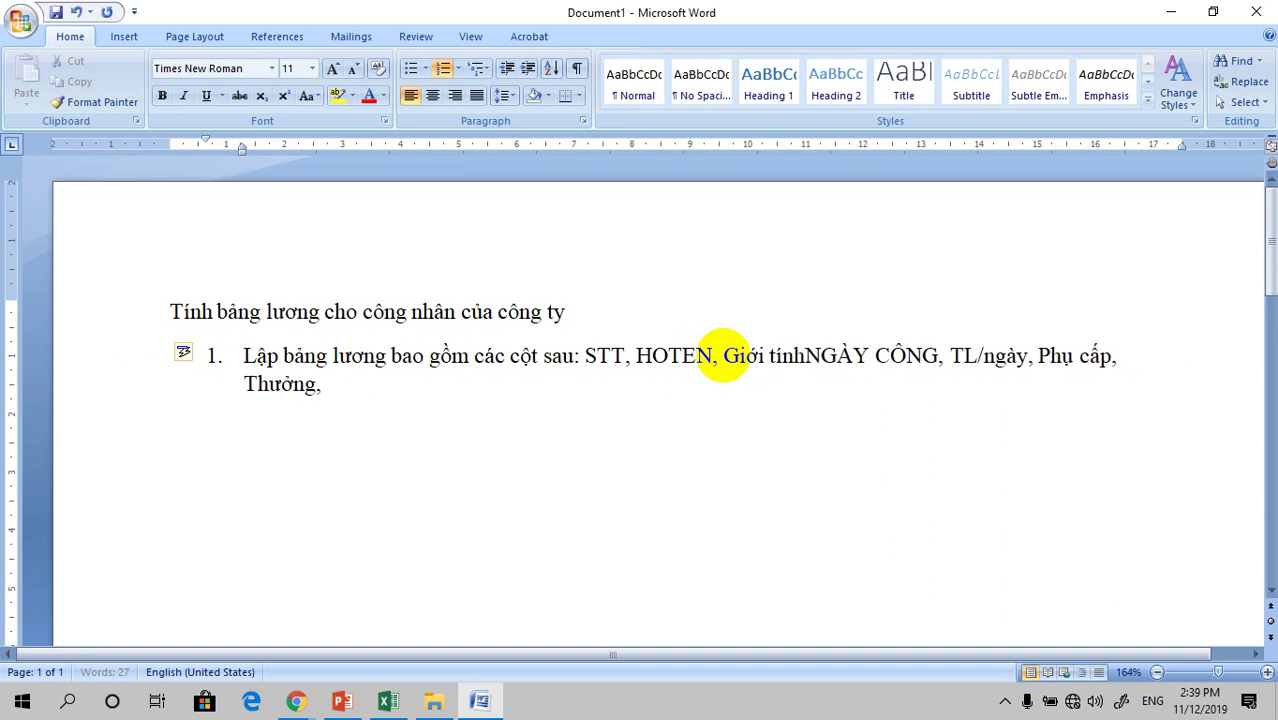
text(,)
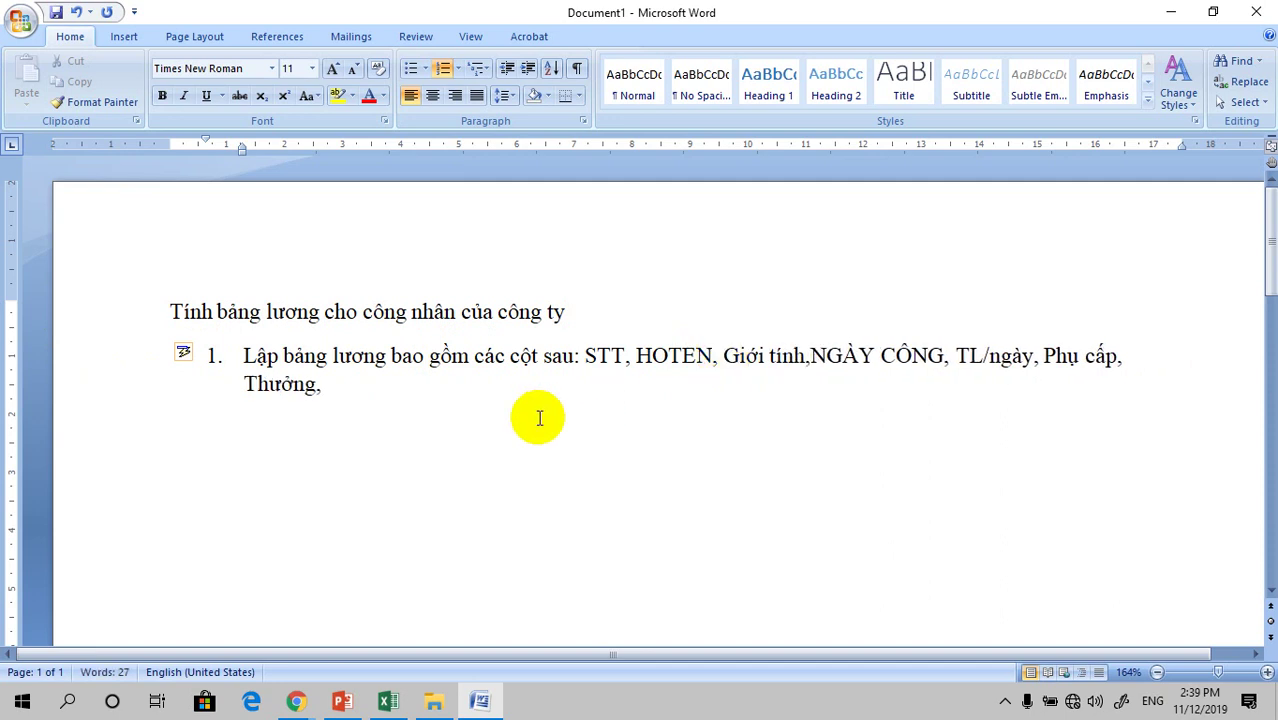
click(368, 393)
text(T)
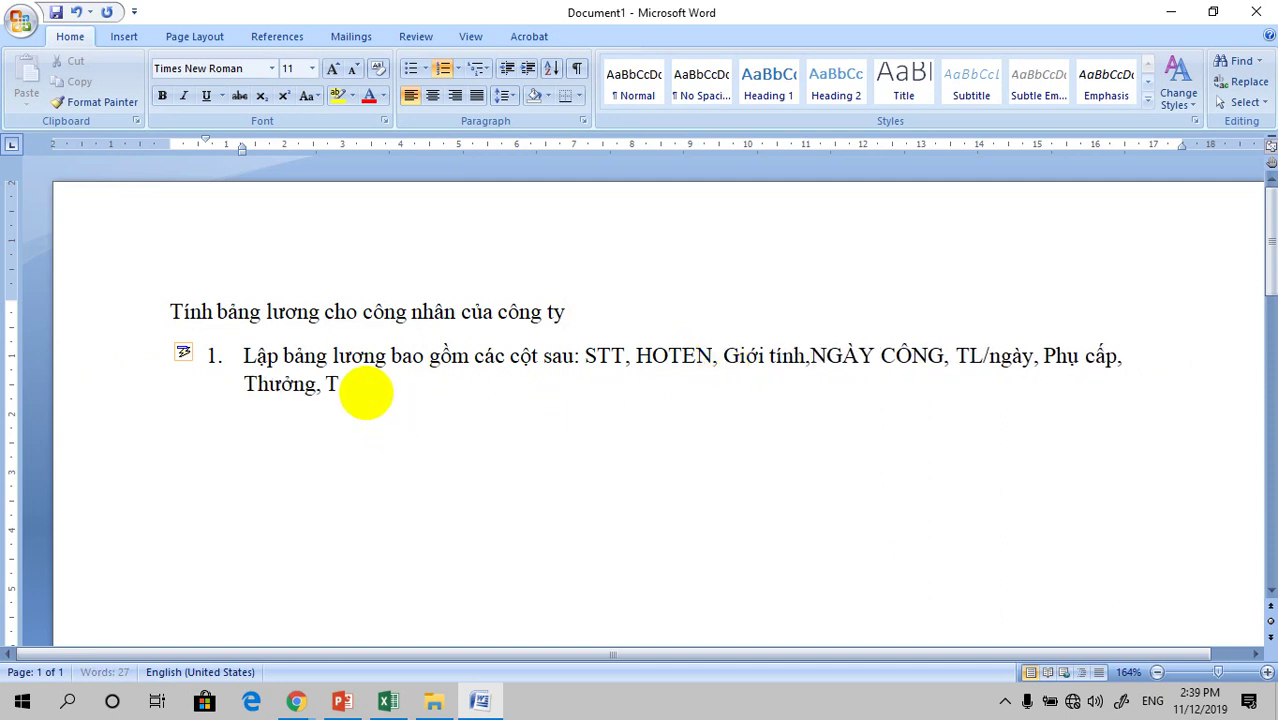
text(ông)
text( Lĩnh)
Add rule 2 'Nếu là Nữ mỗi tháng được thêm 200k.' and insert 'Trợ cấp' after Phụ cấp.
key(Return)
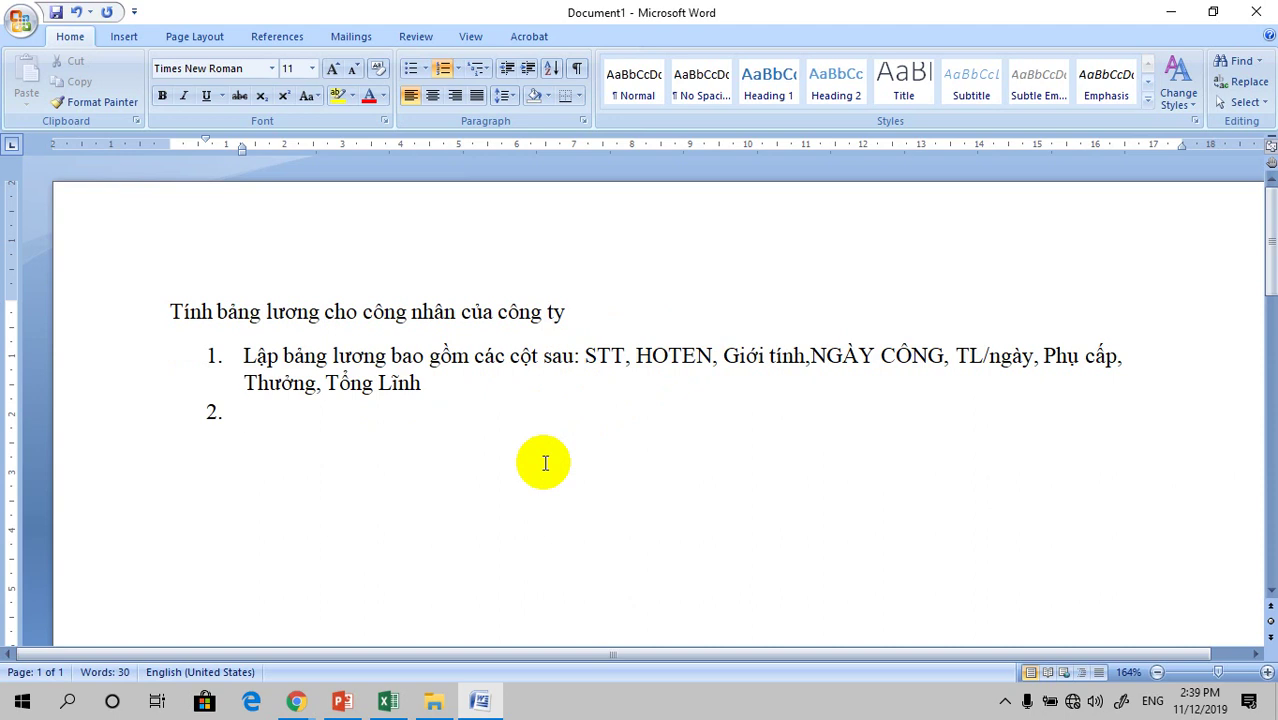
text(Nêu)
text(a)
text( Nư)
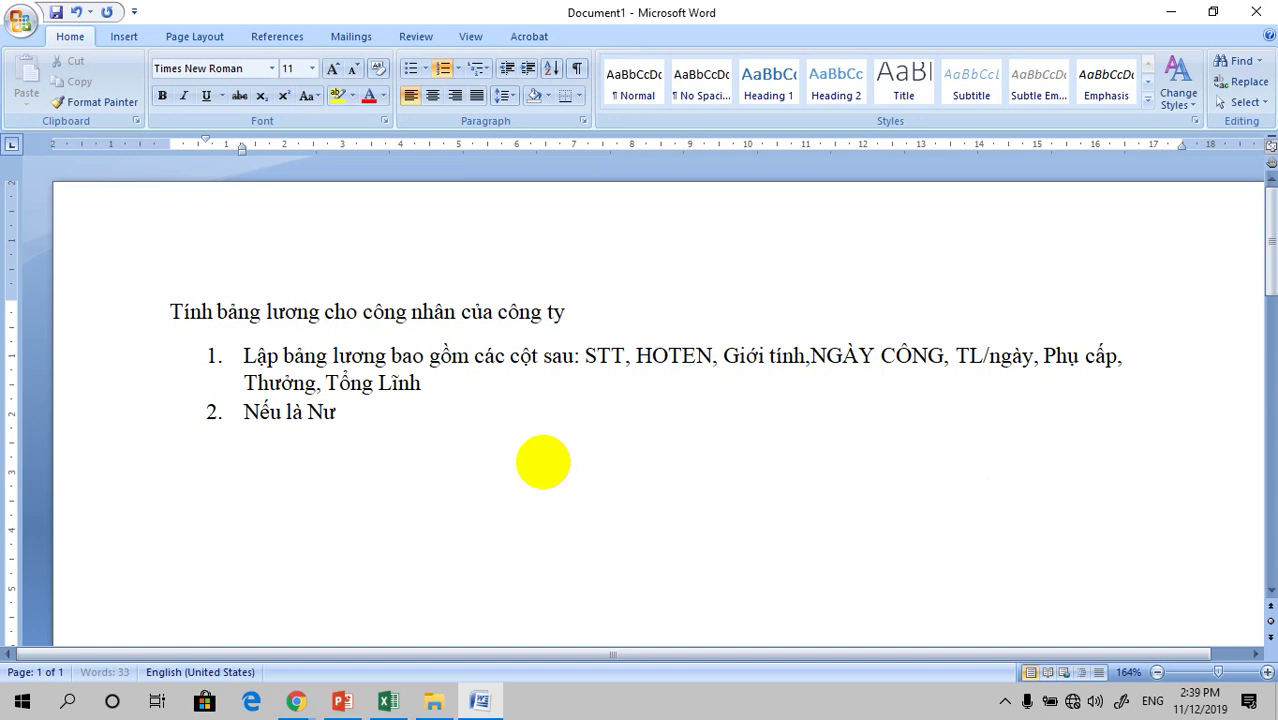
text(x)
text( m)
text(o)
text(oix)
text(hang)
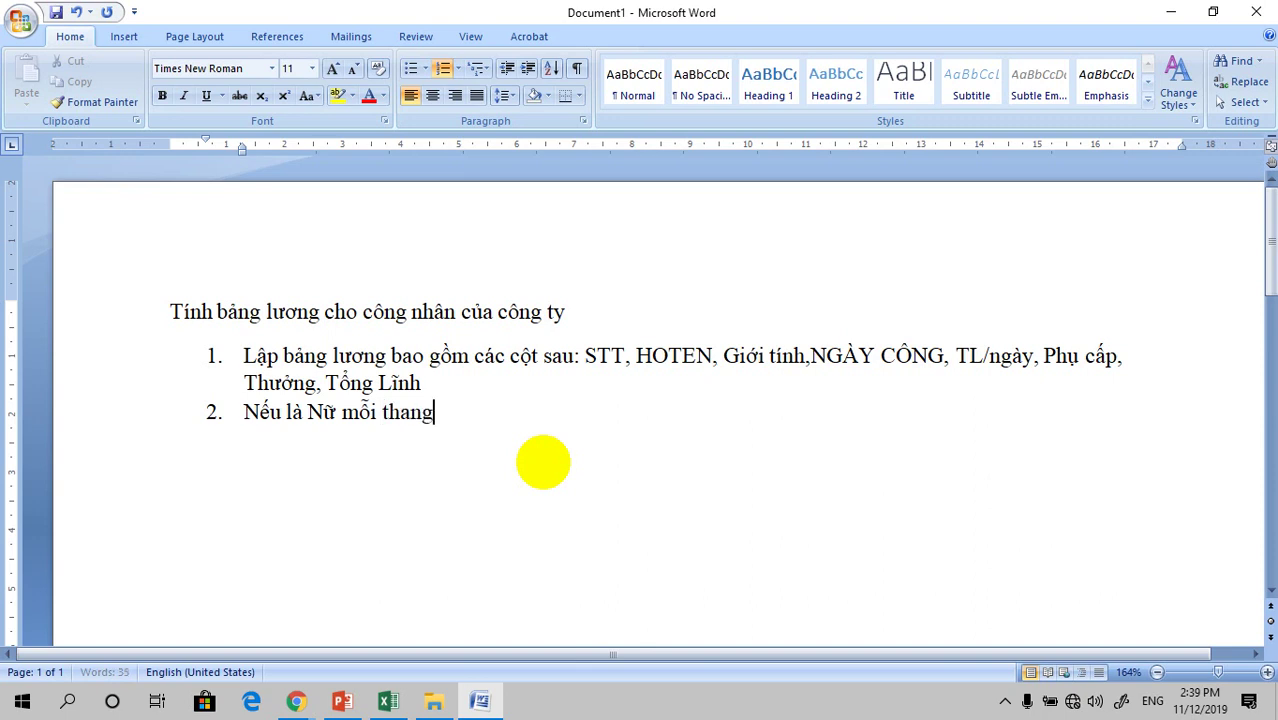
text(dduowcj)
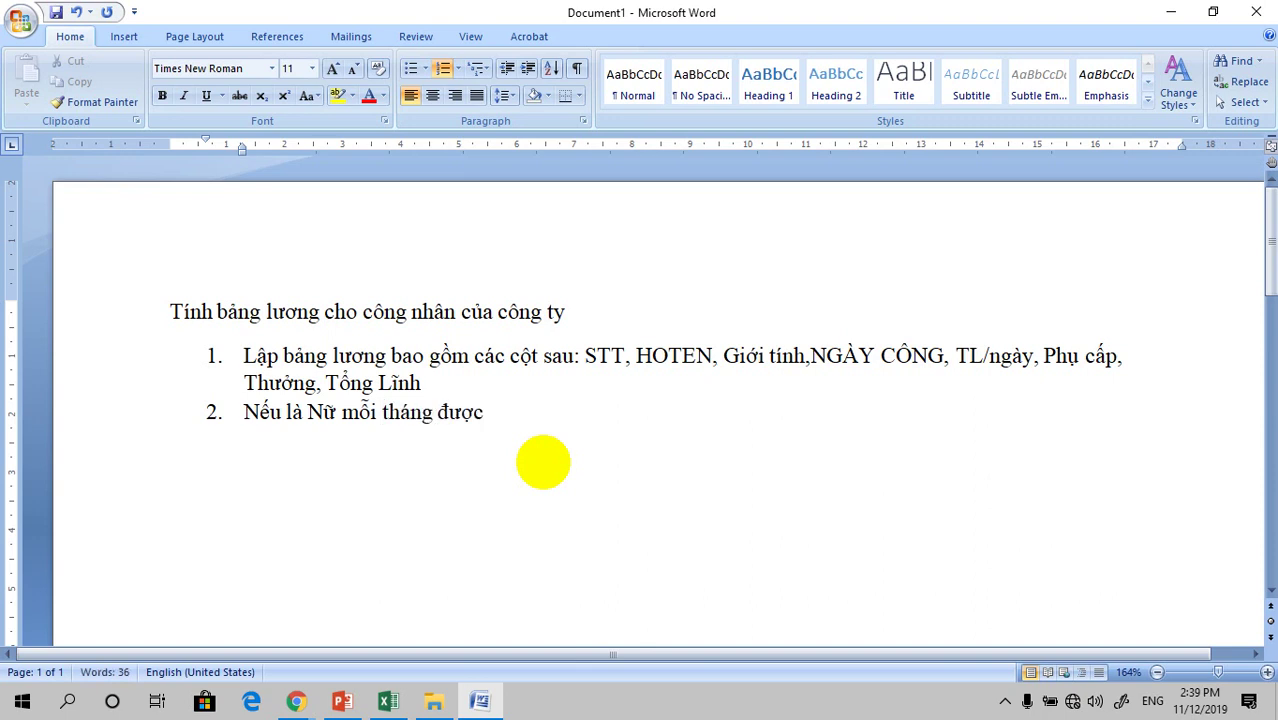
text( theem )
text(200k)
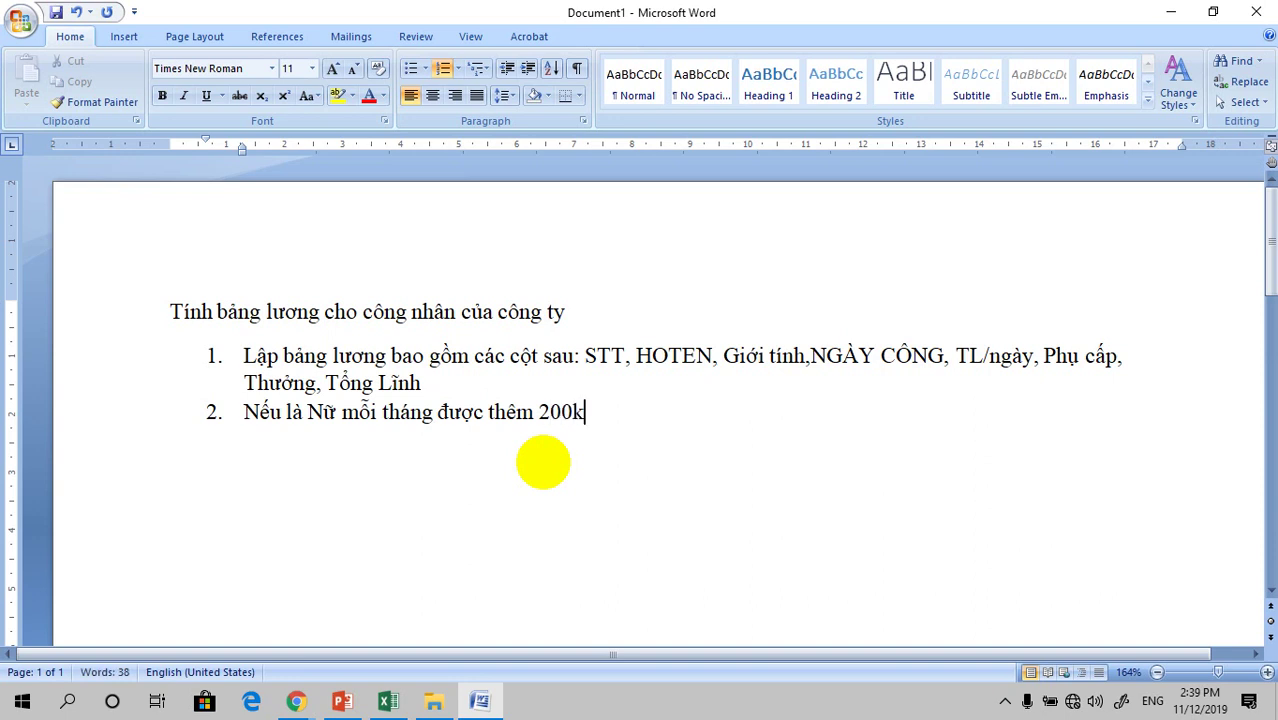
text(.)
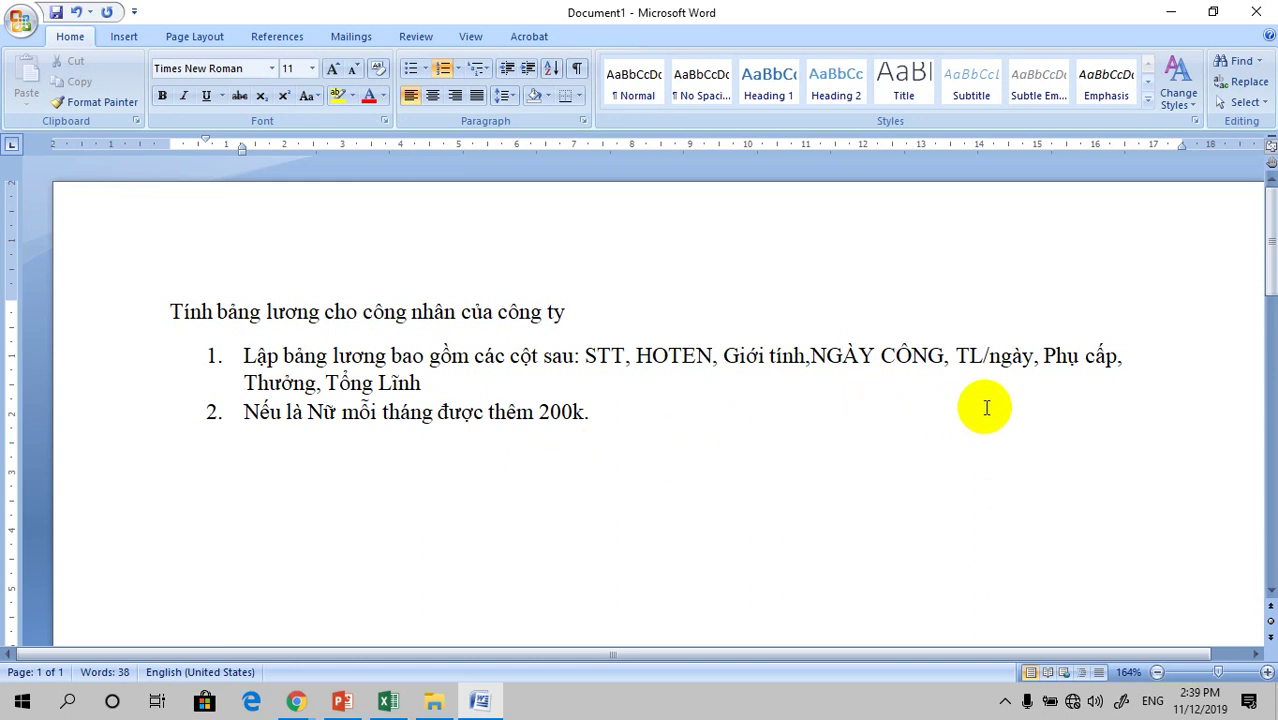
click(1180, 356)
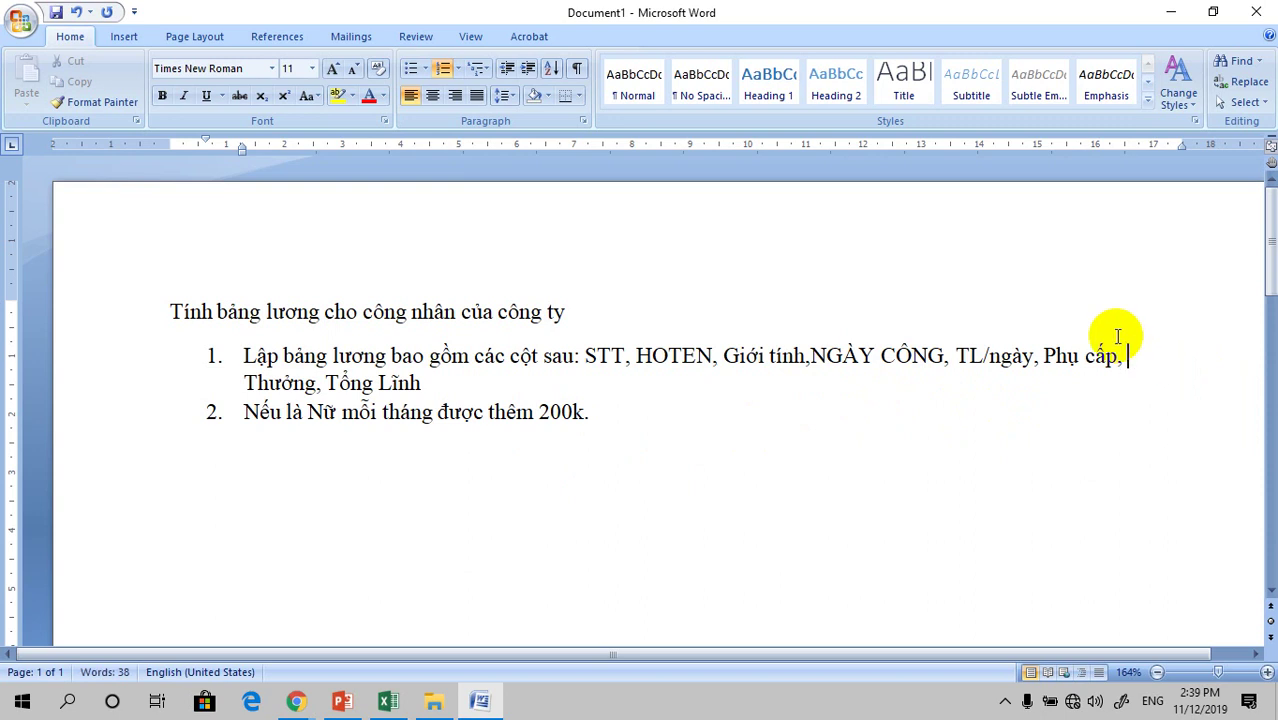
text(T)
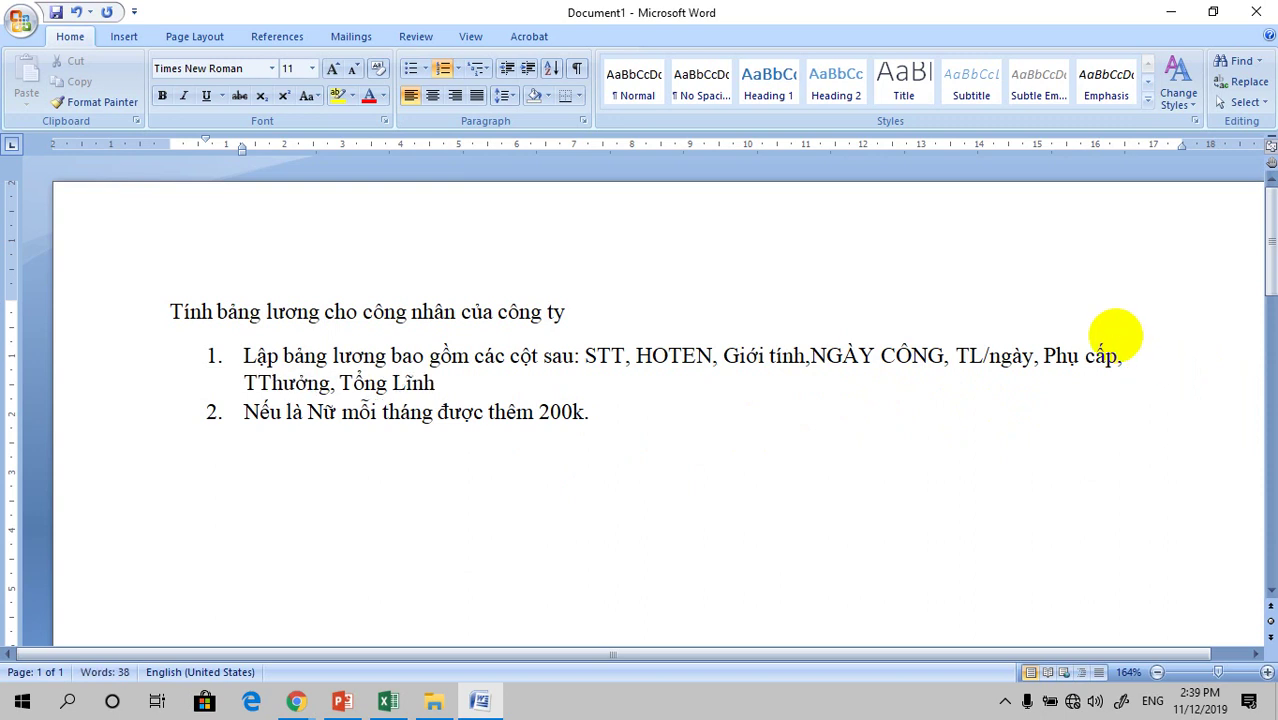
text(r)
text(ơj )
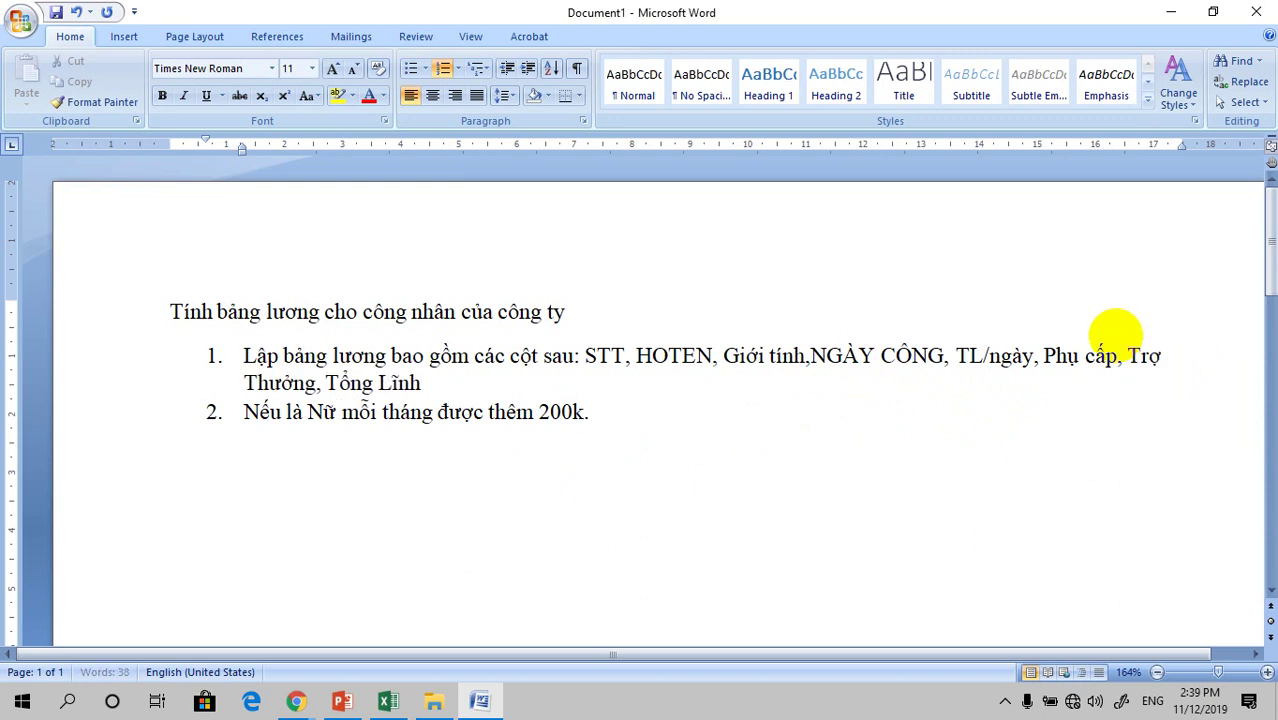
text(caasp)
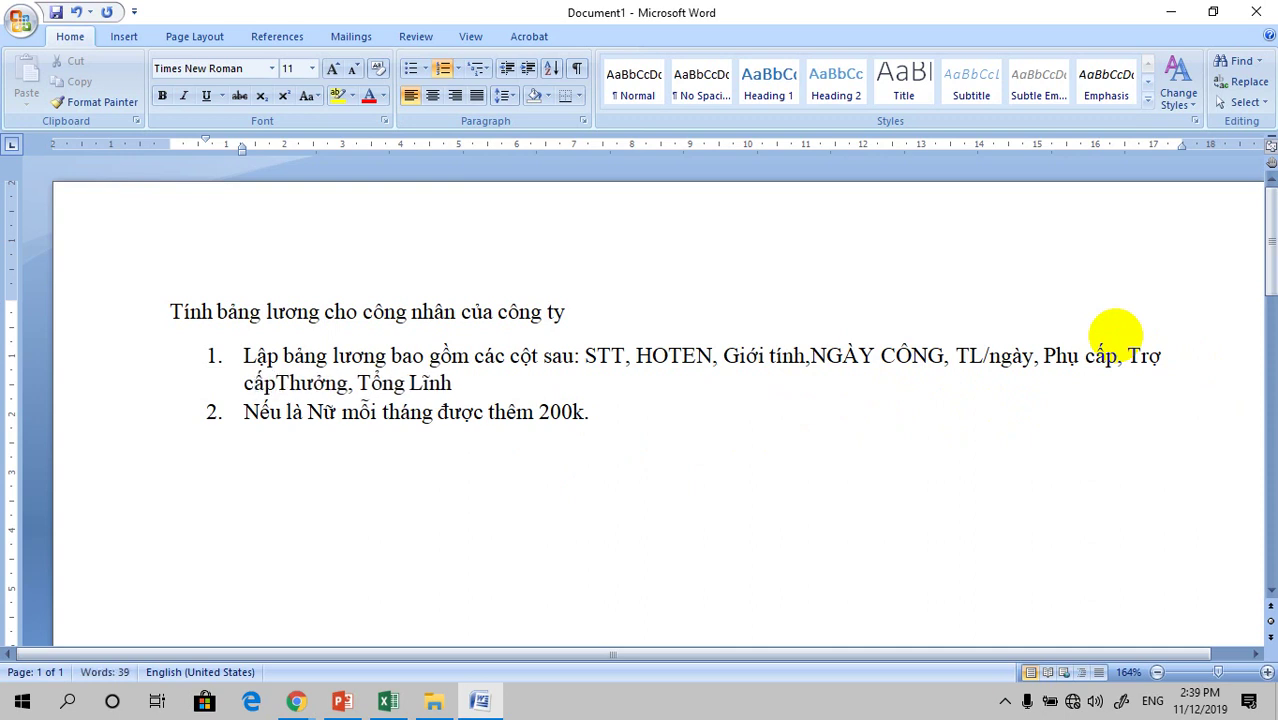
text(,)
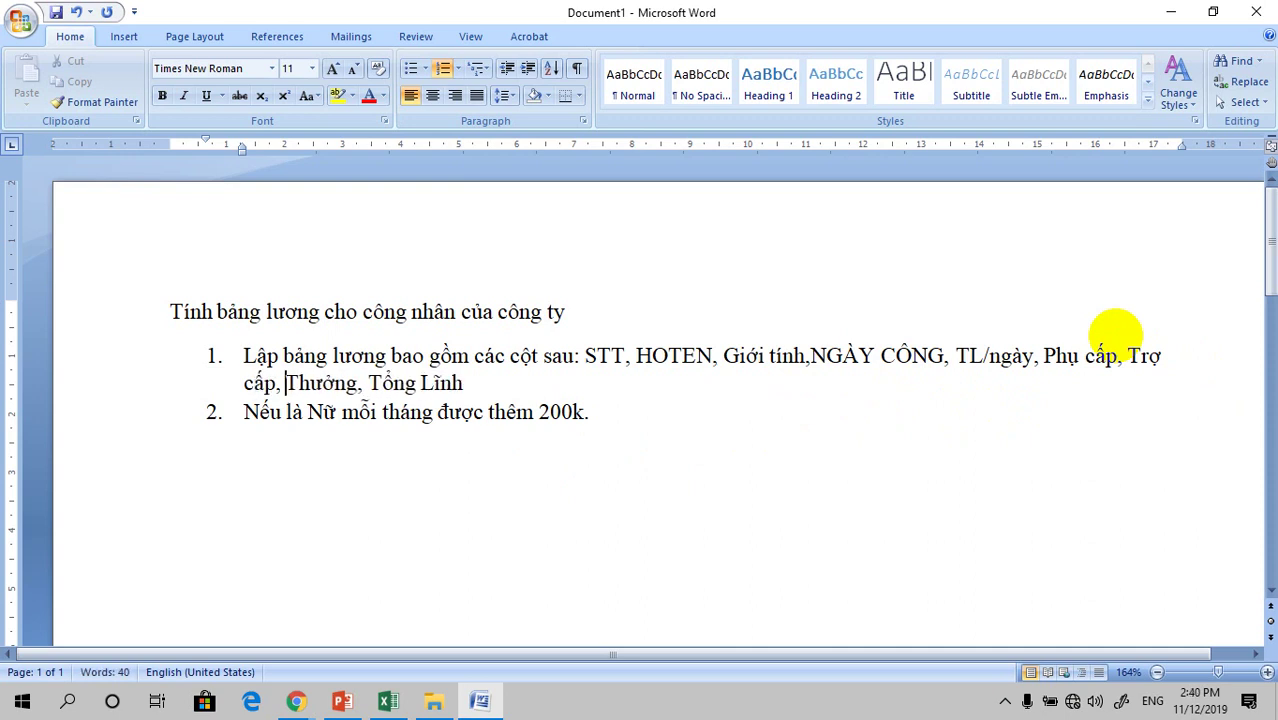
click(629, 410)
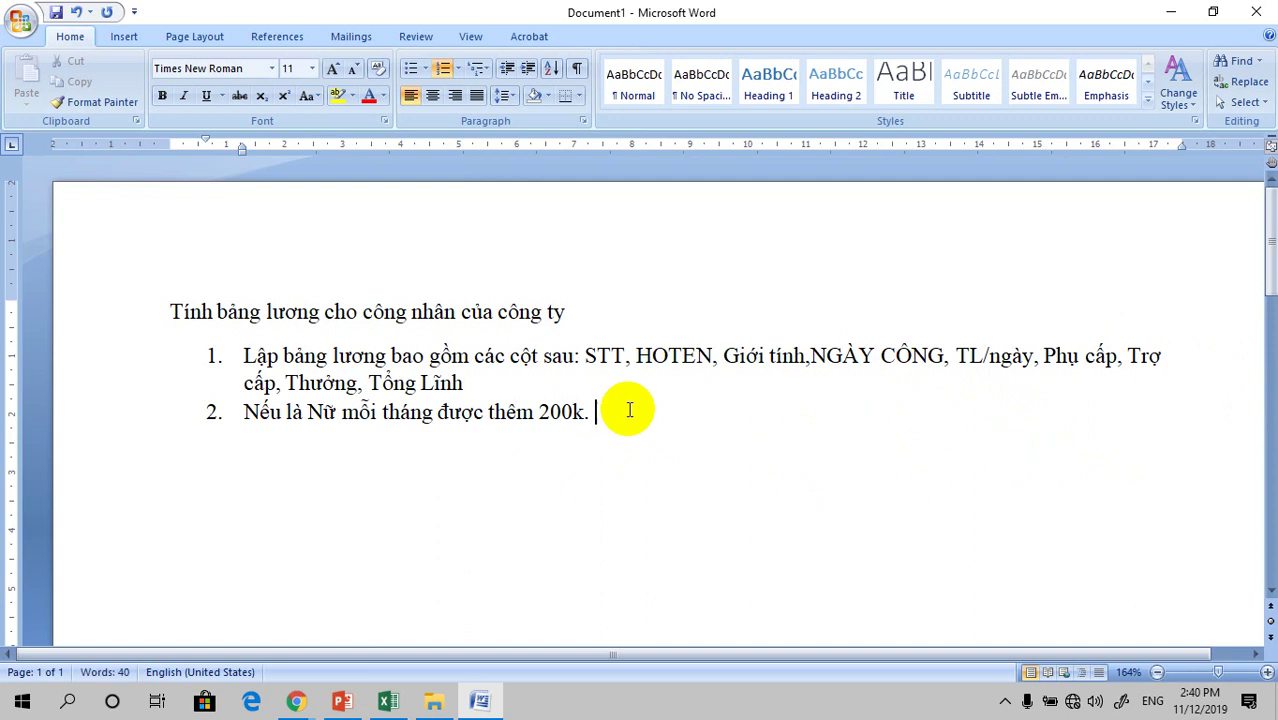
Add rule 3: anyone working over 24 days earns a 2 triệu đồng bonus.
key(Return)
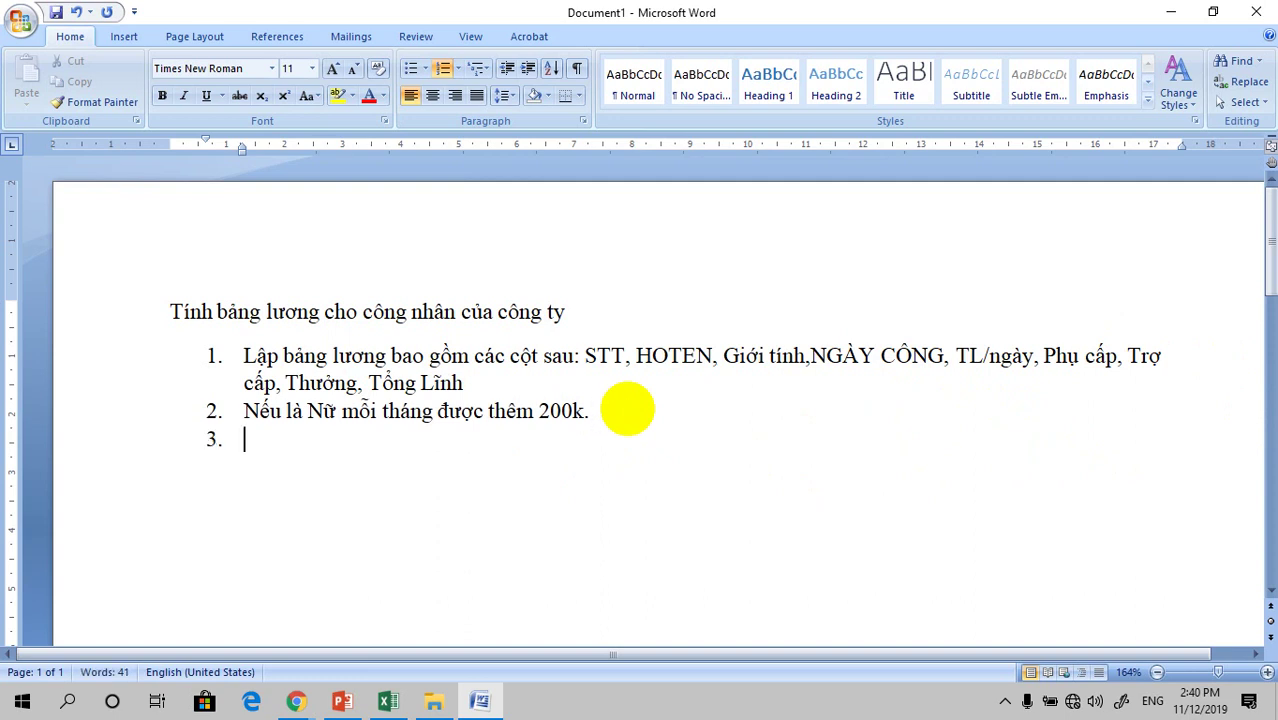
text(n)
text(su )
text(đon)
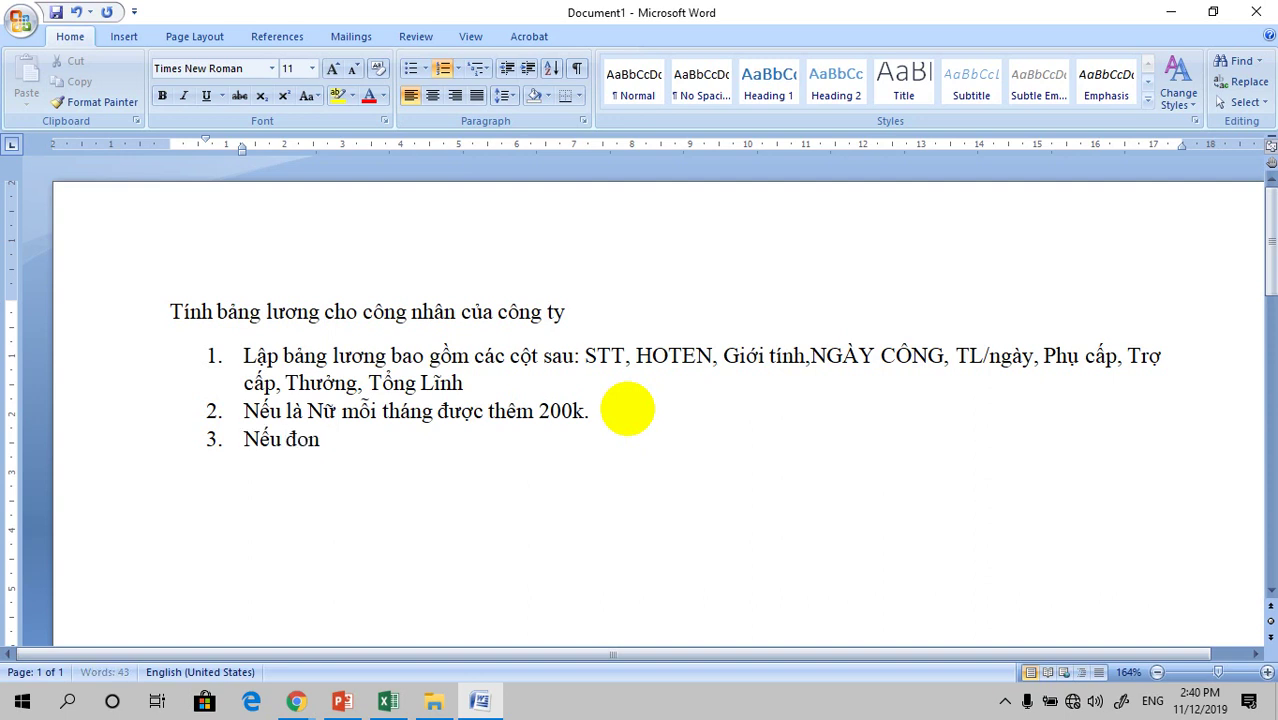
key(BackSpace)
key(BackSpace)
text(oồng)
text( chis nao)
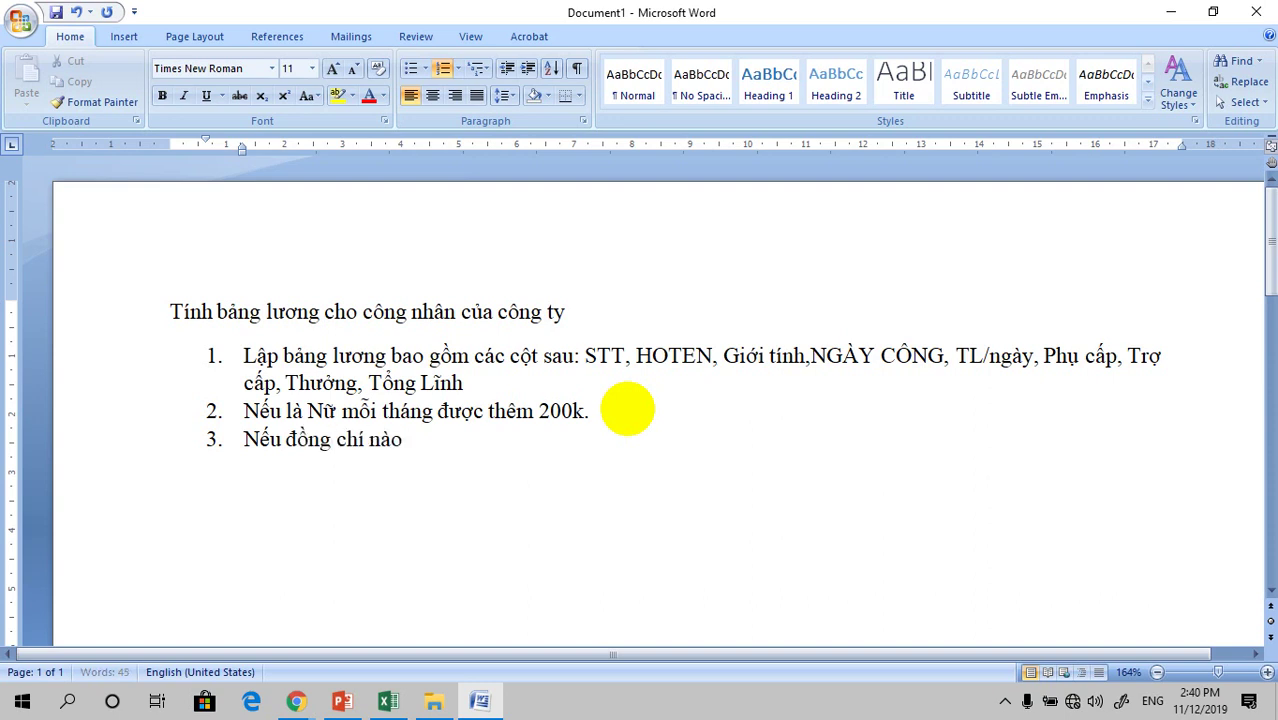
text( lamf)
text( >)
text(24)
text( ngayf )
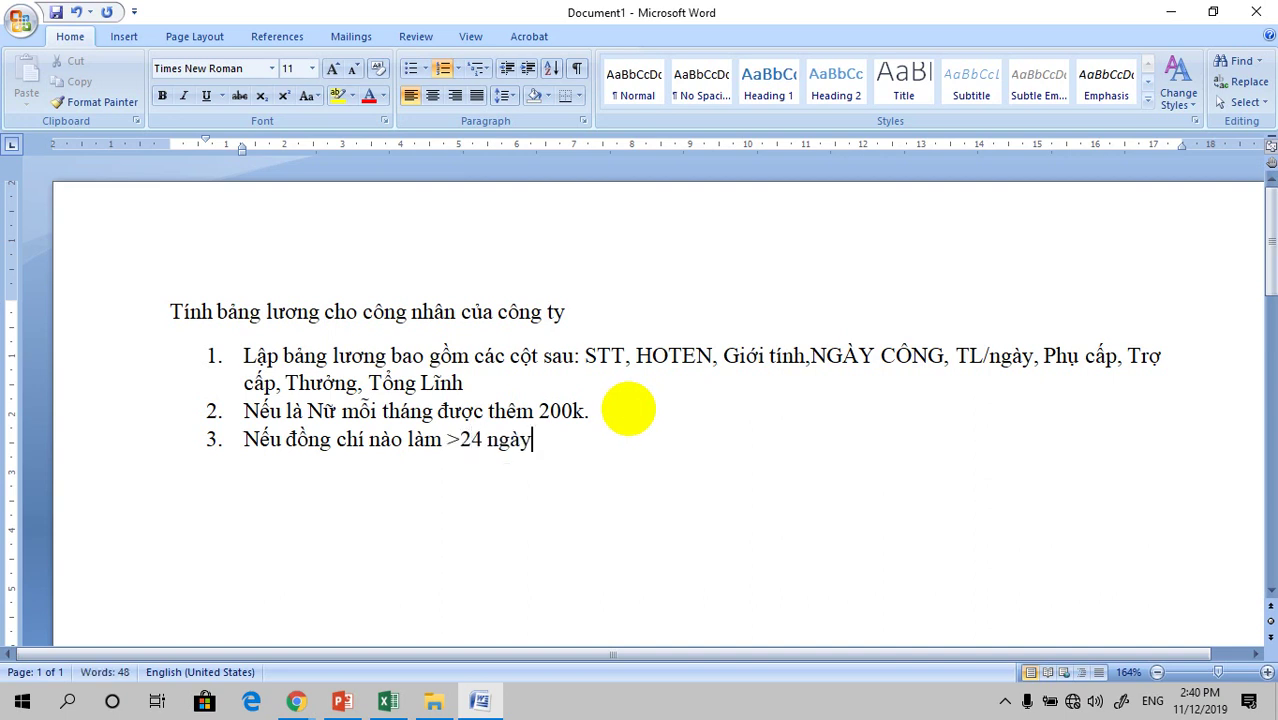
text(ddcj)
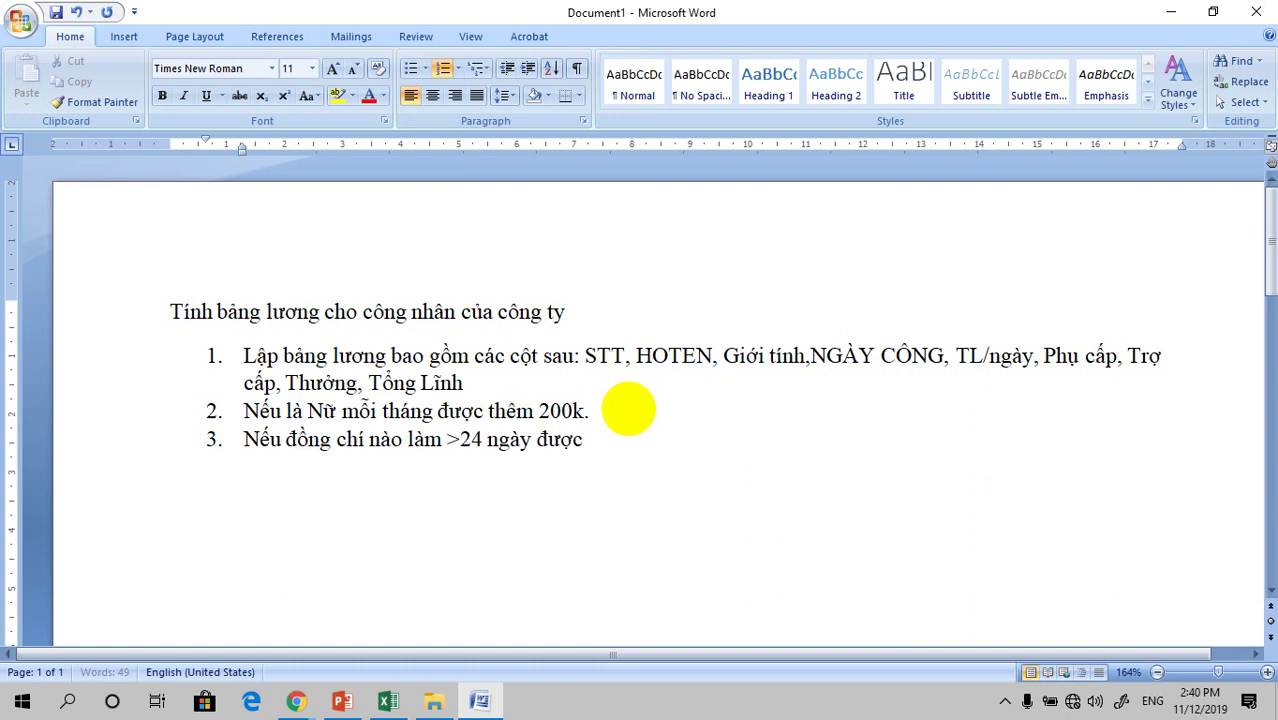
text(huwong)
text(r )
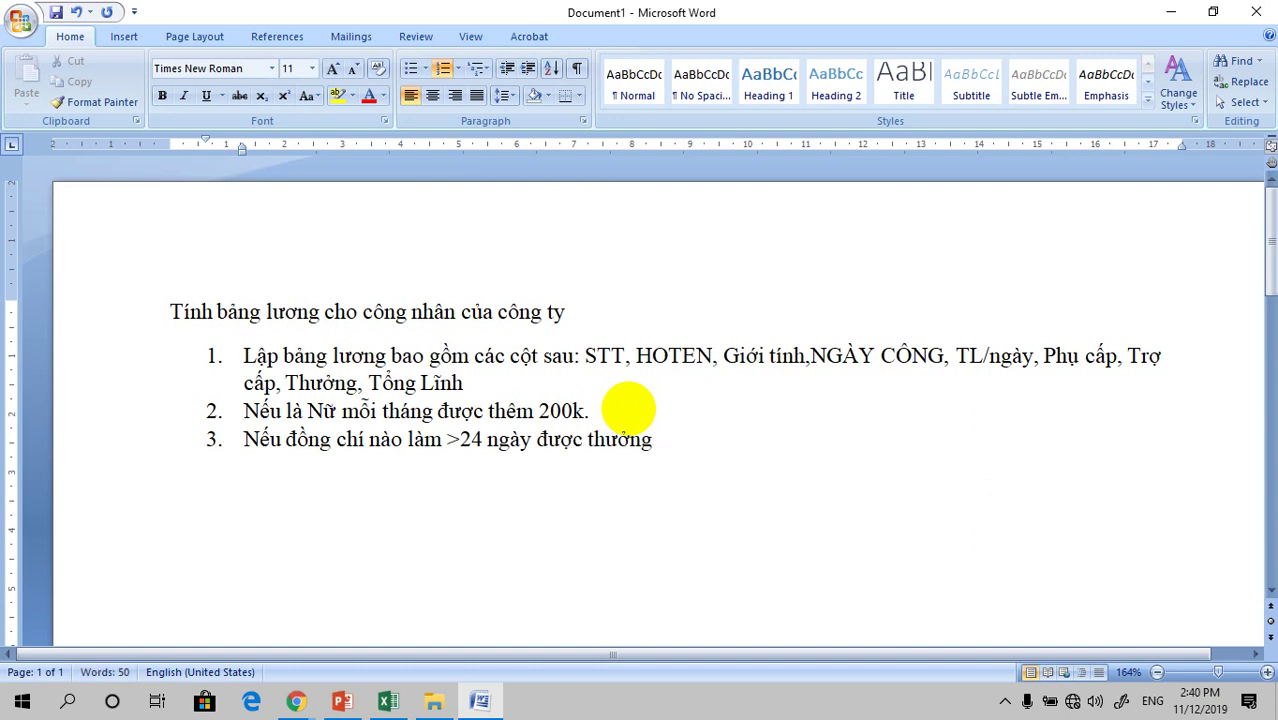
text(20)
text(00)
key(BackSpace)
key(BackSpace)
key(BackSpace)
text(triệu đồn)
text(gf)
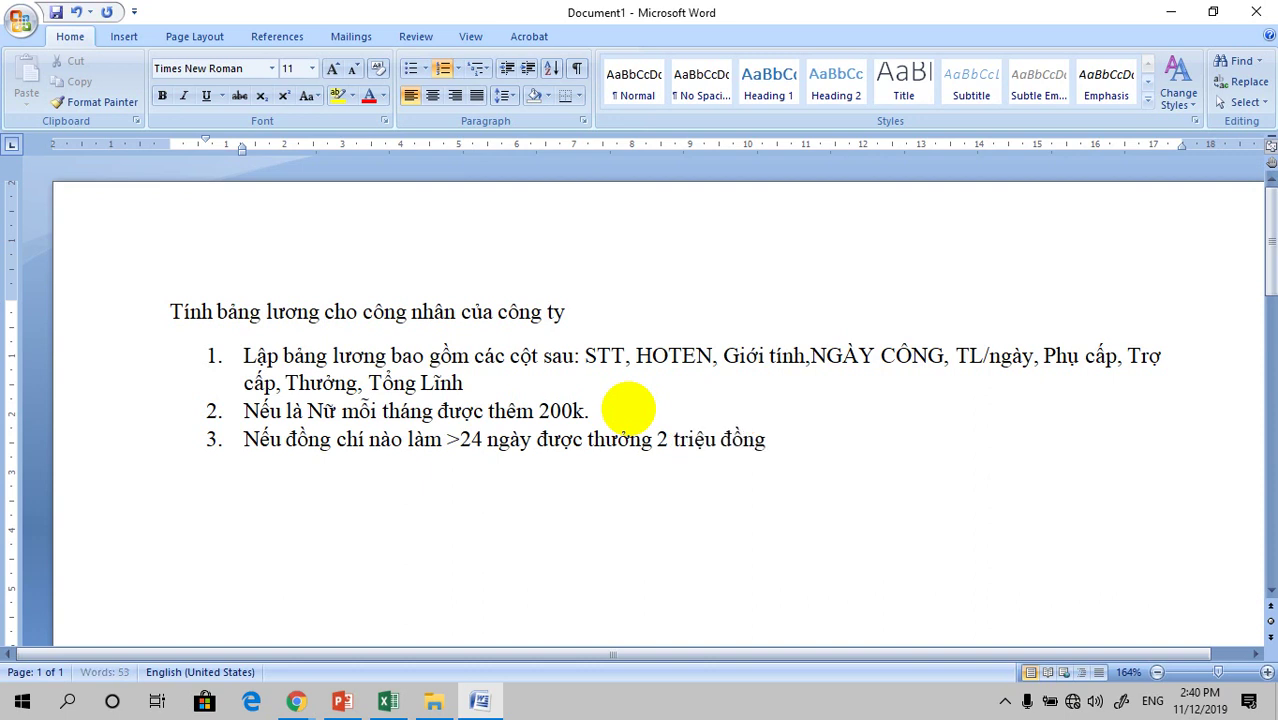
Add rule 4: anyone working 22 or more days earns a 1 triệu đồng bonus.
key(Return)
text(Neeus)
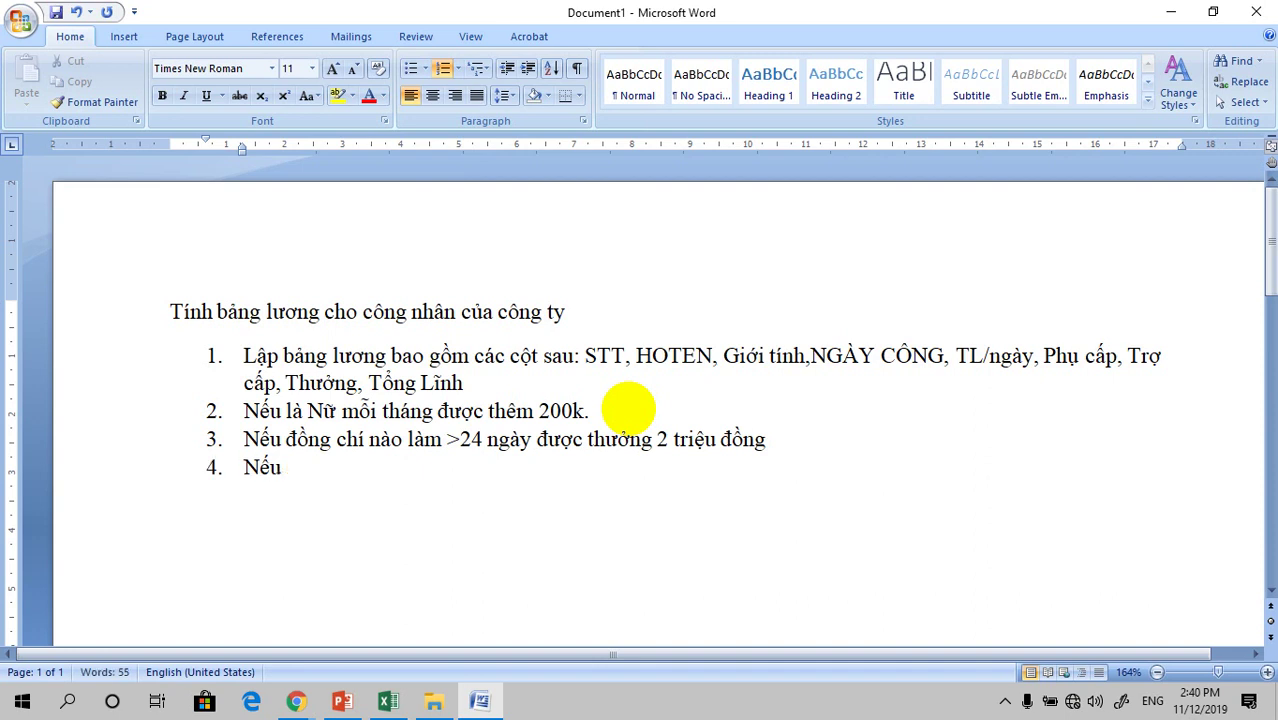
text( ai)
text( l)
text(amf)
text( >)
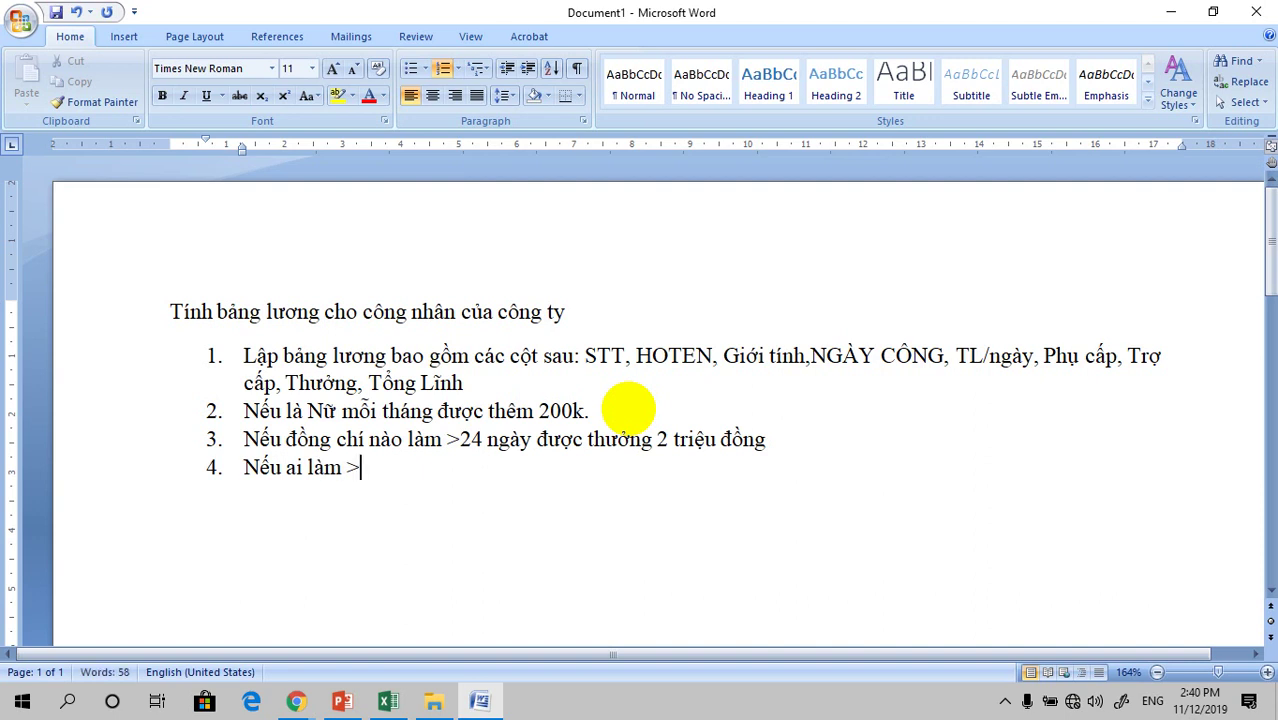
text(=)
text(2)
text(2 ngayf)
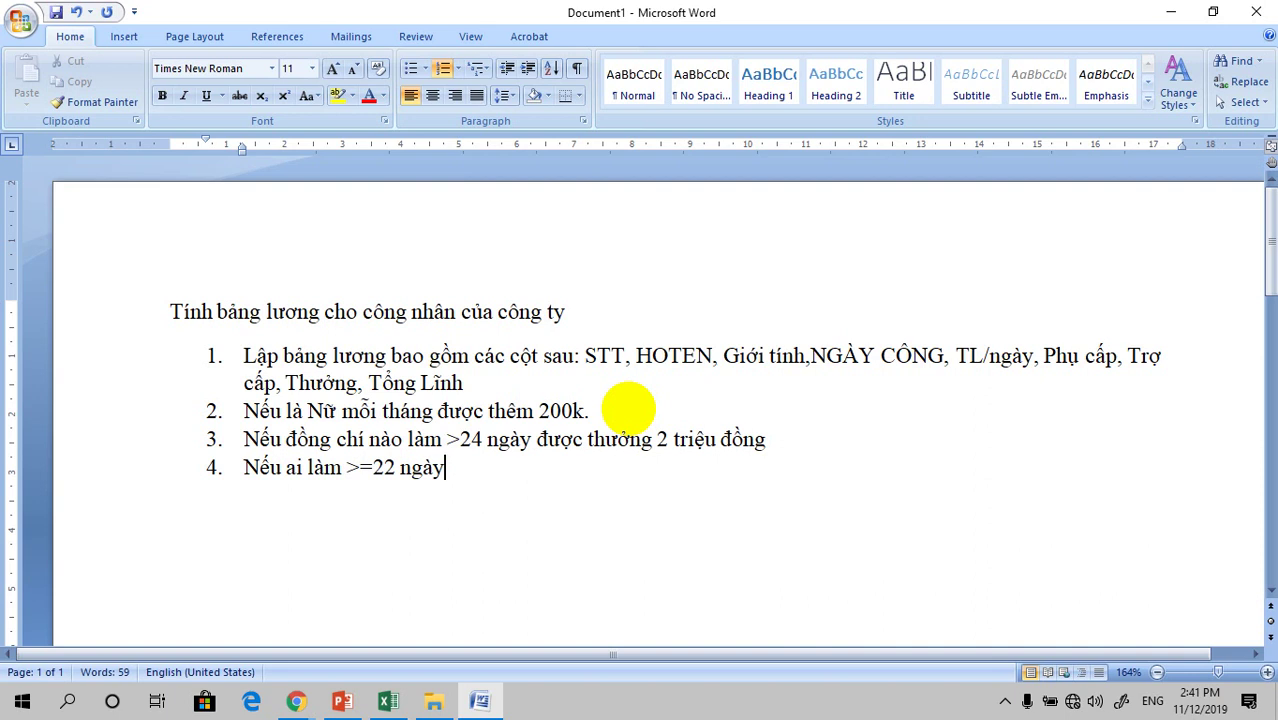
text(d)
text(ợc thươ)
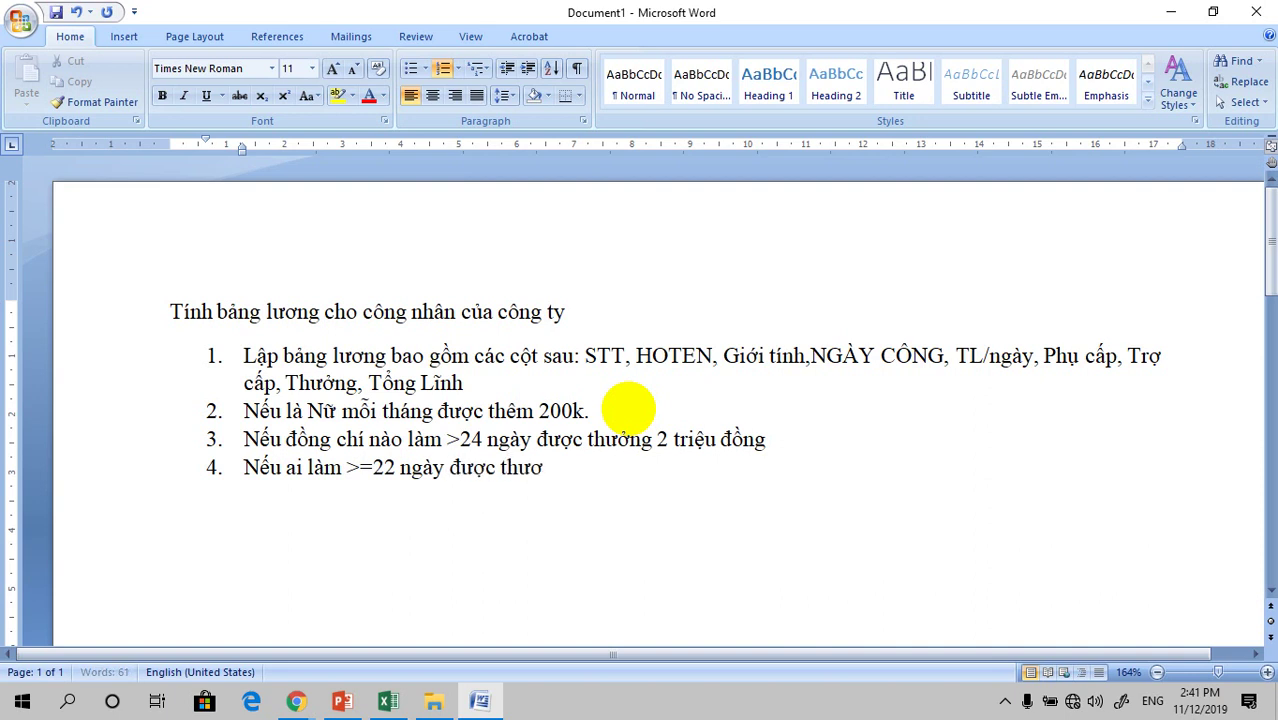
text(g)
text(r )
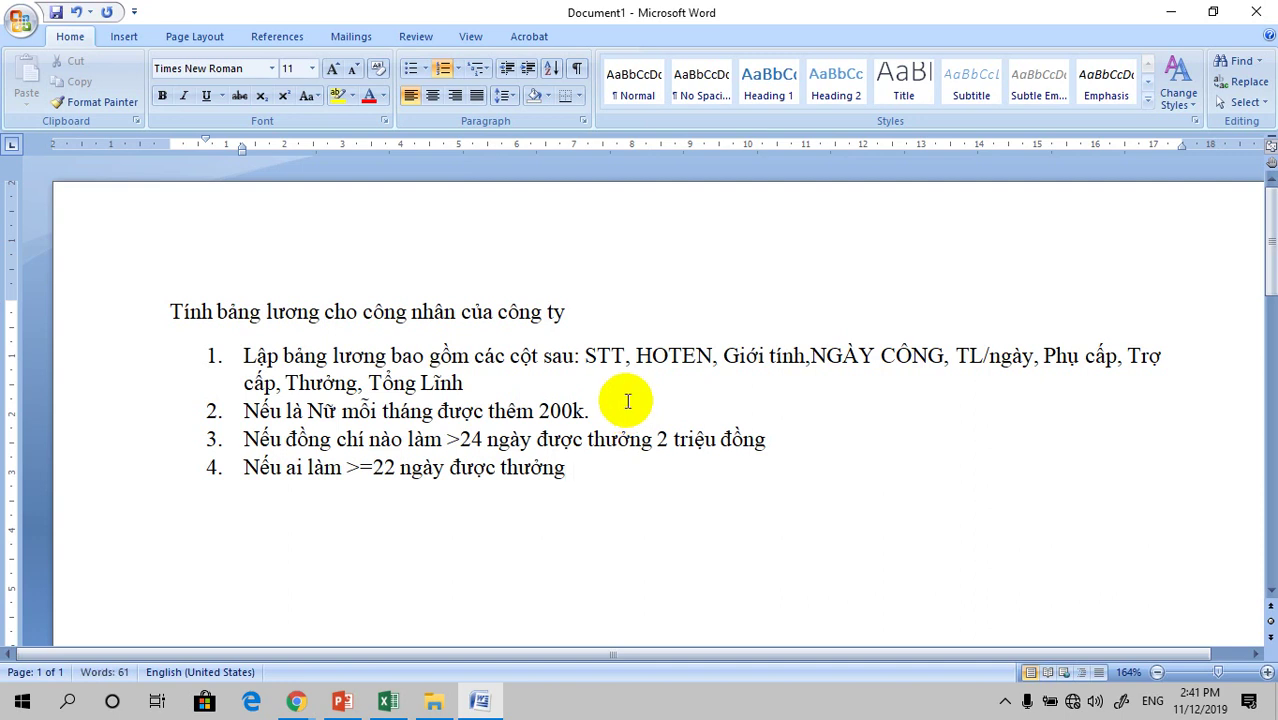
text(1)
text(0)
key(BackSpace)
text(tr)
text(ieu d)
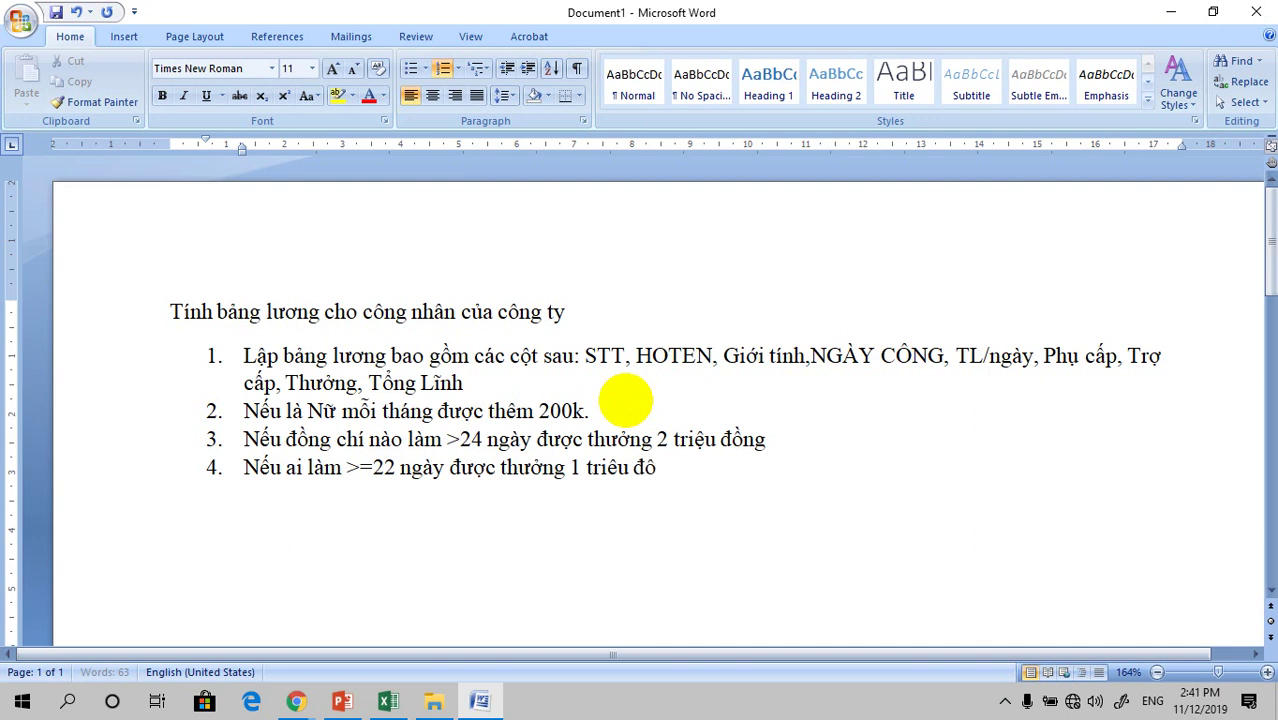
text(fng)
Add rule 5: anyone working 18 or more days earns 500 ngàn.
key(Return)
text(N)
text(eeus ai)
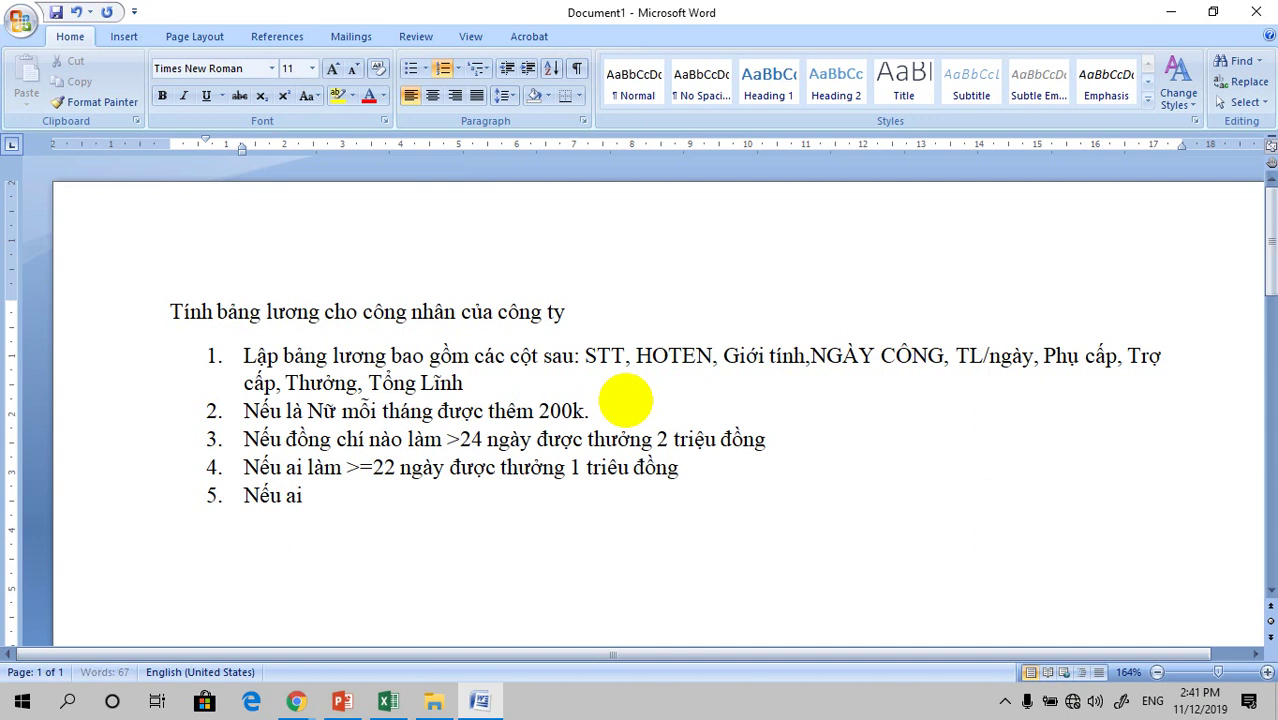
text( lamf)
text( >)
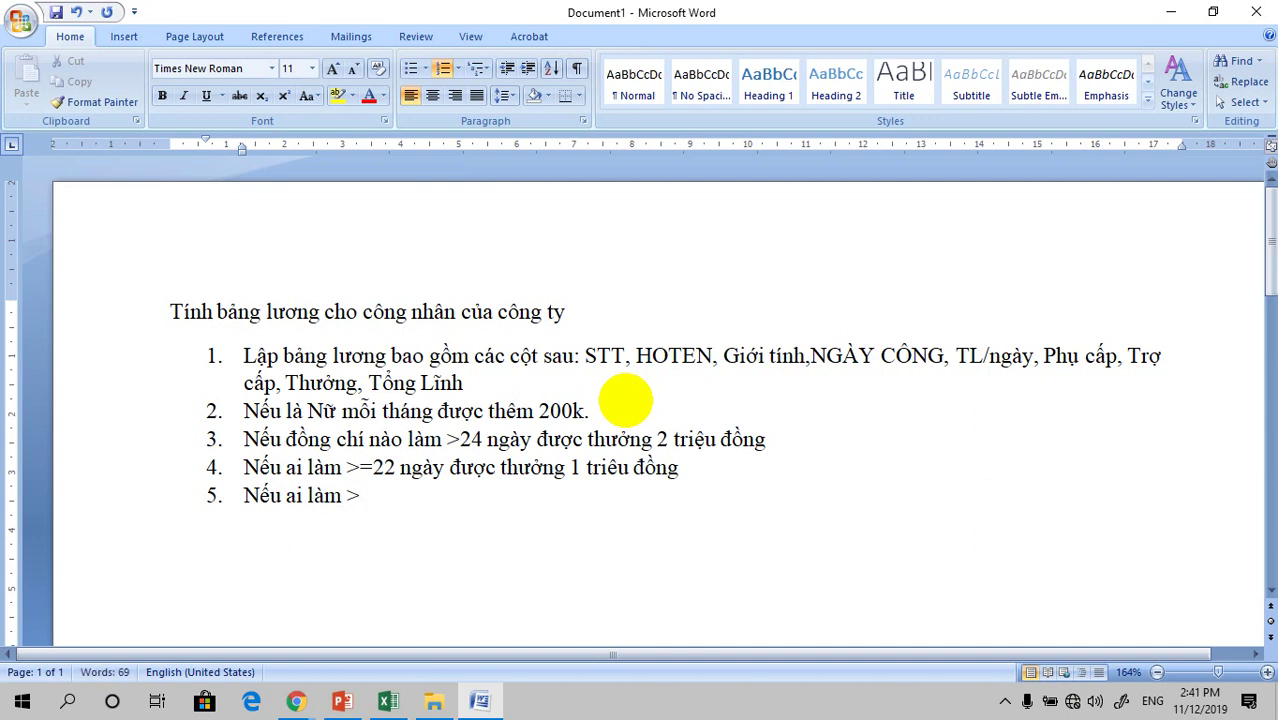
text(1)
text(8 th)
text(ương)
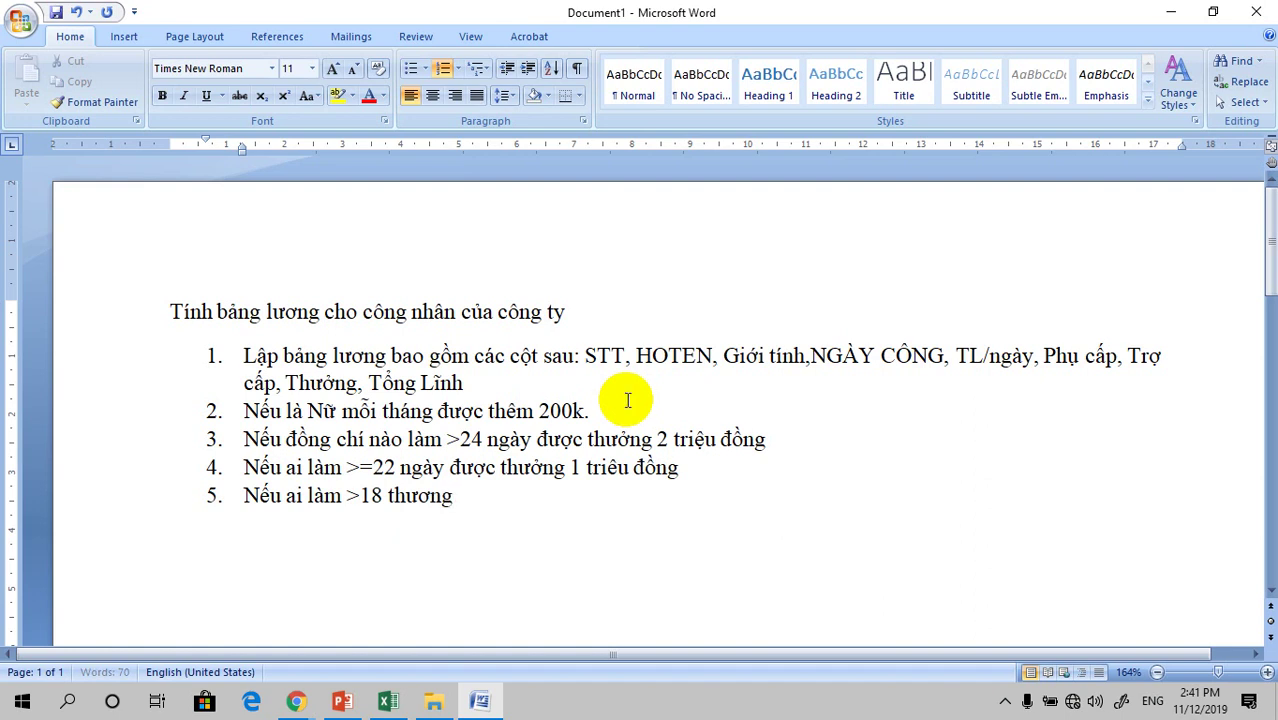
text(r )
text(5)
text(00 ngan)
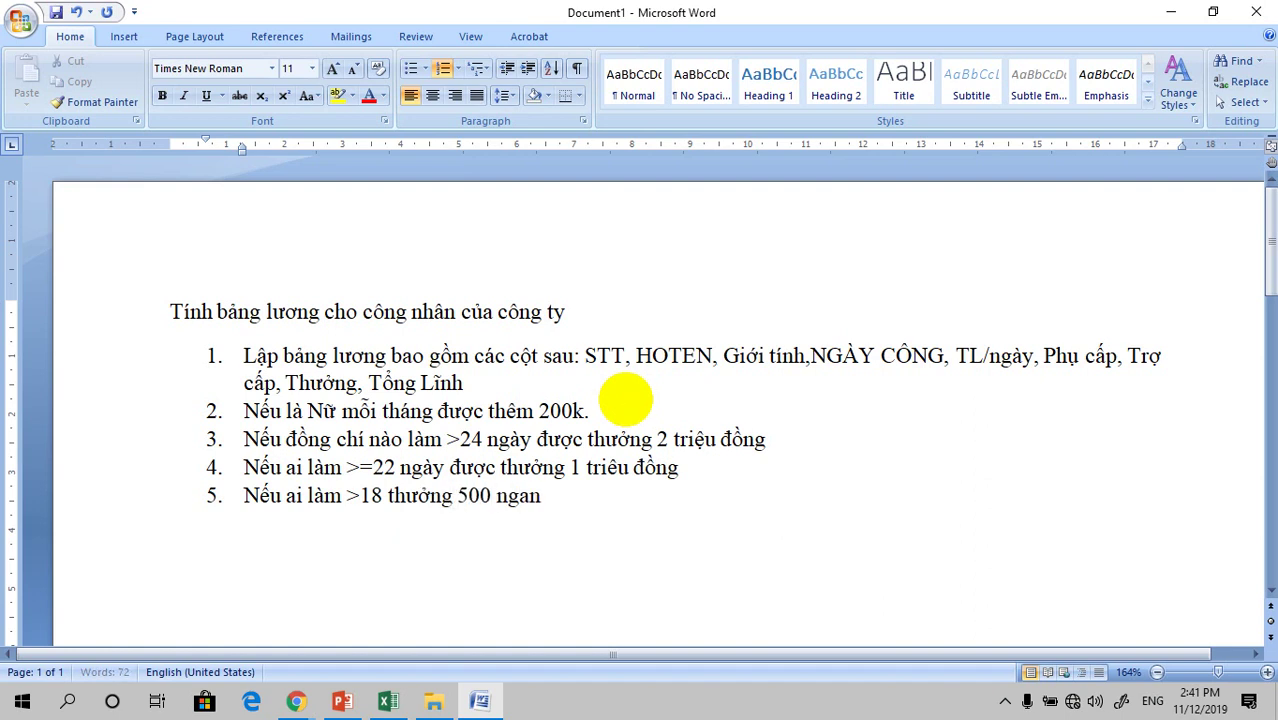
text(f)
key(Return)
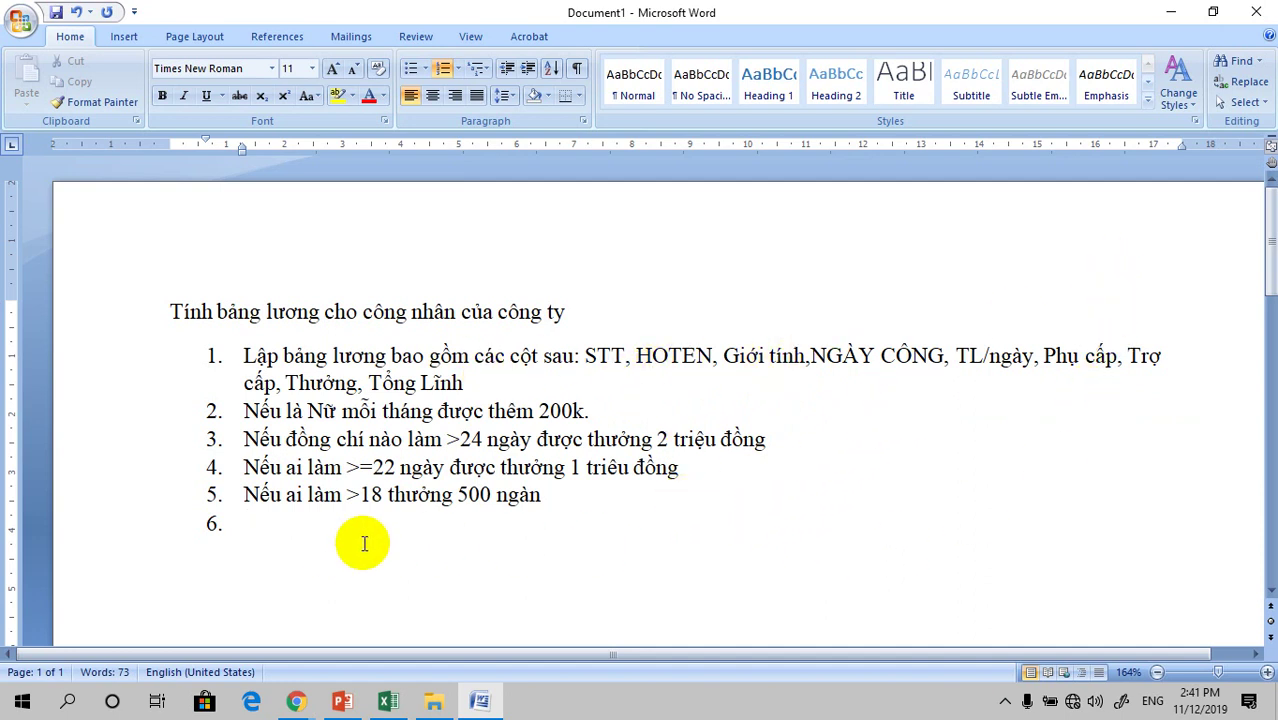
text(Nếu)
click(360, 494)
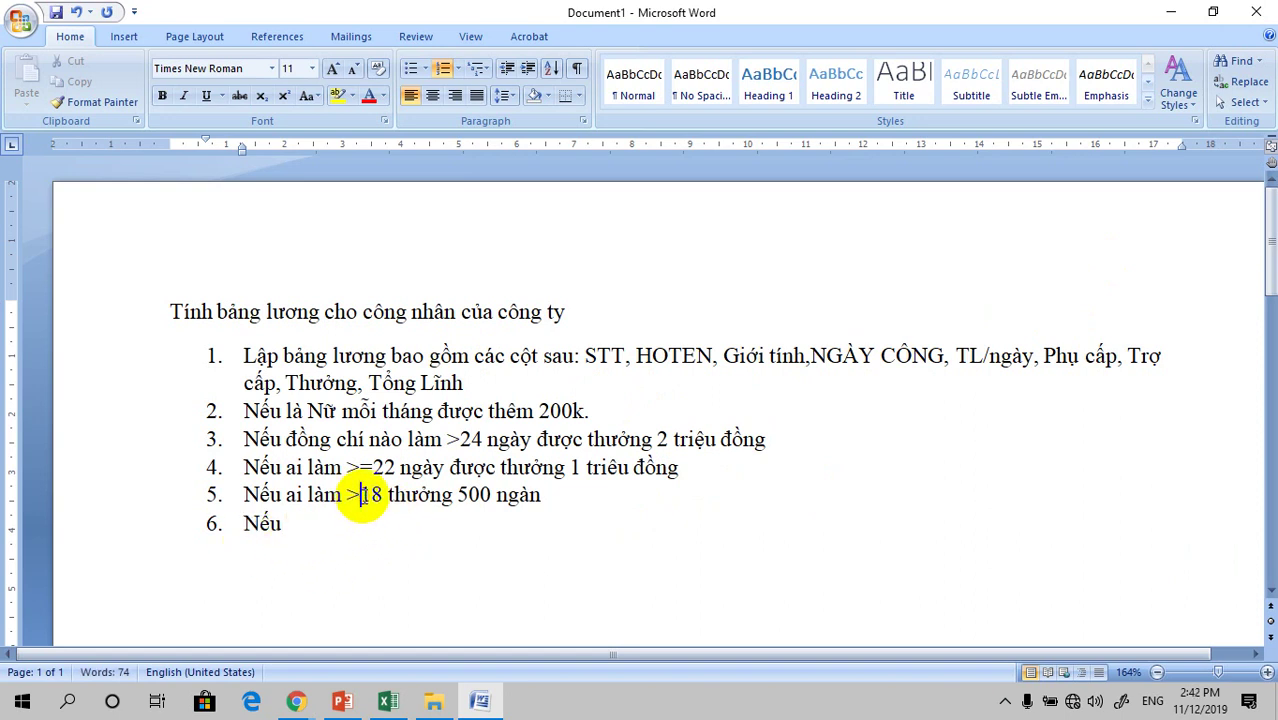
text(=)
Add rule 6: under 18 days gets no bonus ('<18 không thưởng.').
click(368, 539)
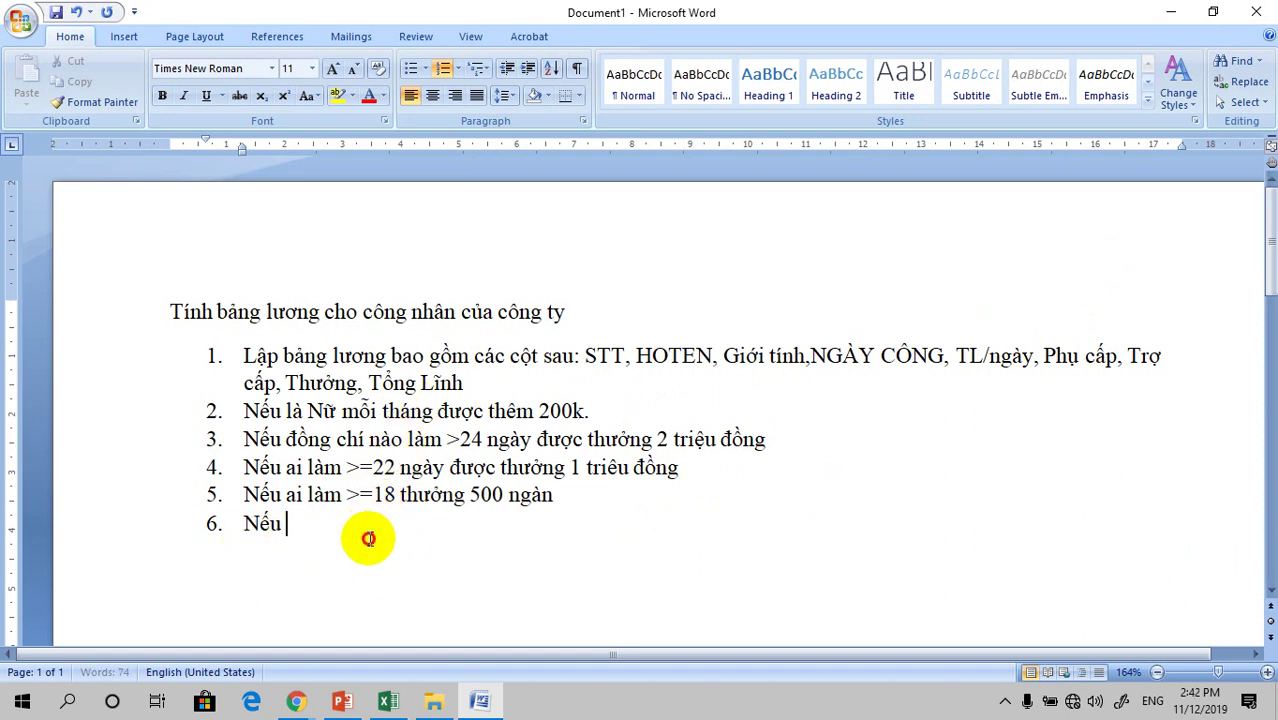
text(<=)
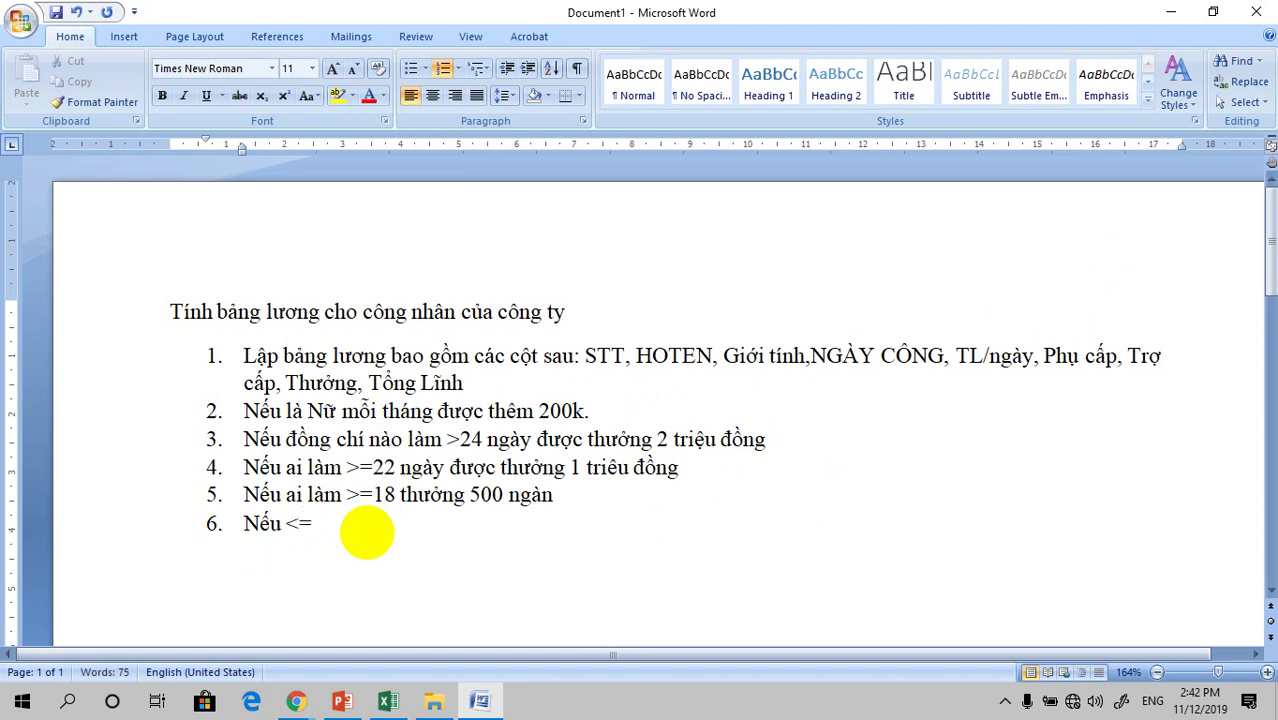
key(BackSpace)
text(18 )
text(không )
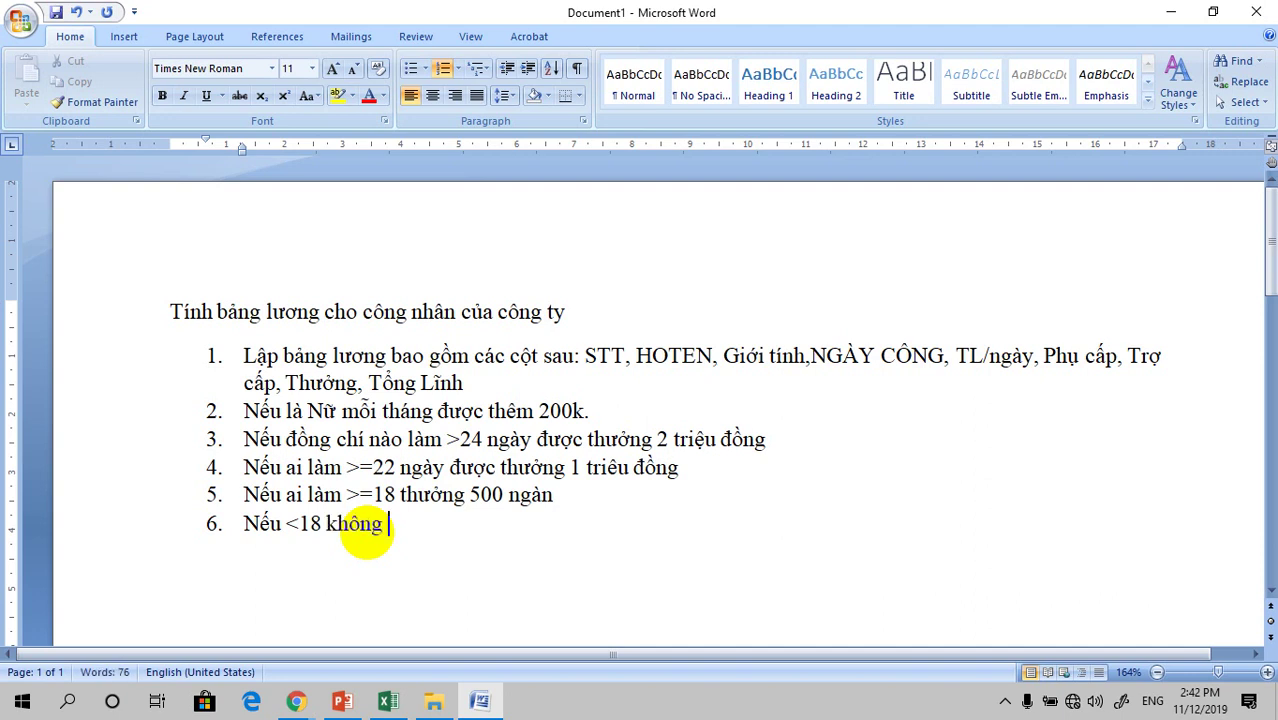
text(thương)
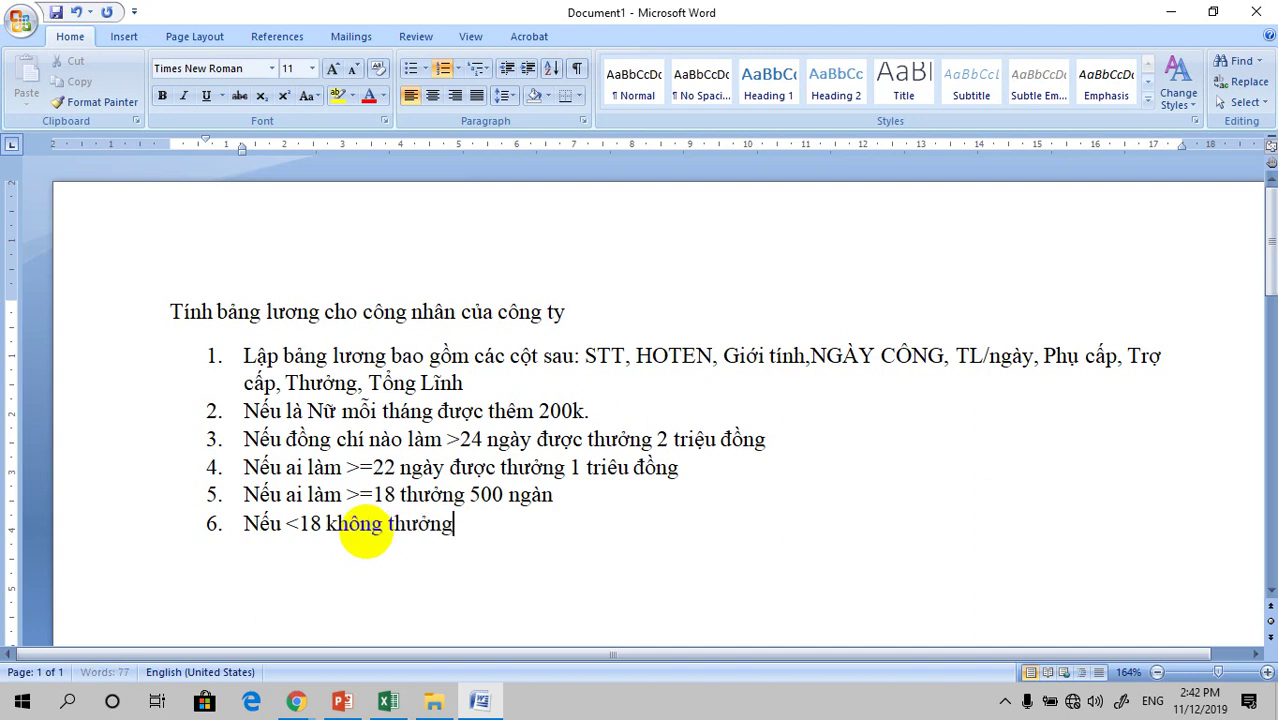
text(.)
key(Return)
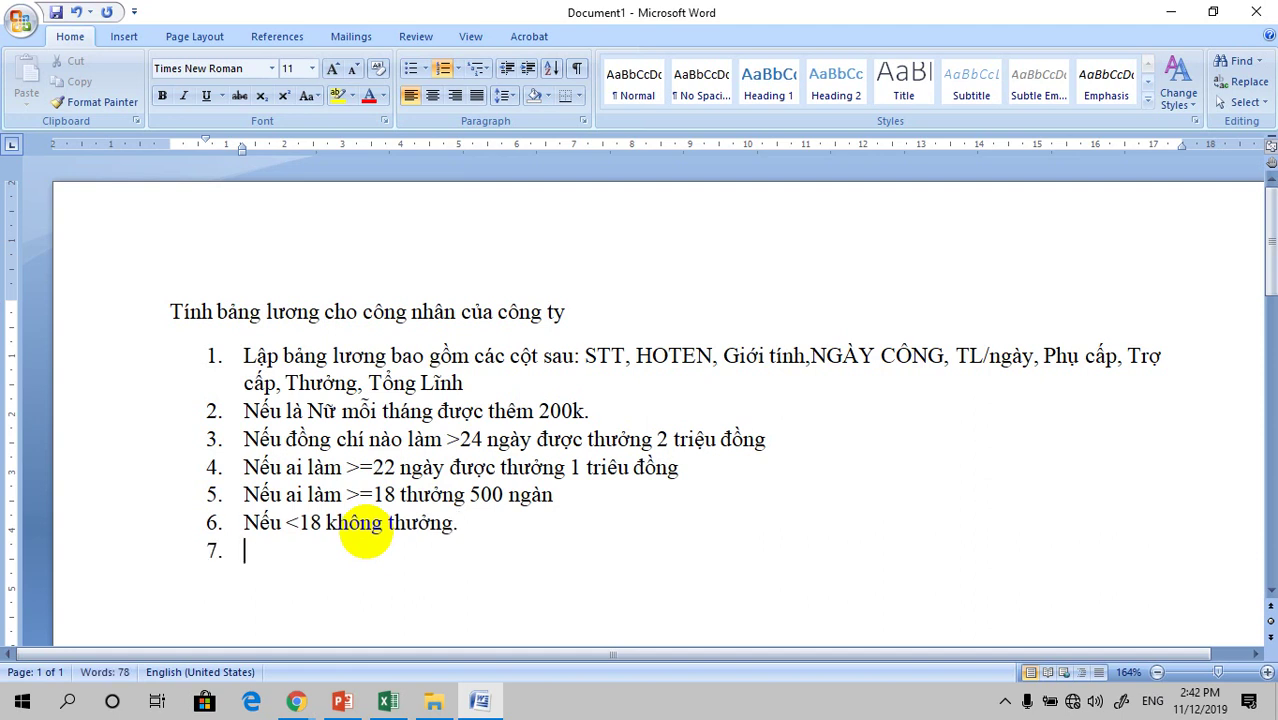
Start an unnumbered 'Chú ý Công' note line and insert 'Chức vụ,' after HOTEN in rule 1.
click(443, 68)
text(Chú)
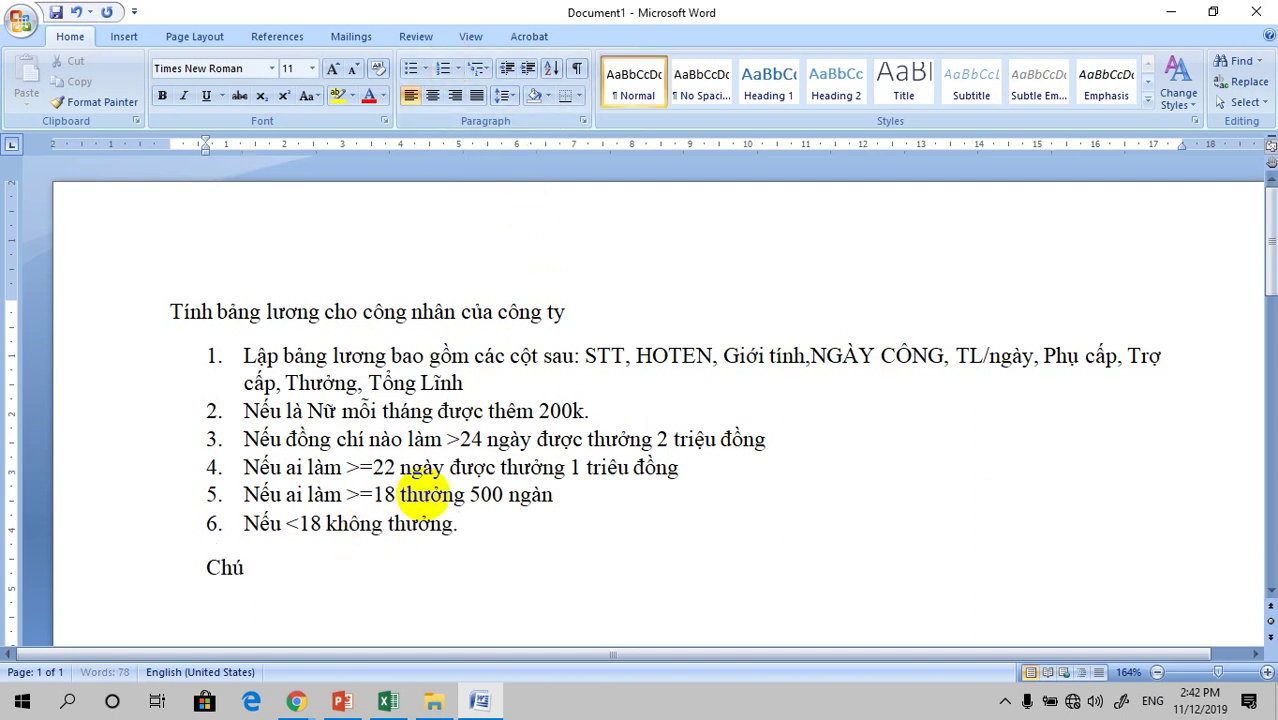
text( ý C)
text(ông)
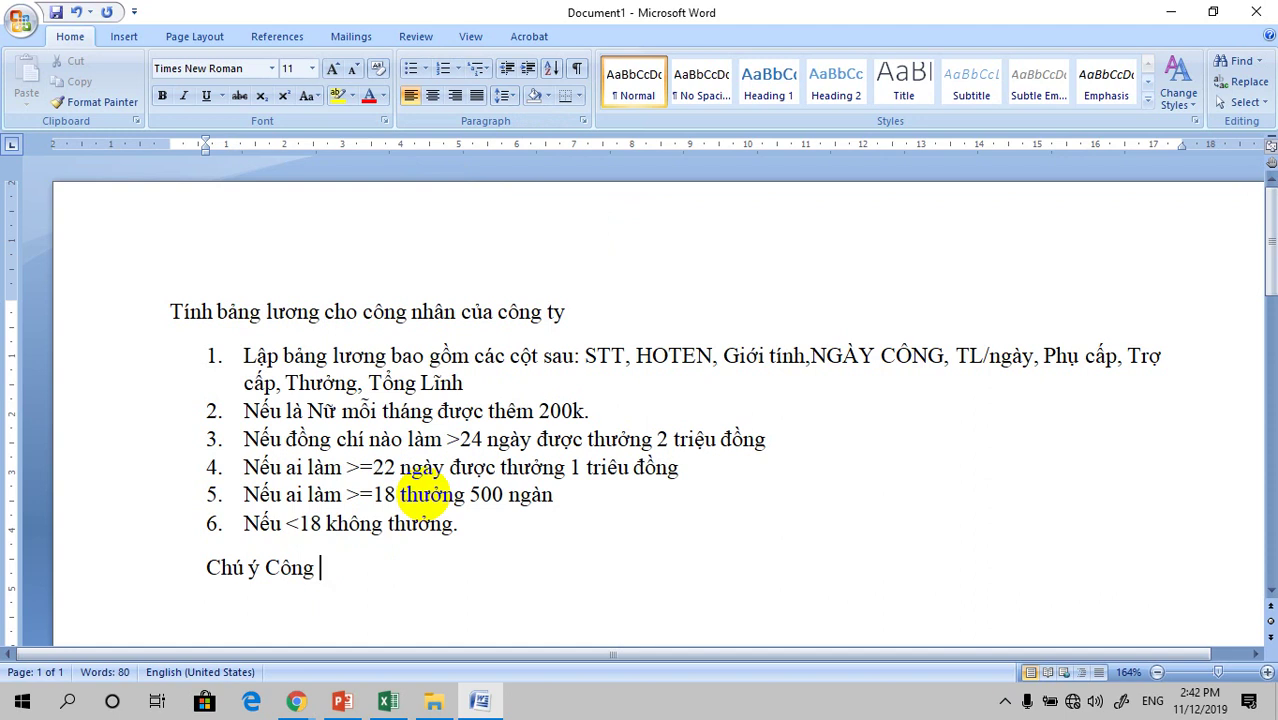
click(717, 356)
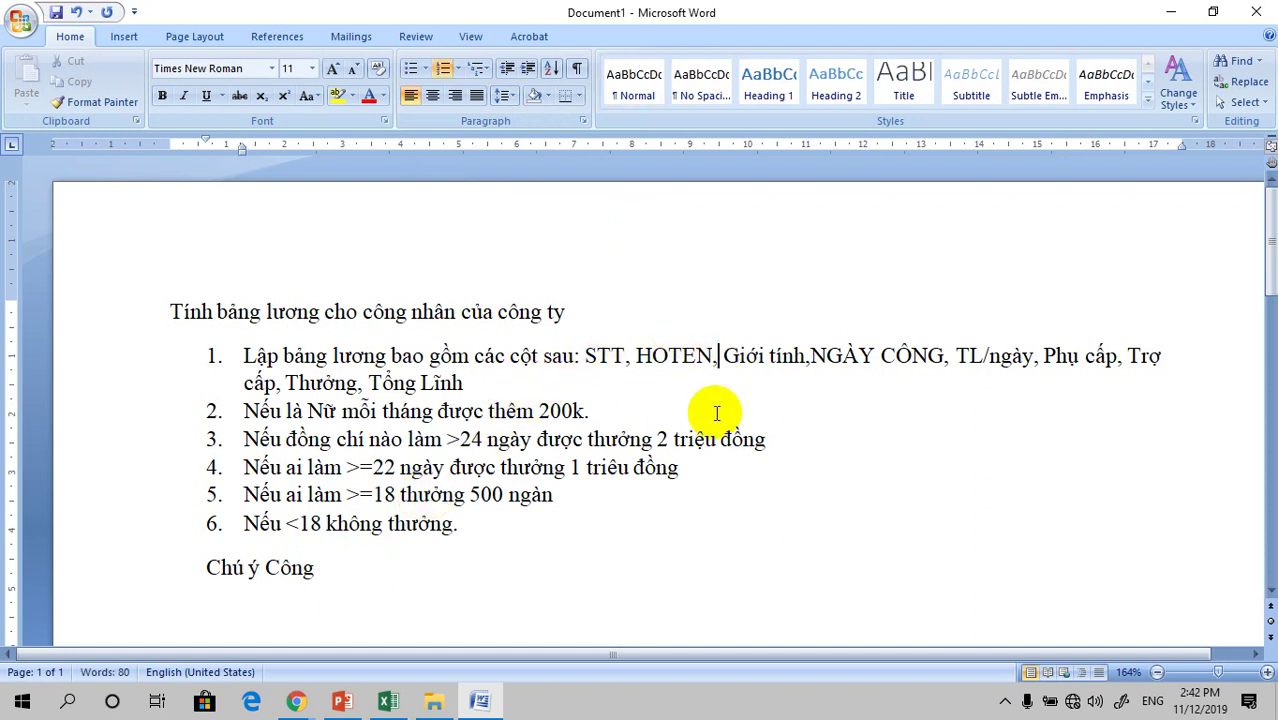
text(Chưc)
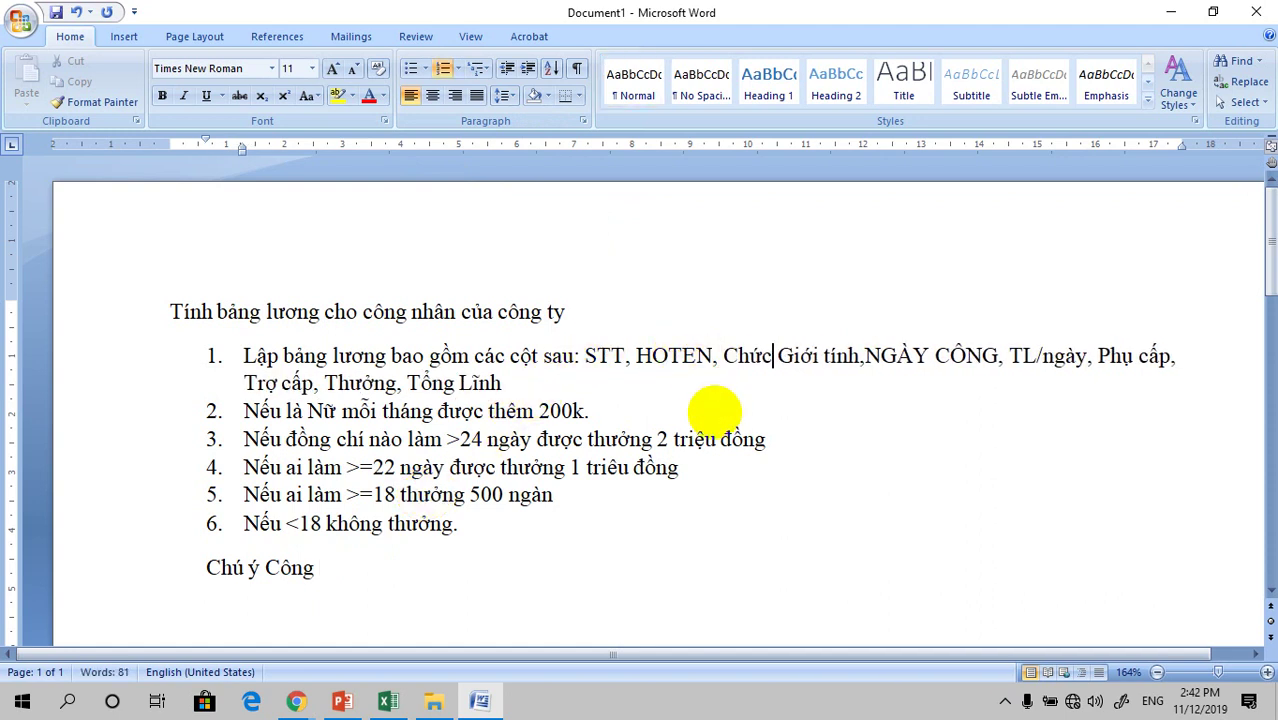
text( vụ )
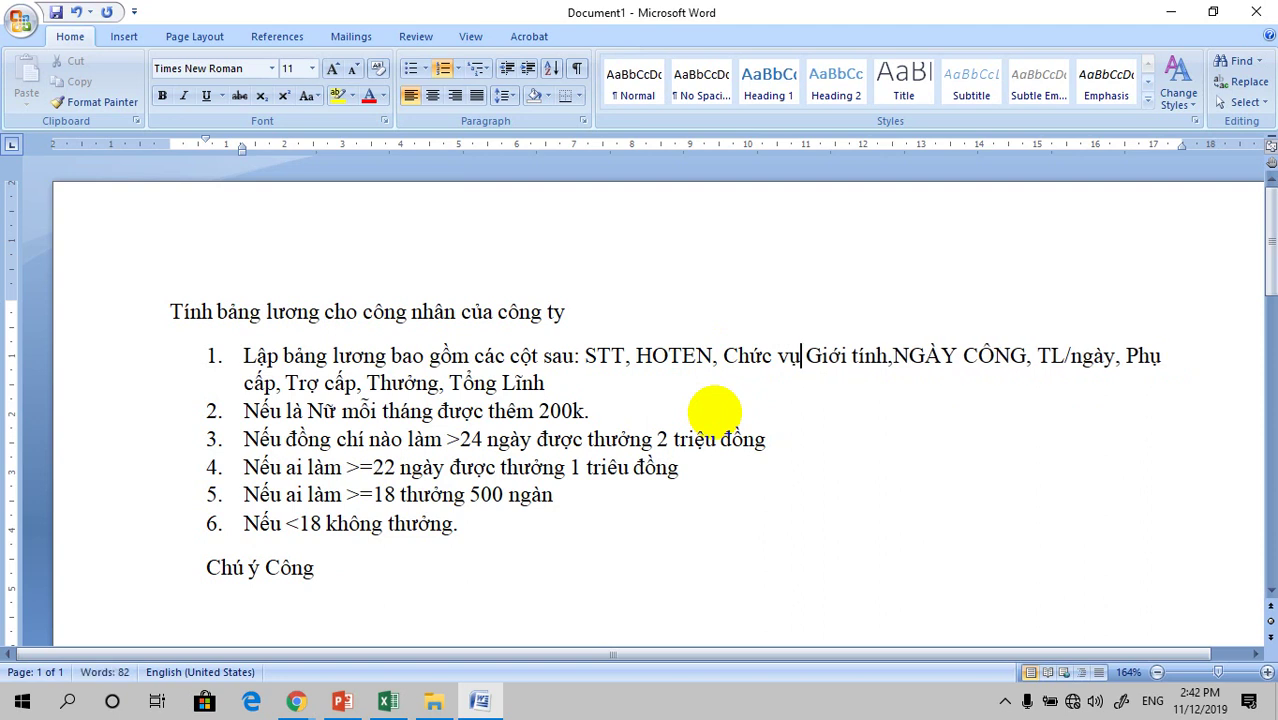
text(,)
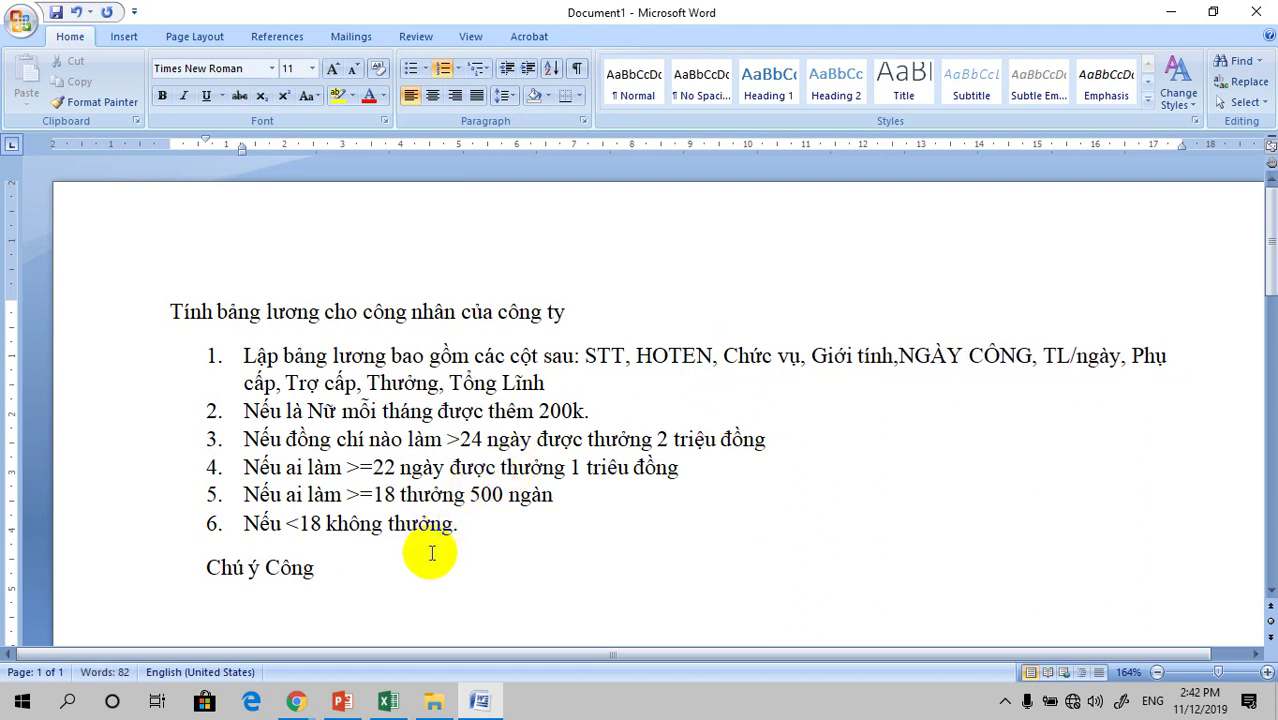
List daily rates: Tổ trưởng 500k/ngày, Tổ phó 400k/ngày, Công nhân 350/ngày.
click(419, 580)
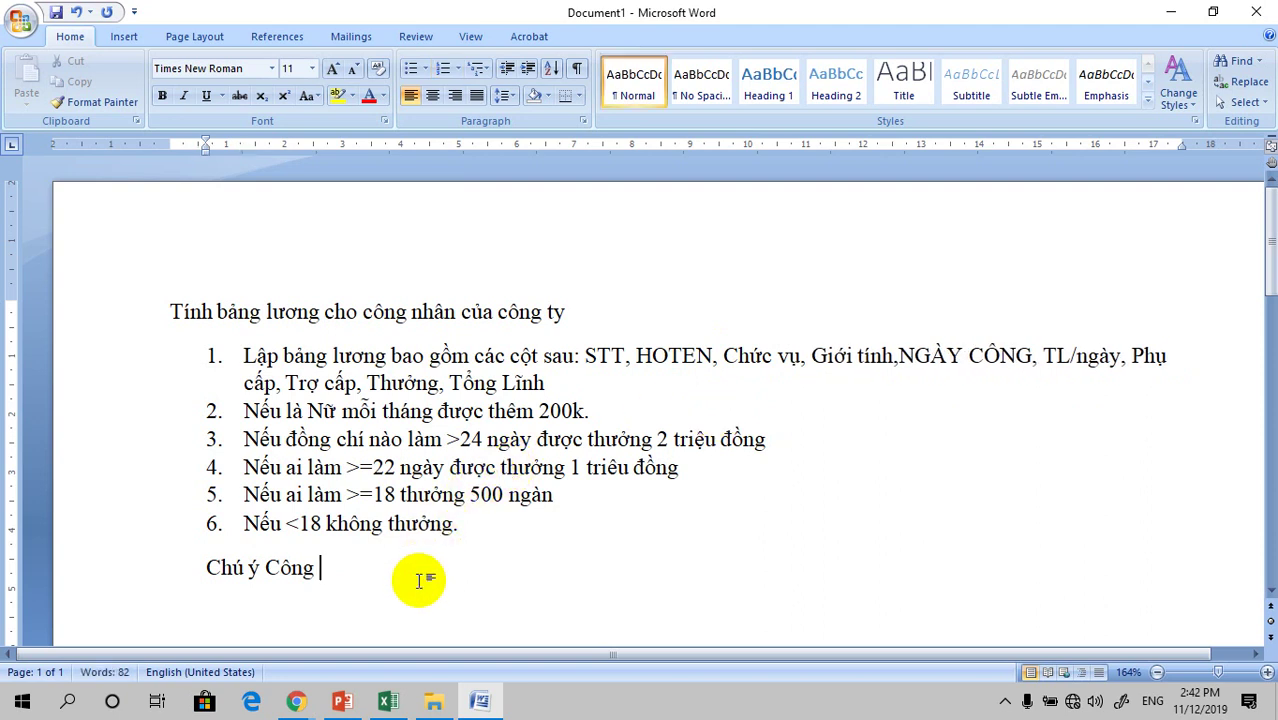
text(Tổ t)
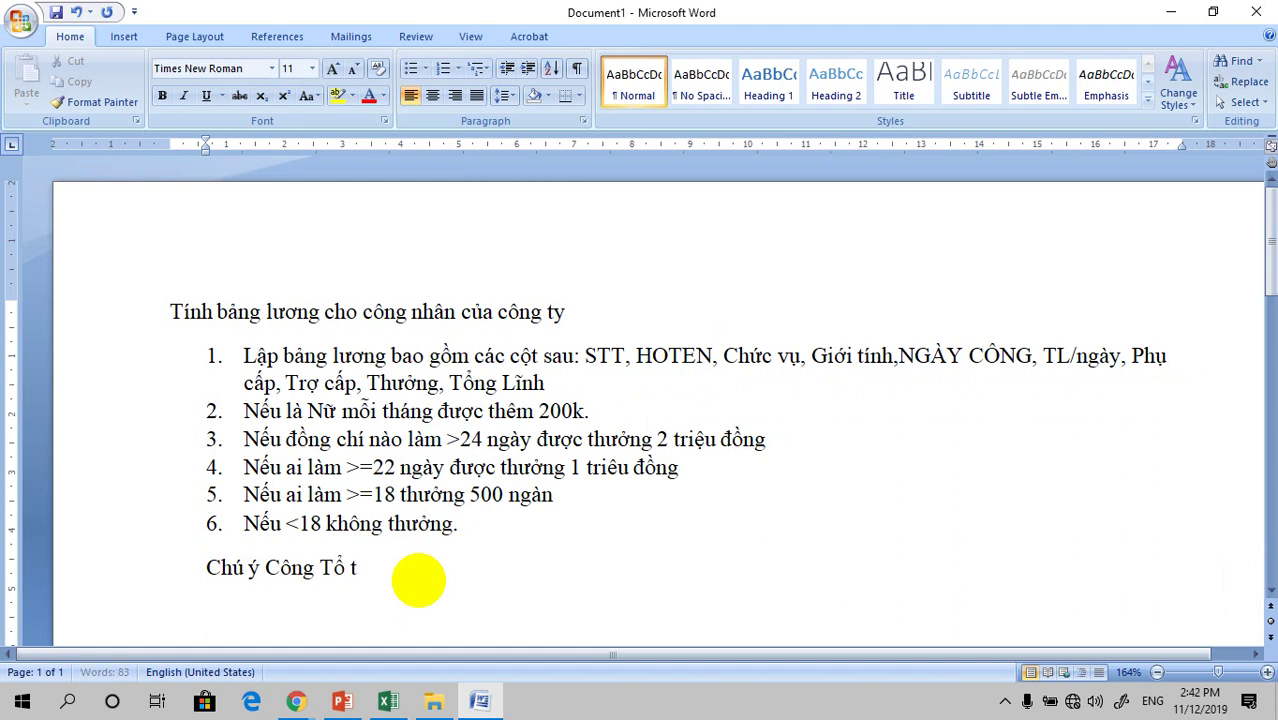
text(rương)
text( 500)
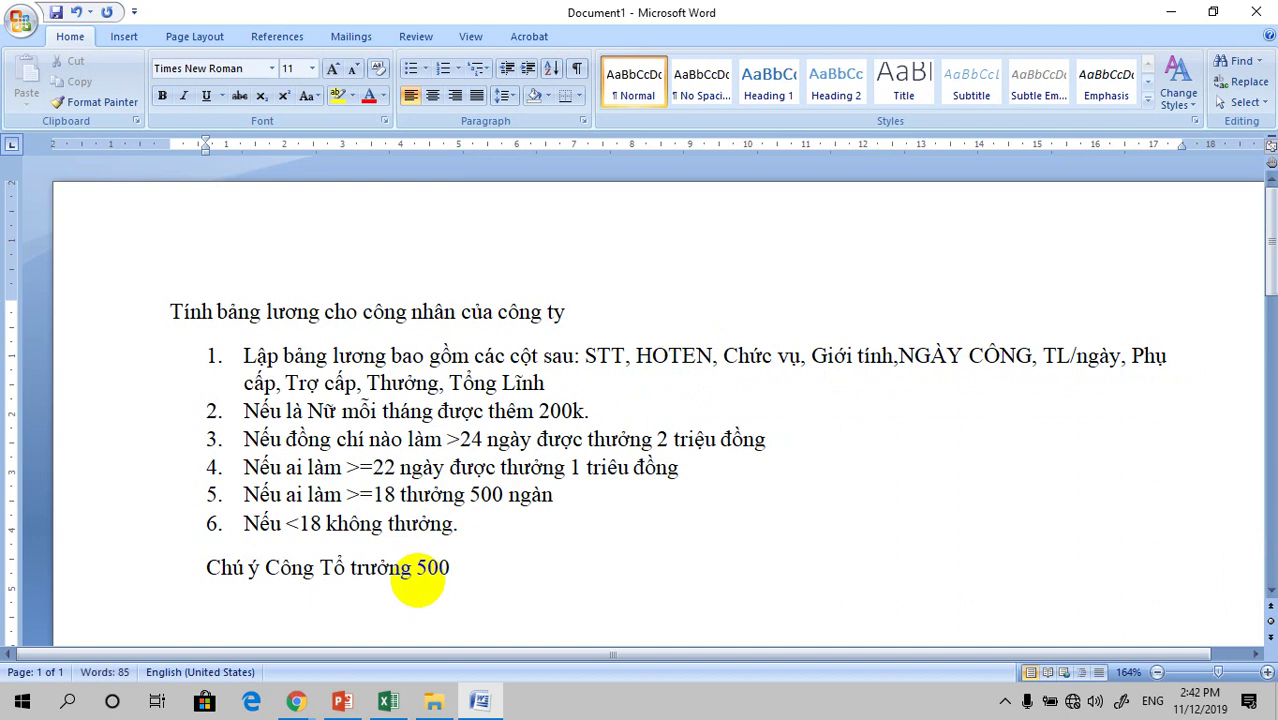
text(k/n)
text(ga)
text(ày)
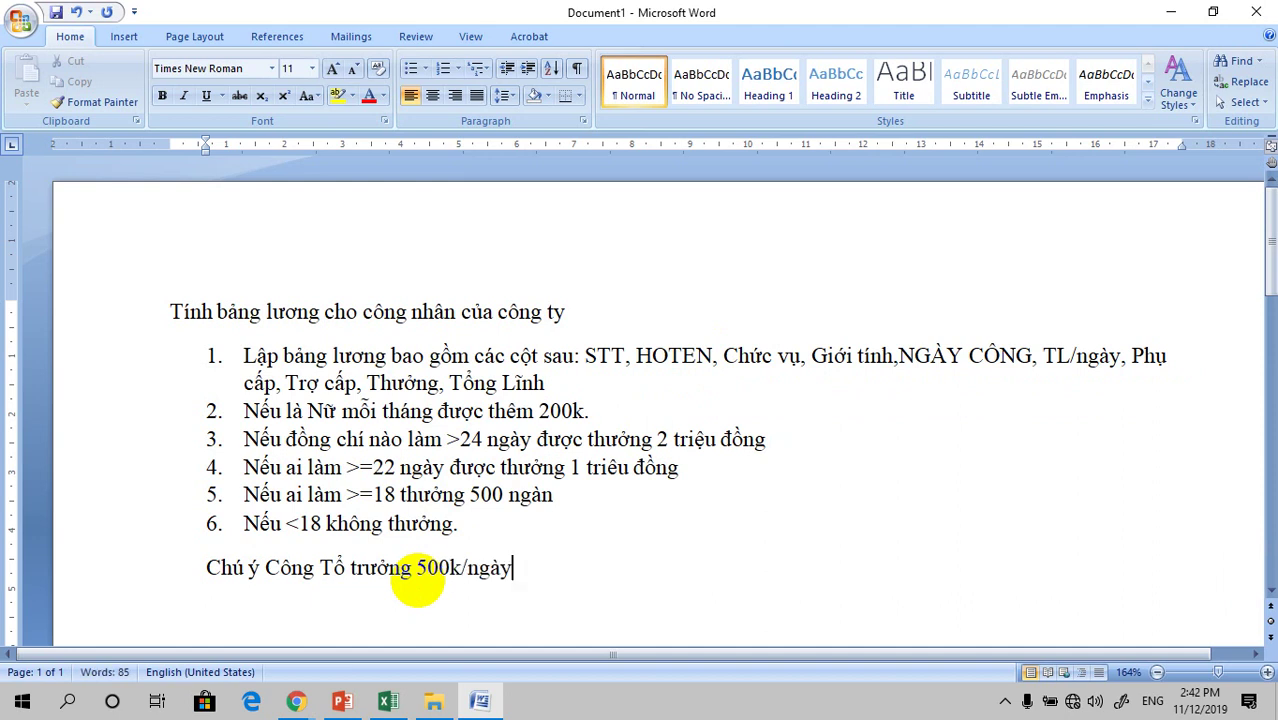
text(T)
text(o)
text( ph)
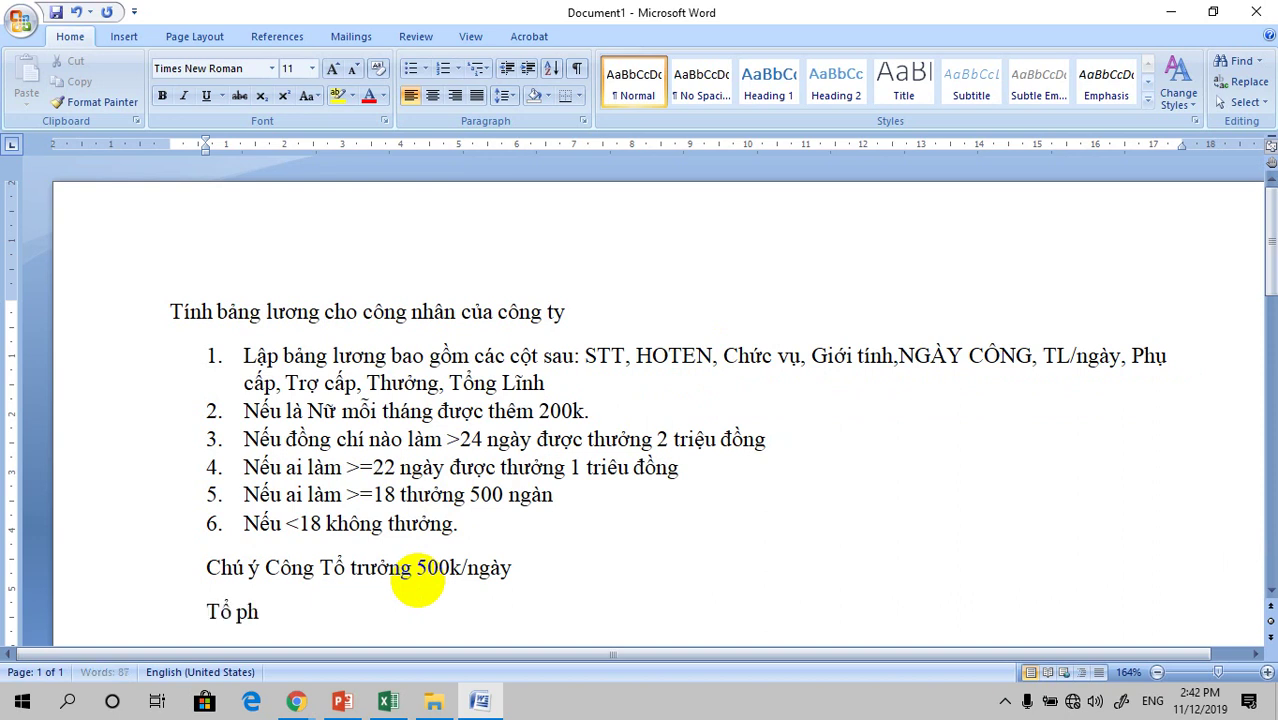
text(ó)
key(Tab)
text(300)
text(k)
key(BackSpace)
key(BackSpace)
key(BackSpace)
key(BackSpace)
text(400)
text(k/n)
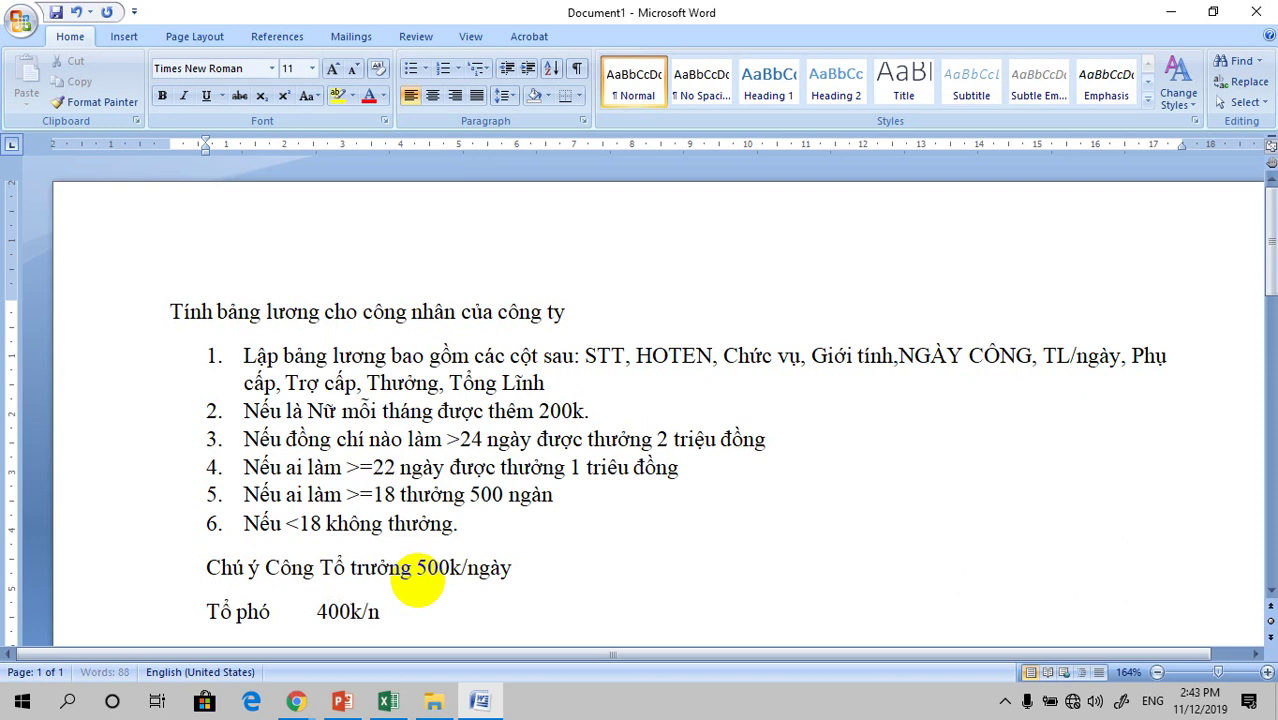
text(gày)
text(  C)
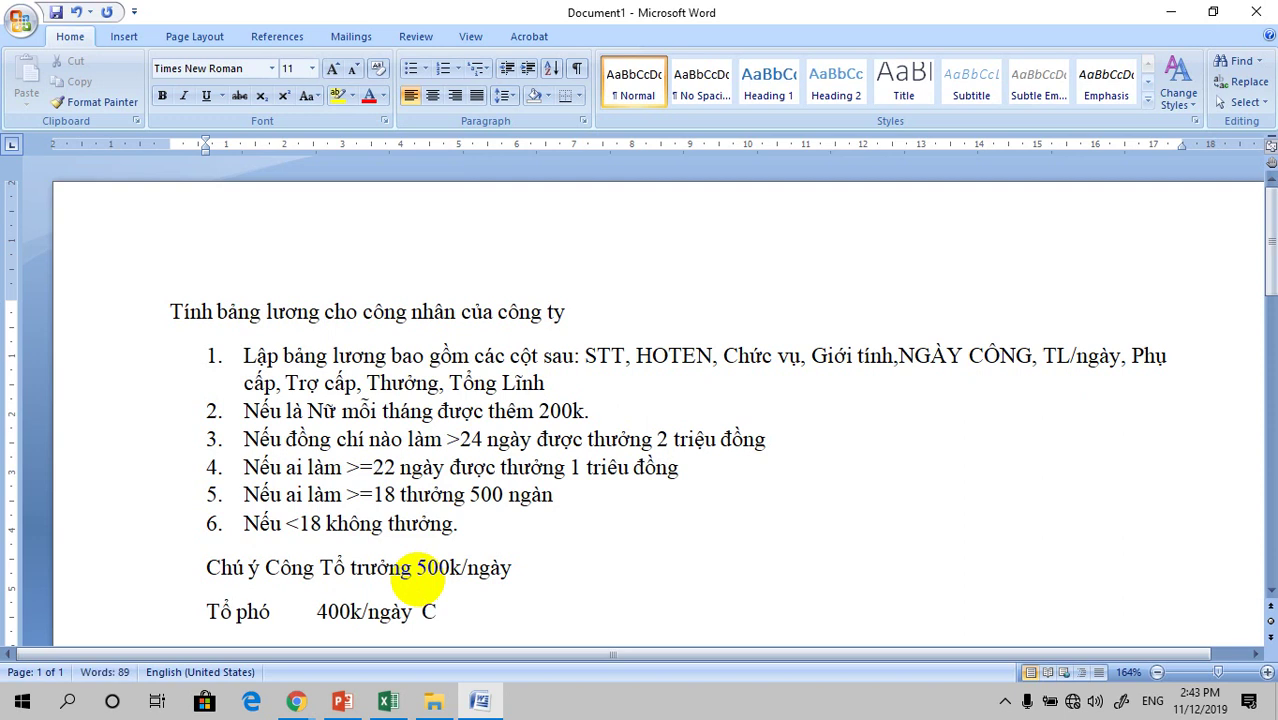
key(BackSpace)
text(,)
text( Co)
text(g n)
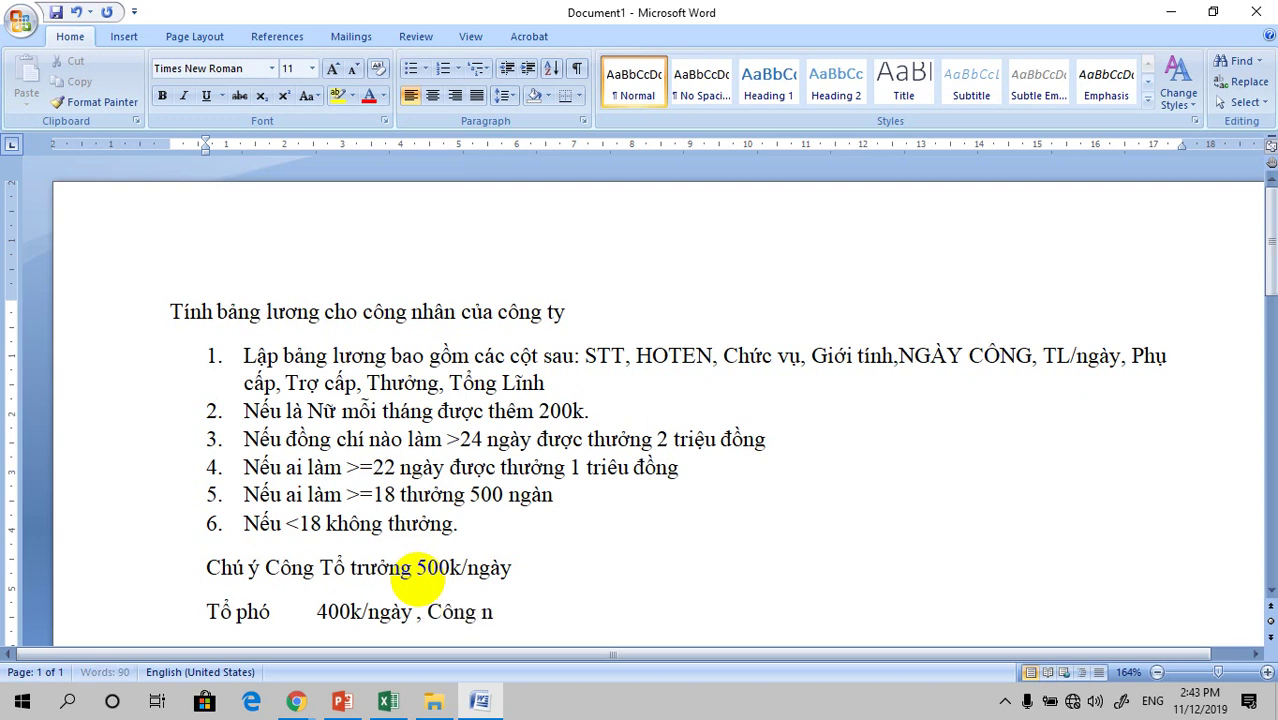
text(hân )
text(35)
text(00)
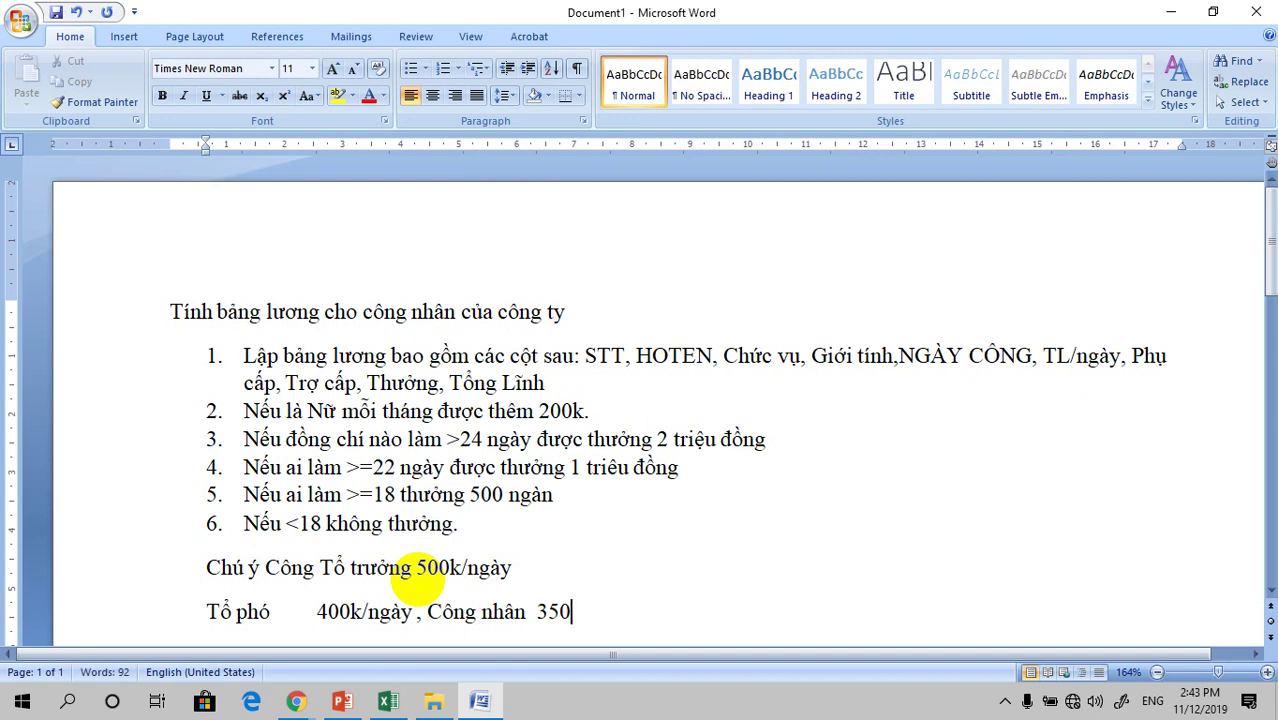
text(/ngayf)
scroll(418, 580, down, 3)
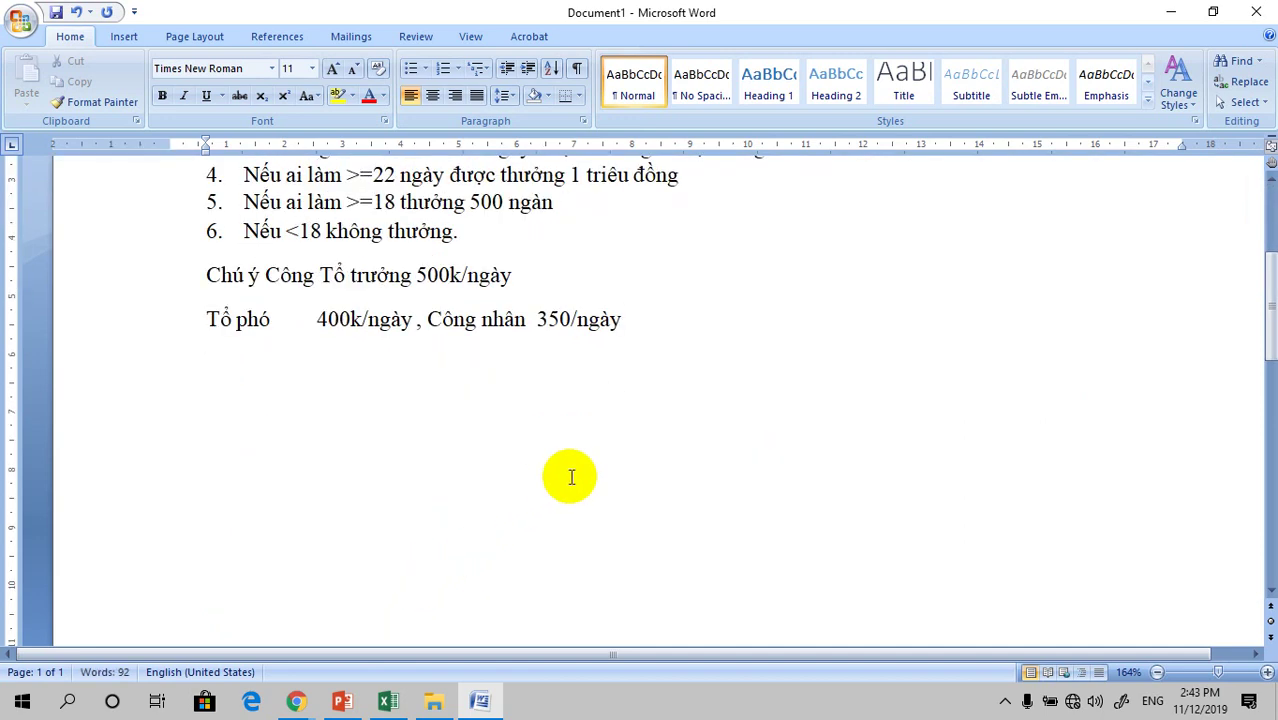
text(.)
scroll(693, 357, up, 3)
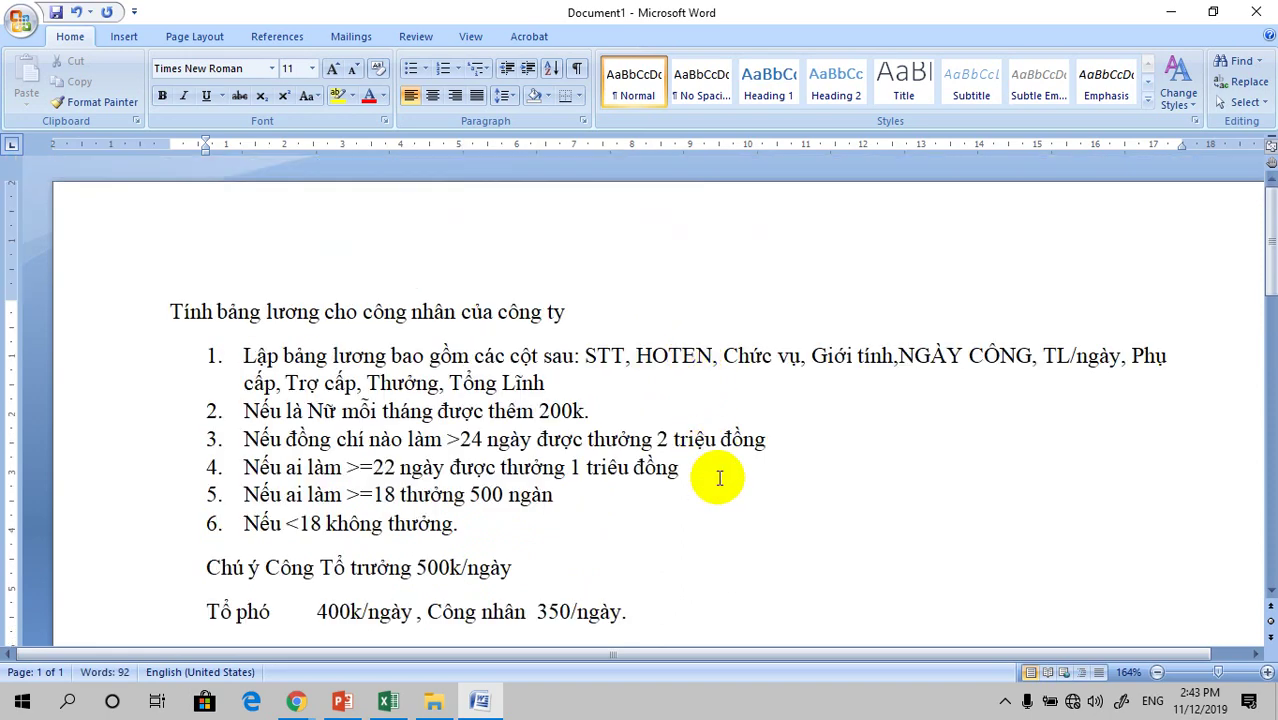
scroll(720, 476, down, 1)
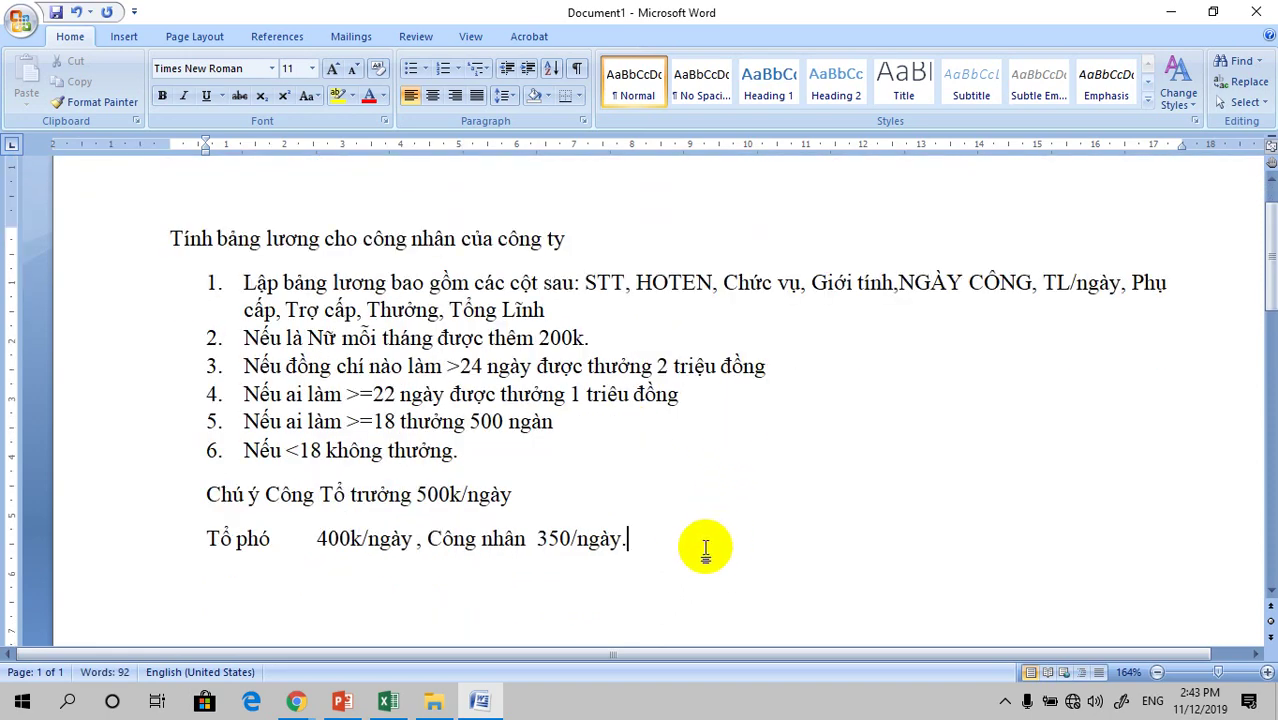
Add the allowance line 'Phụ cấp nếu là Nữ mỗi tháng thêm 500k, Nam 400k,'.
key(Return)
text(Phụ câ)
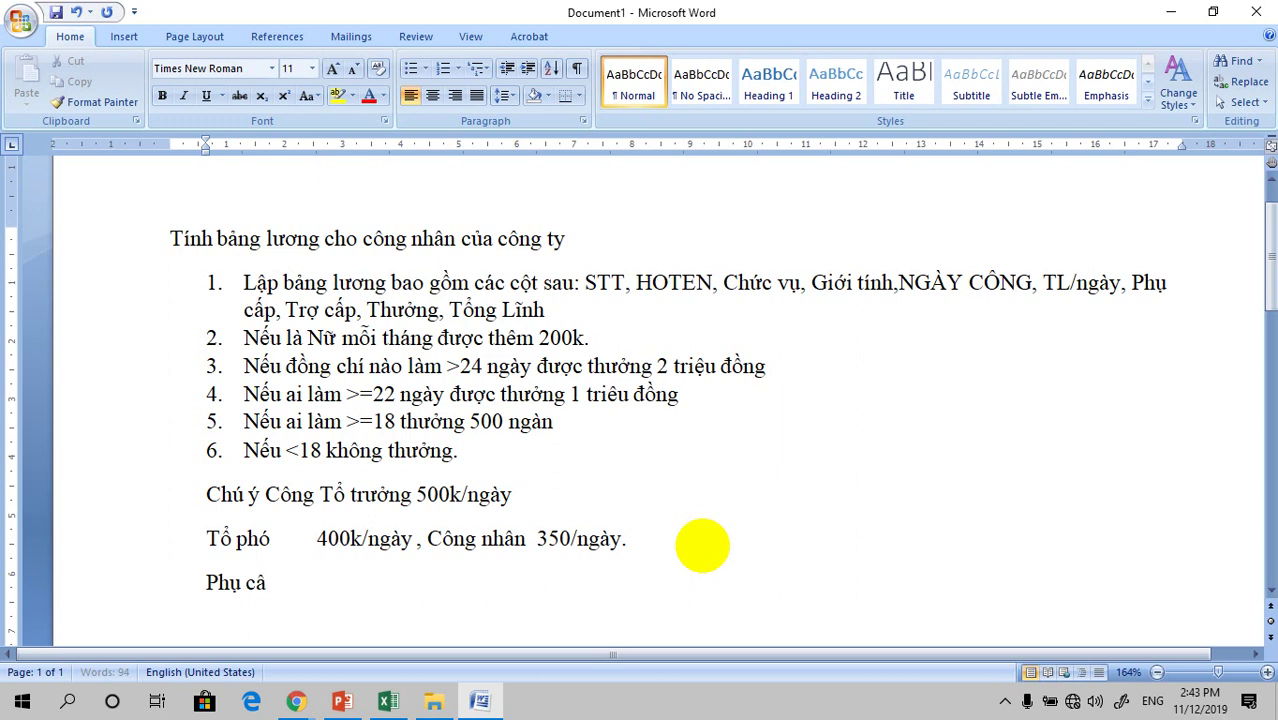
text(ấp)
text( nếu)
text( laf)
text(Nu)
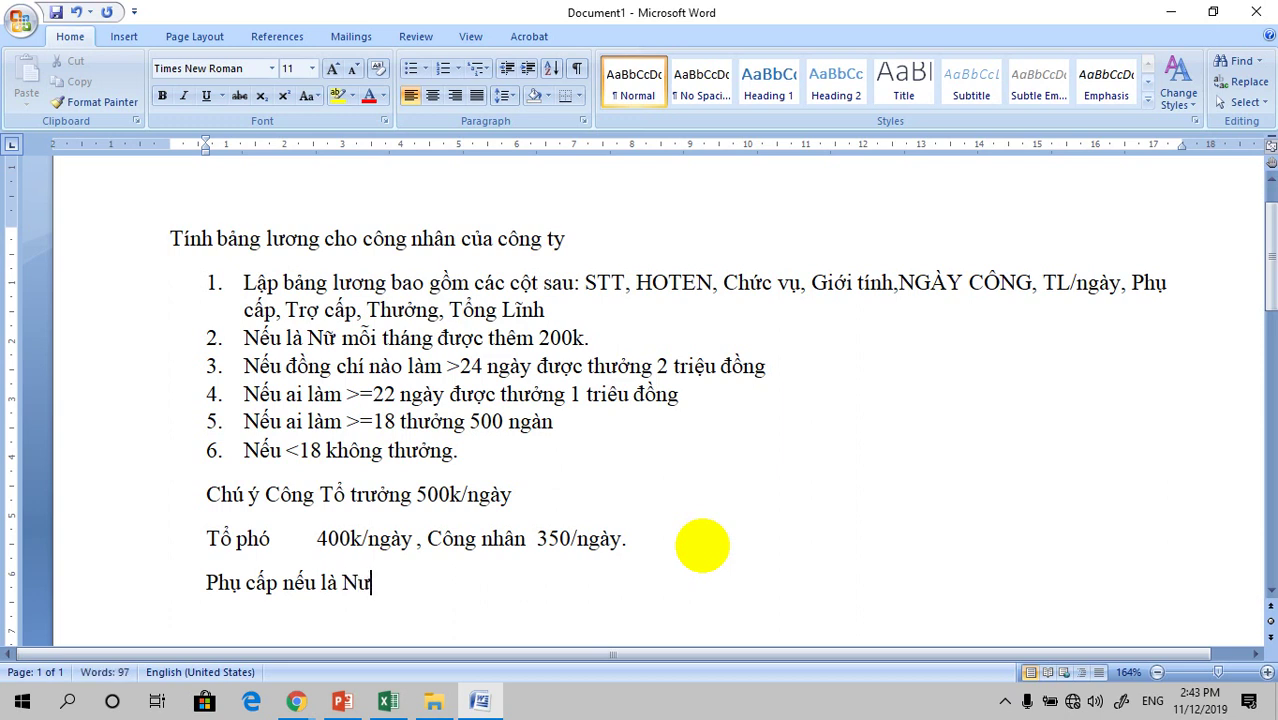
text(wx)
text(mỗi t)
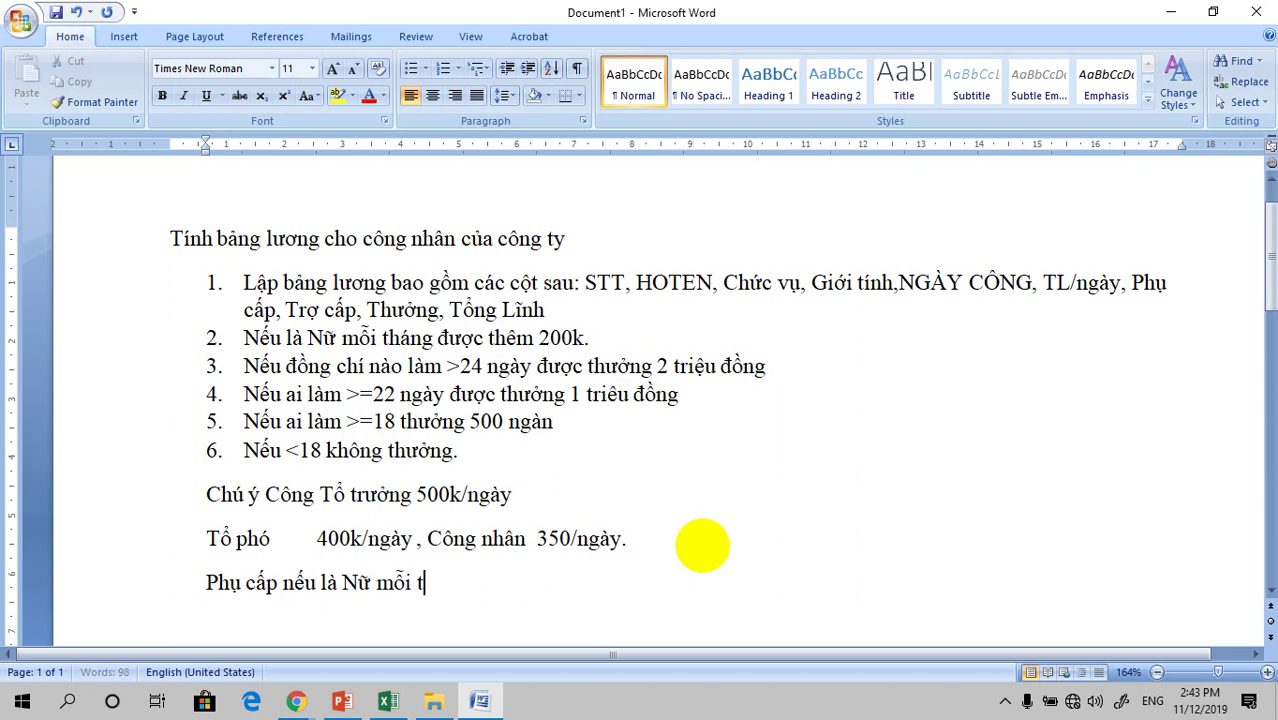
text(hanghe)
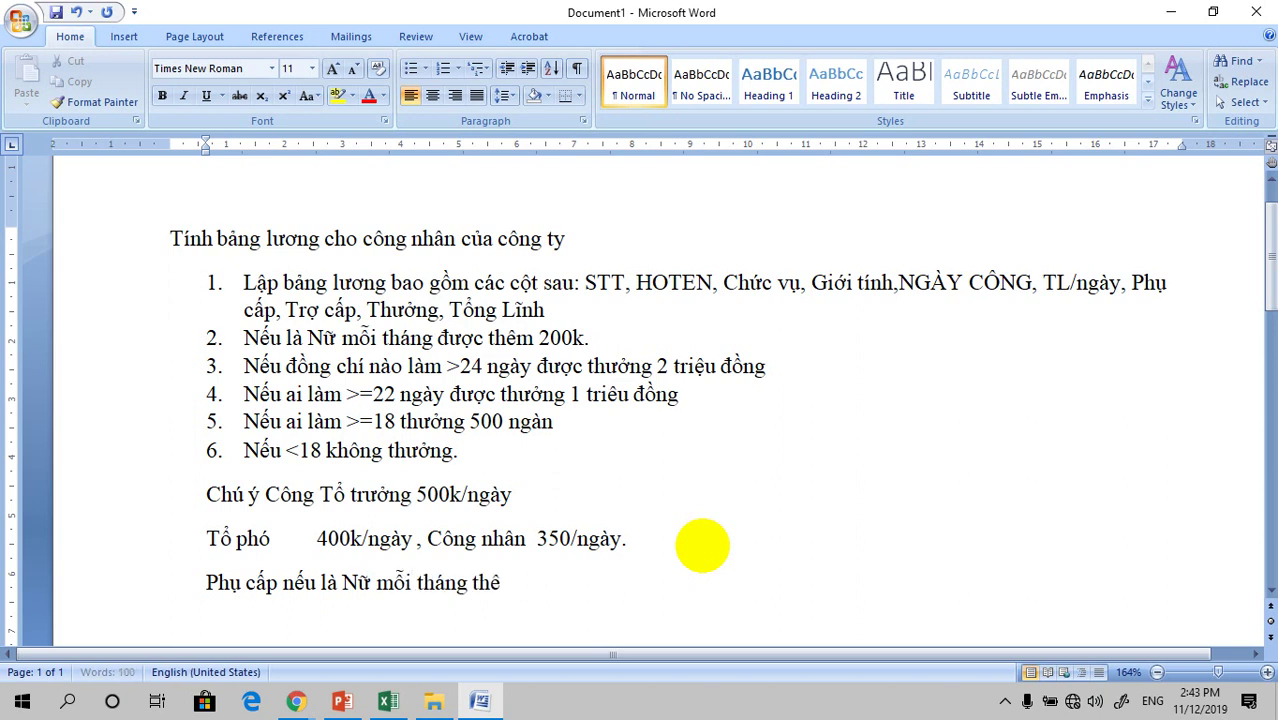
text(êm )
text(50)
text(00)
key(BackSpace)
text(k)
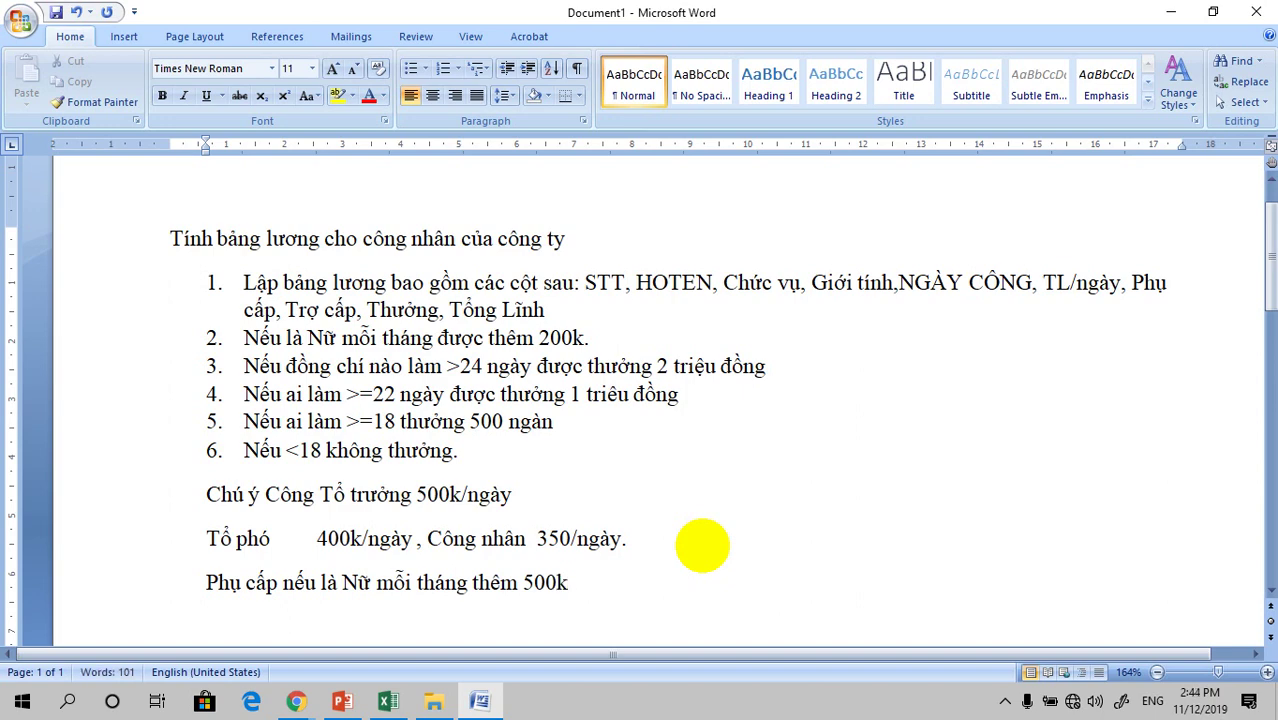
text(, Nam)
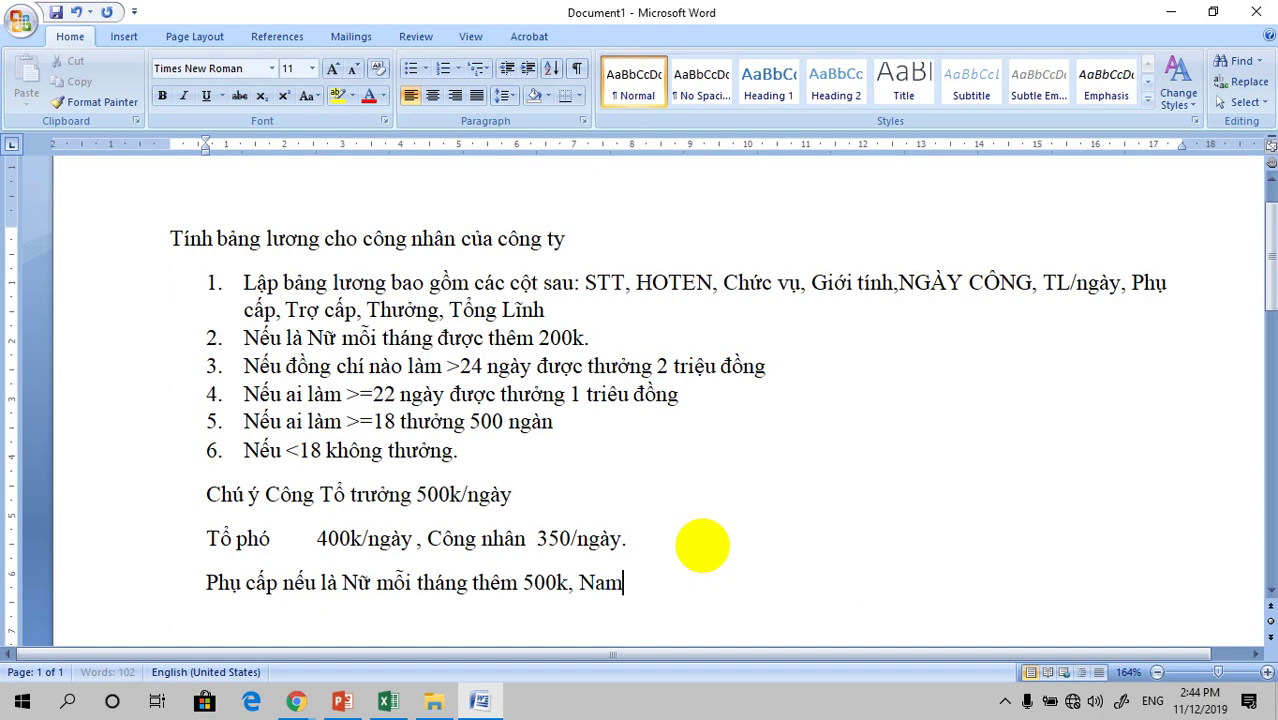
text( 400)
text(k.)
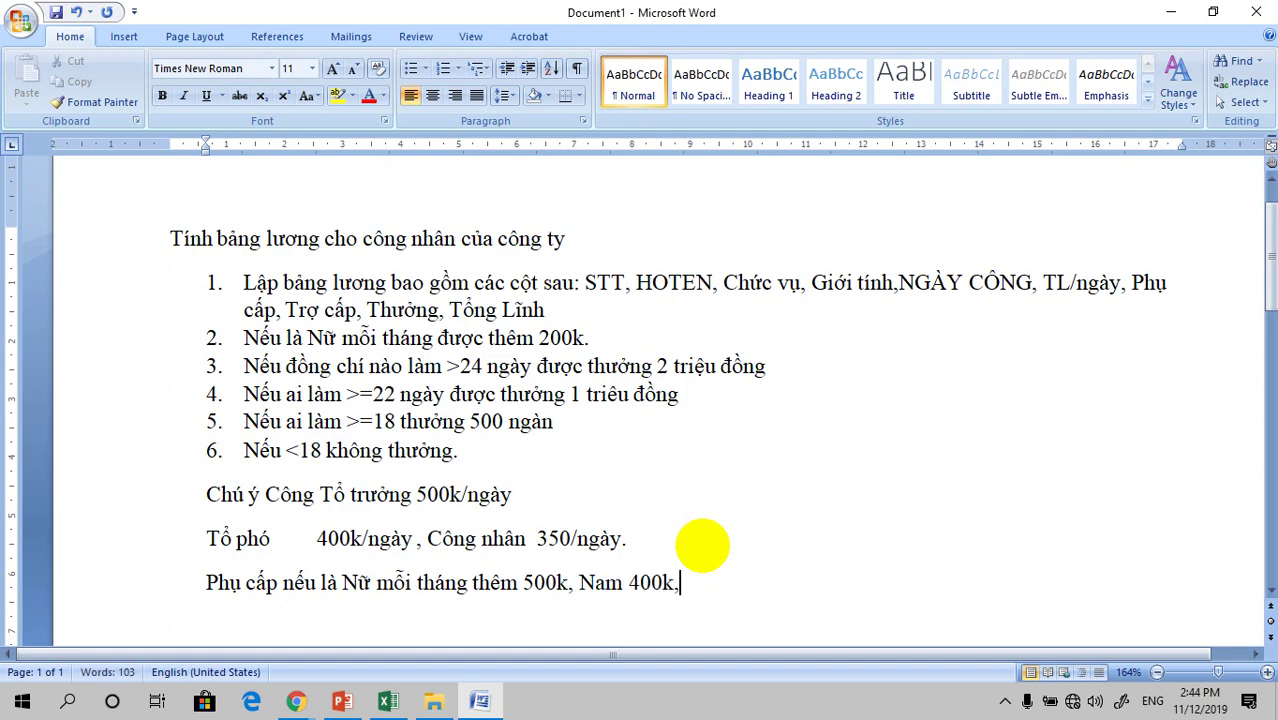
key(BackSpace)
text(,)
Add a new line reading 'Cột tổng lương cuối tháng'.
key(Return)
scroll(703, 545, down, 2)
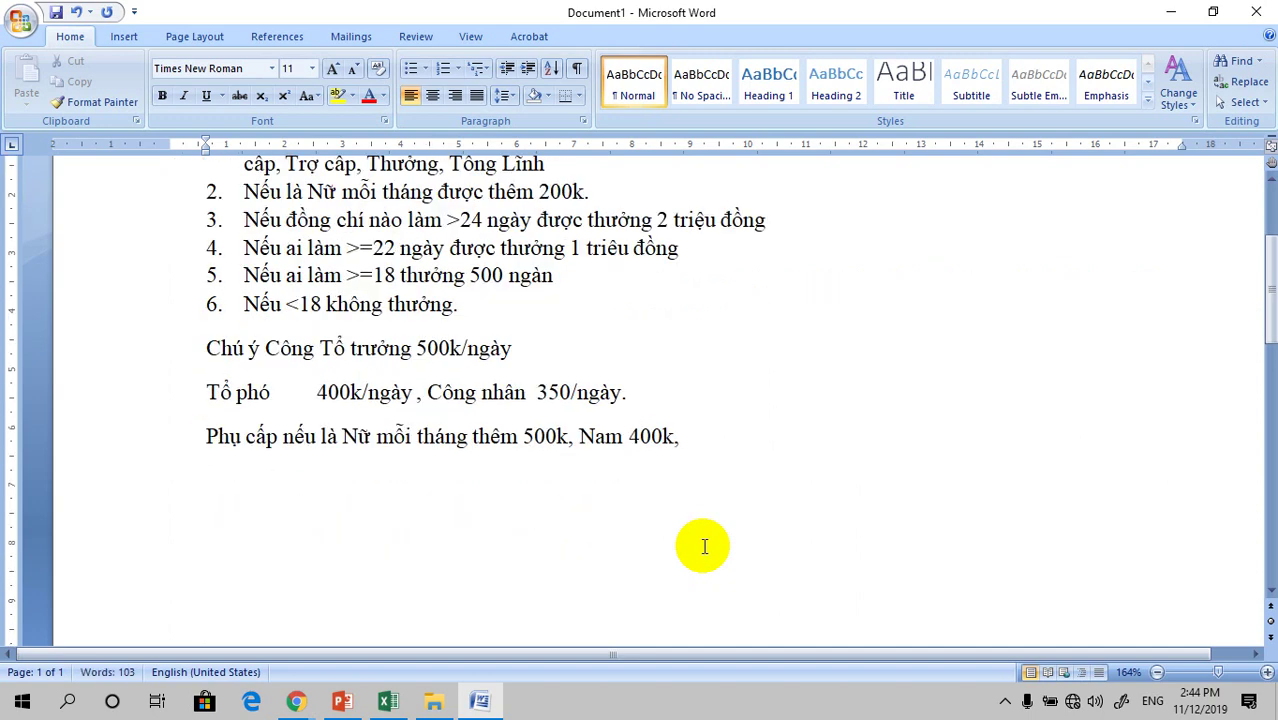
text(C)
key(BackSpace)
text(C)
text(ootj )
text(toong)
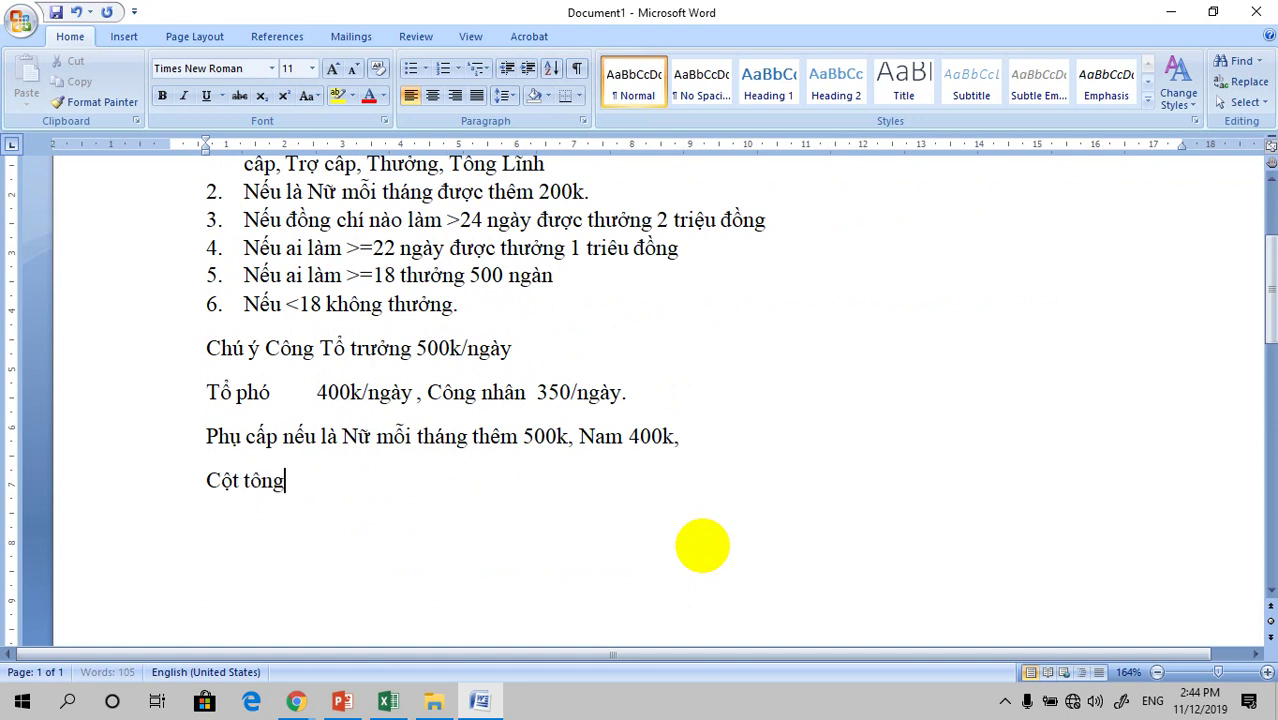
text(r luow)
text(ng cuooi)
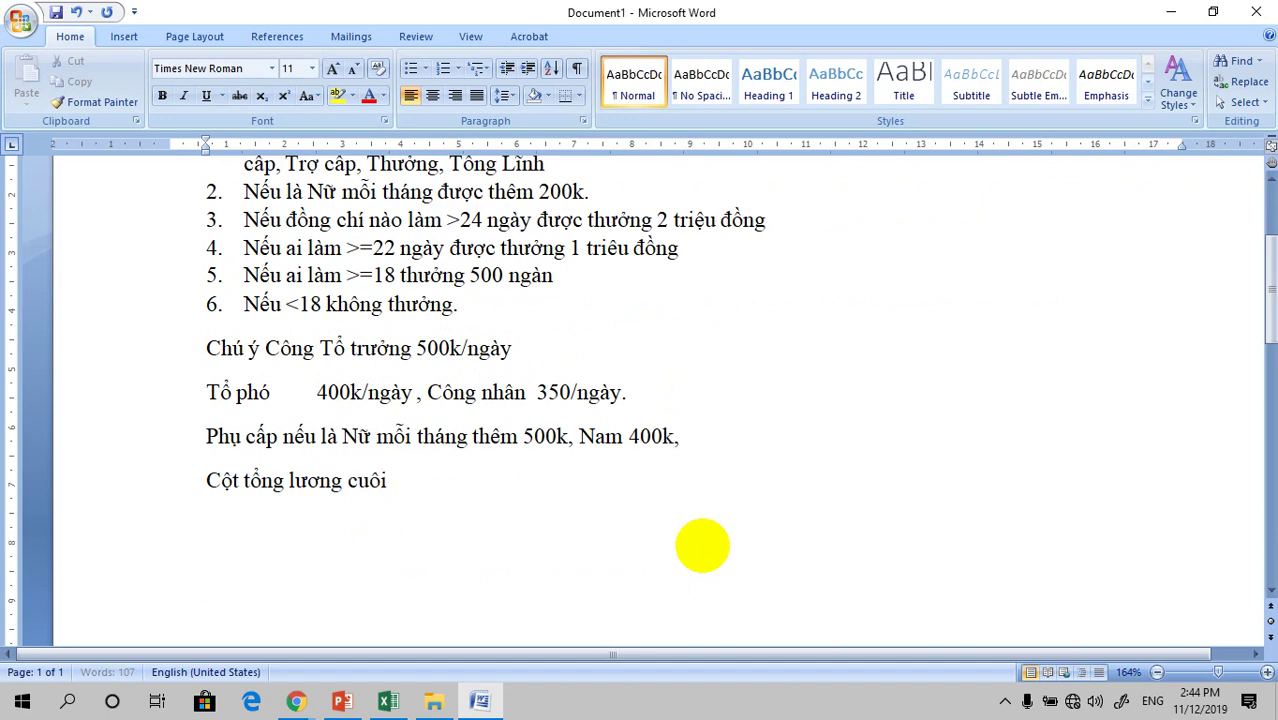
text(s thangs)
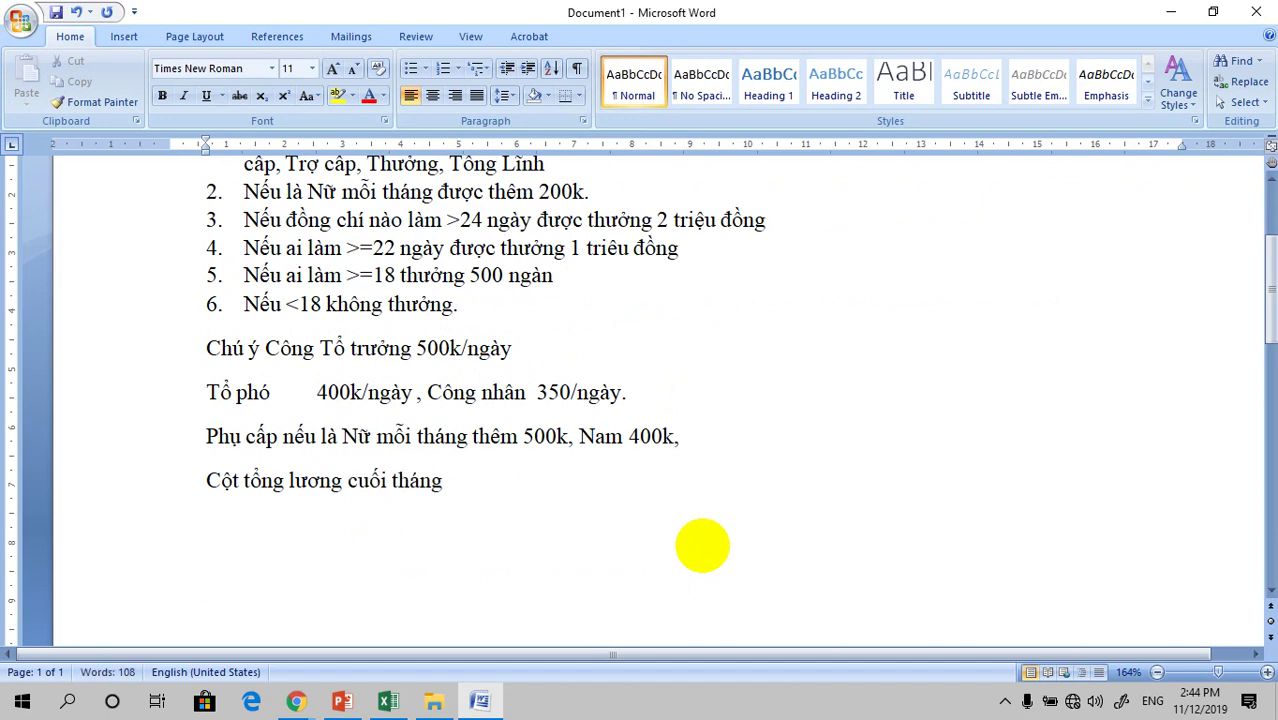
scroll(702, 545, up, 3)
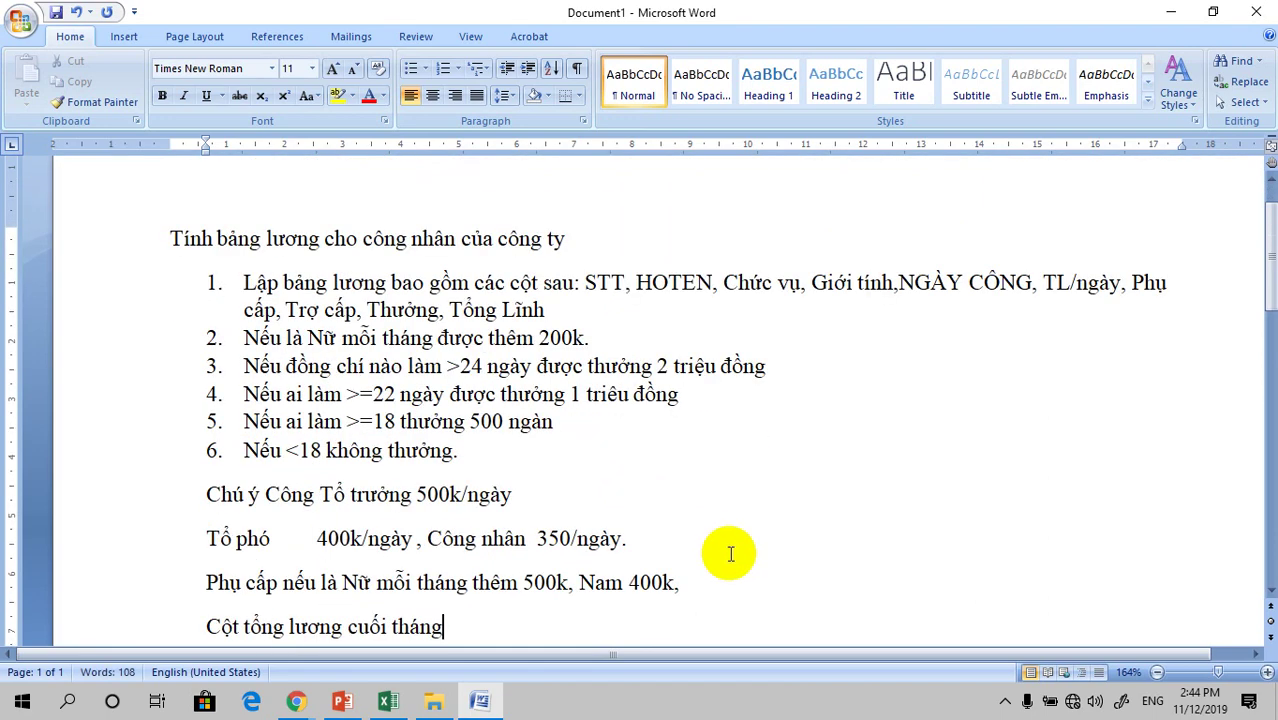
drag(1268, 246, 1270, 258)
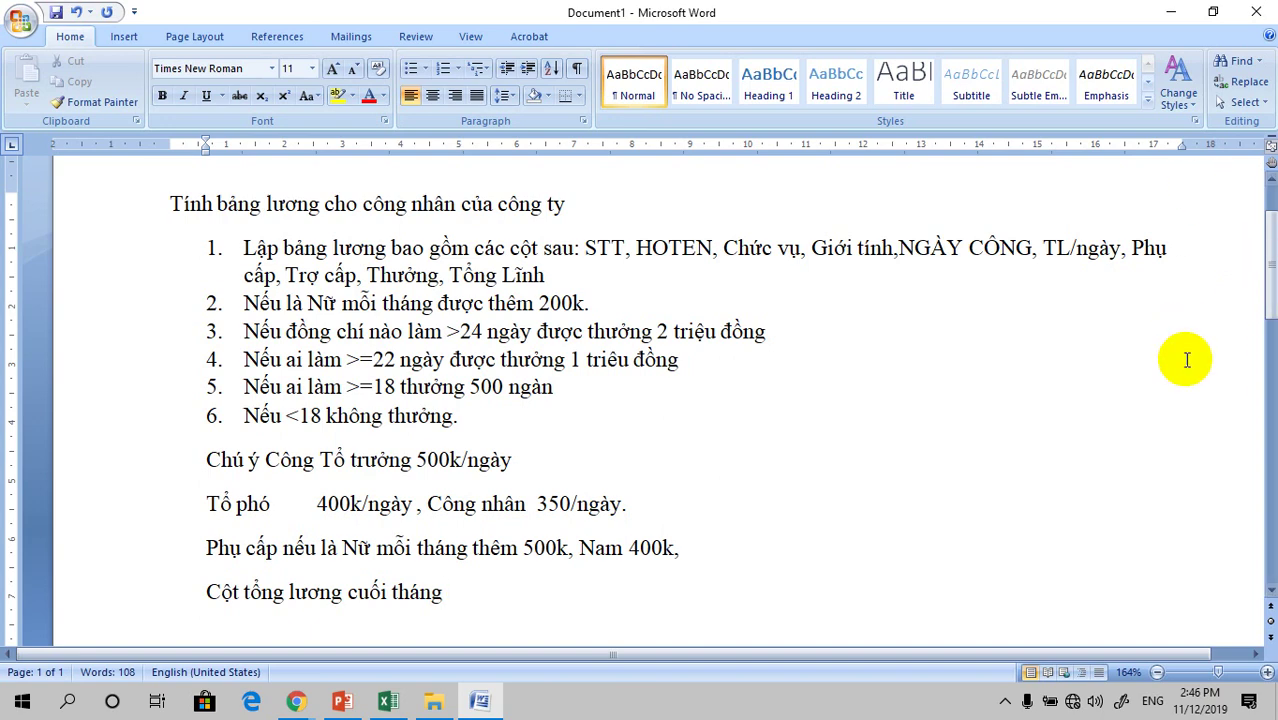
Zoom to about 204% and break item 1 before 'Phụ cấp' so those columns become item 2.
click(1158, 673)
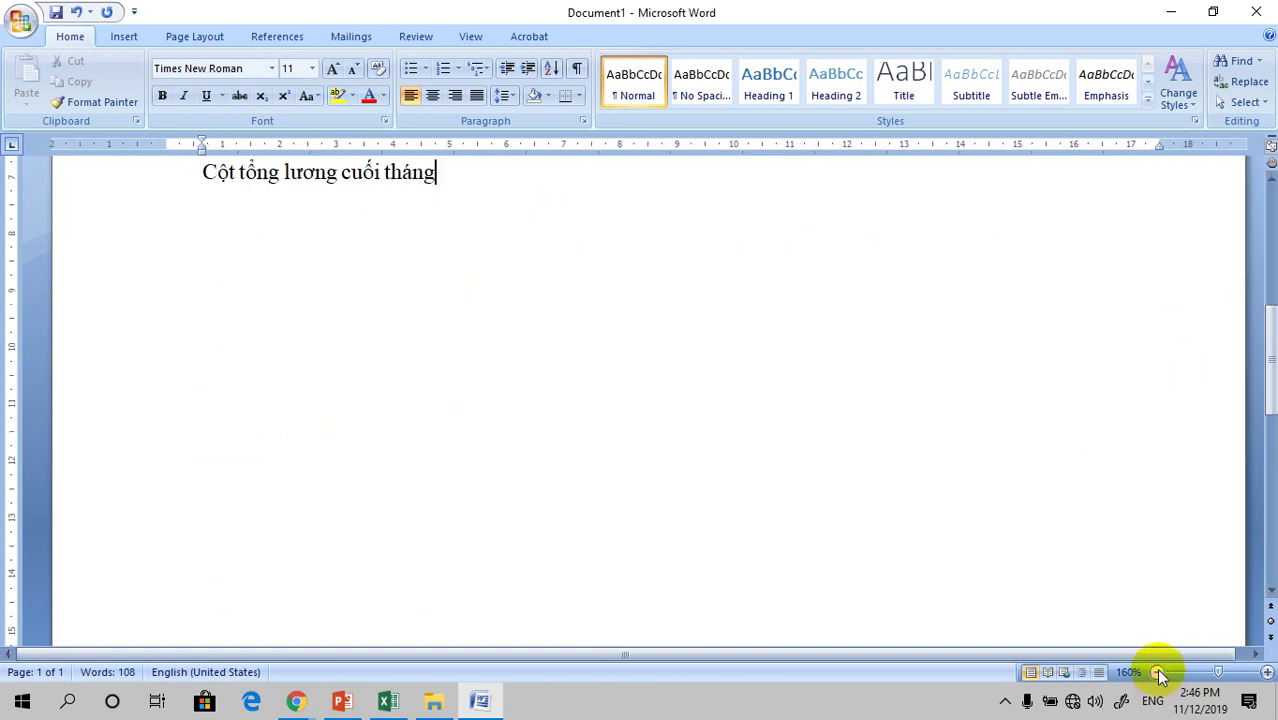
click(1212, 673)
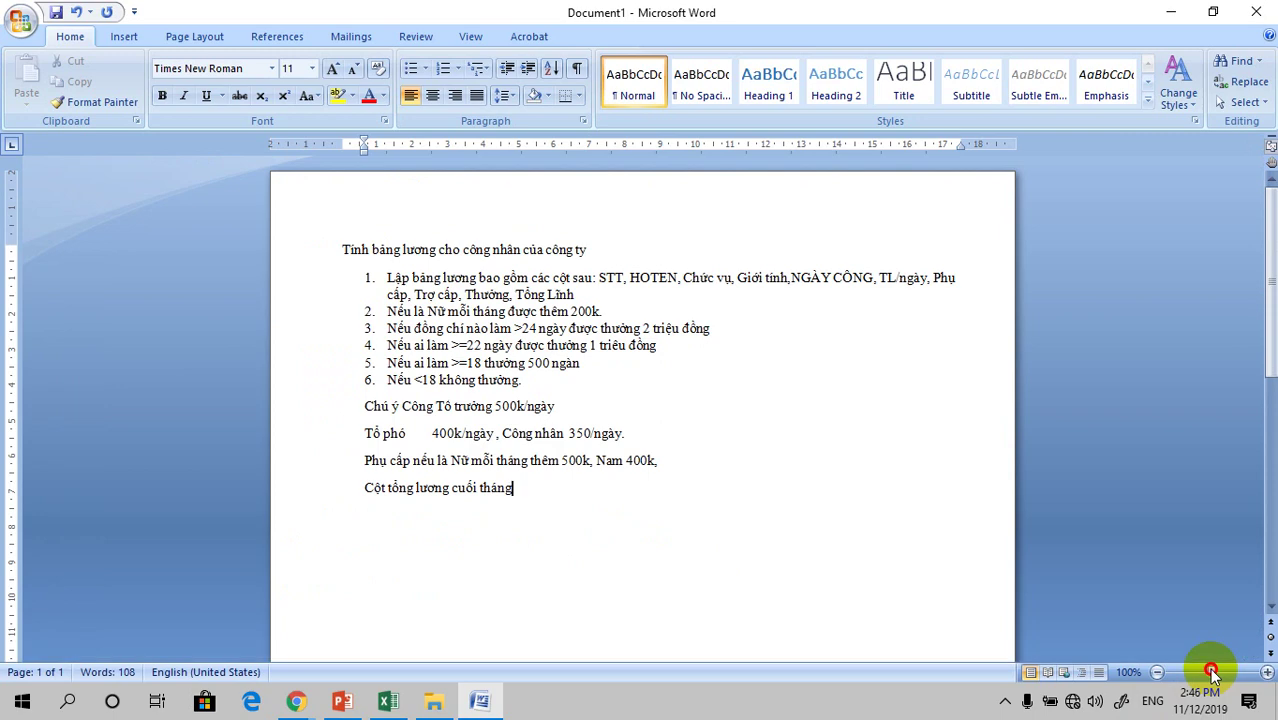
drag(1212, 673, 1222, 675)
scroll(812, 385, up, 2)
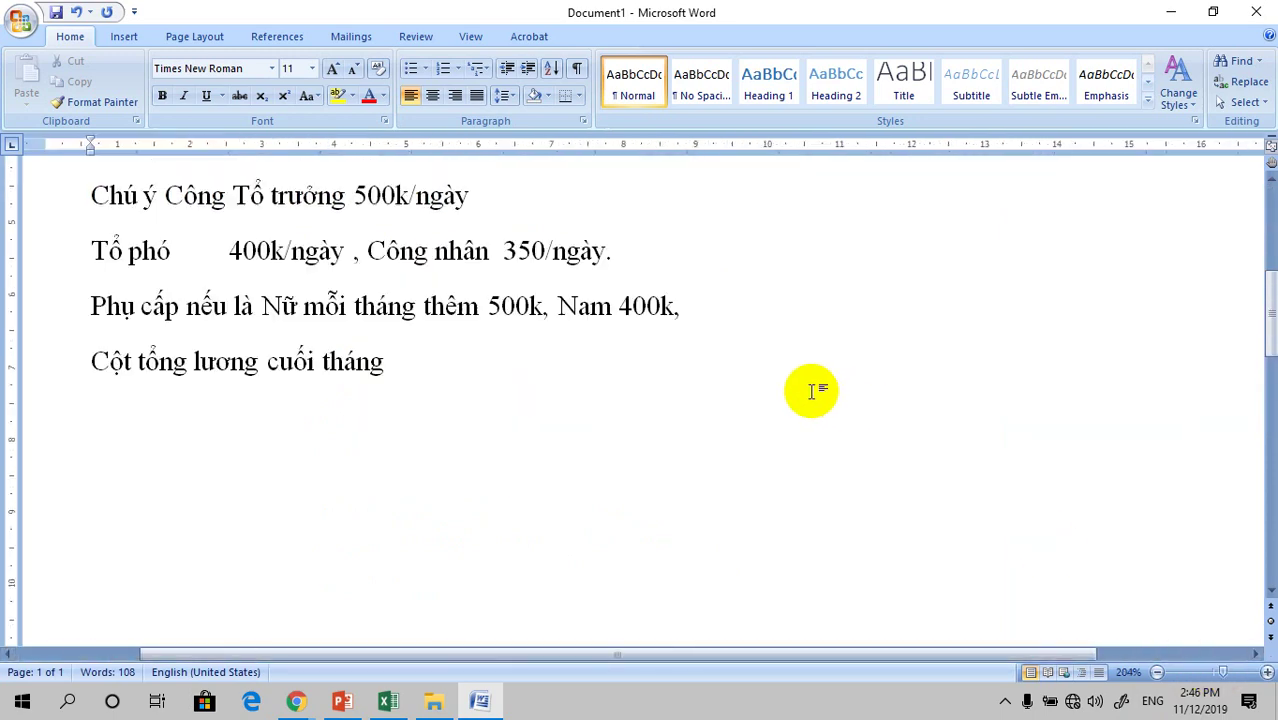
scroll(812, 390, up, 3)
scroll(813, 392, up, 1)
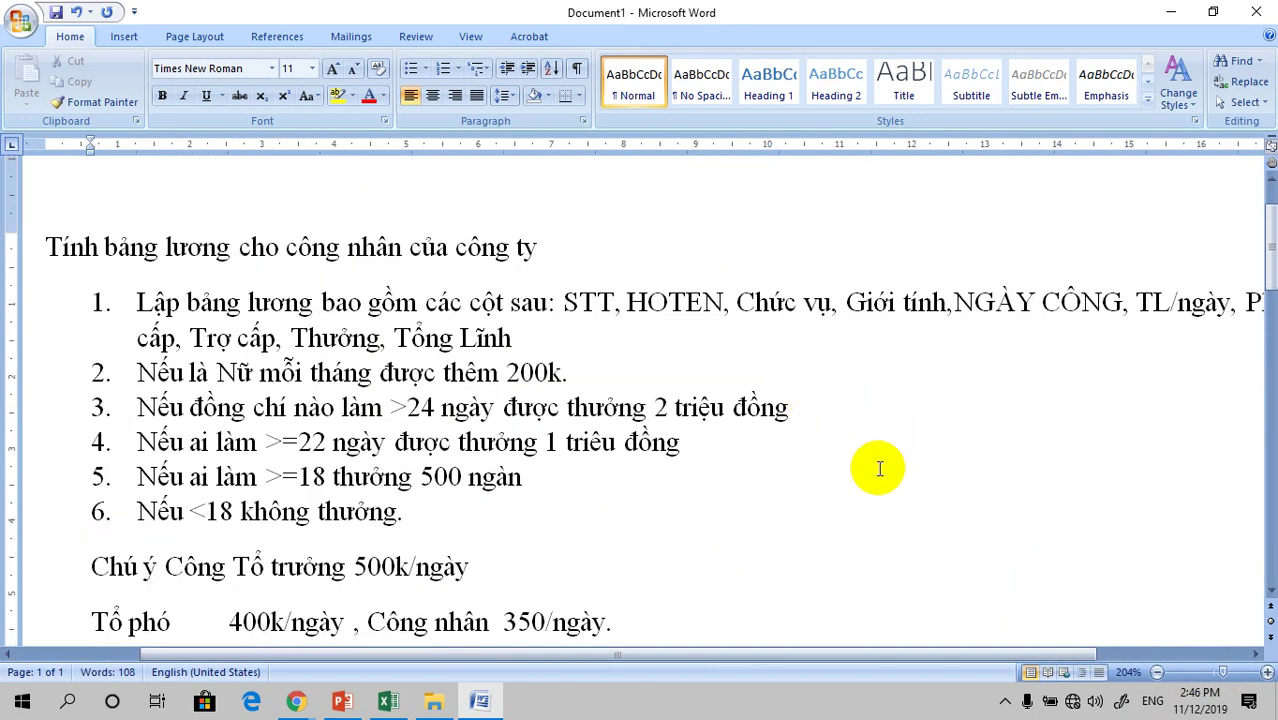
mouse_move(629, 653)
mouse_down()
mouse_move(689, 655)
mouse_move(635, 660)
mouse_up()
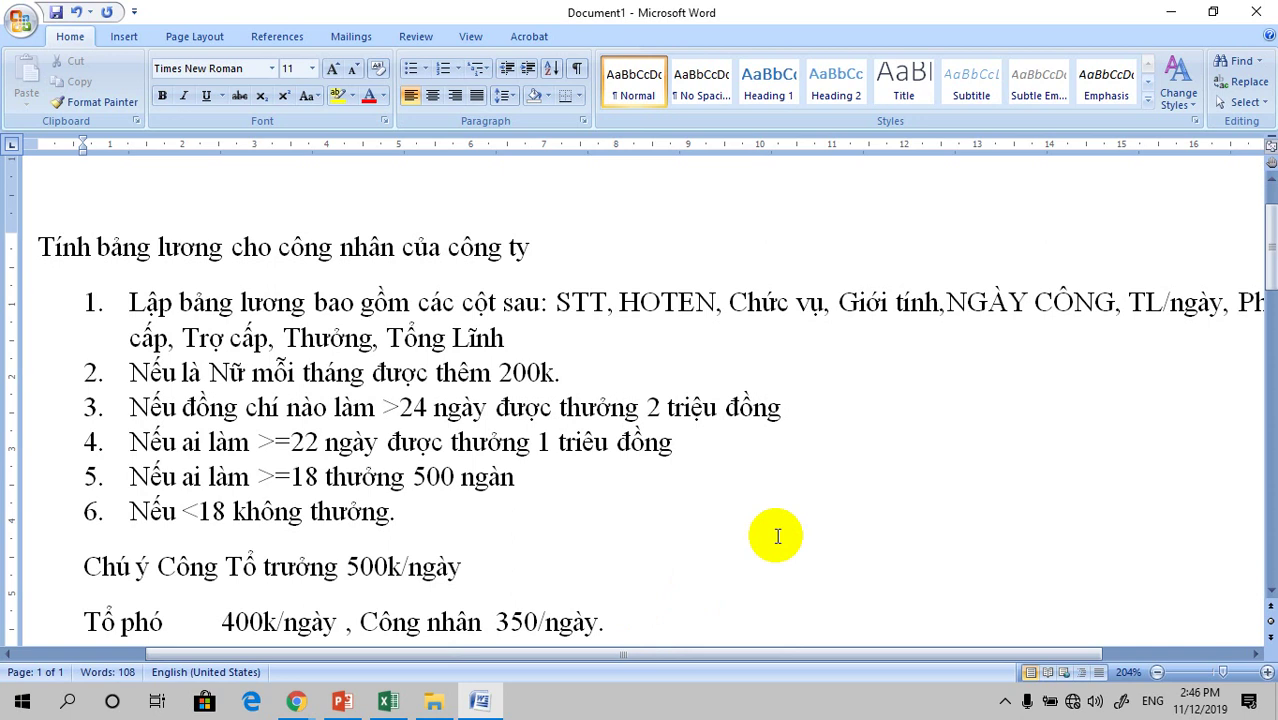
drag(705, 657, 728, 657)
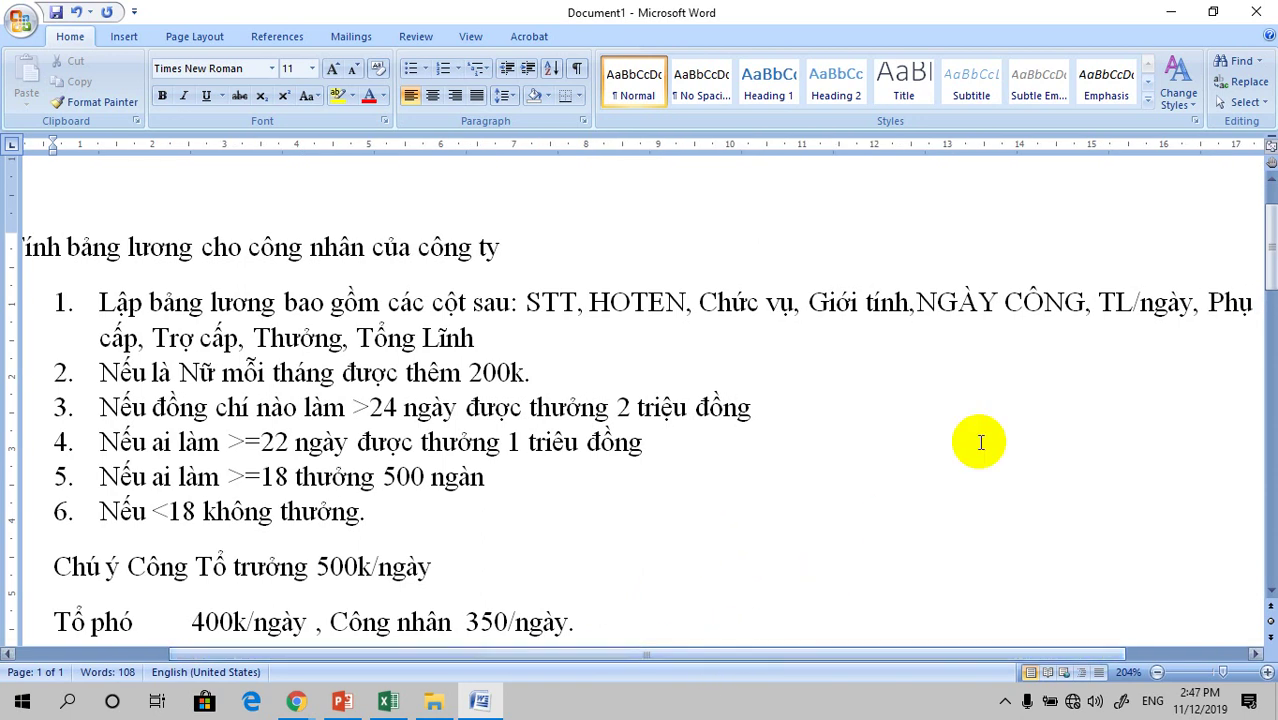
click(1206, 302)
key(Return)
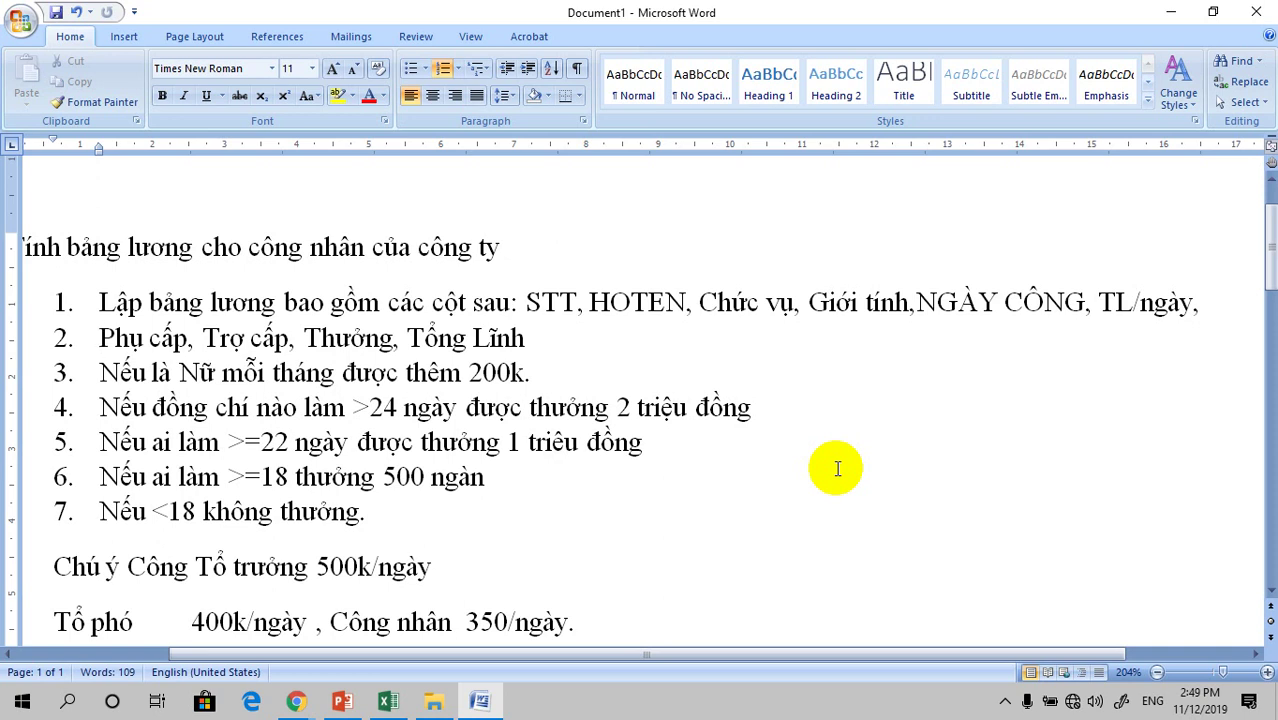
Merge the Cột tổng lương line into the Phụ cấp line, and join Tổ phó onto Chú ý after a comma.
scroll(806, 495, down, 1)
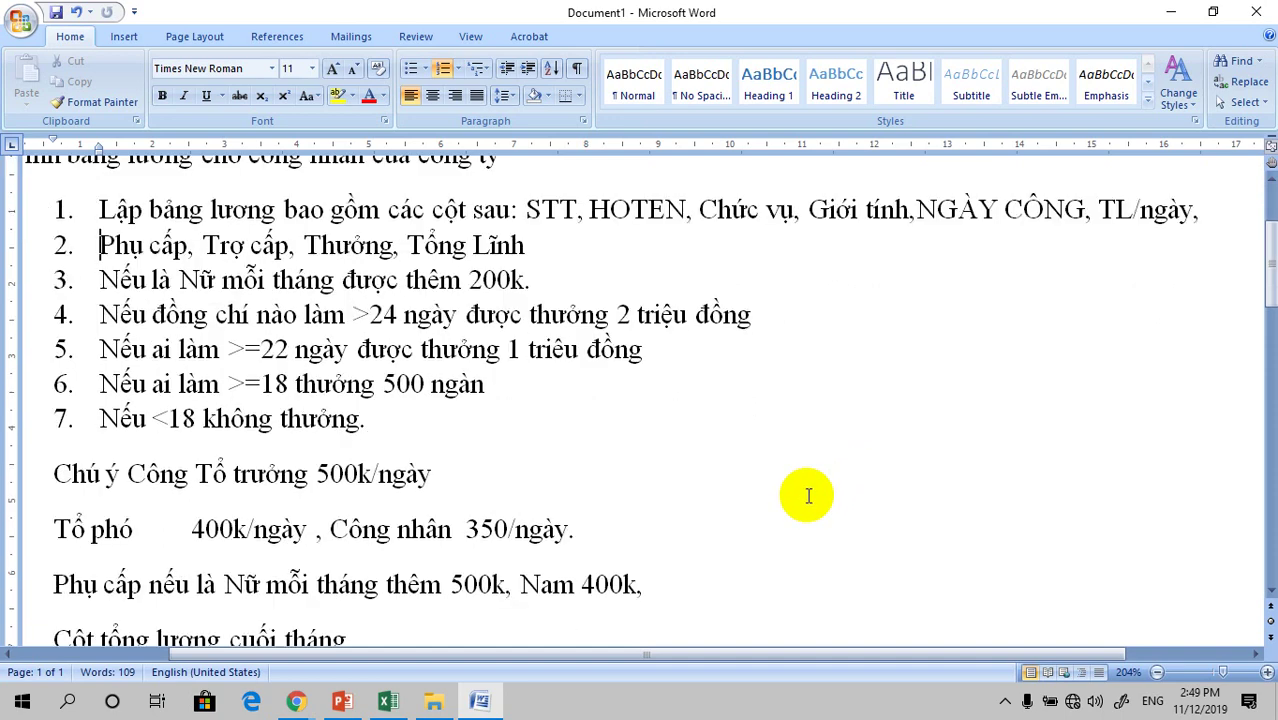
scroll(798, 469, down, 1)
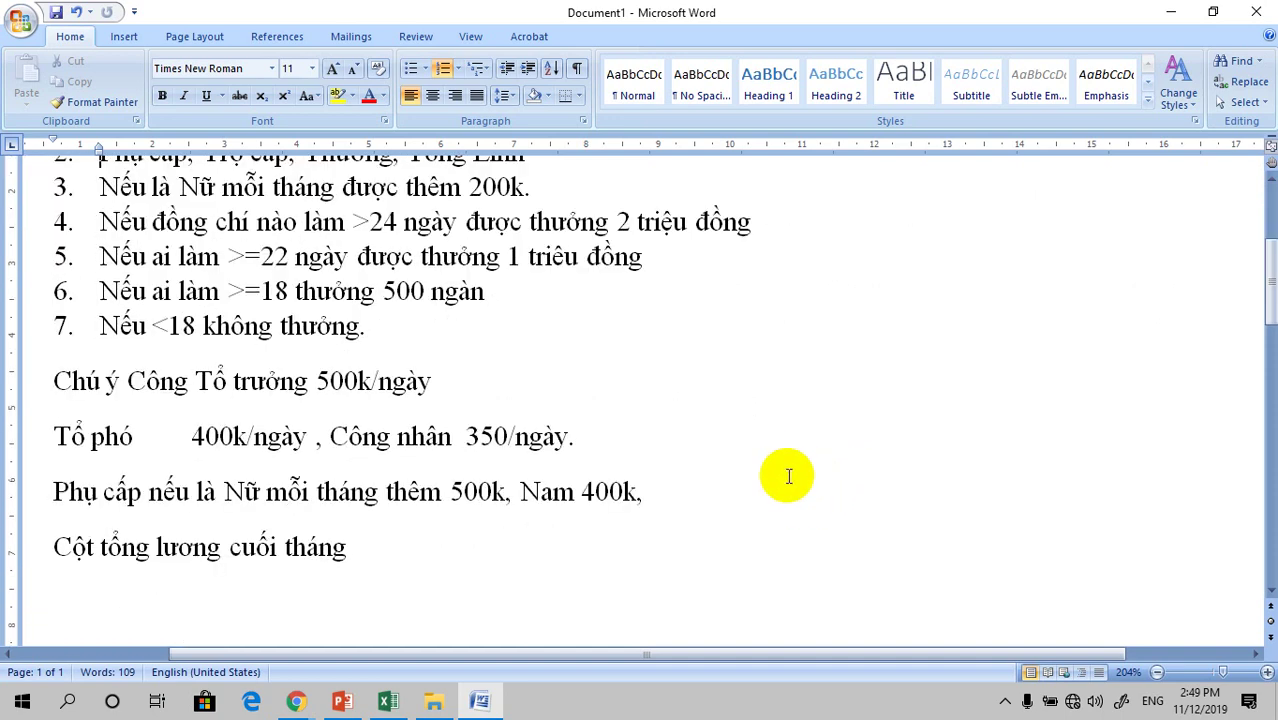
click(788, 475)
key(Delete)
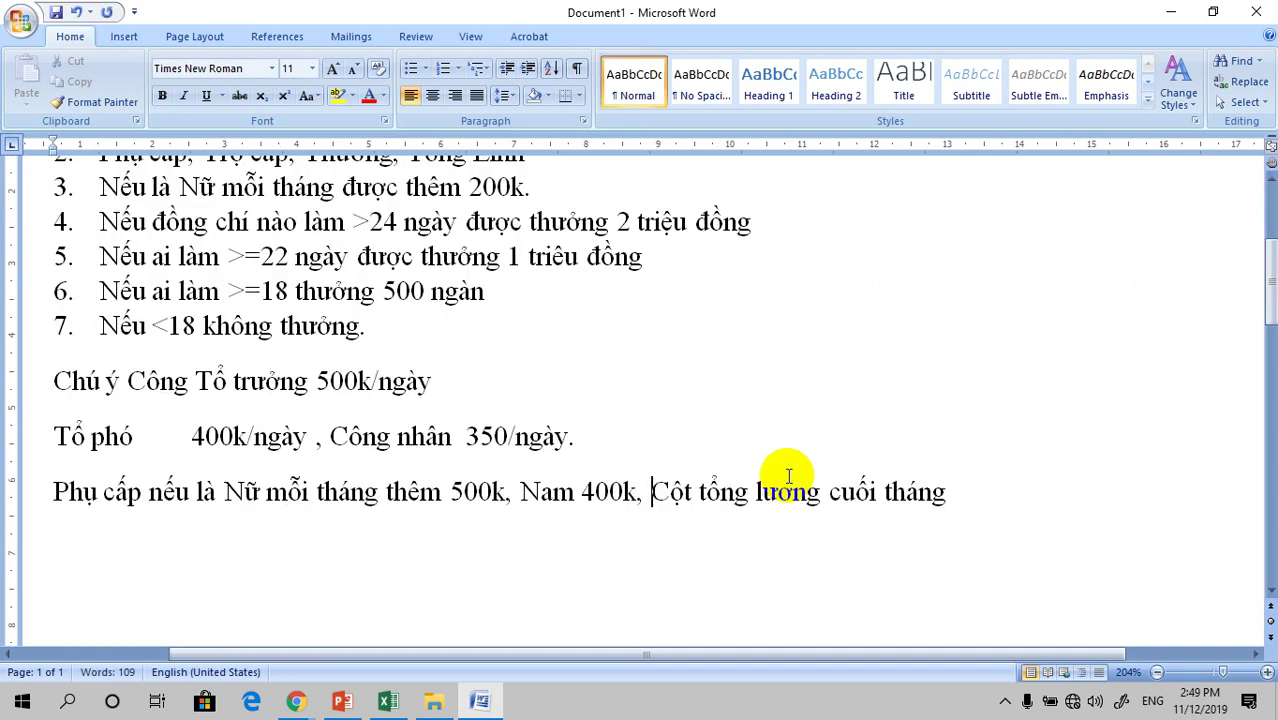
click(596, 383)
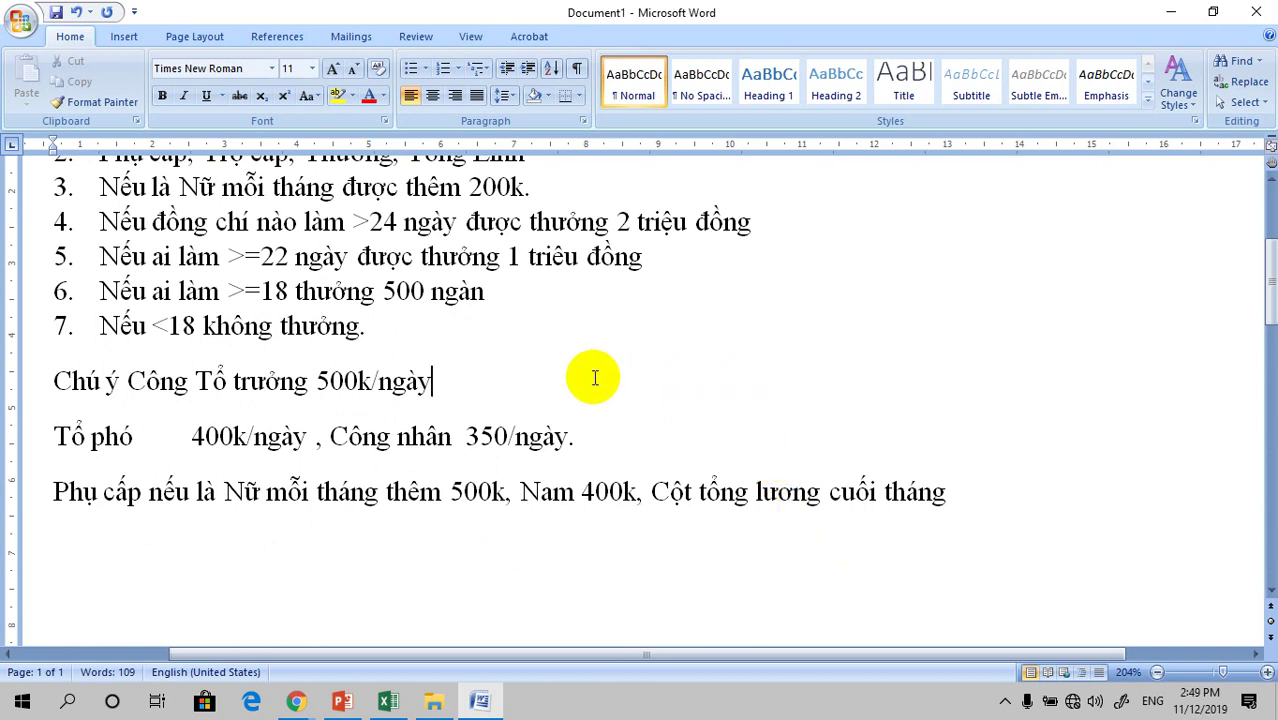
key(Delete)
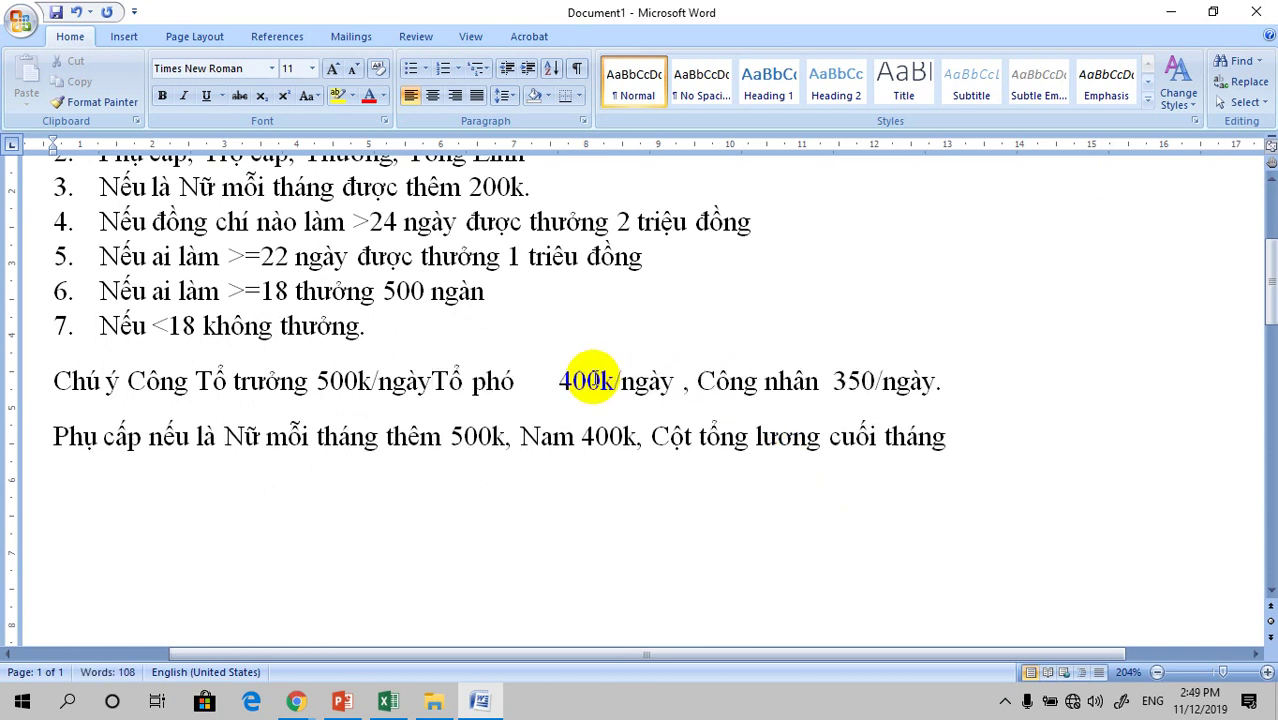
text(,)
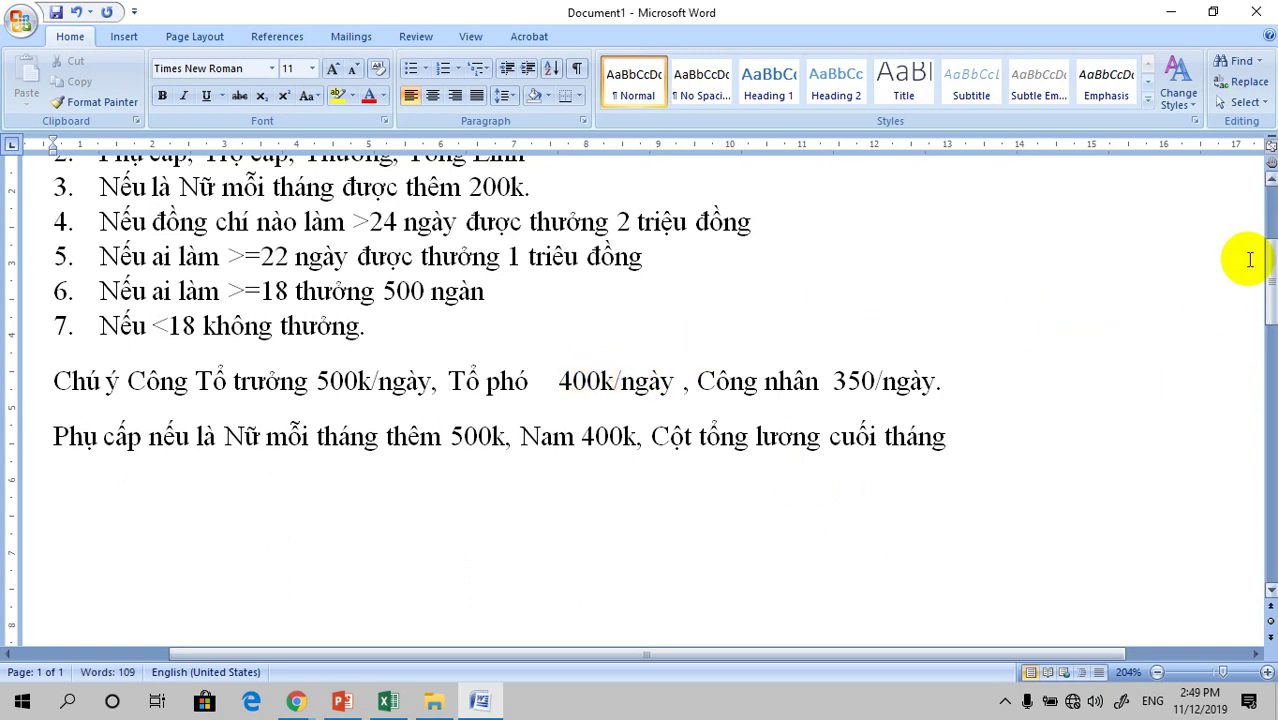
drag(1270, 270, 1270, 258)
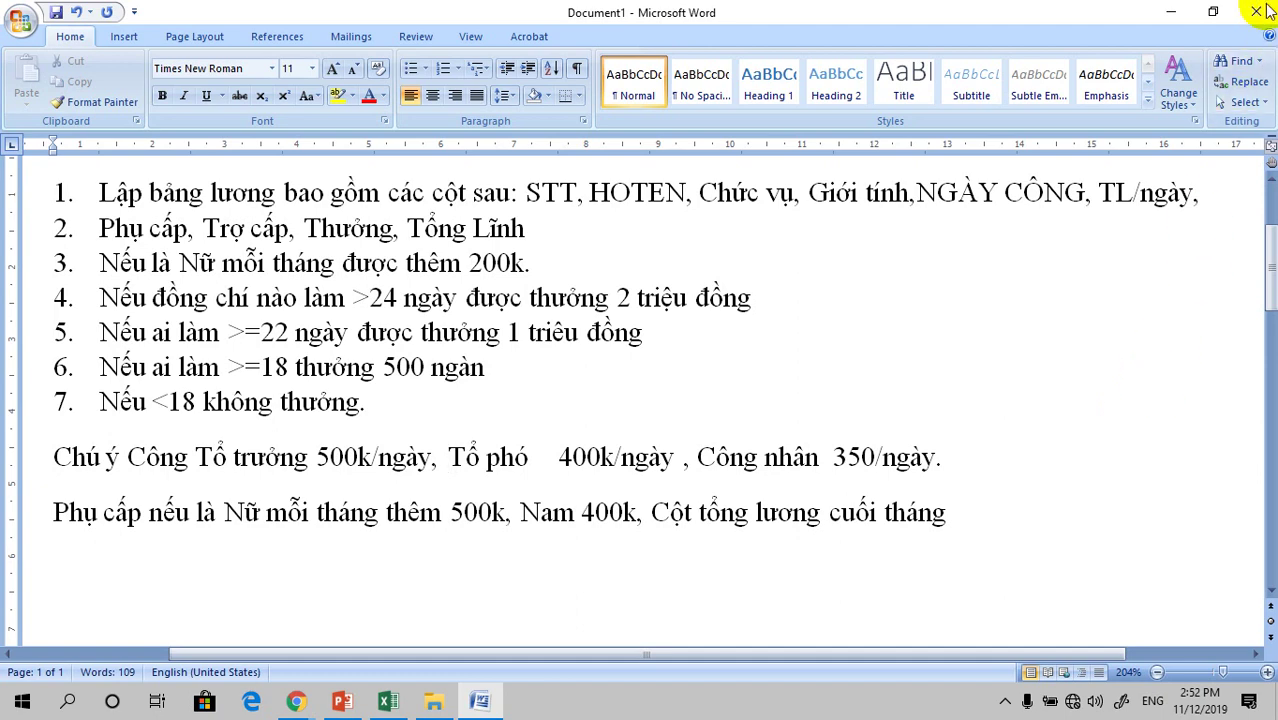
Expand the Microsoft Office 2013 folder in the Start menu's program list.
click(20, 702)
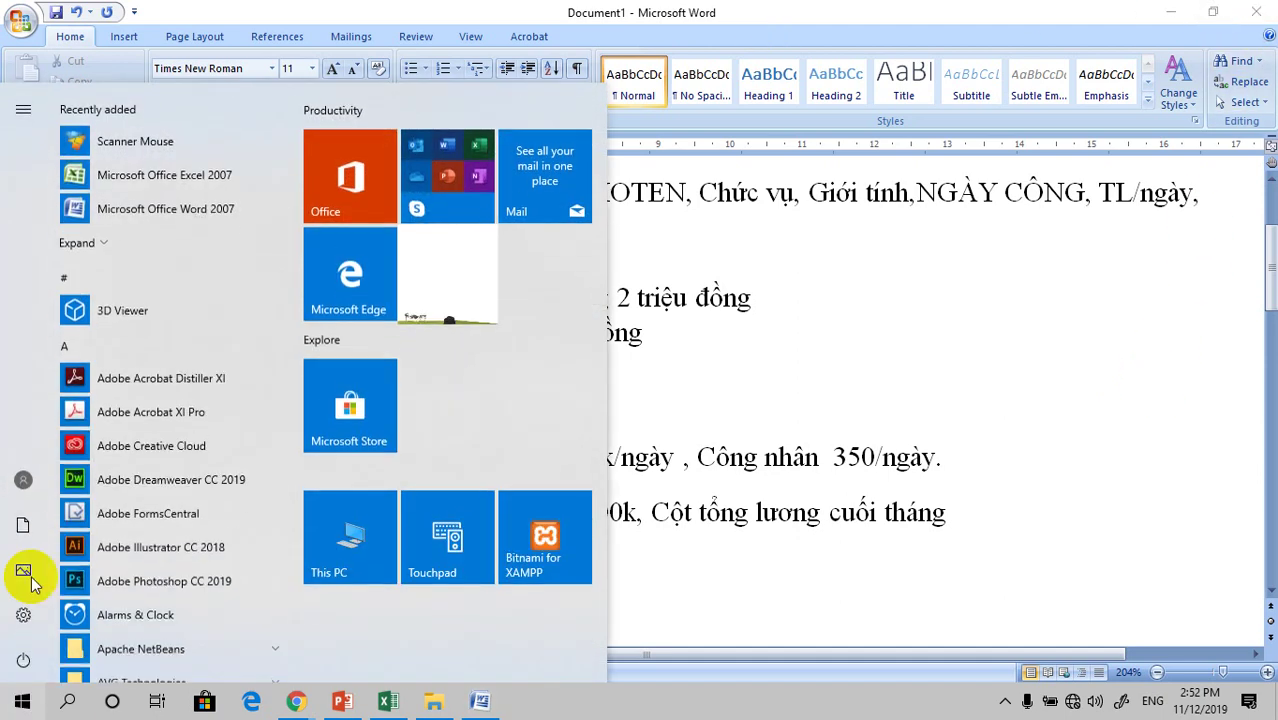
scroll(104, 550, down, 1)
scroll(145, 588, down, 4)
scroll(147, 586, down, 1)
scroll(155, 560, down, 2)
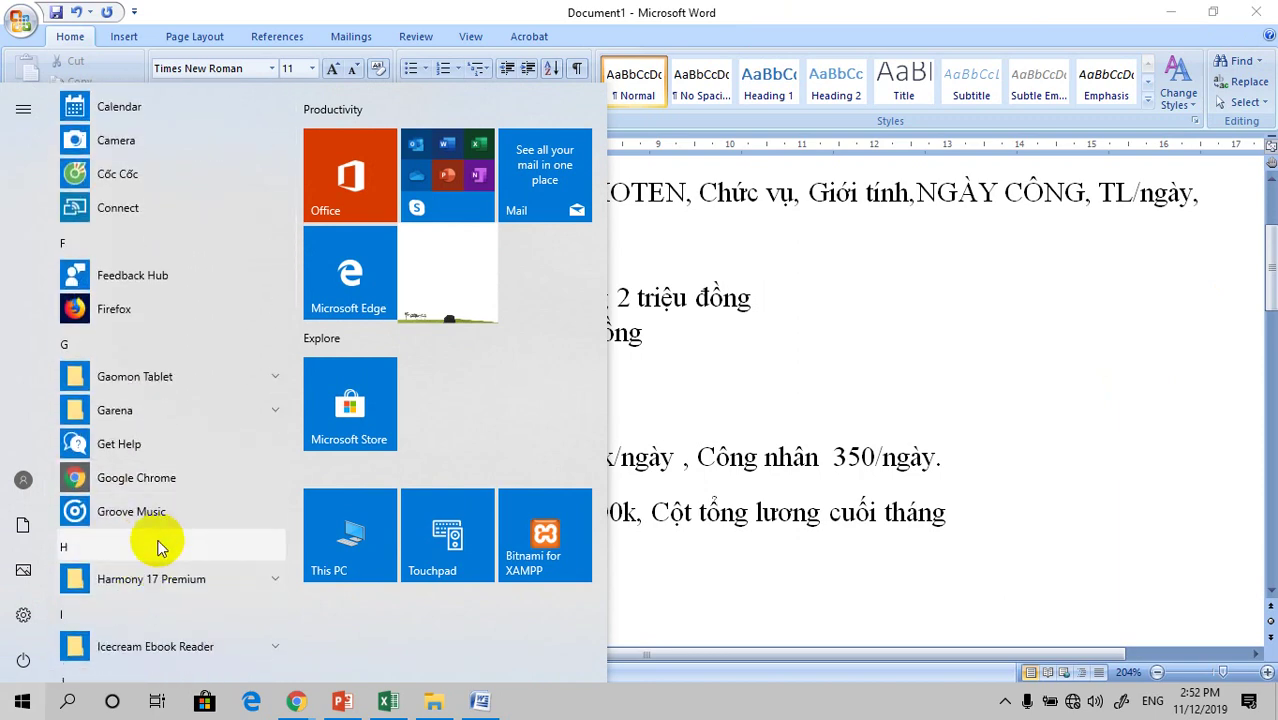
scroll(163, 523, down, 1)
scroll(165, 543, down, 1)
scroll(163, 517, down, 1)
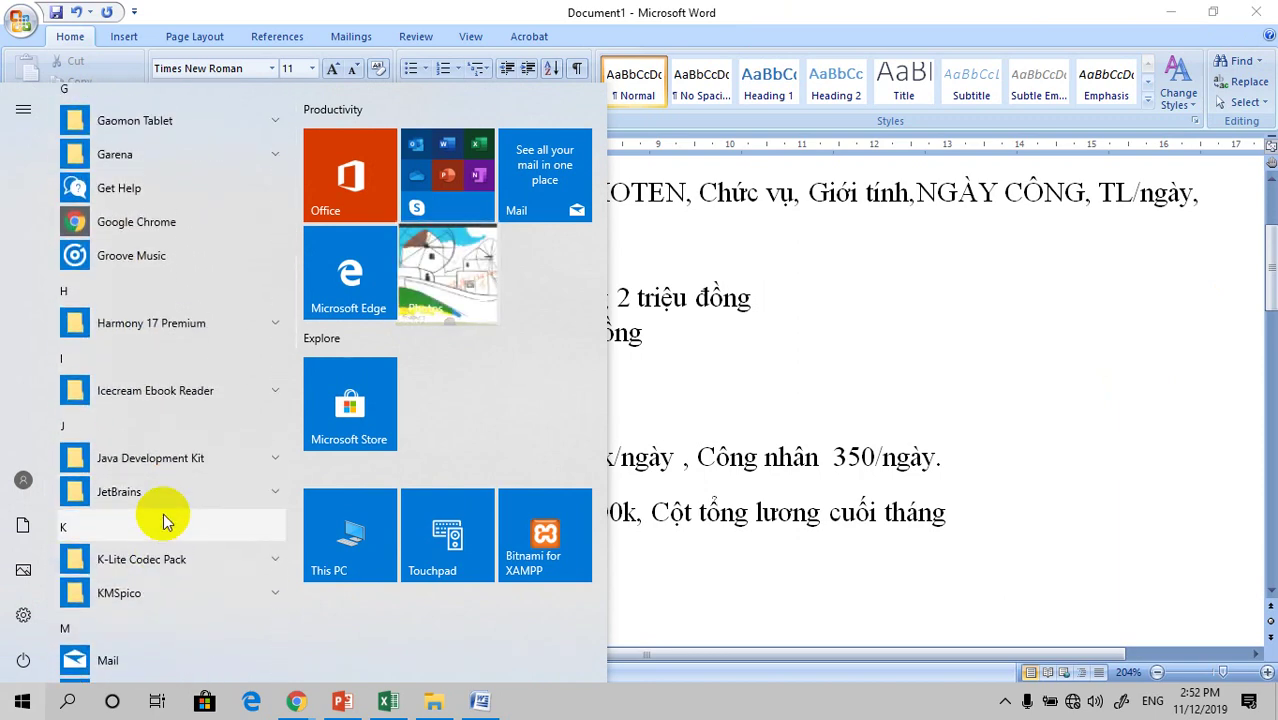
scroll(165, 500, up, 2)
scroll(181, 480, down, 3)
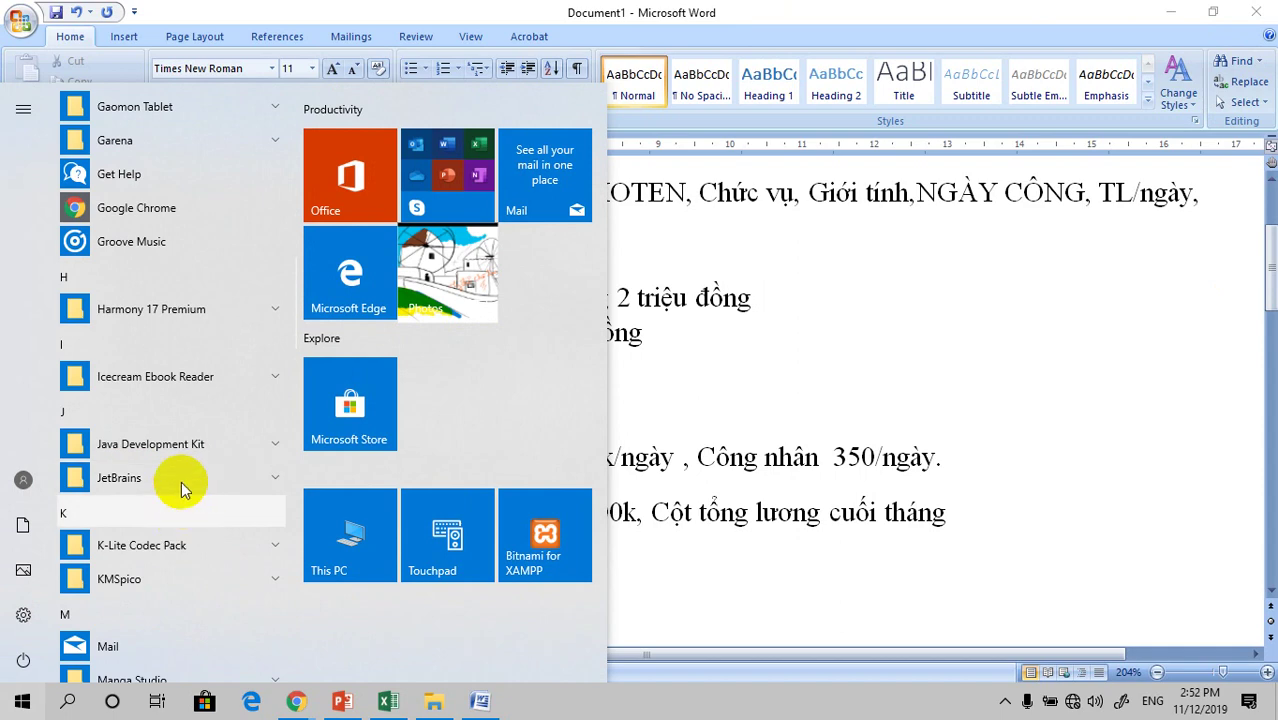
scroll(177, 489, down, 2)
scroll(180, 540, down, 1)
scroll(179, 540, down, 1)
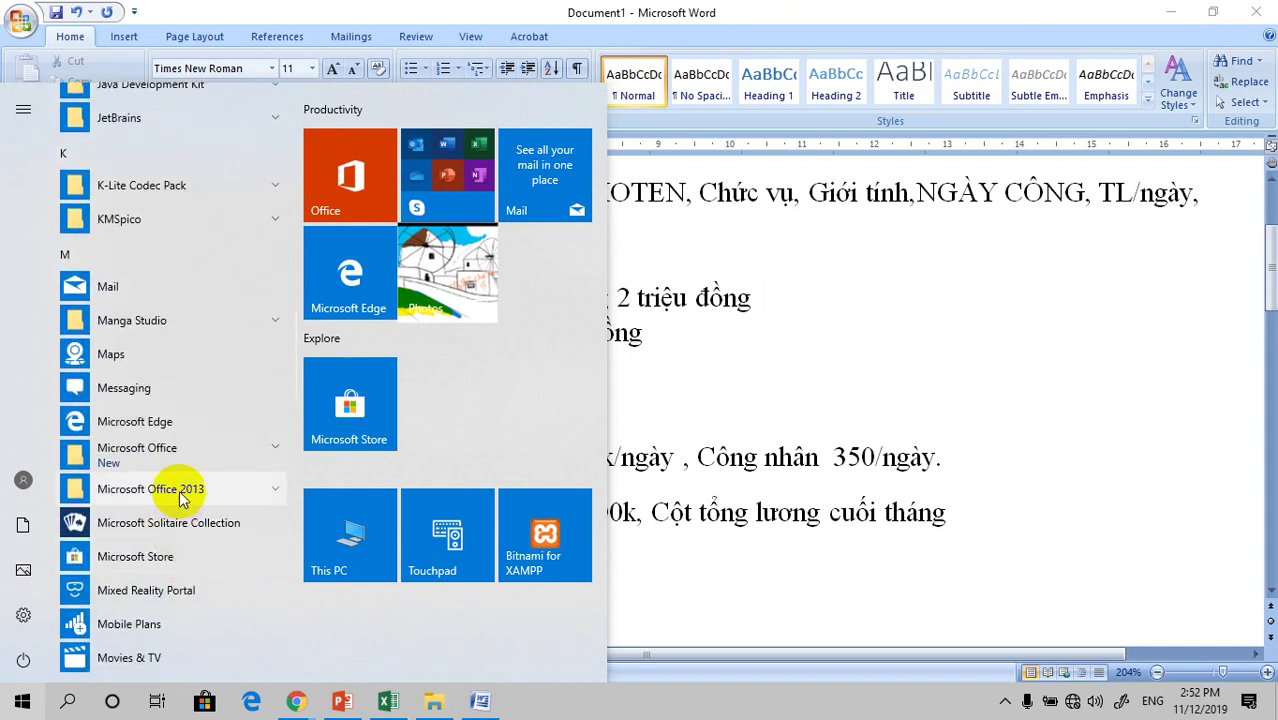
click(185, 485)
Launch PowerPoint 2013 from the Microsoft Office 2013 folder.
scroll(191, 565, down, 3)
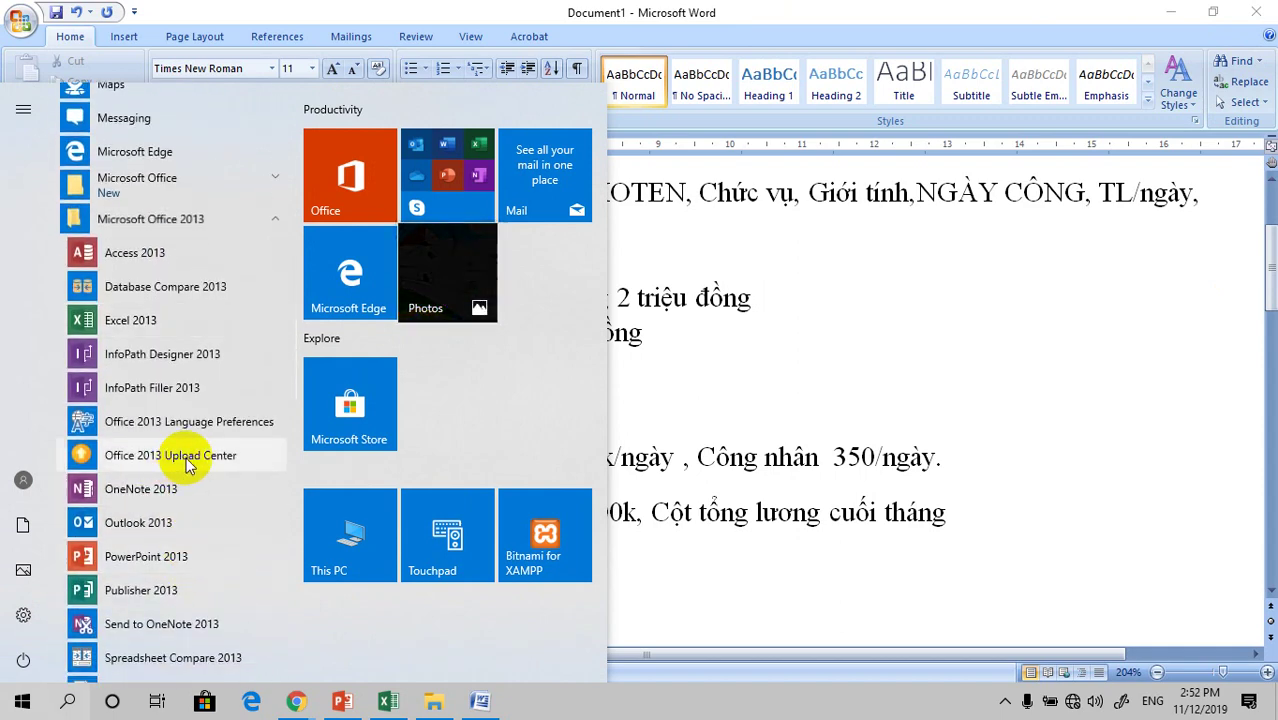
scroll(181, 591, down, 1)
scroll(181, 591, down, 1)
scroll(186, 545, down, 2)
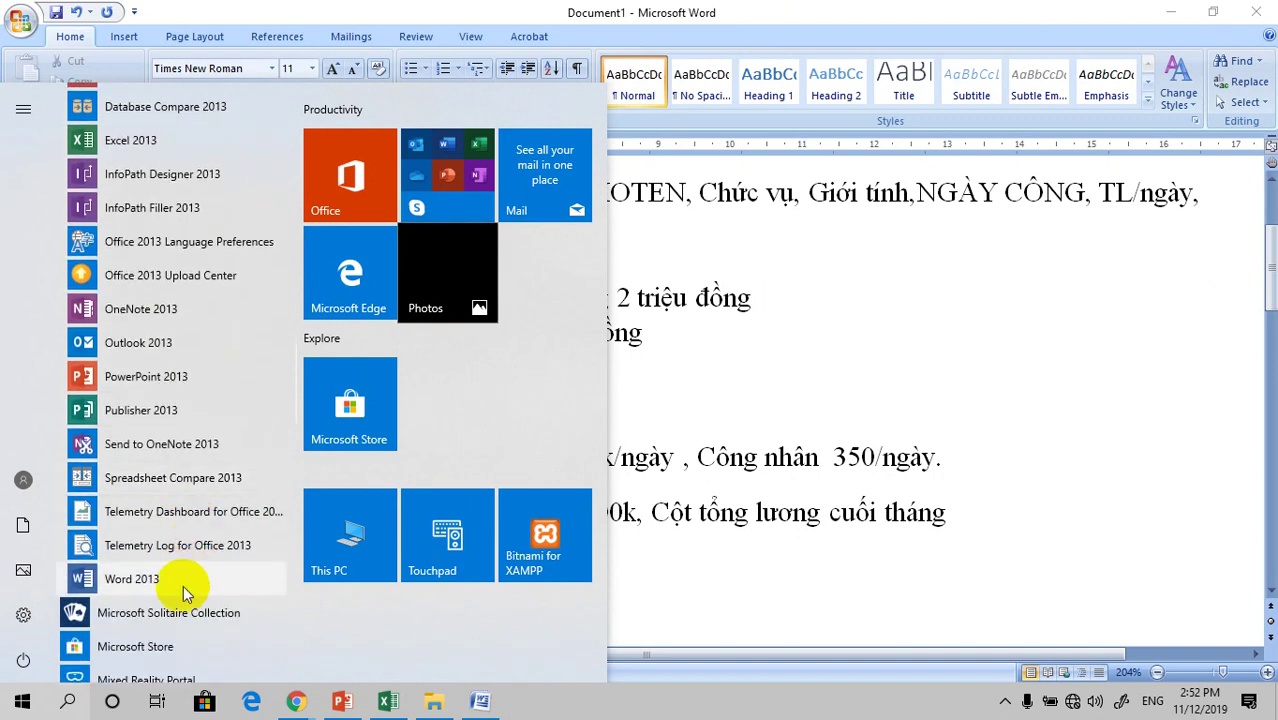
scroll(195, 580, up, 2)
scroll(183, 470, up, 1)
scroll(178, 365, up, 3)
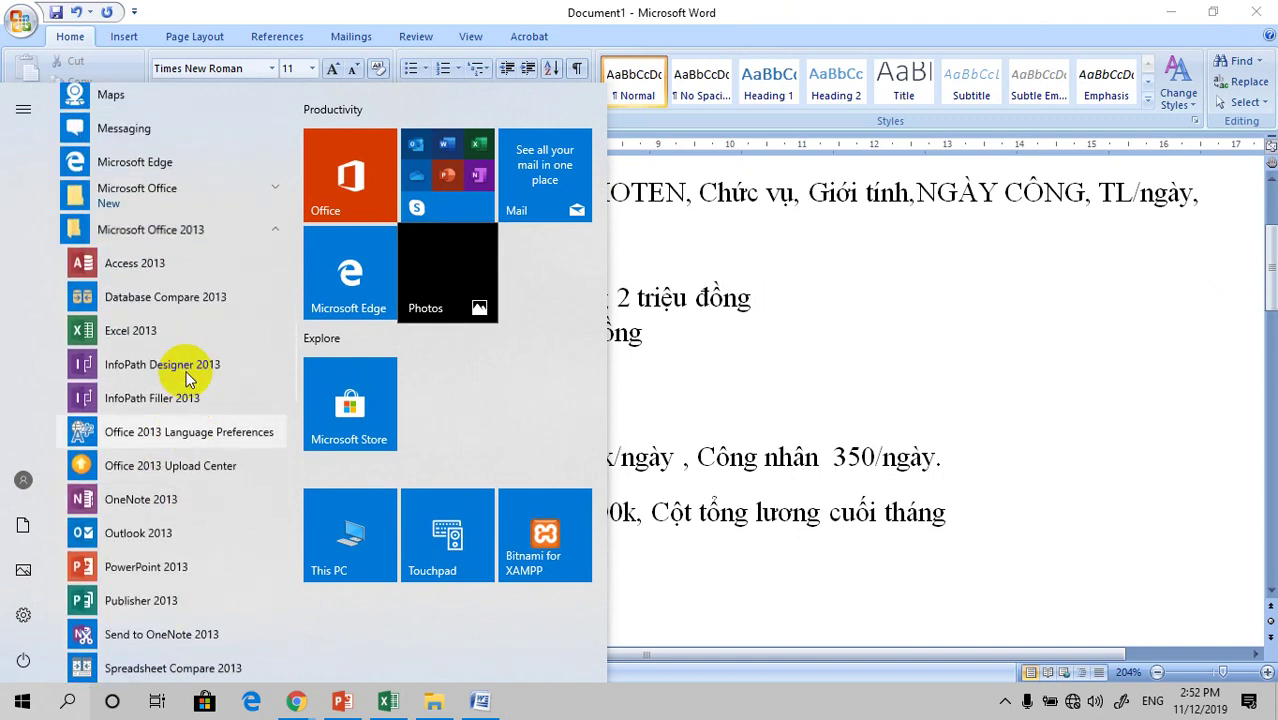
scroll(177, 442, up, 2)
scroll(203, 430, down, 2)
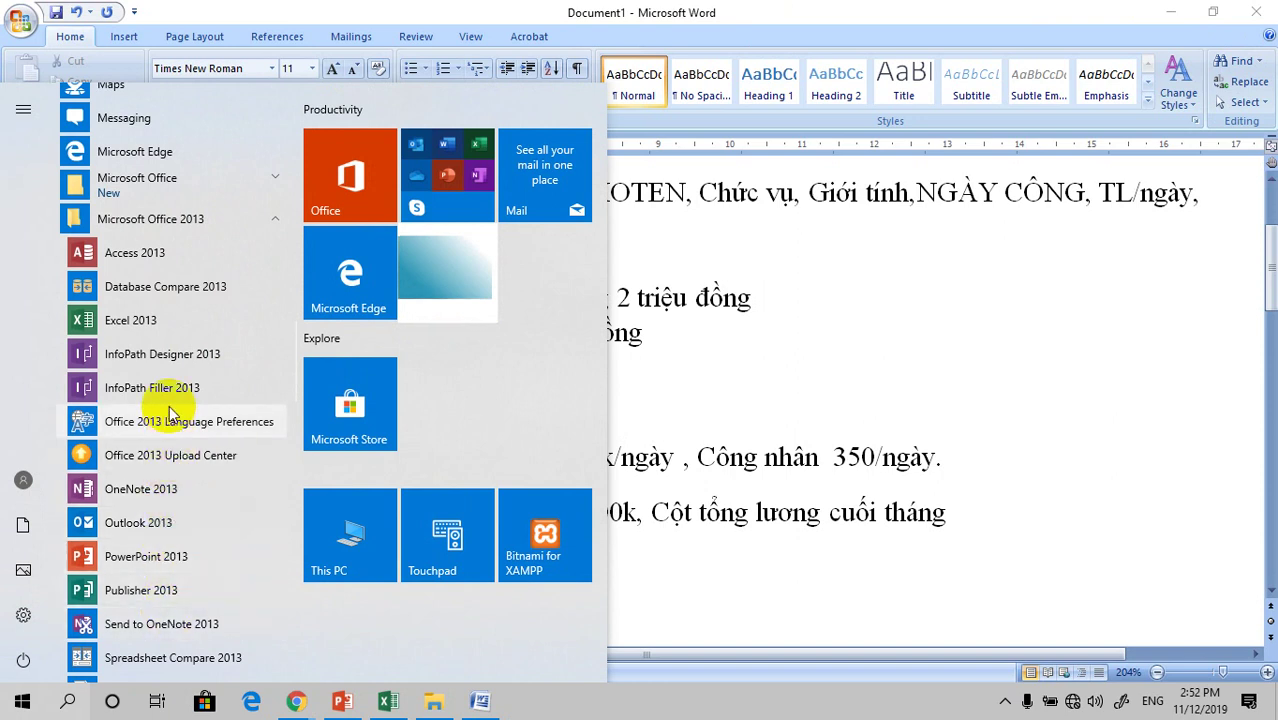
scroll(196, 440, down, 2)
scroll(196, 470, down, 2)
scroll(194, 374, up, 2)
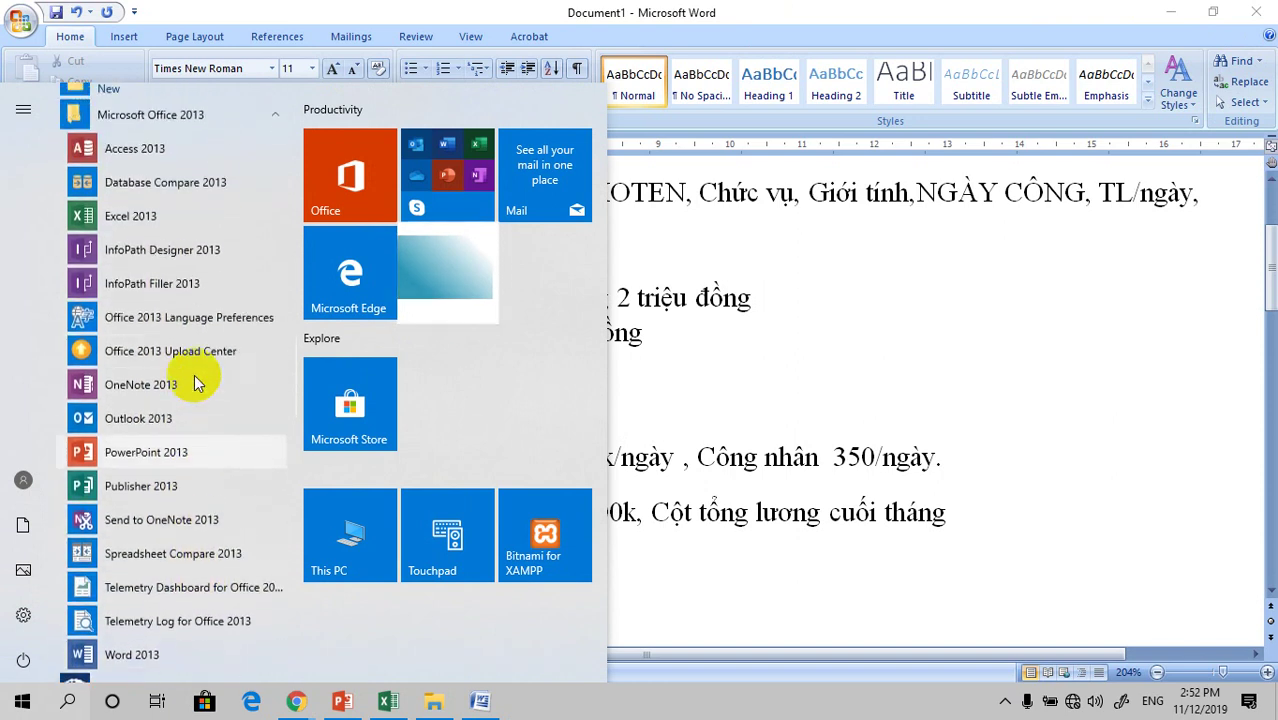
click(177, 464)
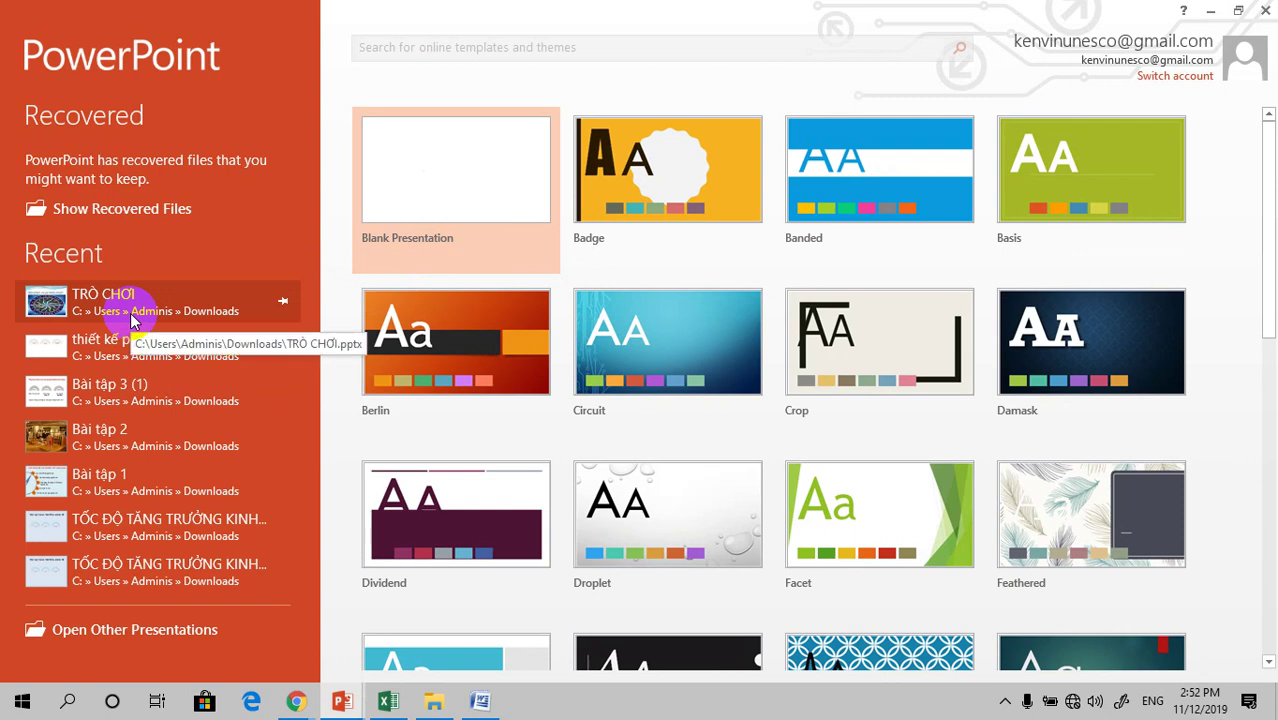
Open the recent presentation TRÒ CHƠI, then show the recent presentations list.
click(129, 315)
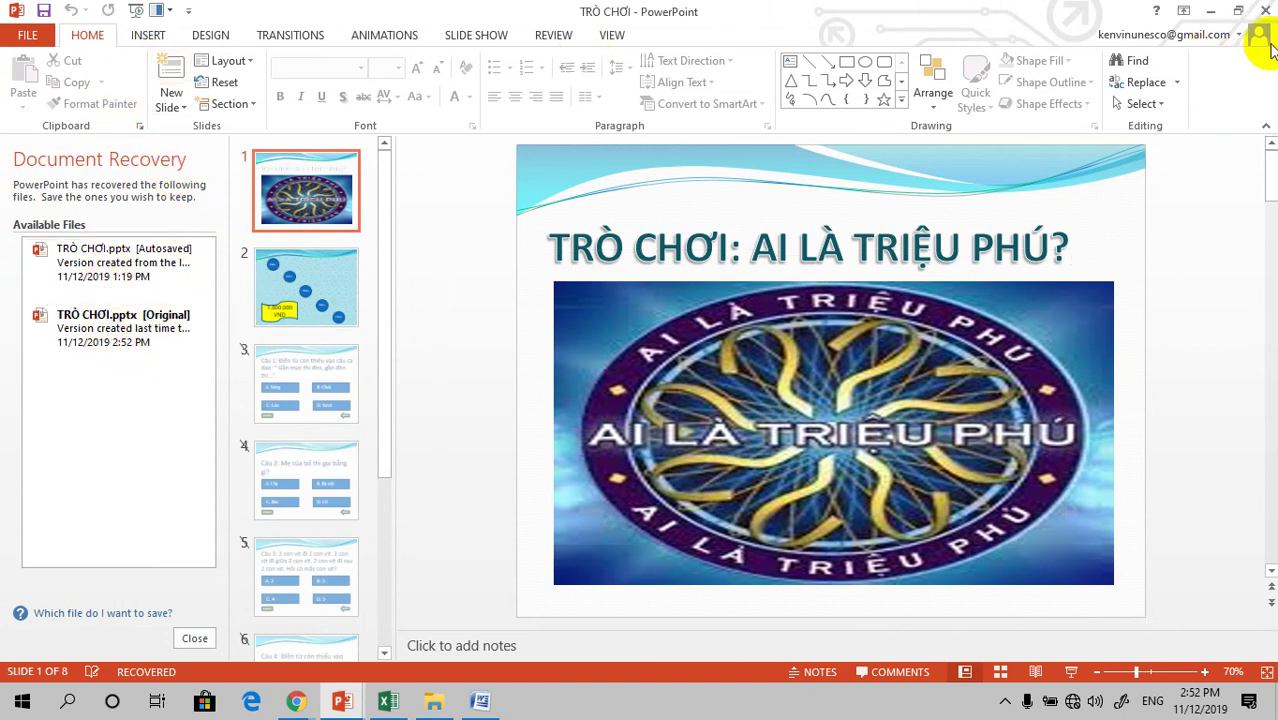
click(19, 33)
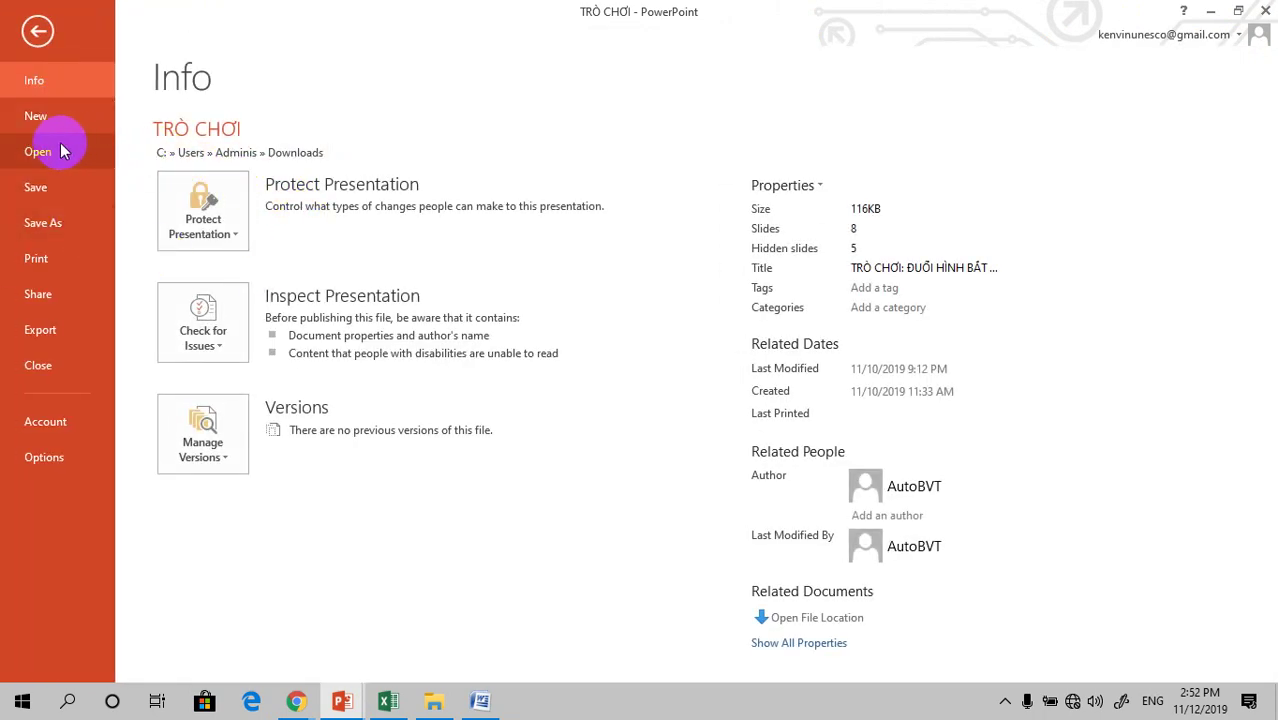
click(45, 153)
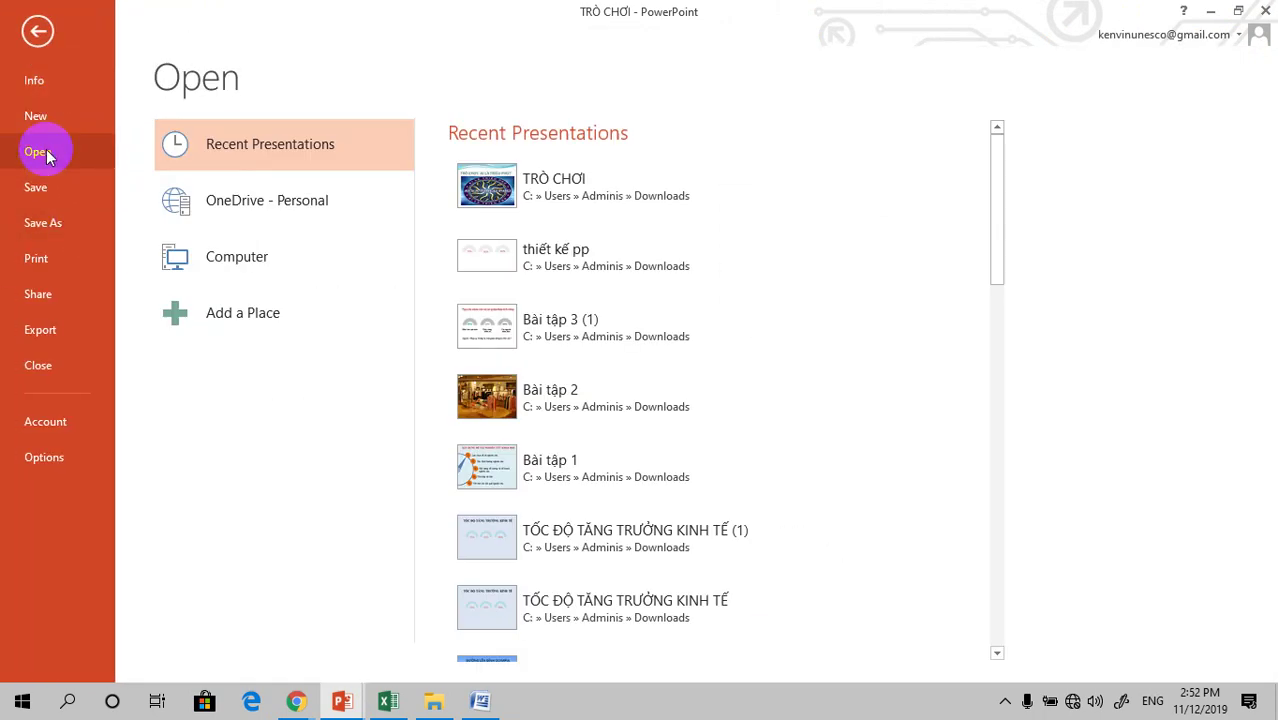
Open Bài tập 3 (1) and play its slide show, then return to editing.
click(489, 333)
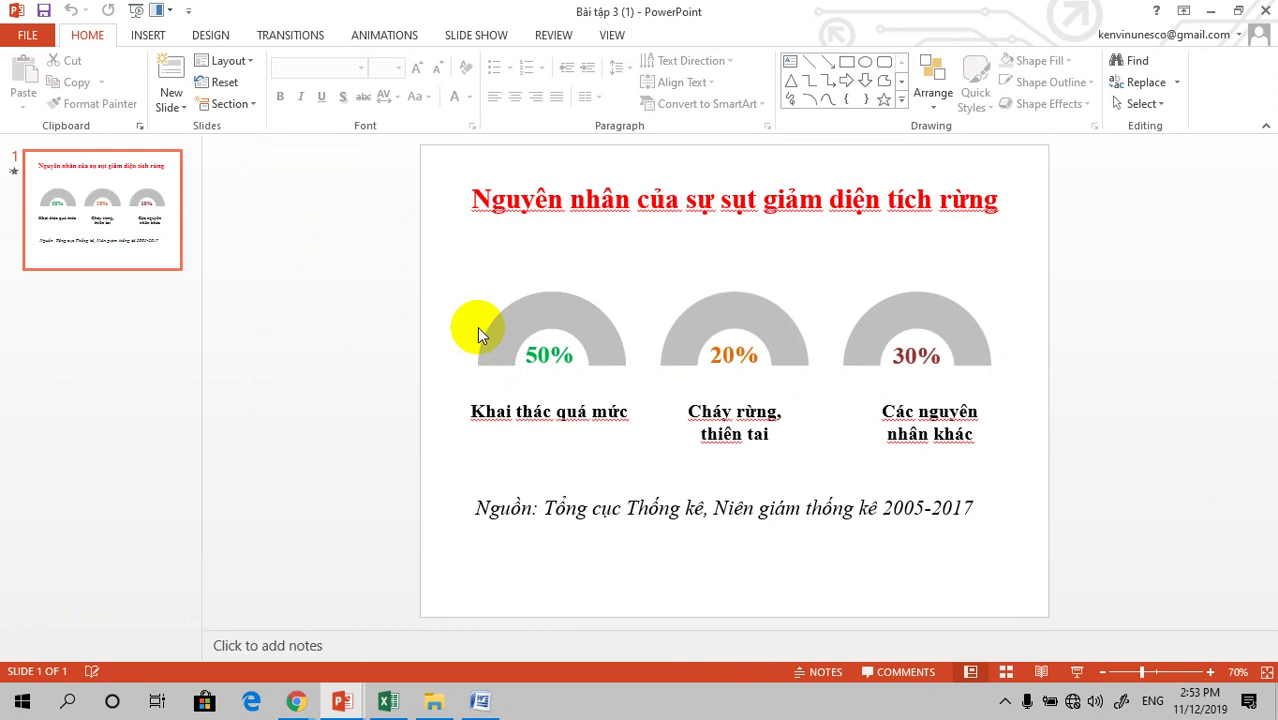
key(F5)
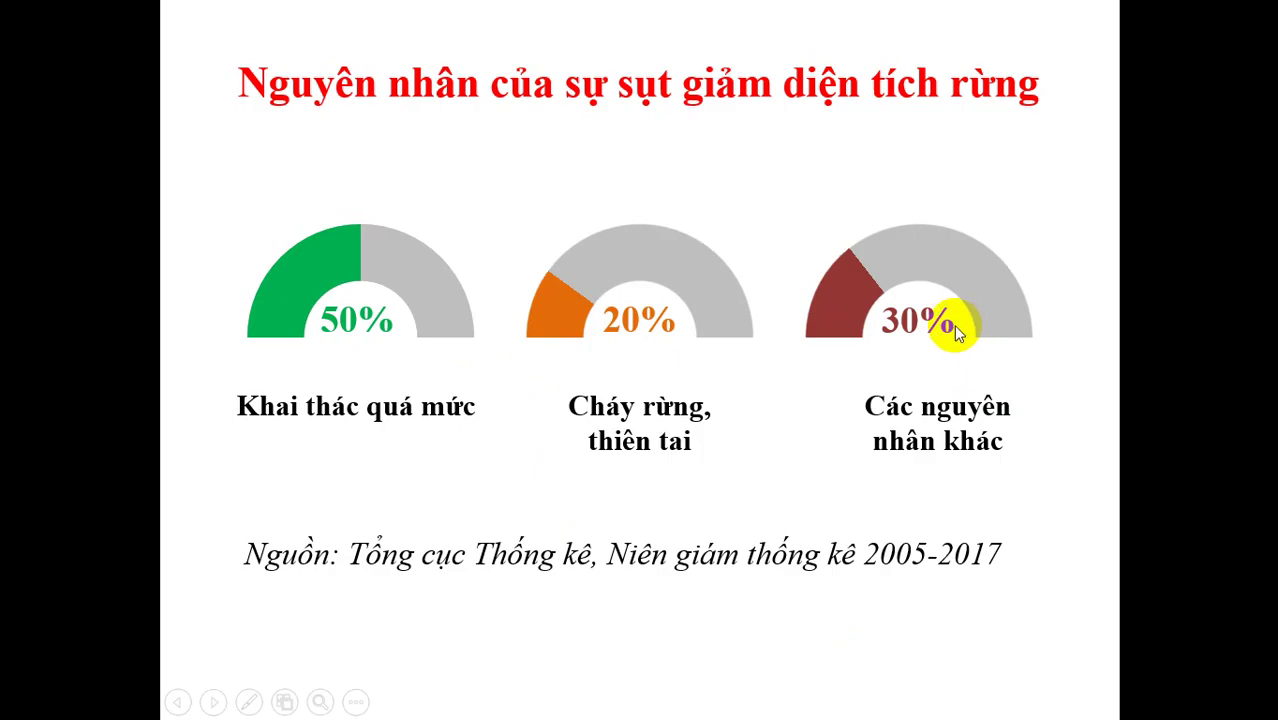
key(Escape)
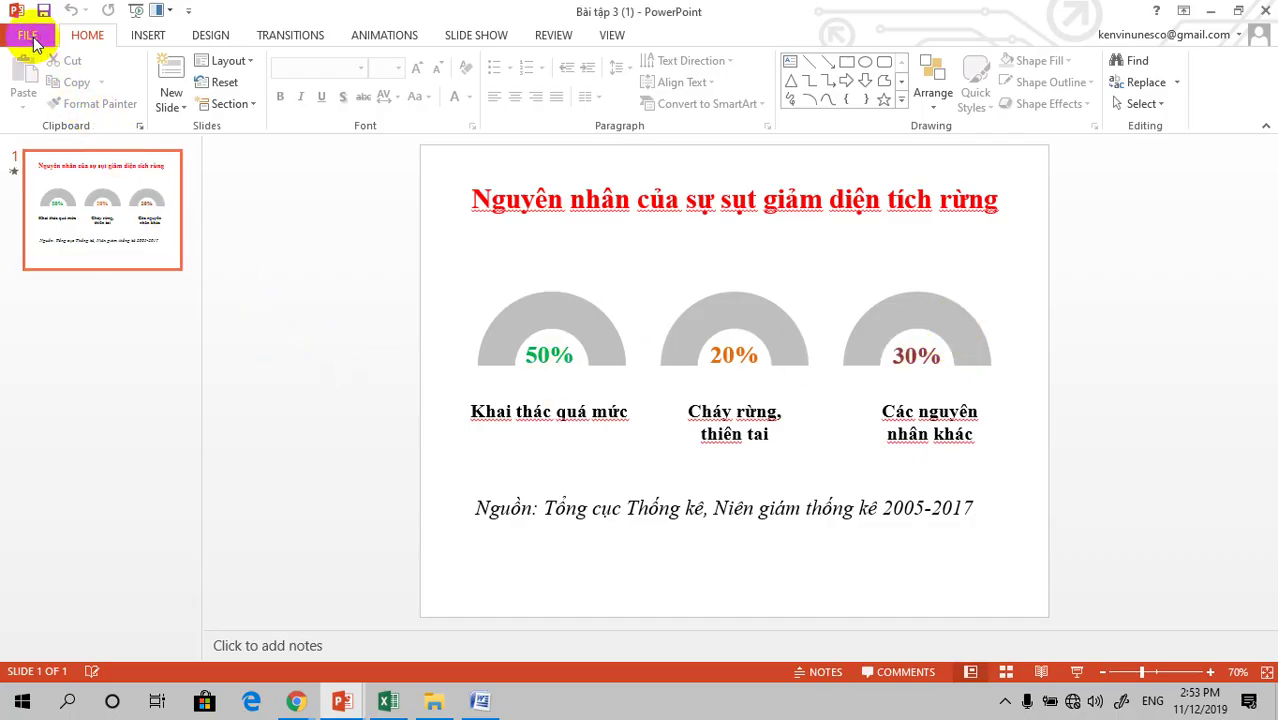
Open Bài tập 1 from the recent list and play its slide show to the end.
click(25, 34)
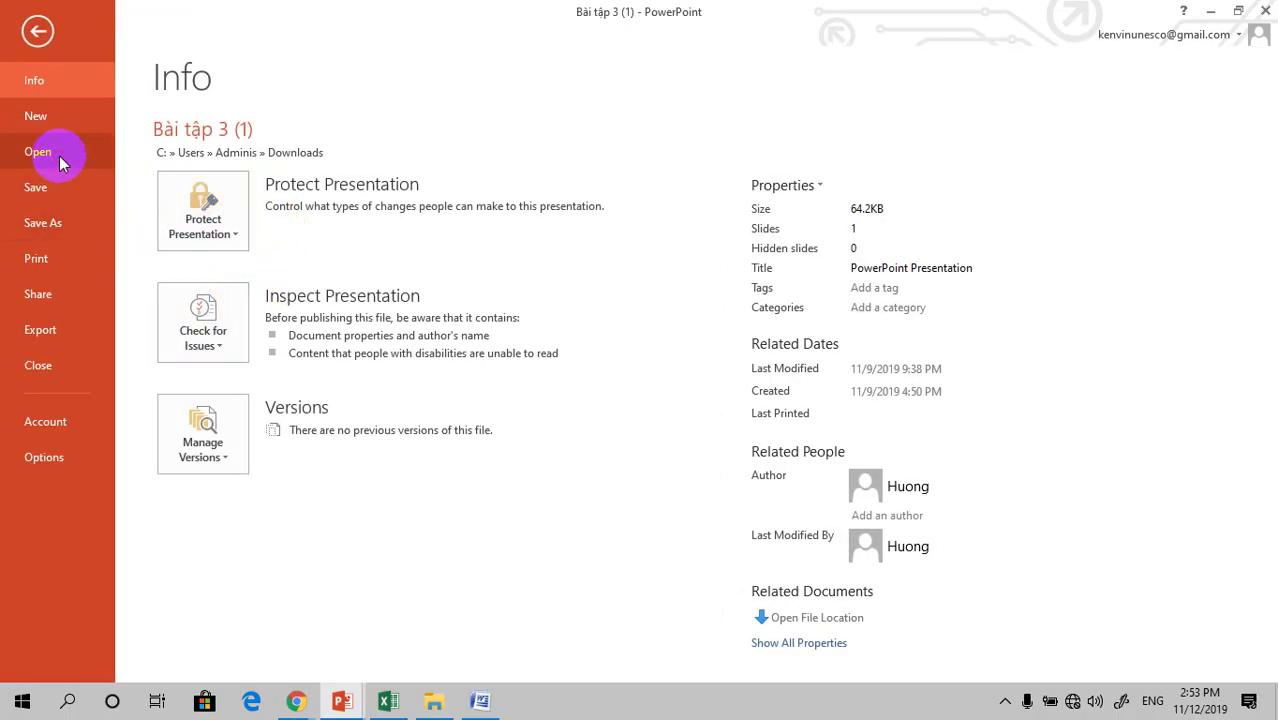
click(40, 154)
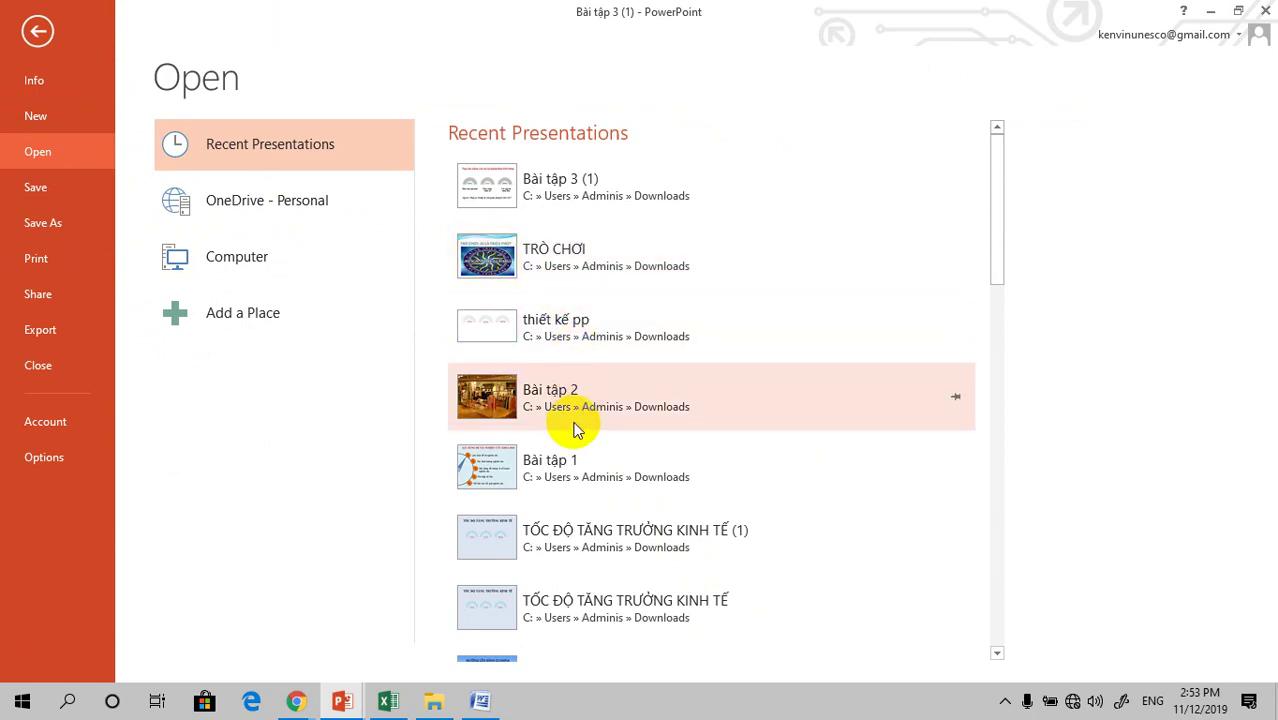
click(568, 464)
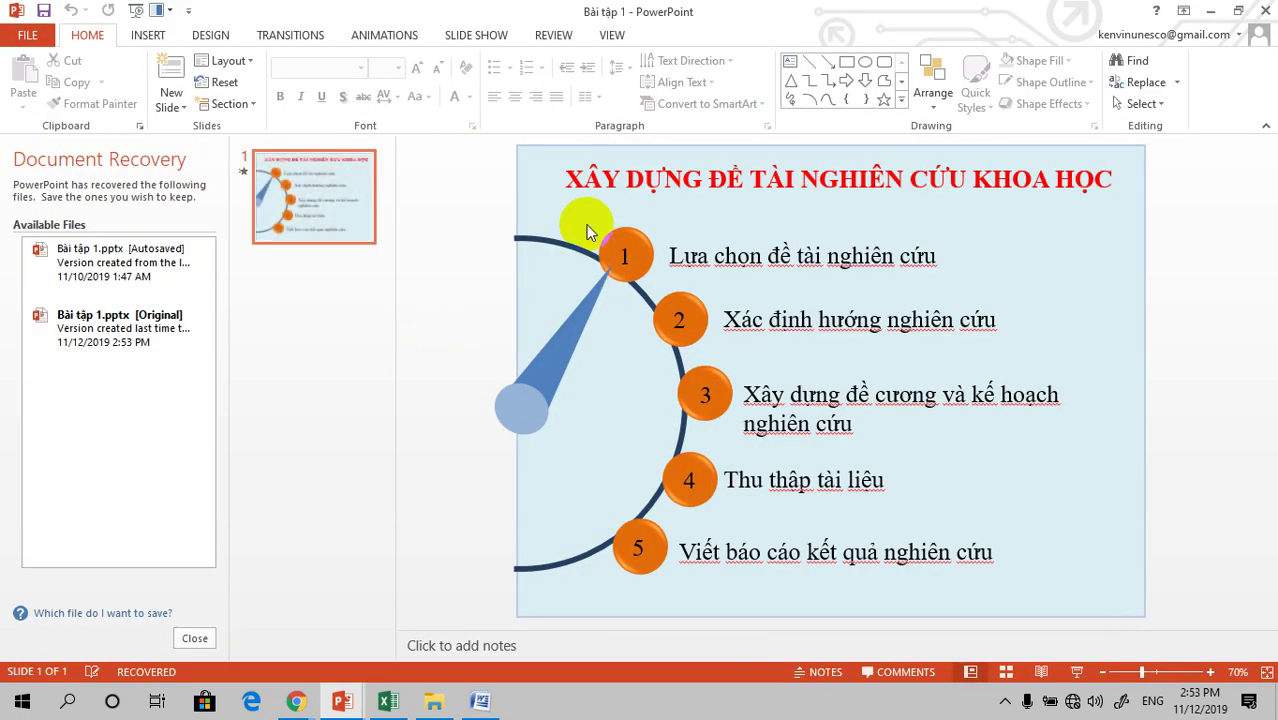
key(F5)
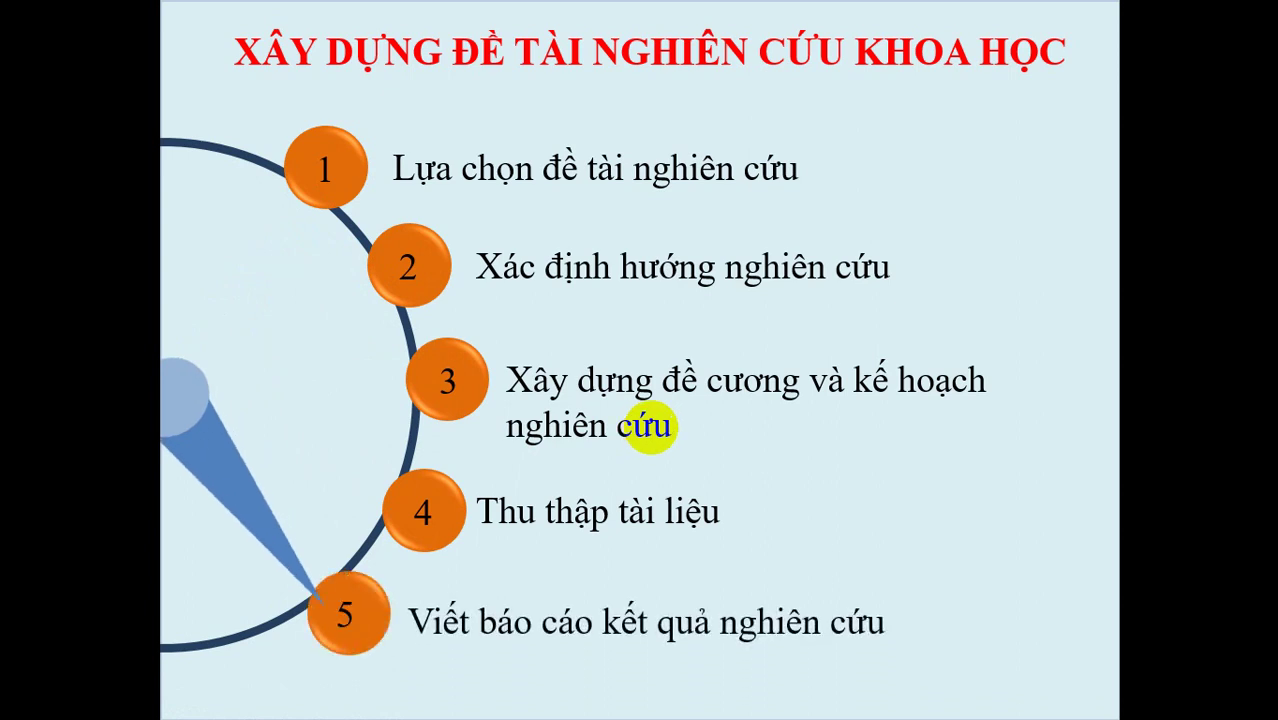
click(649, 426)
click(650, 425)
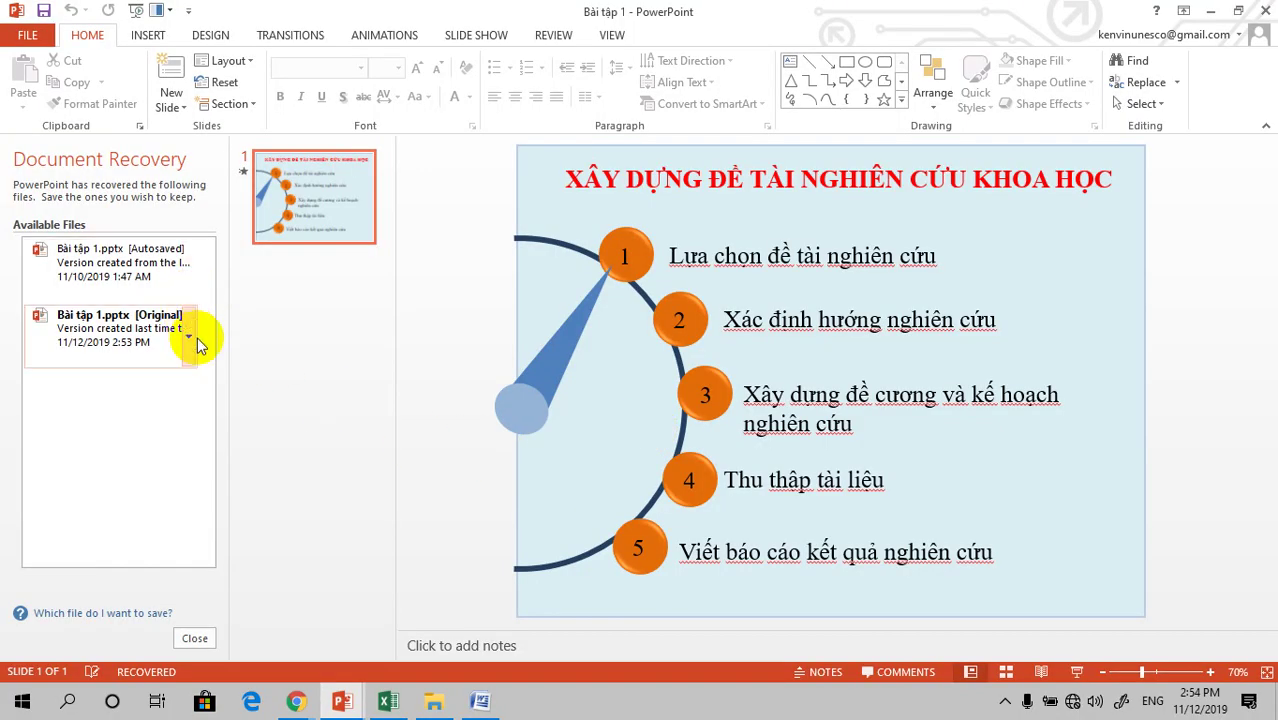
Show the recent presentations list again and scroll down through it.
click(40, 42)
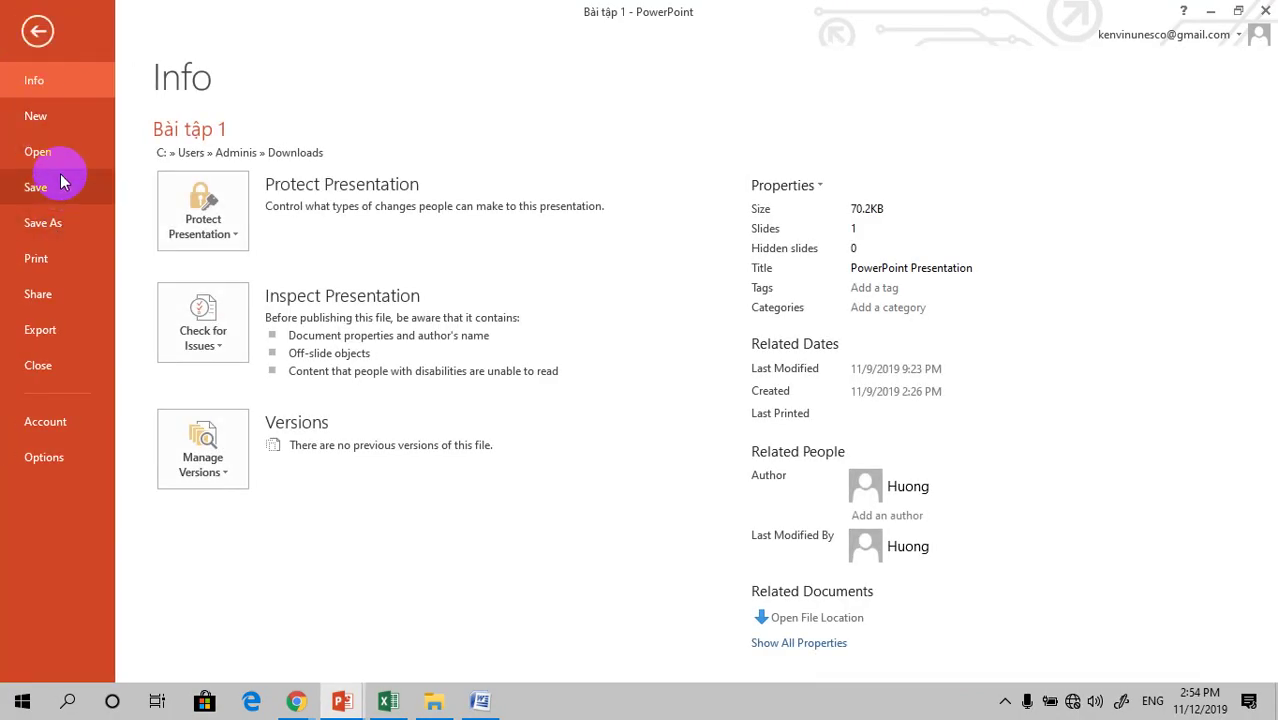
click(52, 158)
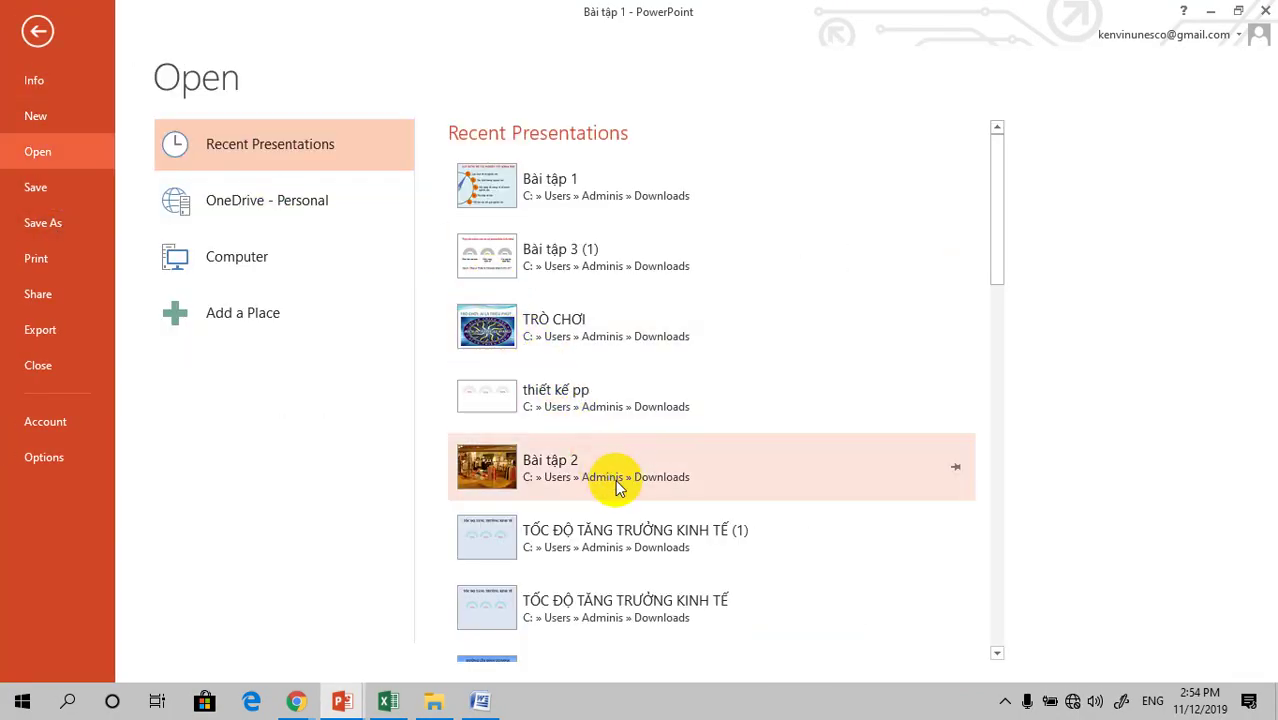
scroll(628, 600, down, 1)
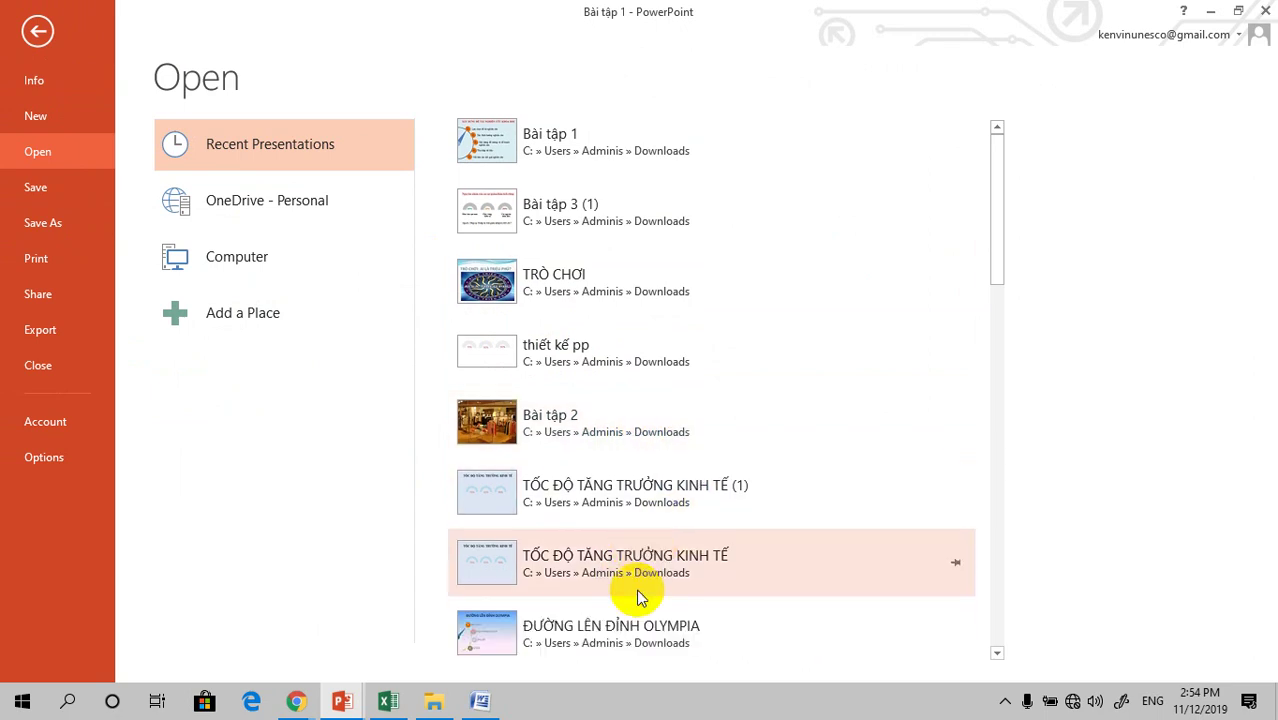
scroll(625, 600, down, 1)
scroll(650, 580, down, 1)
scroll(640, 556, down, 1)
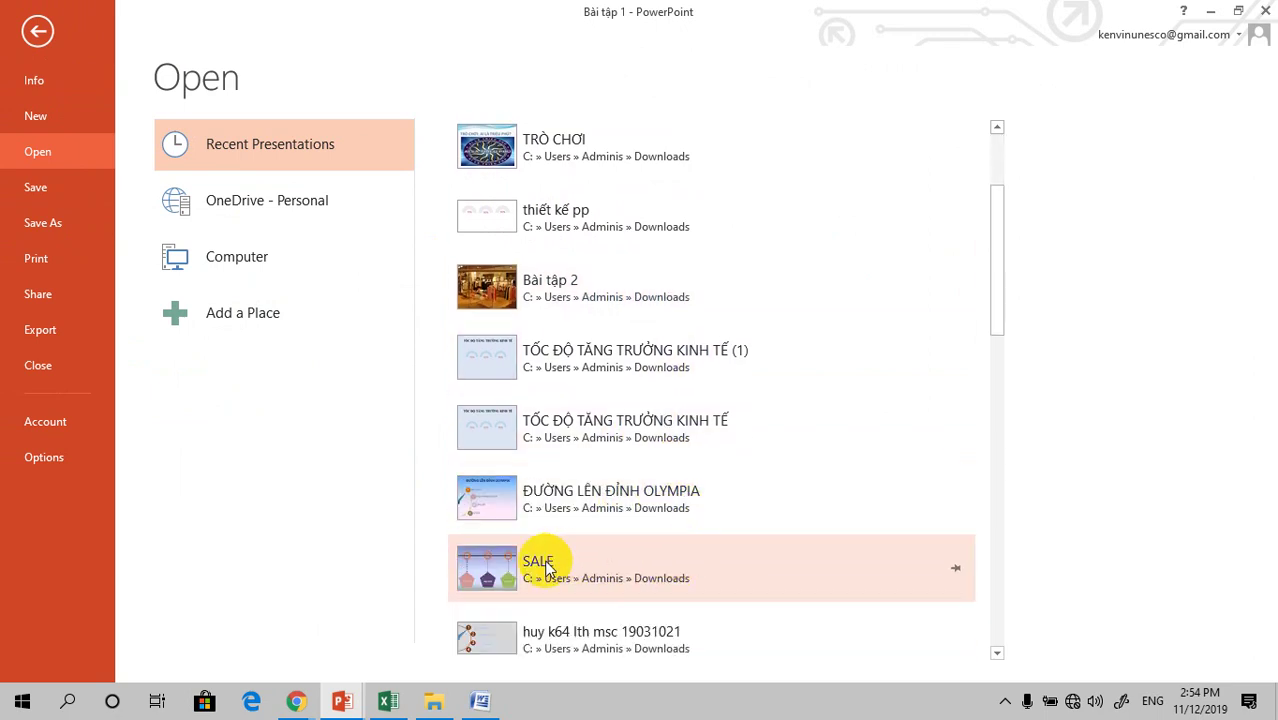
Play the SALE presentation's animated slide show, then minimize it and switch to the Excel workbook.
click(503, 590)
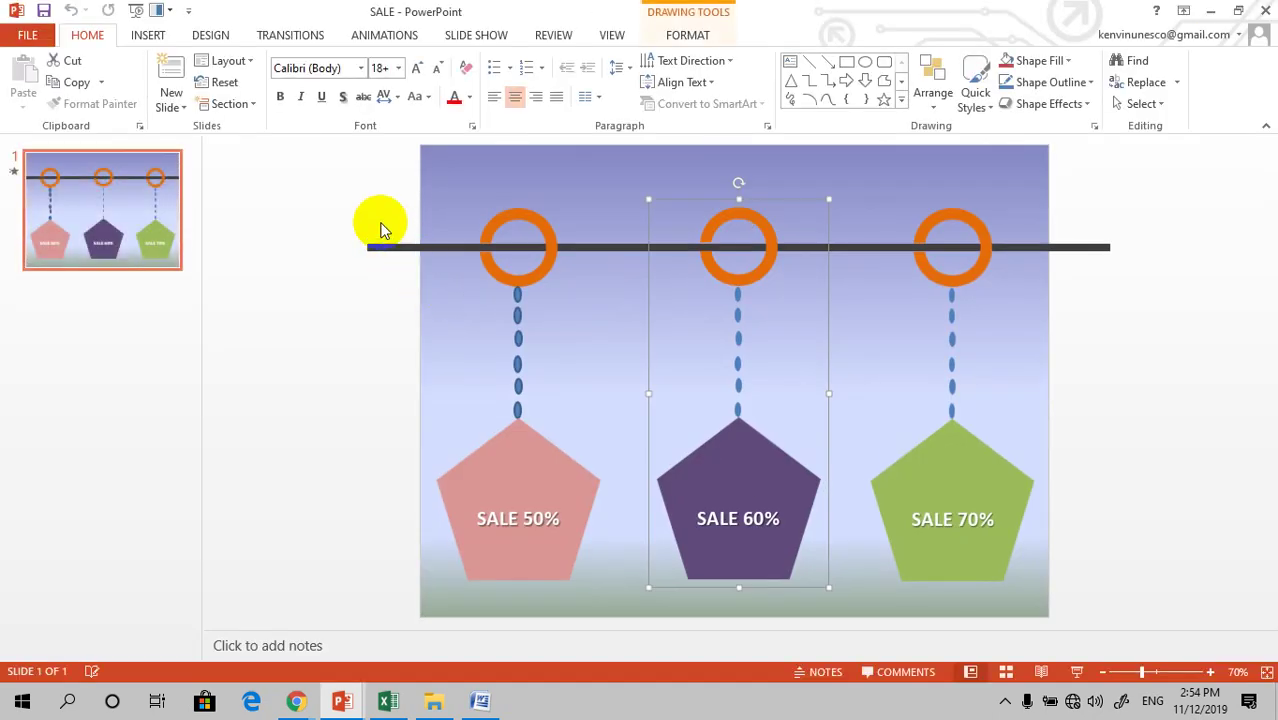
key(F5)
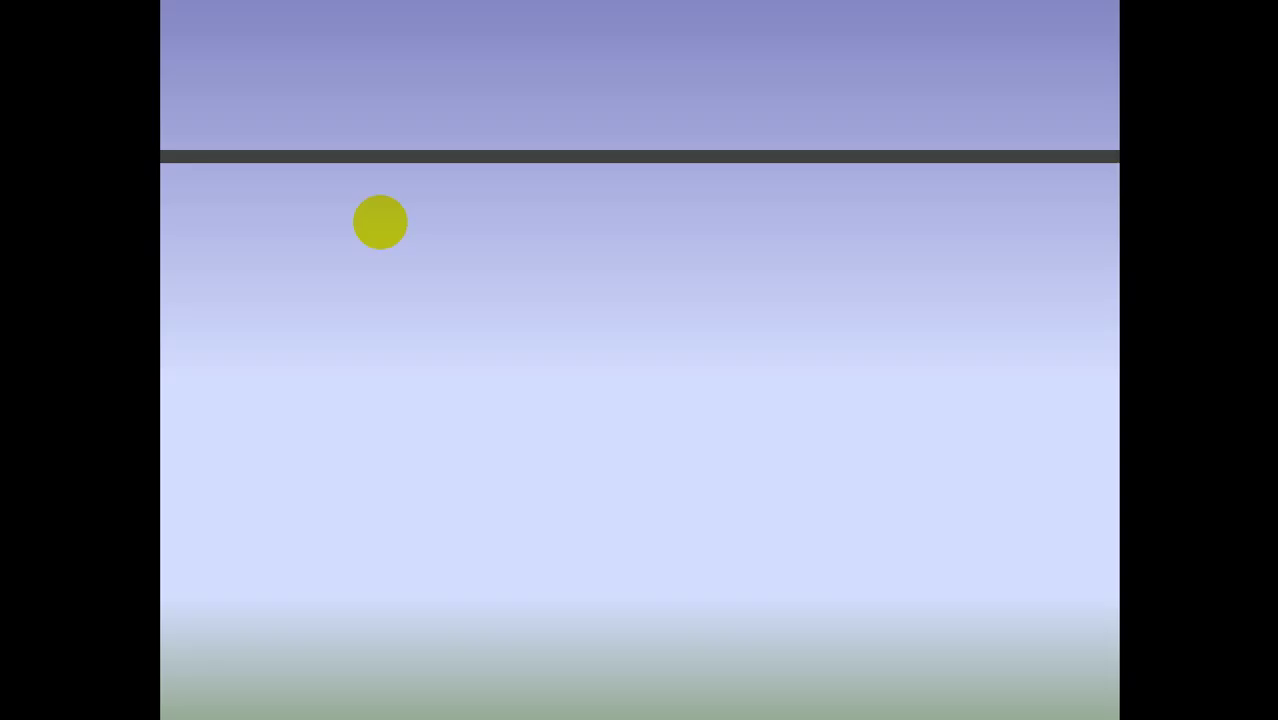
click(380, 221)
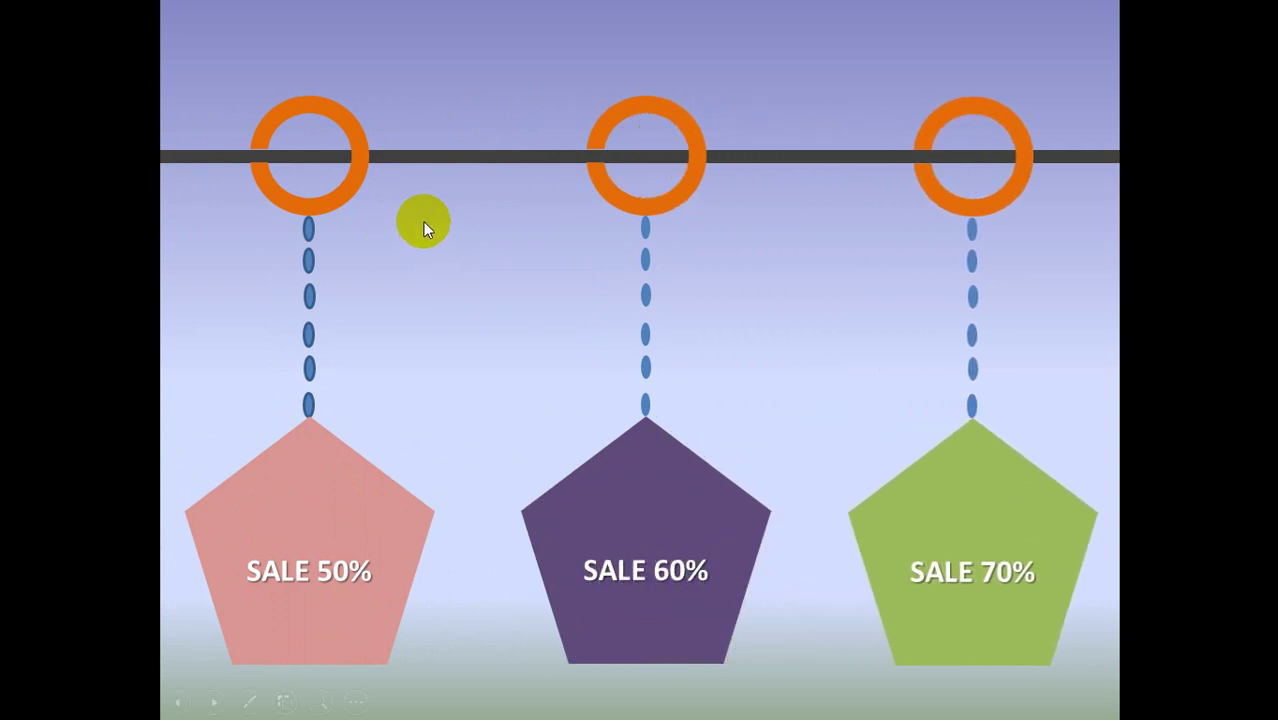
key(Escape)
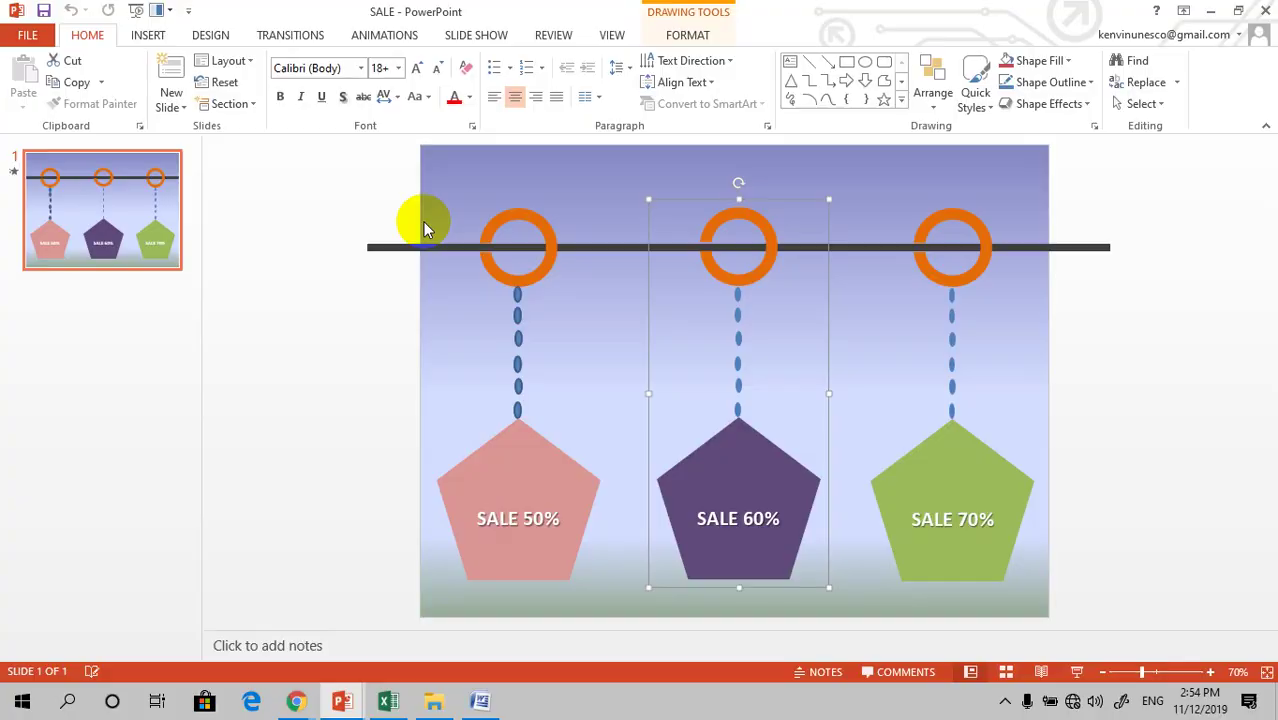
click(1211, 10)
click(408, 703)
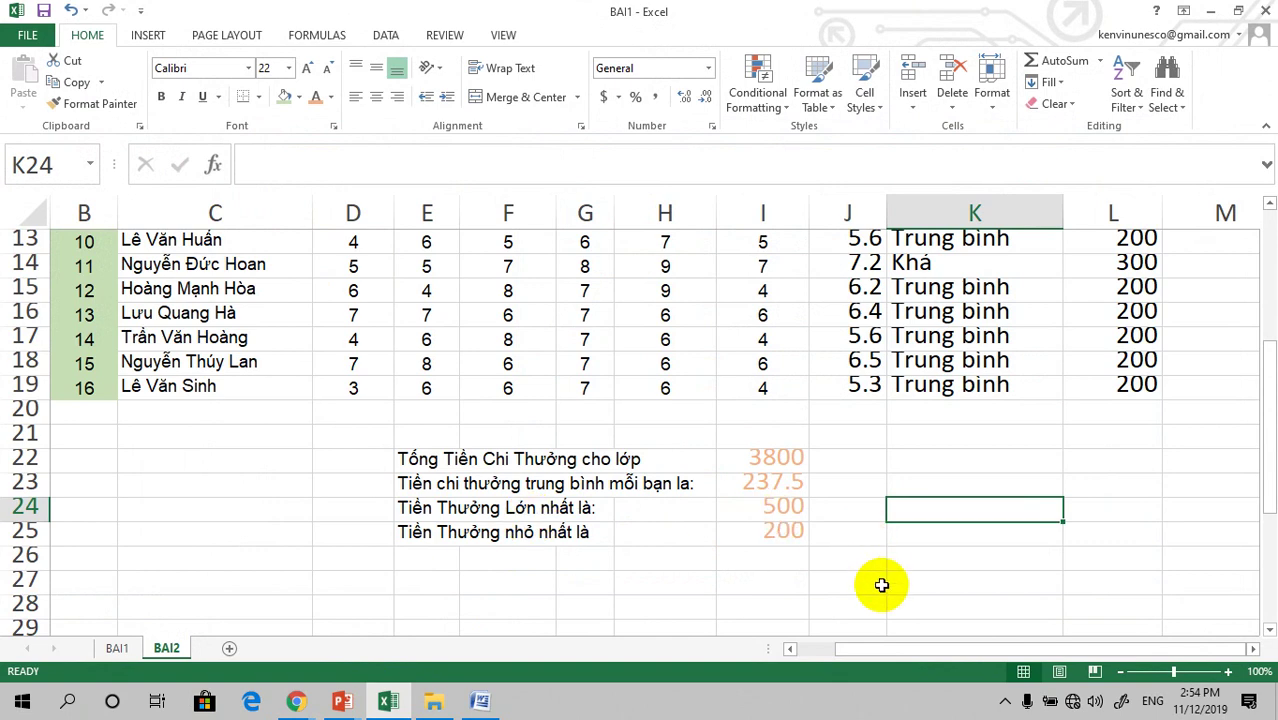
Switch to the Word salary document, place the cursor after 350/ngày., and start saving it.
scroll(875, 585, up, 1)
click(480, 703)
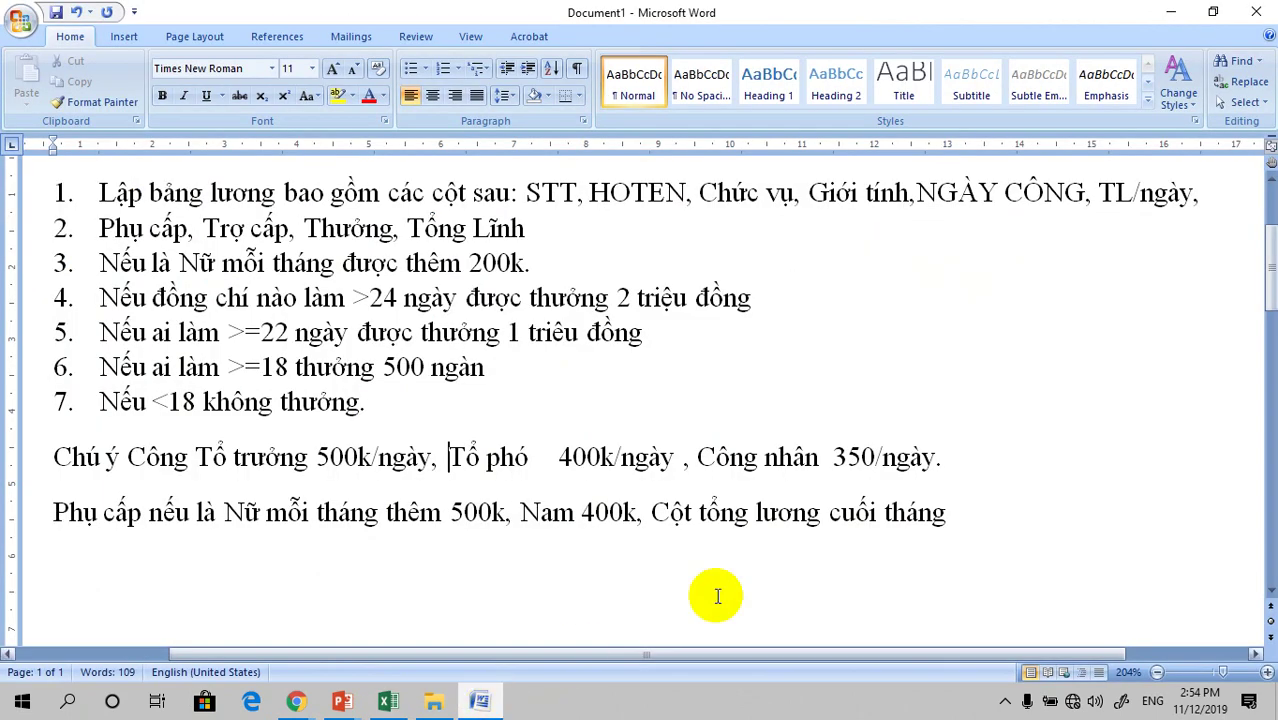
click(1043, 444)
scroll(1050, 443, up, 1)
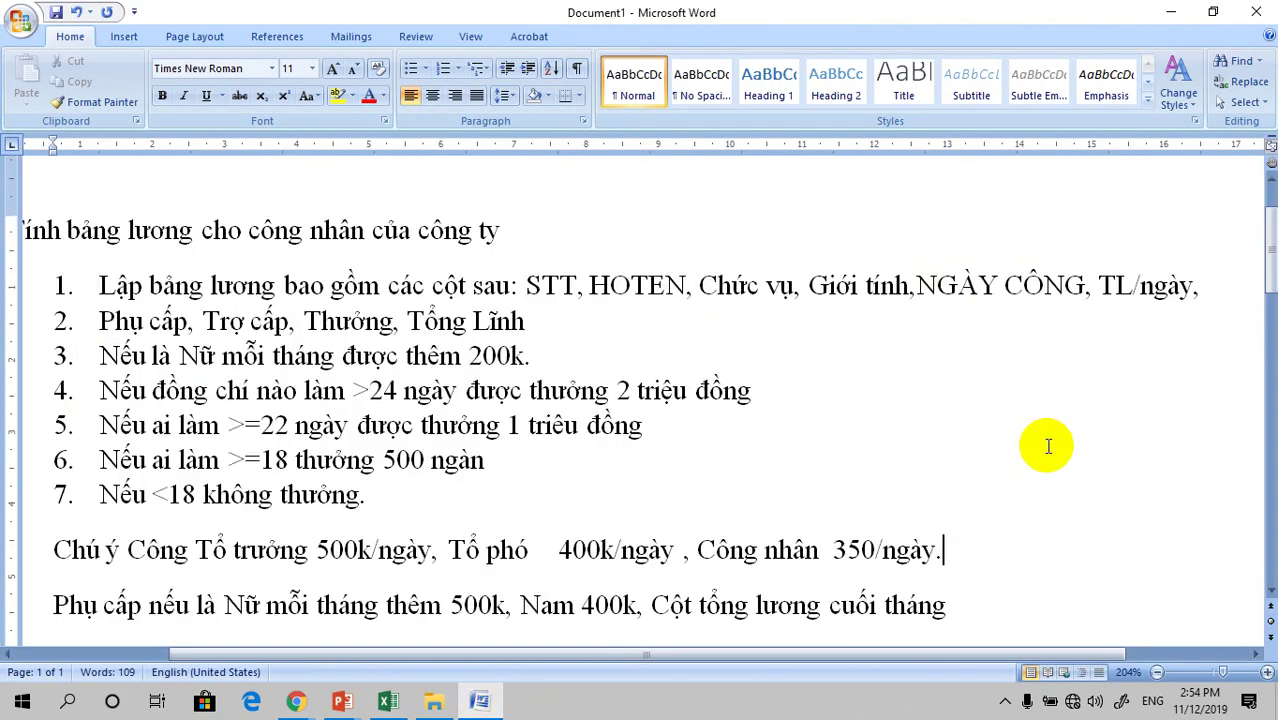
scroll(1050, 443, down, 1)
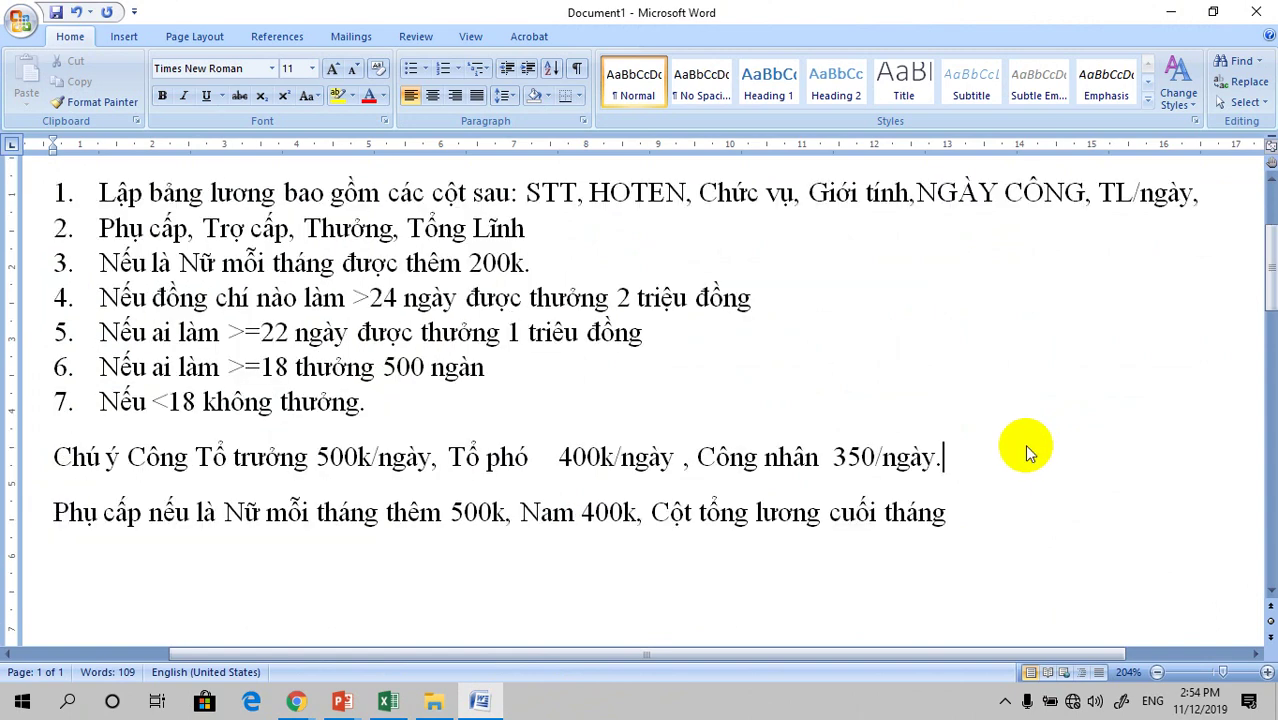
key(ctrl+s)
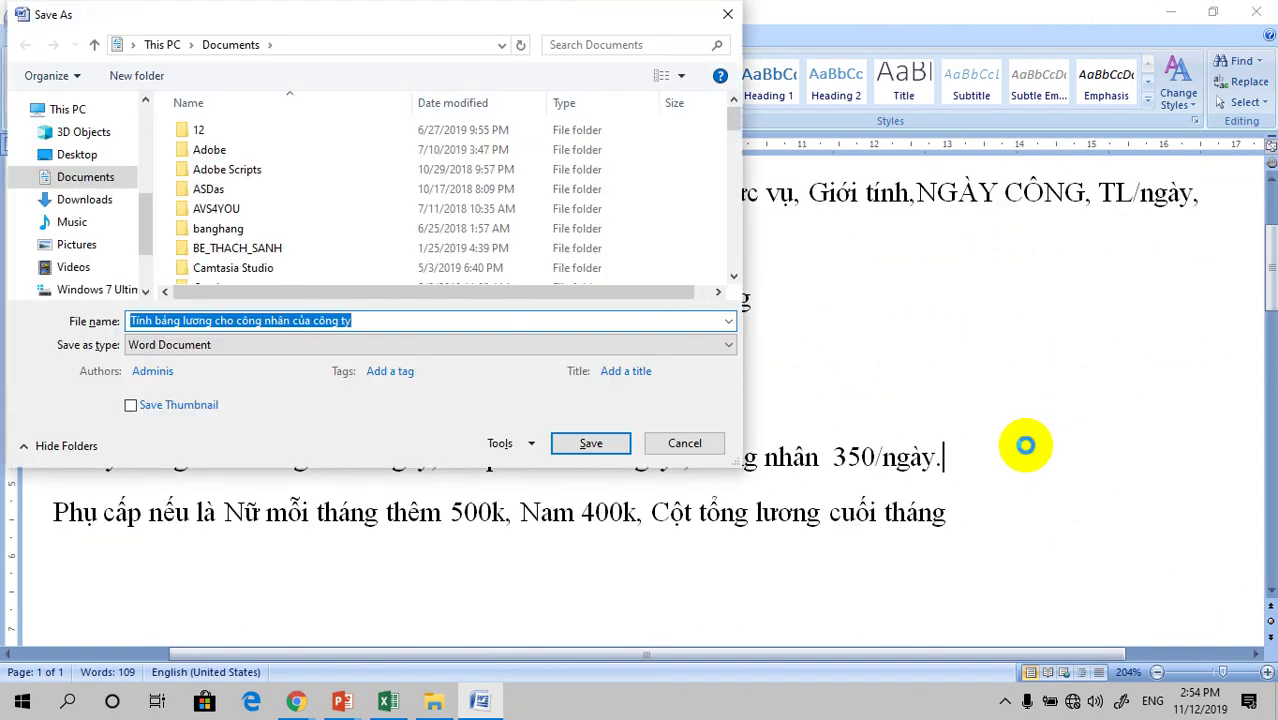
Save to Documents under the suggested name 'Tính bảng lương cho công nhân của công ty'.
click(591, 443)
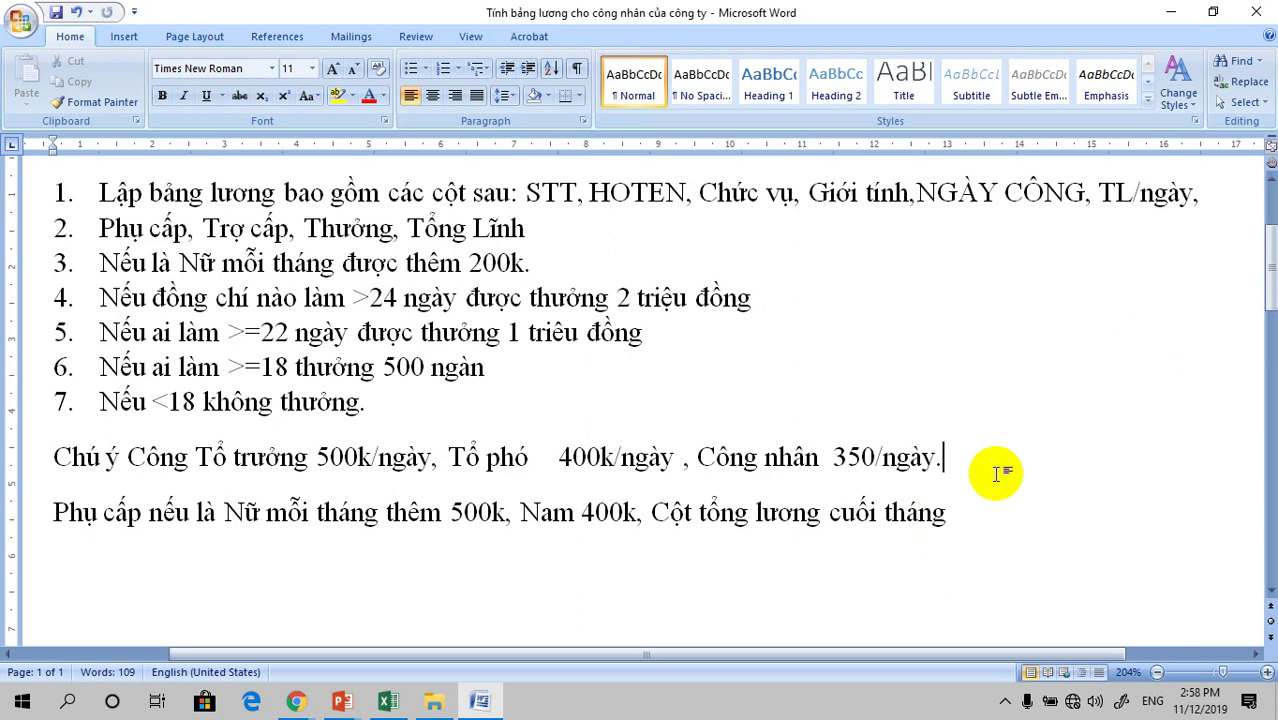
Show the hidden icons in the taskbar notification area.
click(1004, 700)
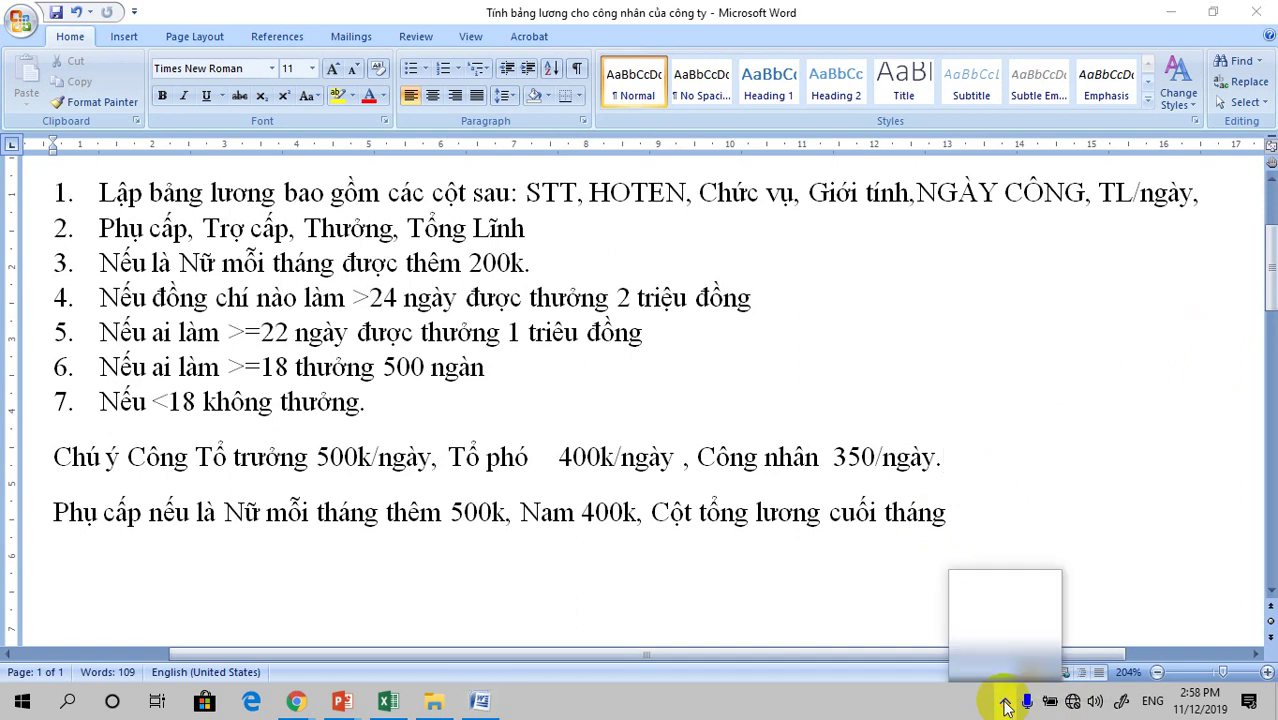